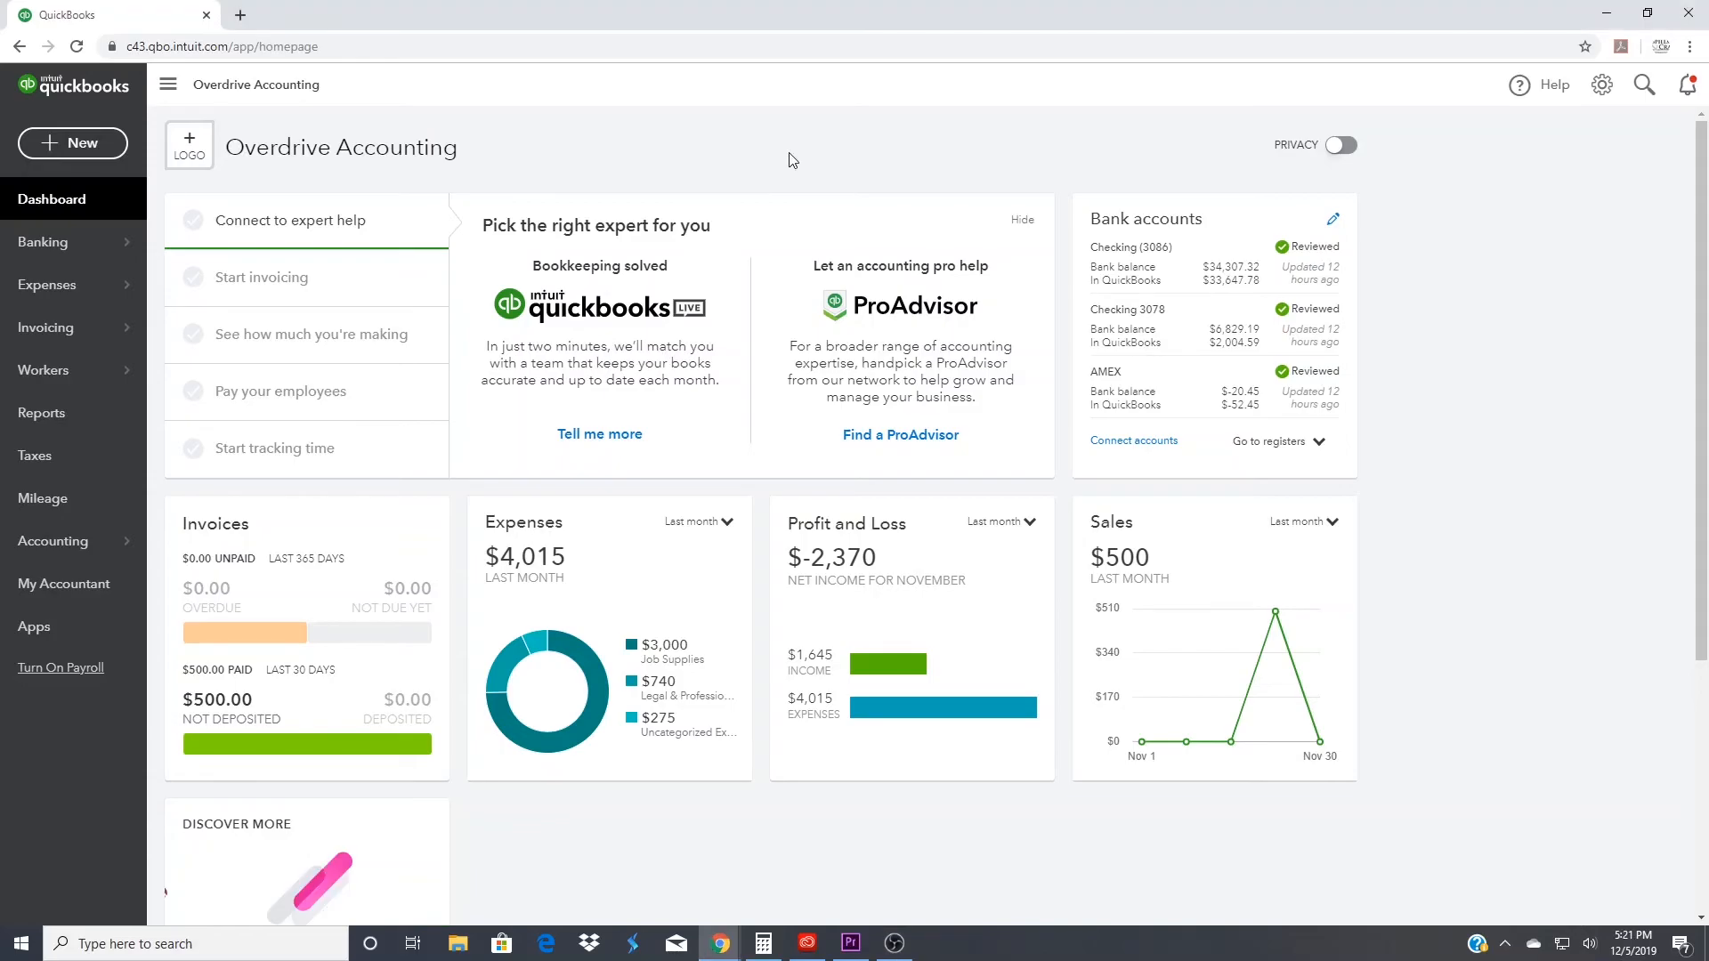
- Open the custom Profit and Loss report for 11/21/2019 and drill into the transactions behind its Sales total
click(82, 421)
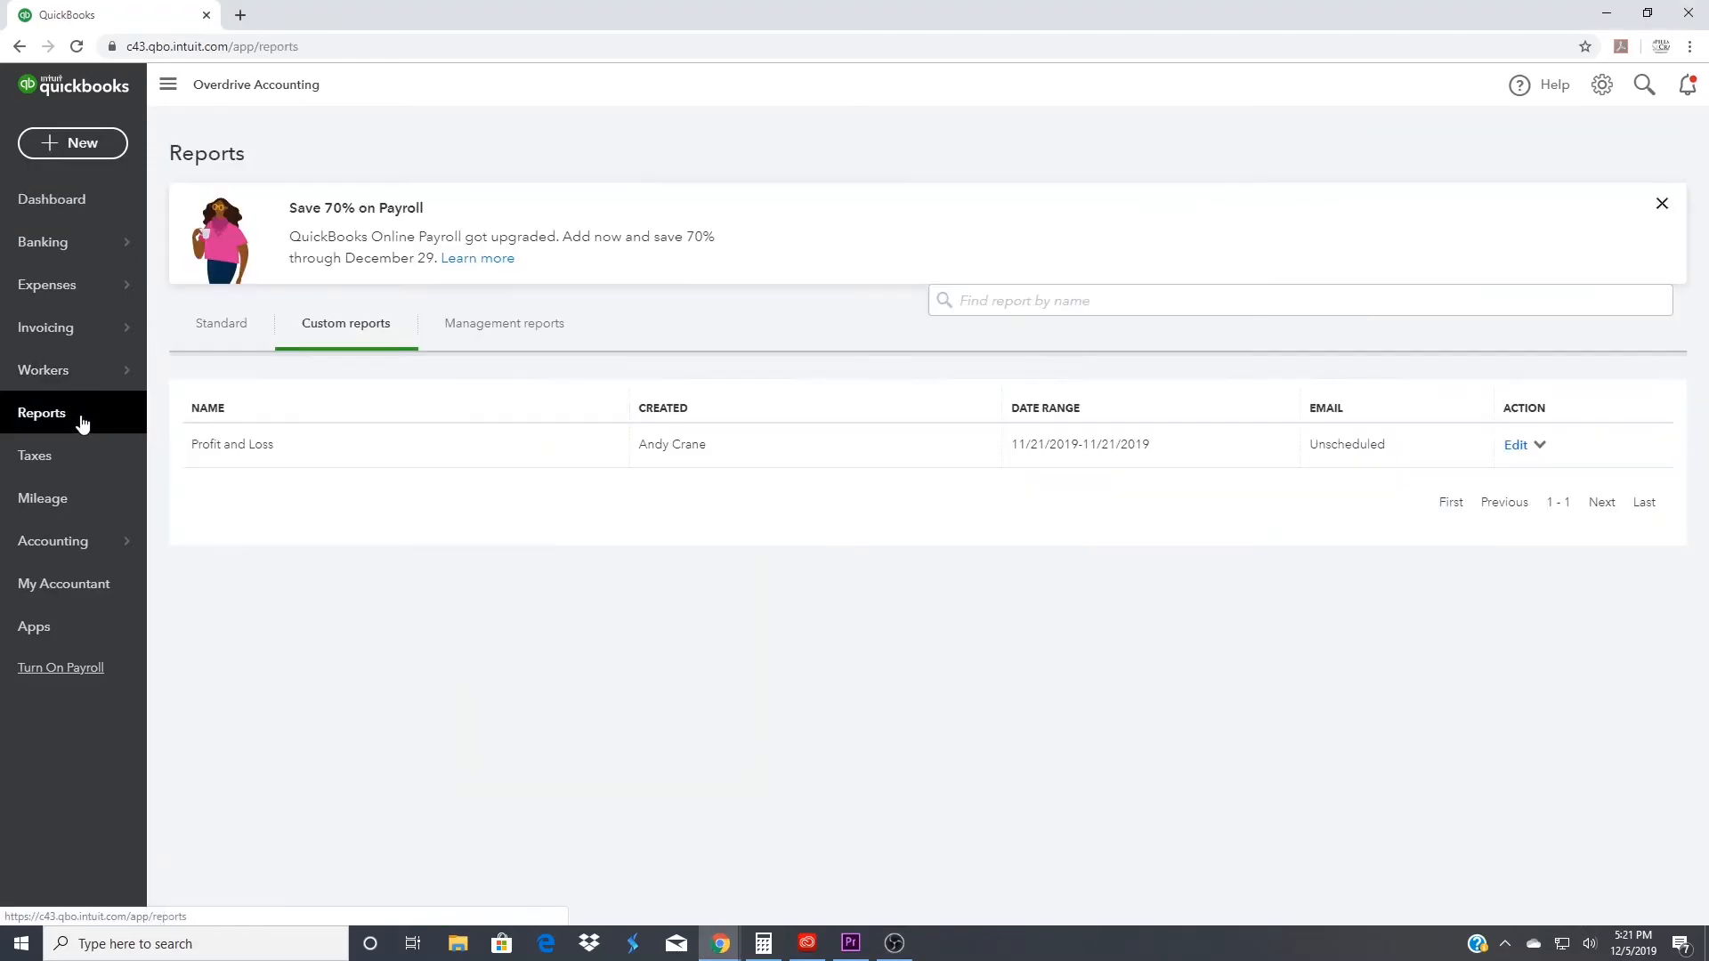
click(269, 448)
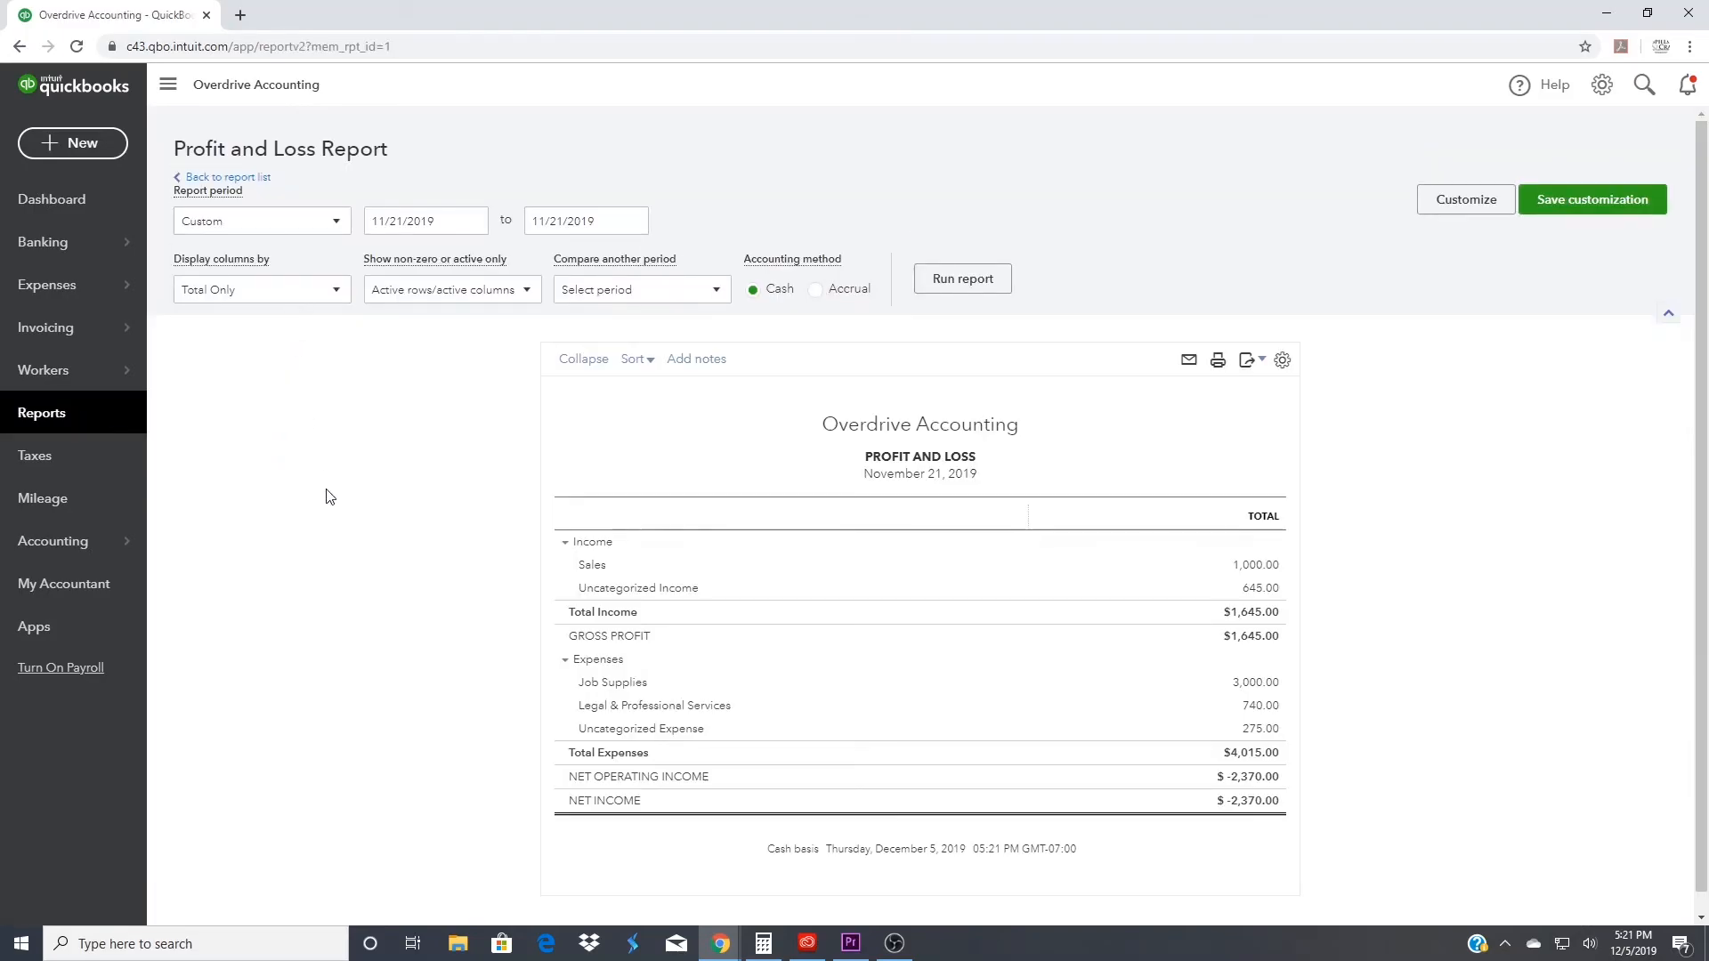
click(1251, 566)
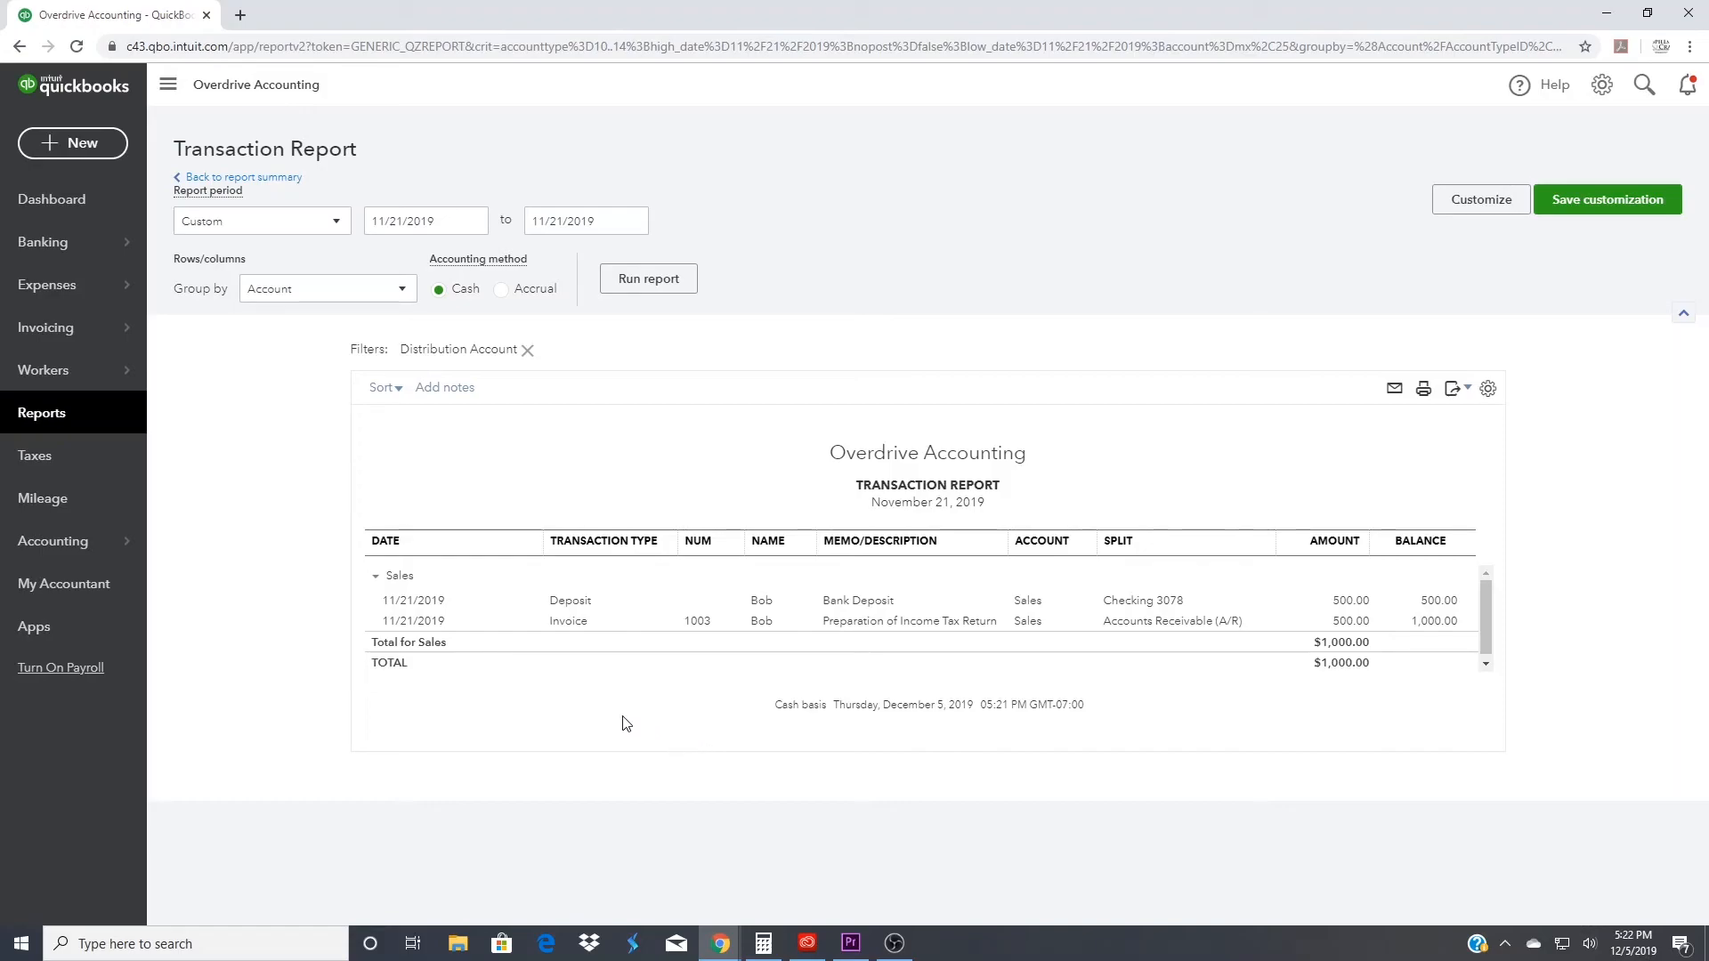
- Inspect the Sales invoice and the 11/21/2019 payment applied to it, and return to the transaction report
click(575, 623)
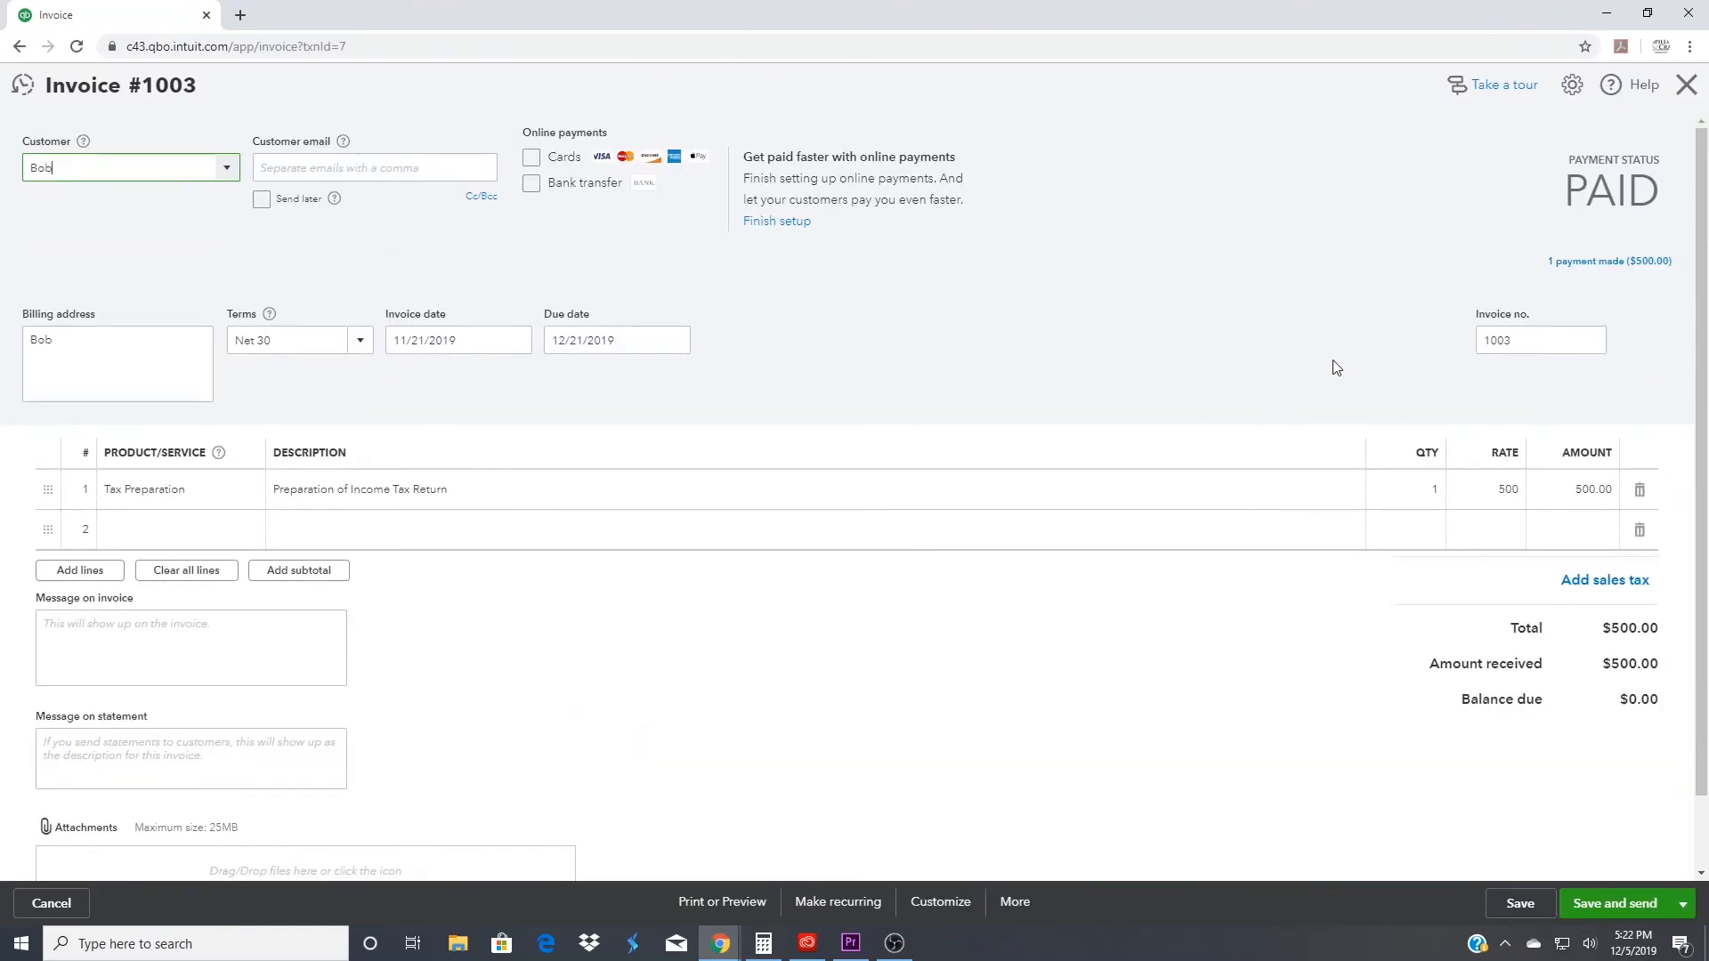
click(1594, 263)
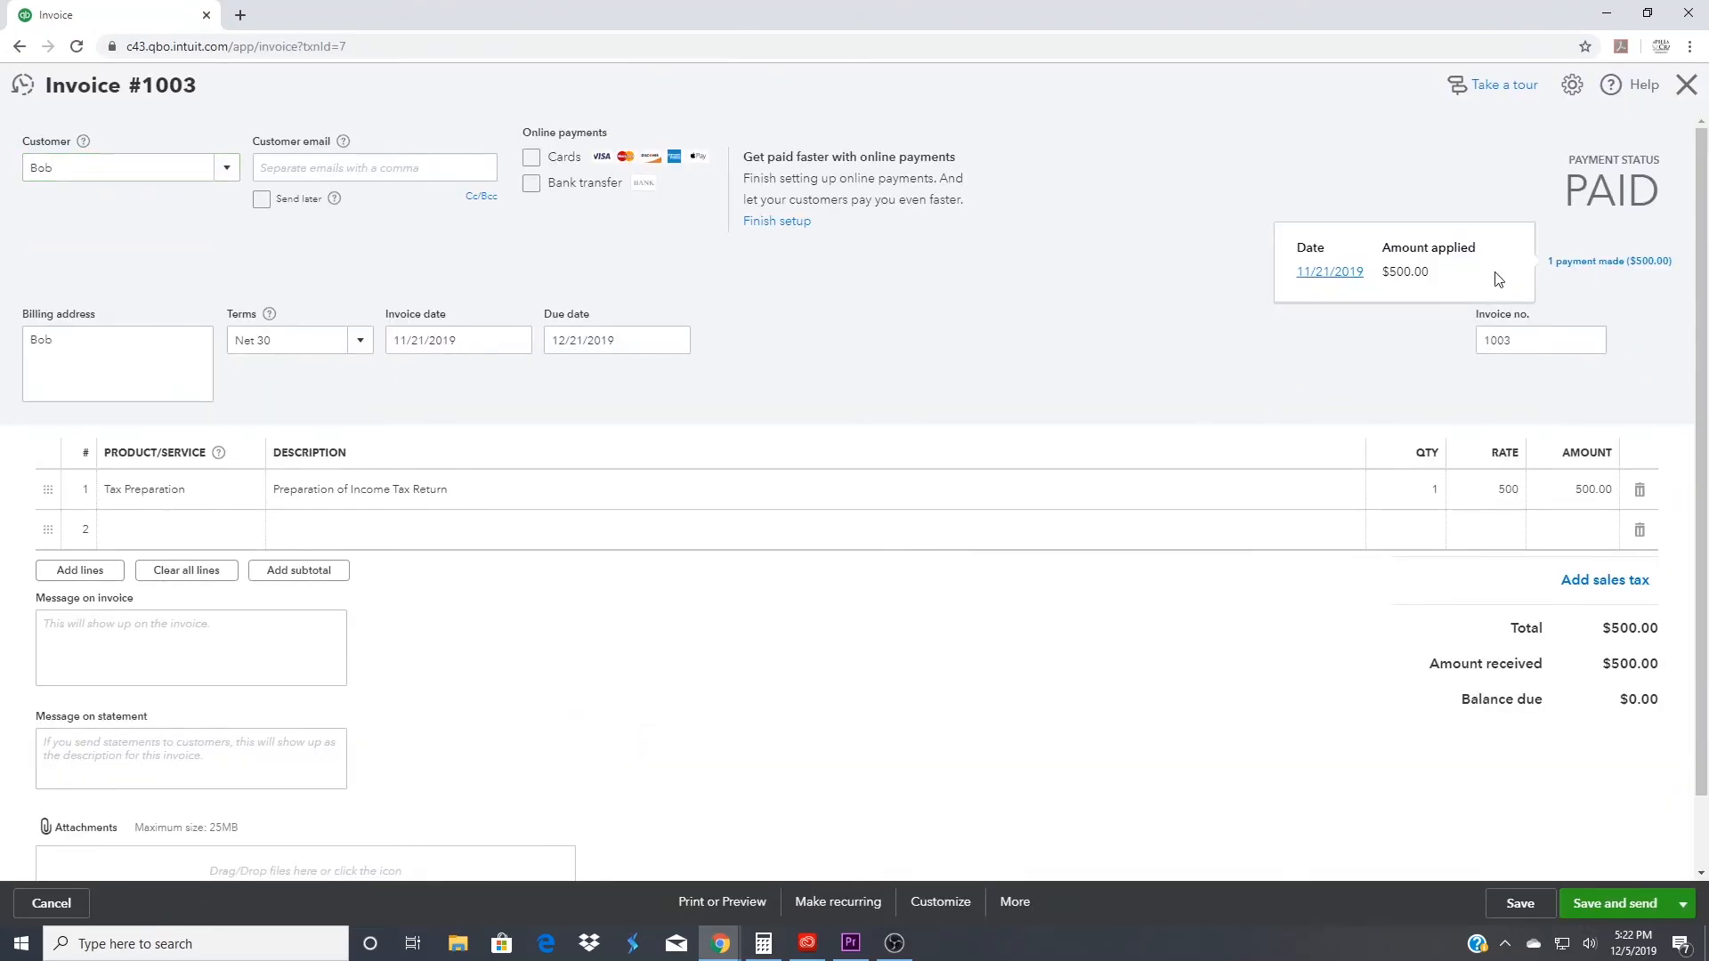
click(1318, 271)
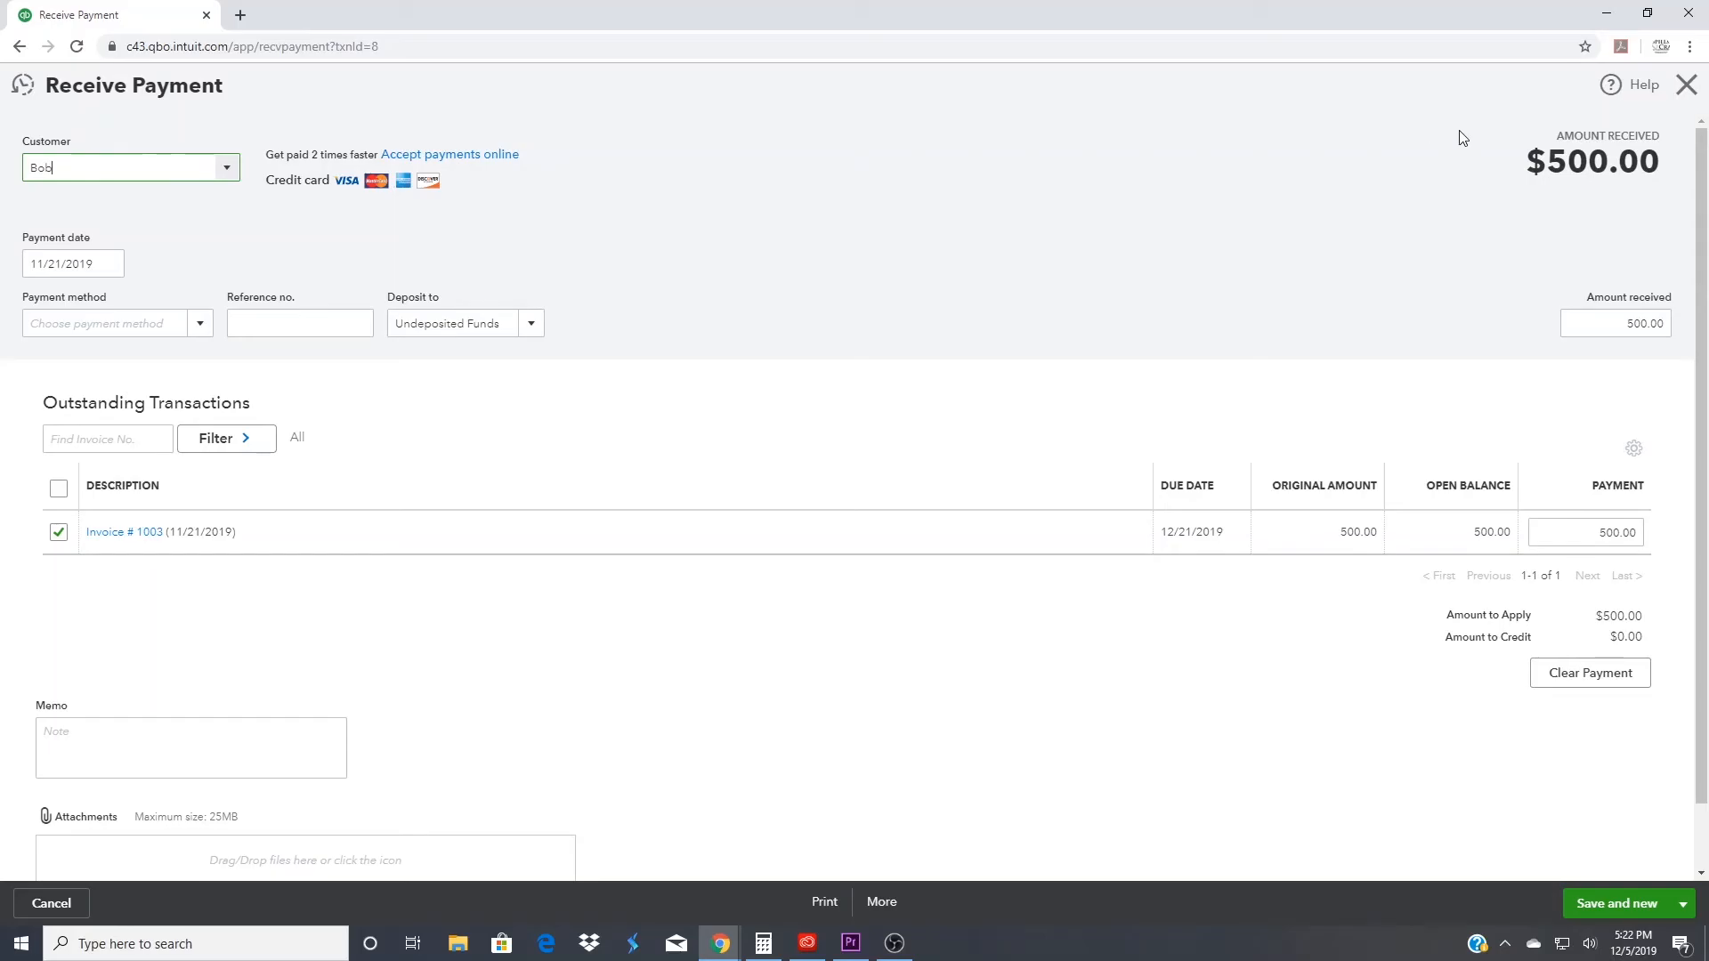
click(1686, 84)
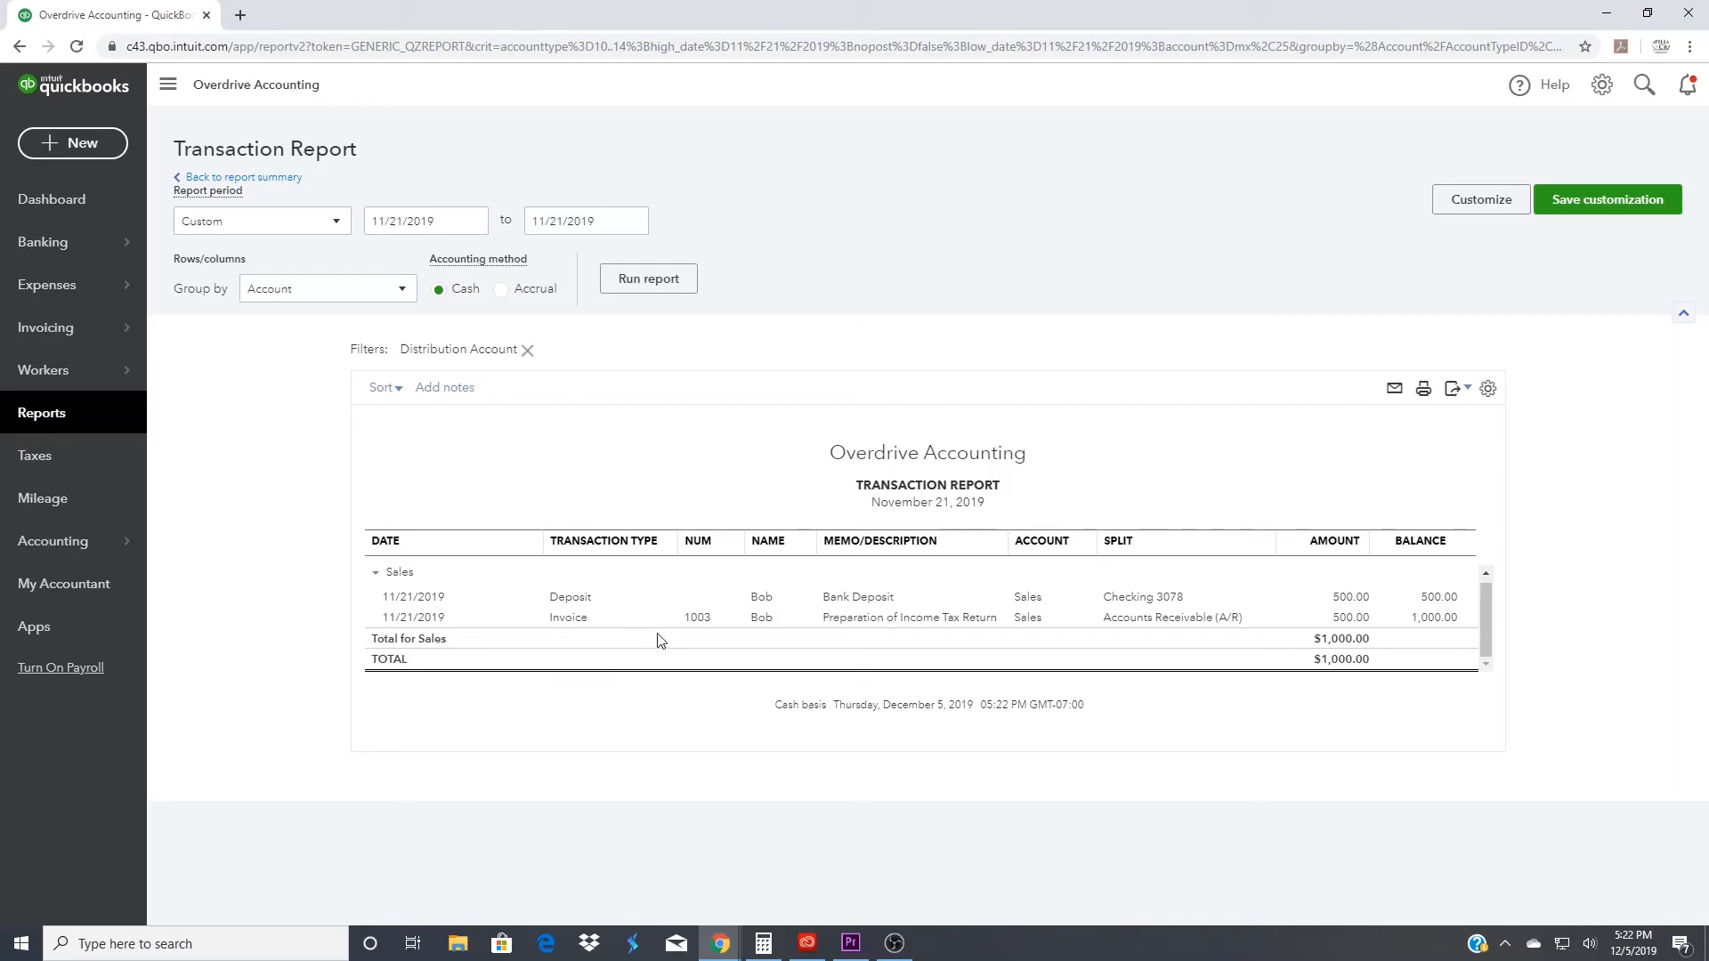
- Delete the 11/21/2019 bank deposit of $500.00 that was recorded directly to Sales
click(569, 602)
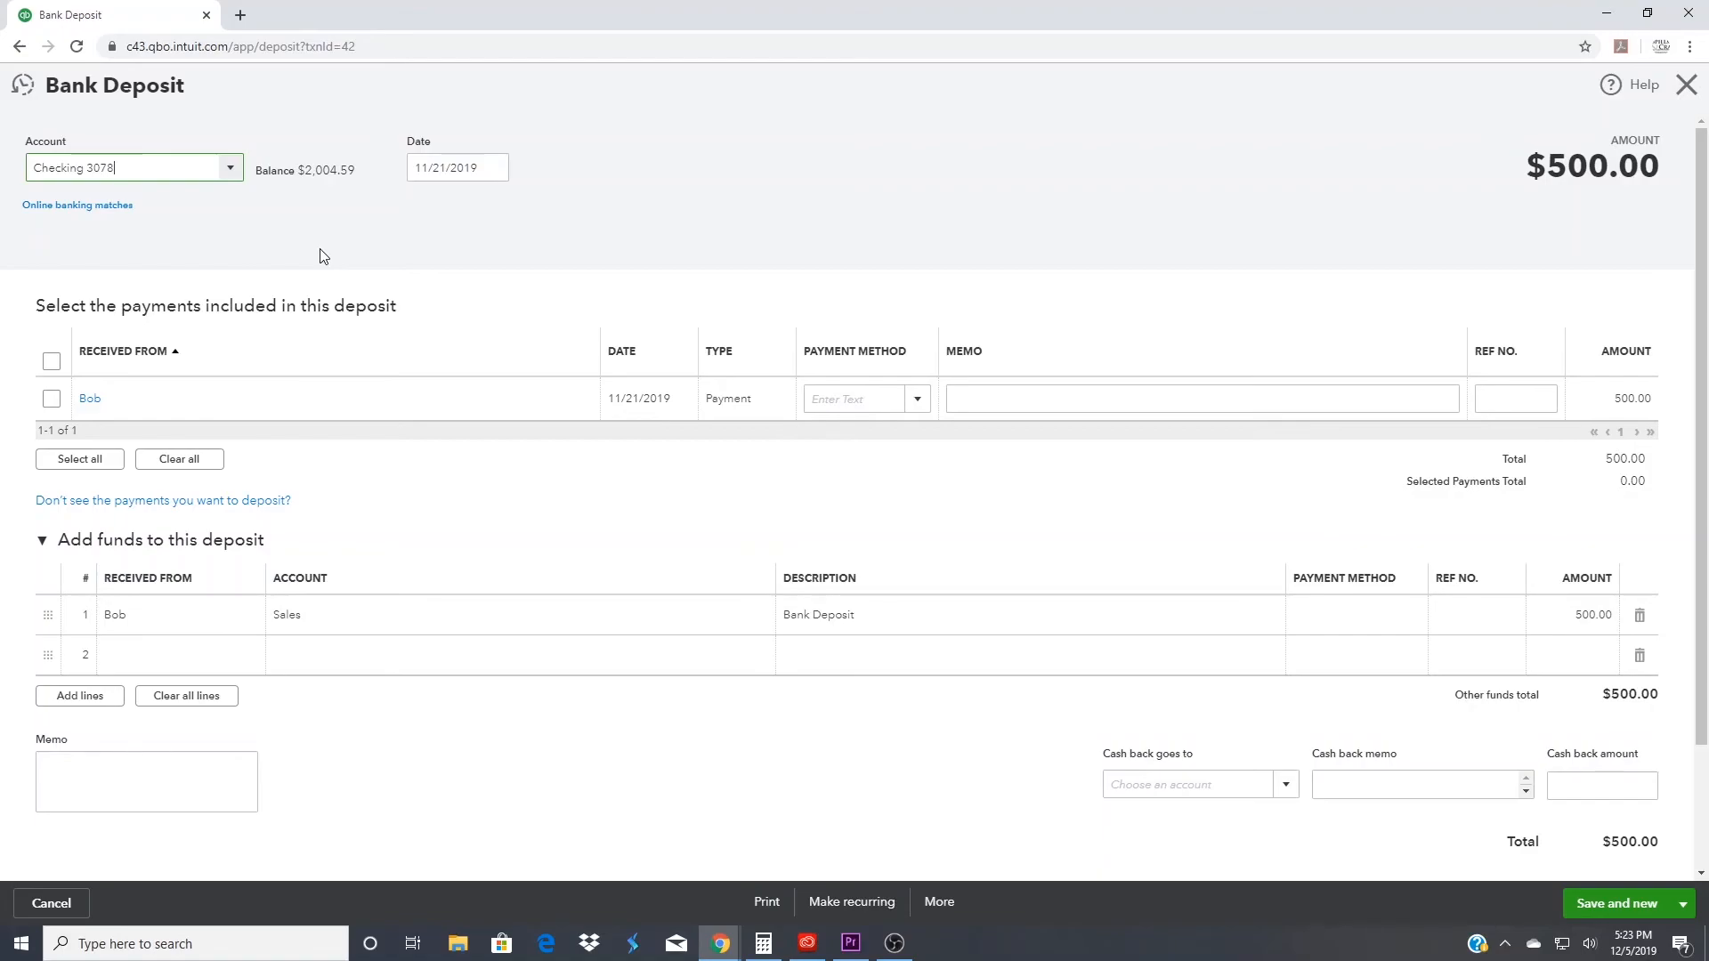
click(940, 902)
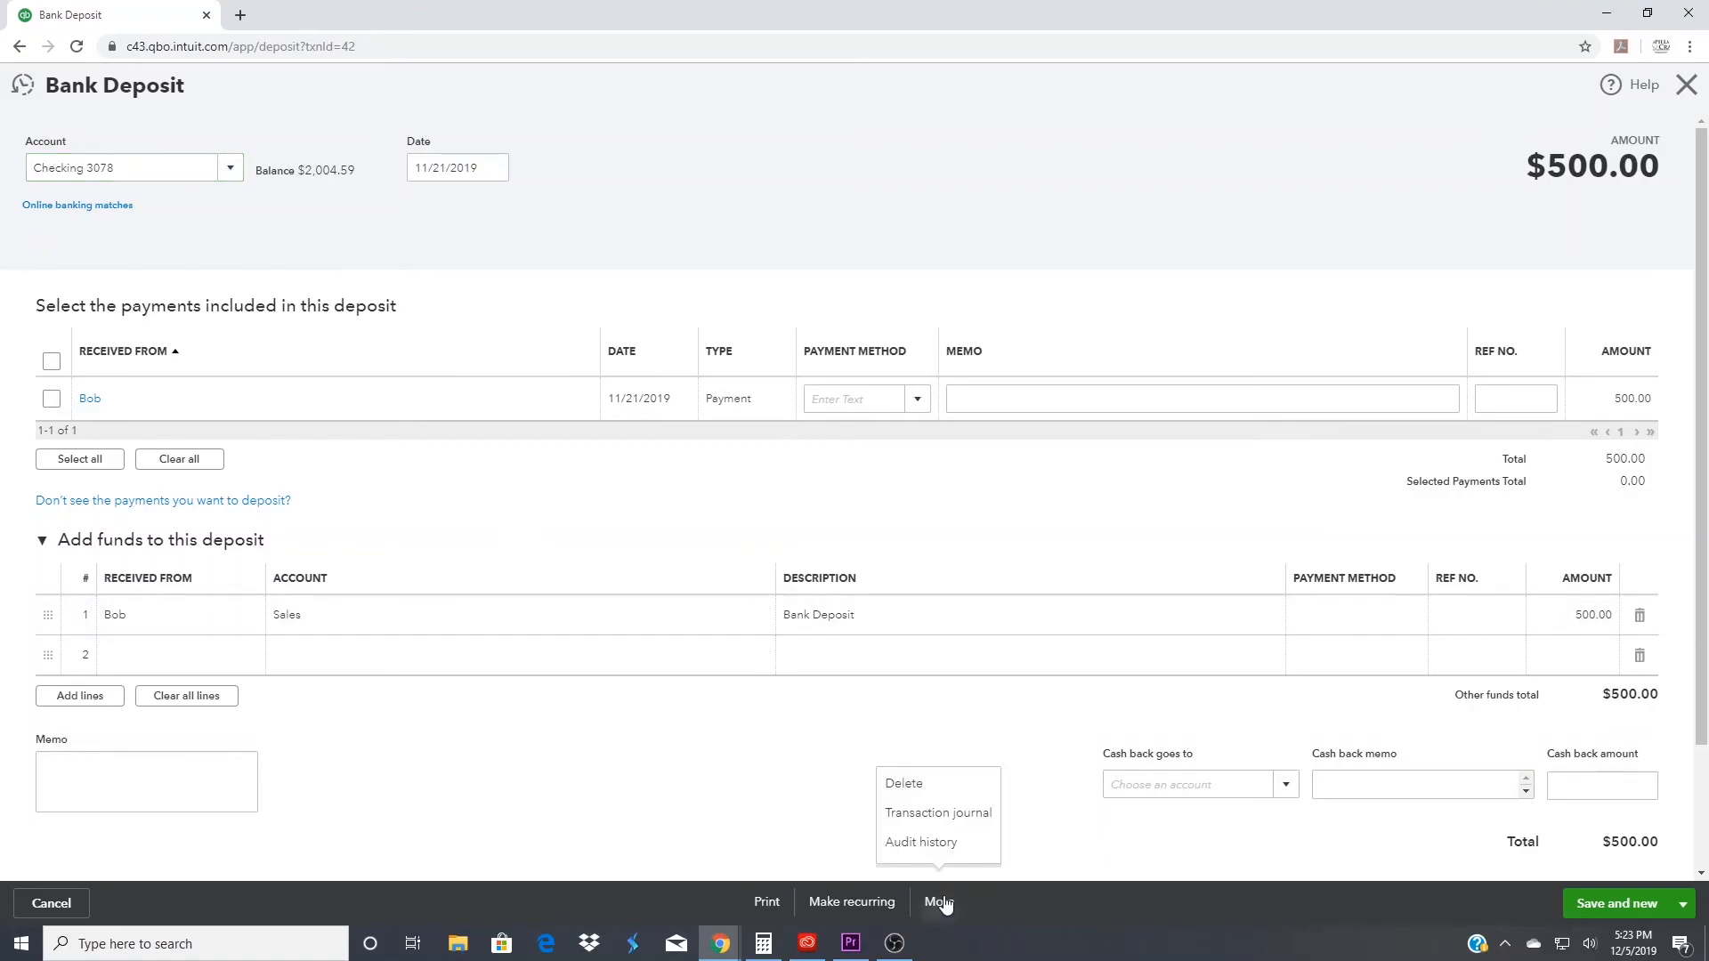
click(938, 790)
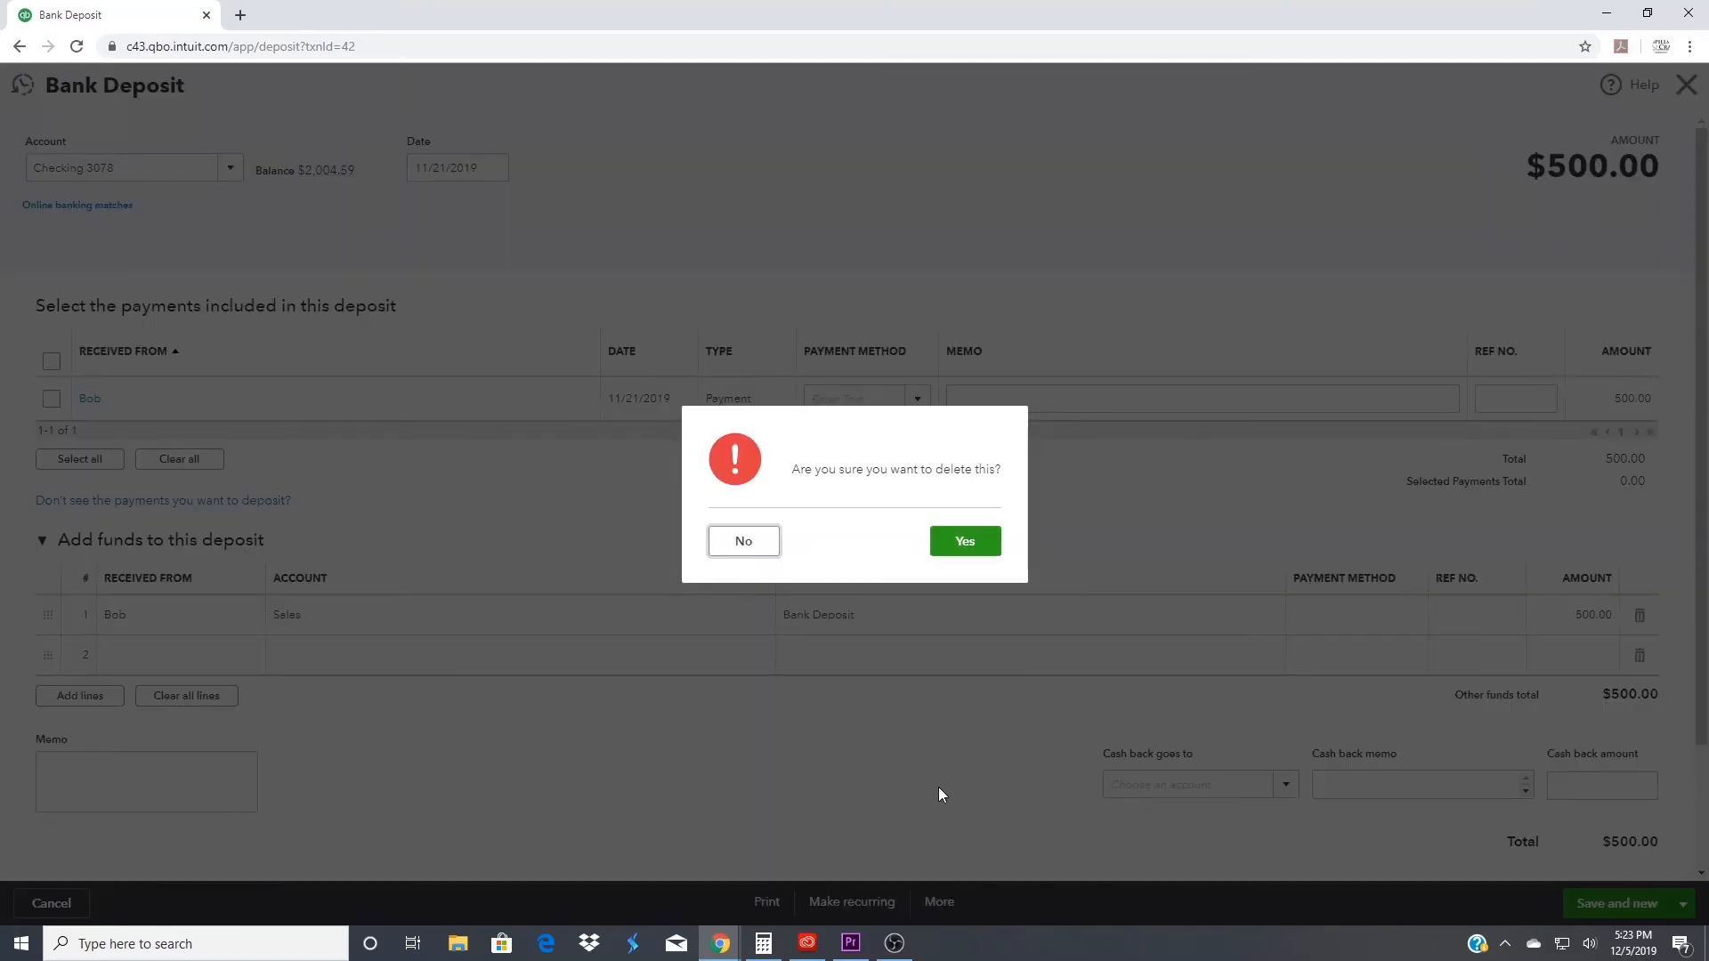
click(962, 554)
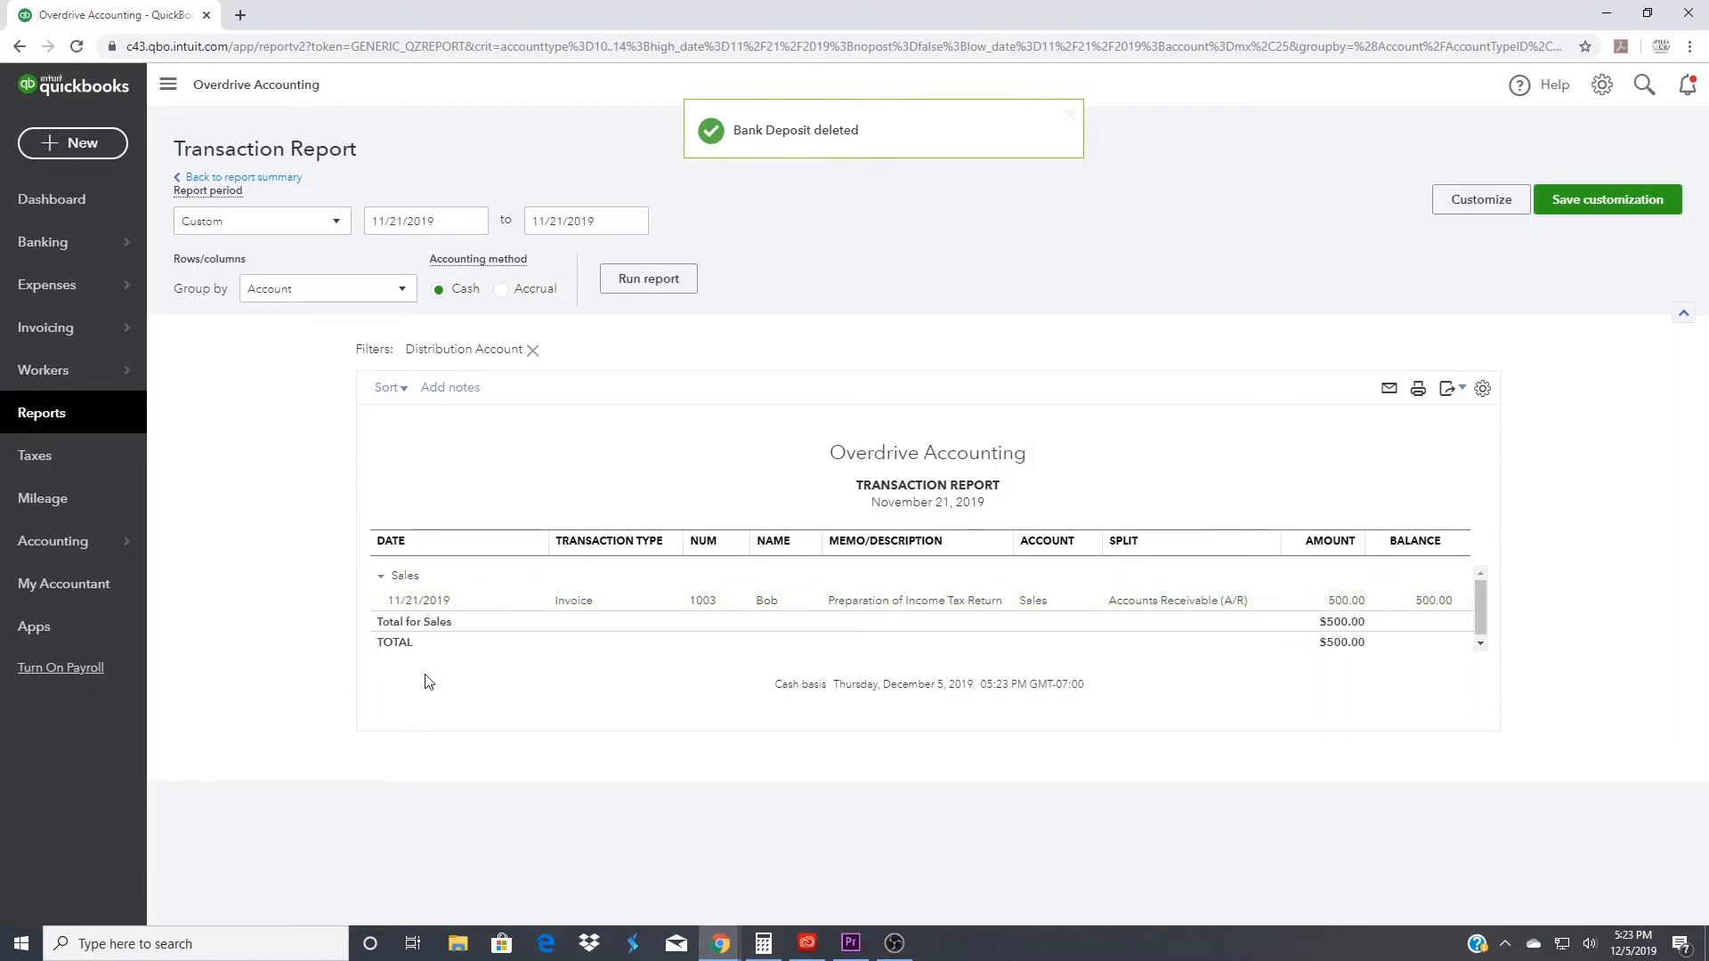
- Match the downloaded $500.00 bank deposit in the bank feed to the customer's 11/21/2019 payment and save the match
click(40, 244)
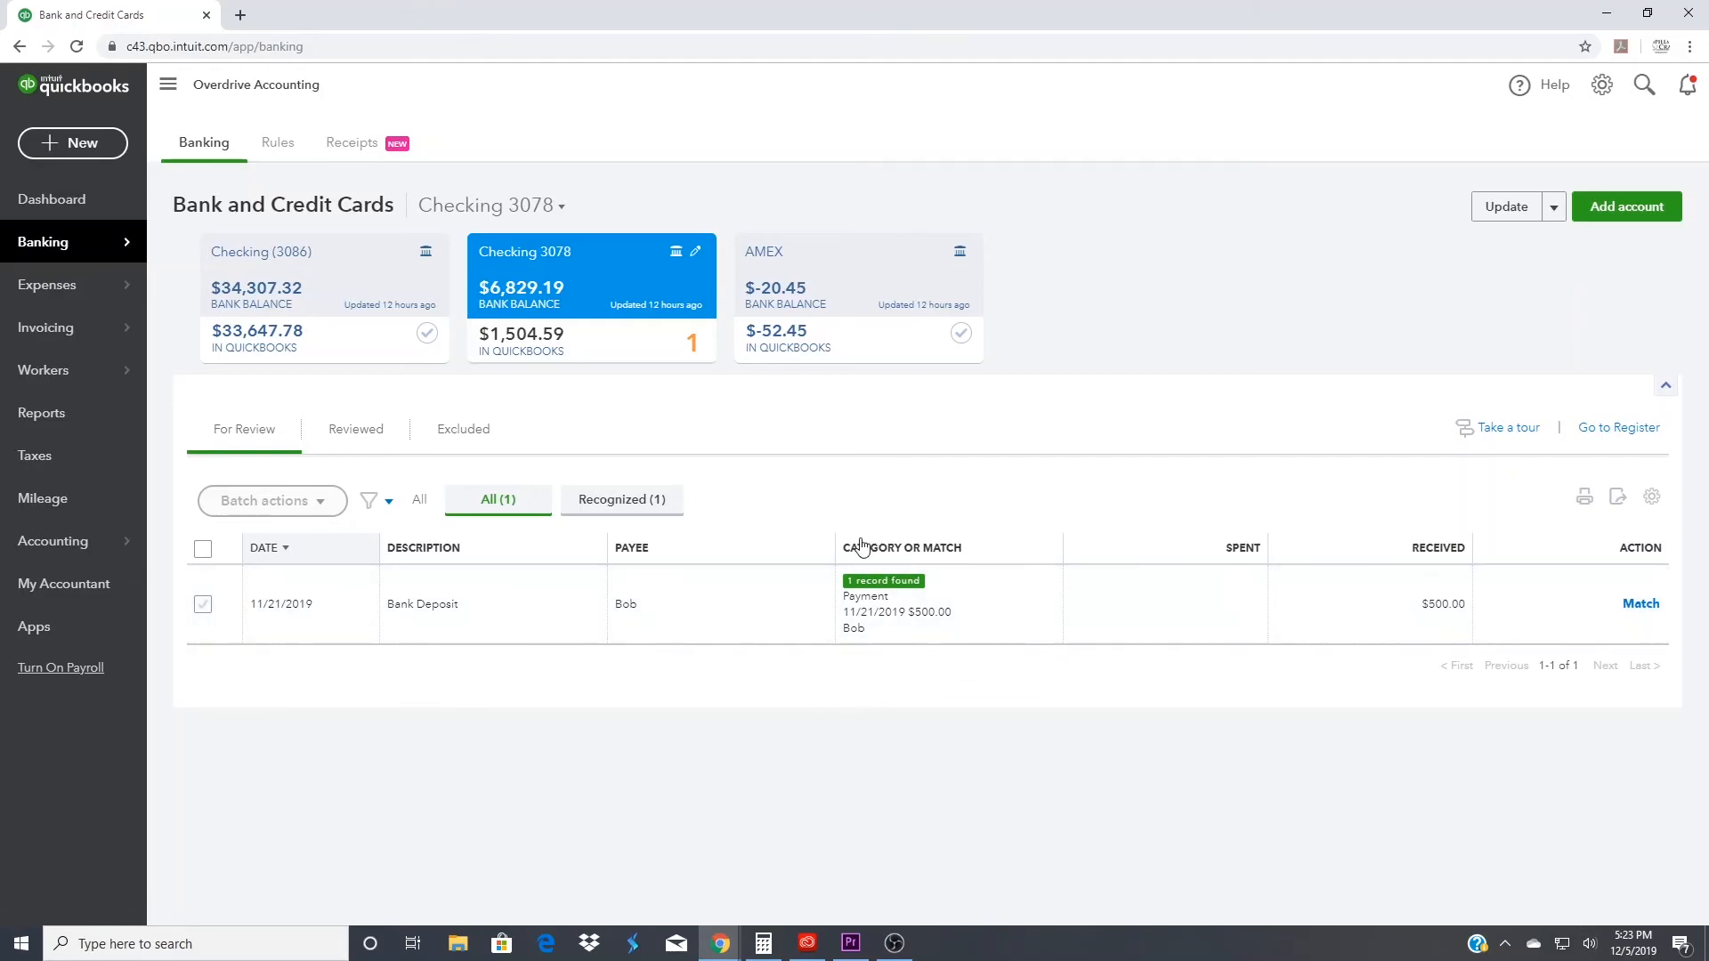
click(645, 616)
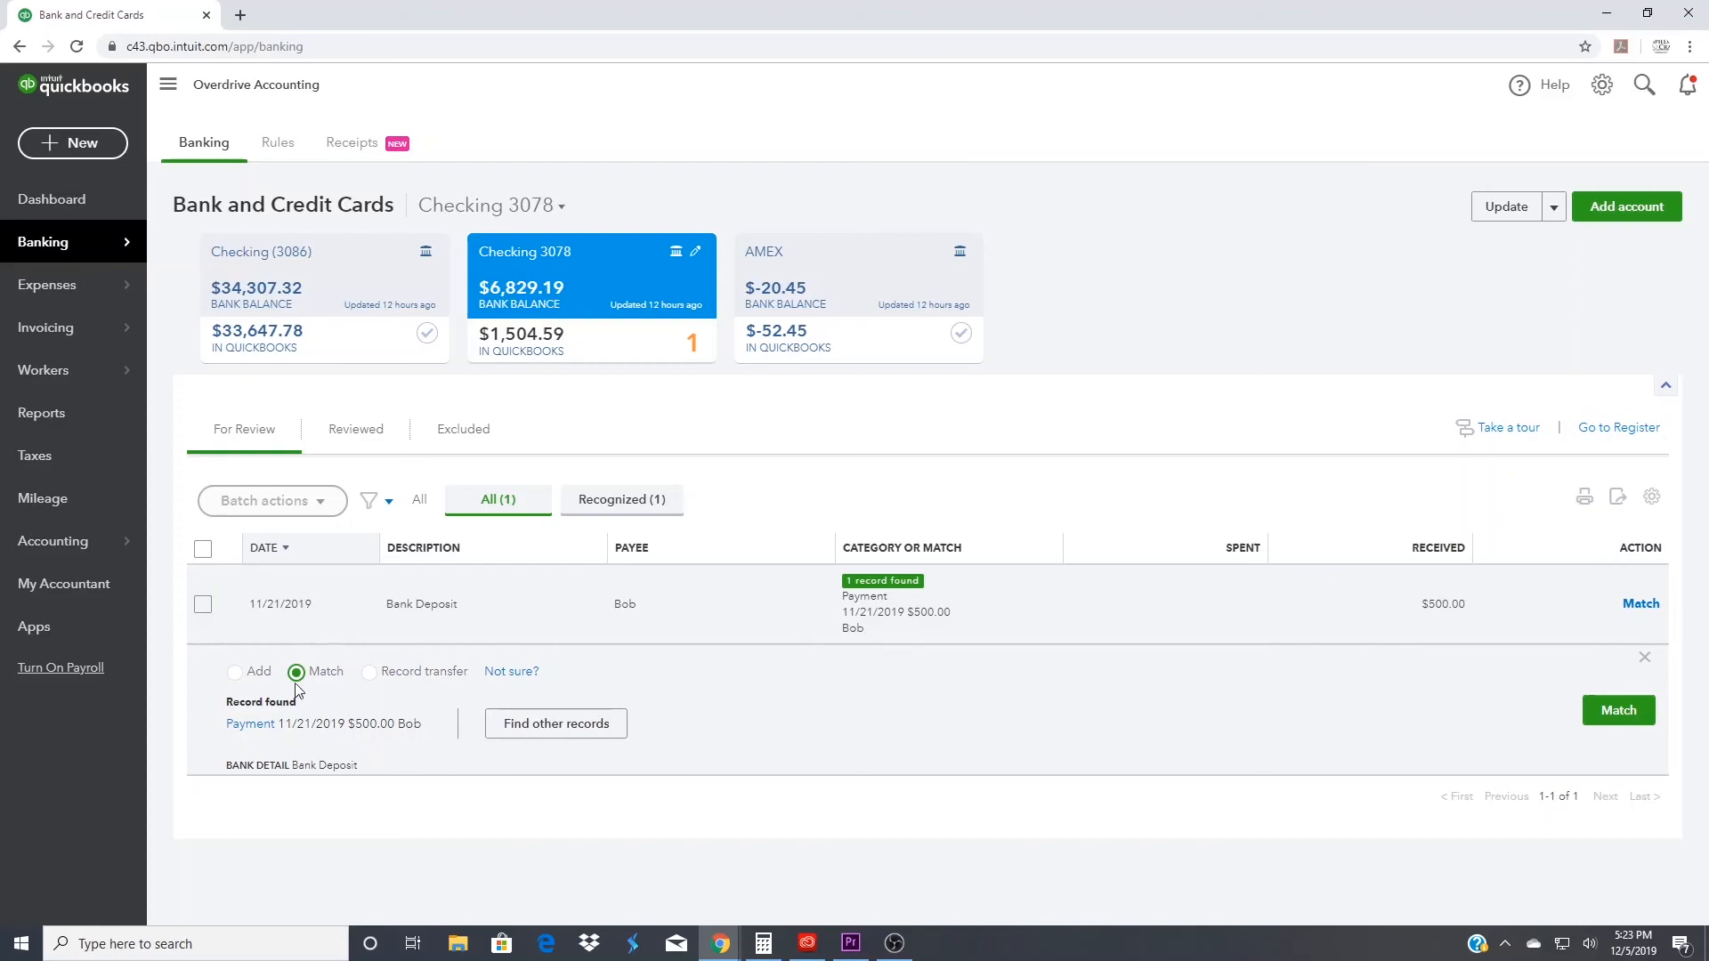
click(559, 738)
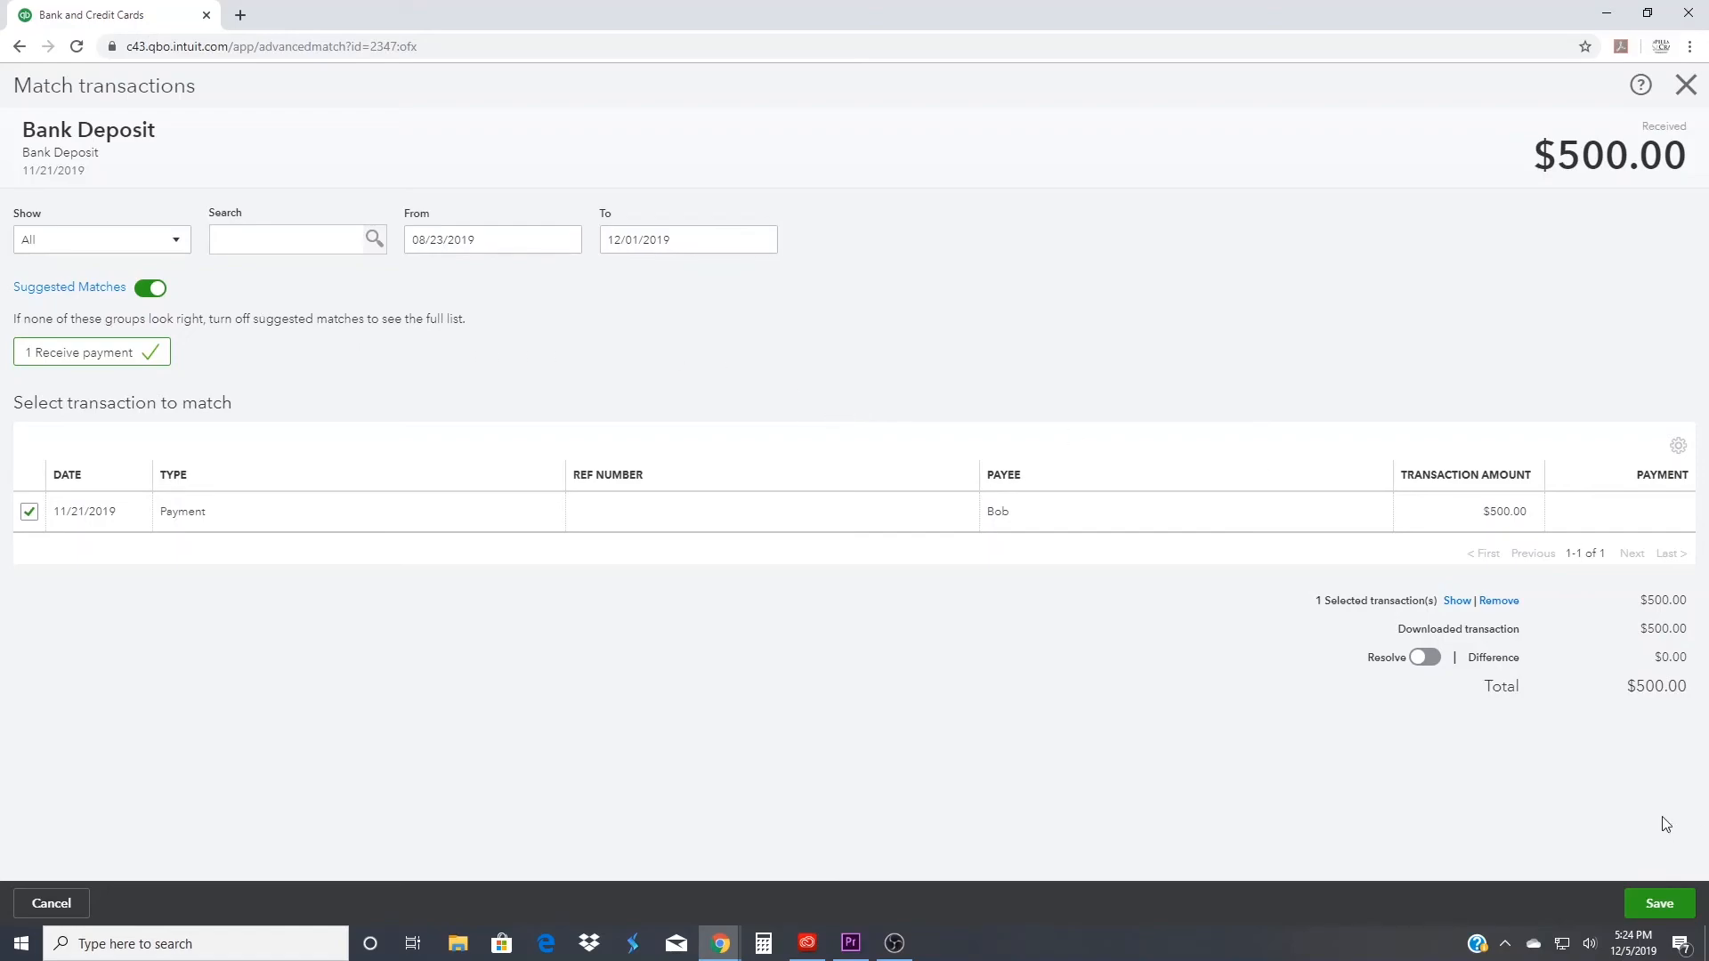
click(1662, 901)
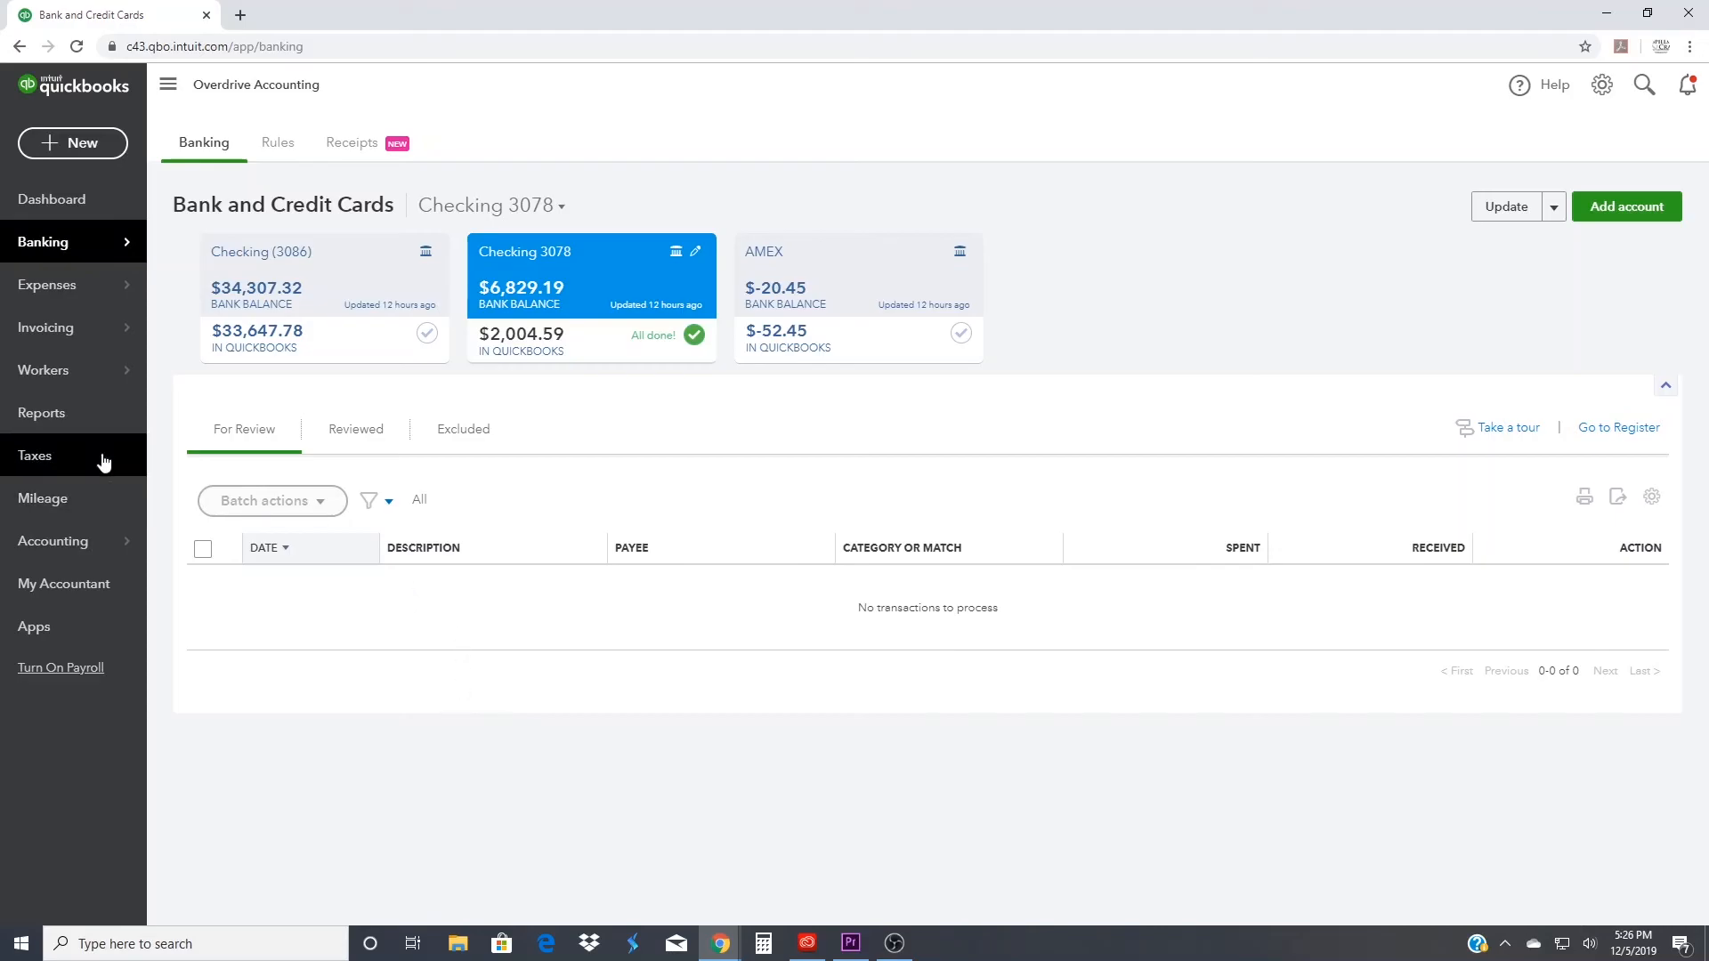
- Reopen the custom Profit and Loss report and drill into its Sales amount to recheck the transactions
click(76, 424)
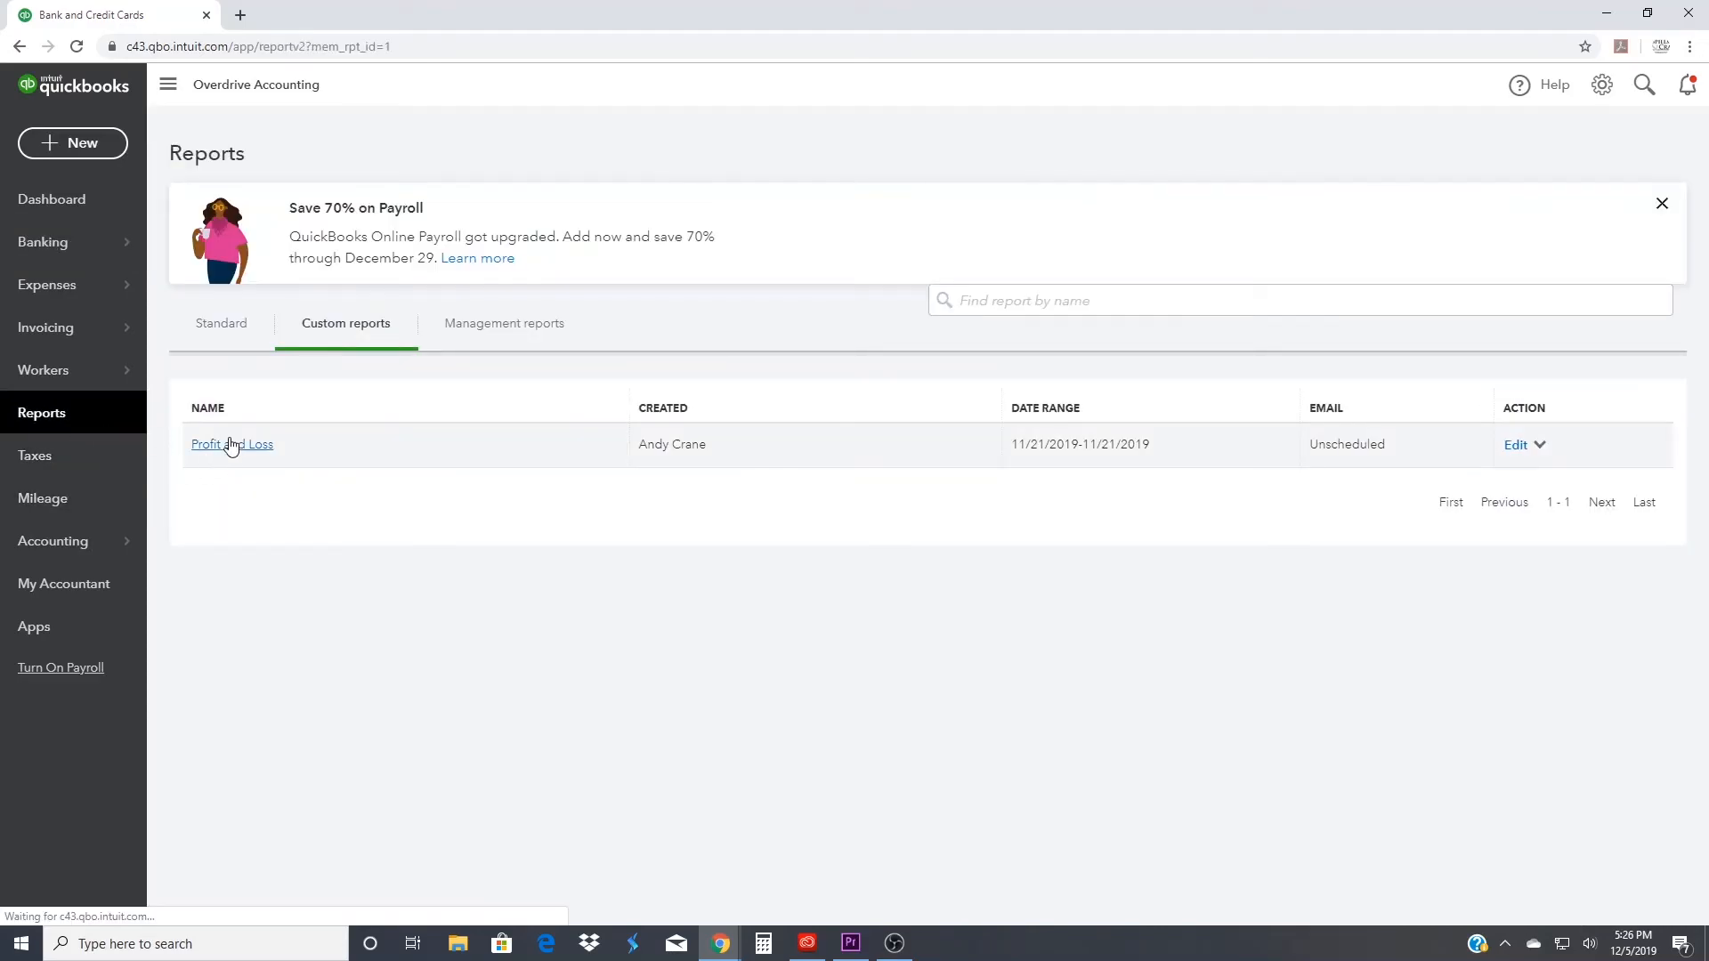
click(229, 443)
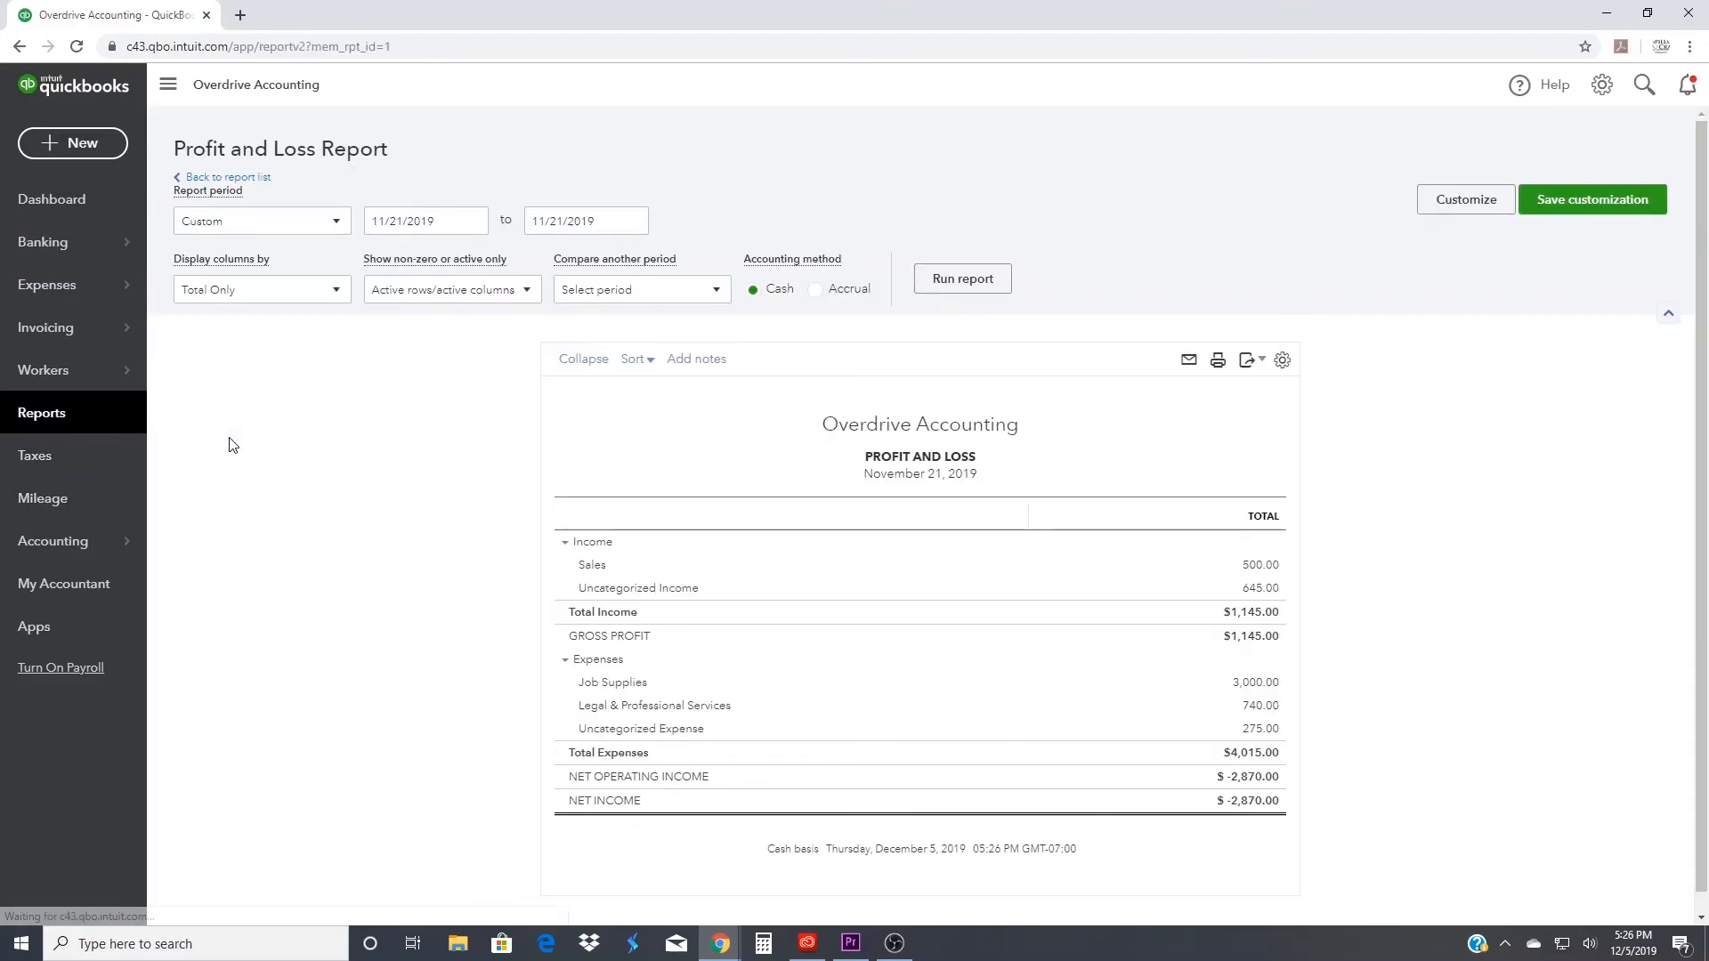
click(1259, 564)
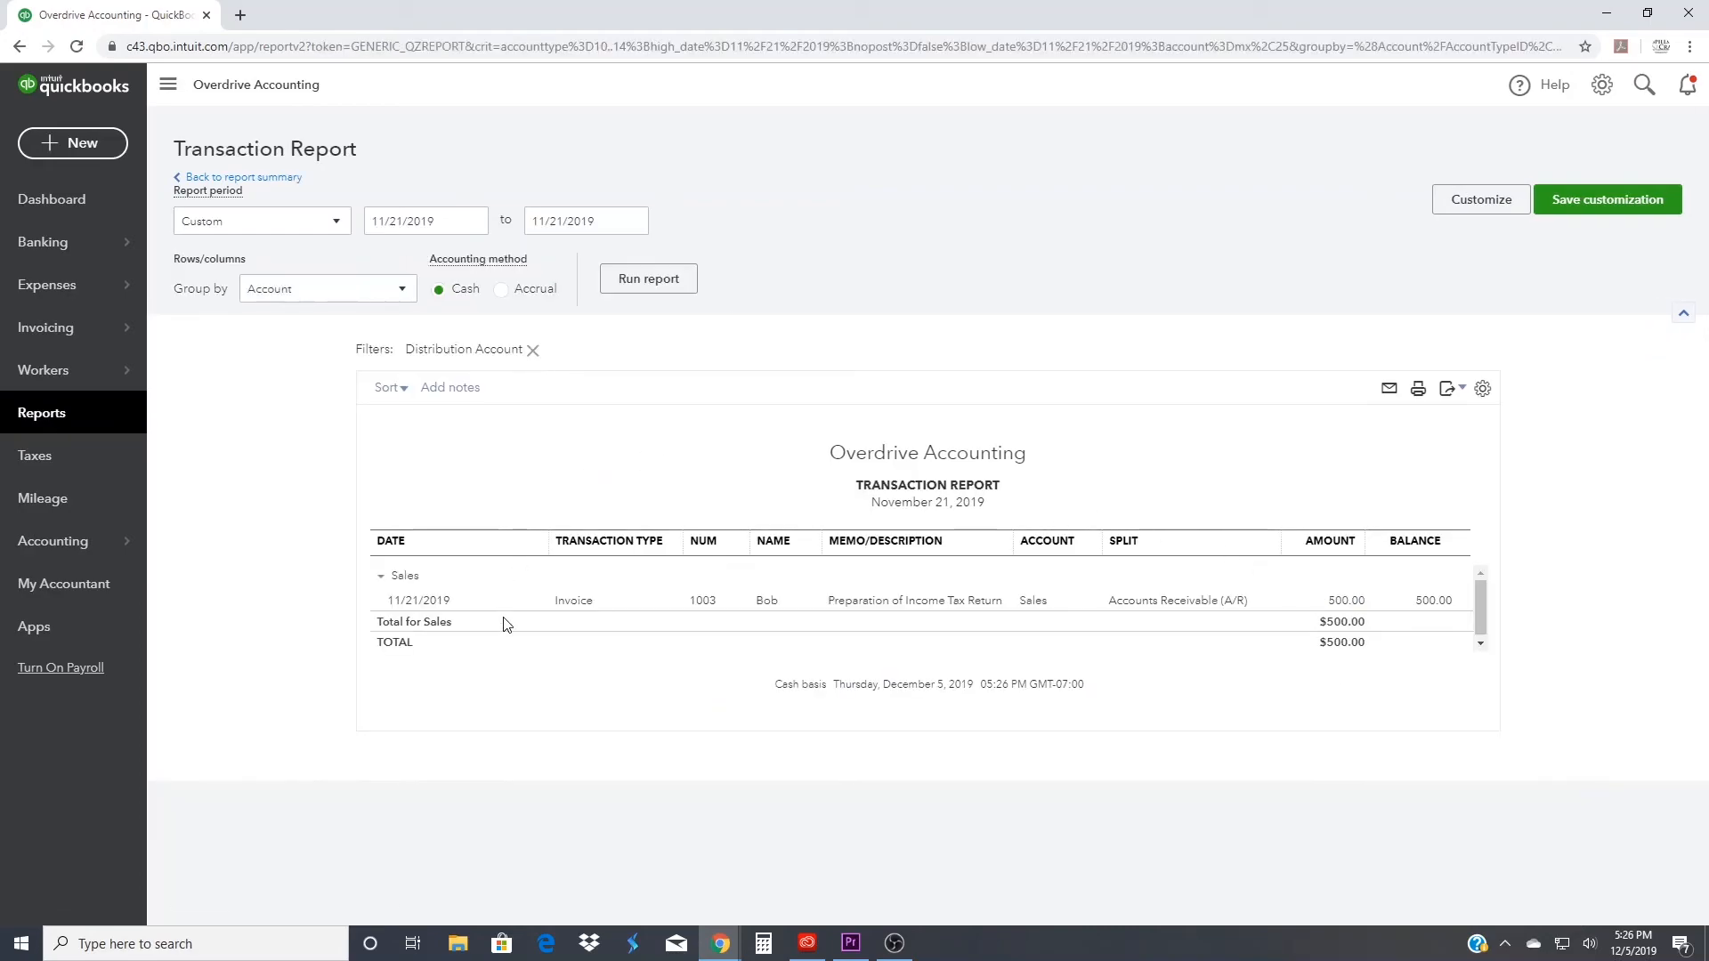
- Trace the invoice through its payment and linked deposit to the online banking match, and return to the report
click(1333, 602)
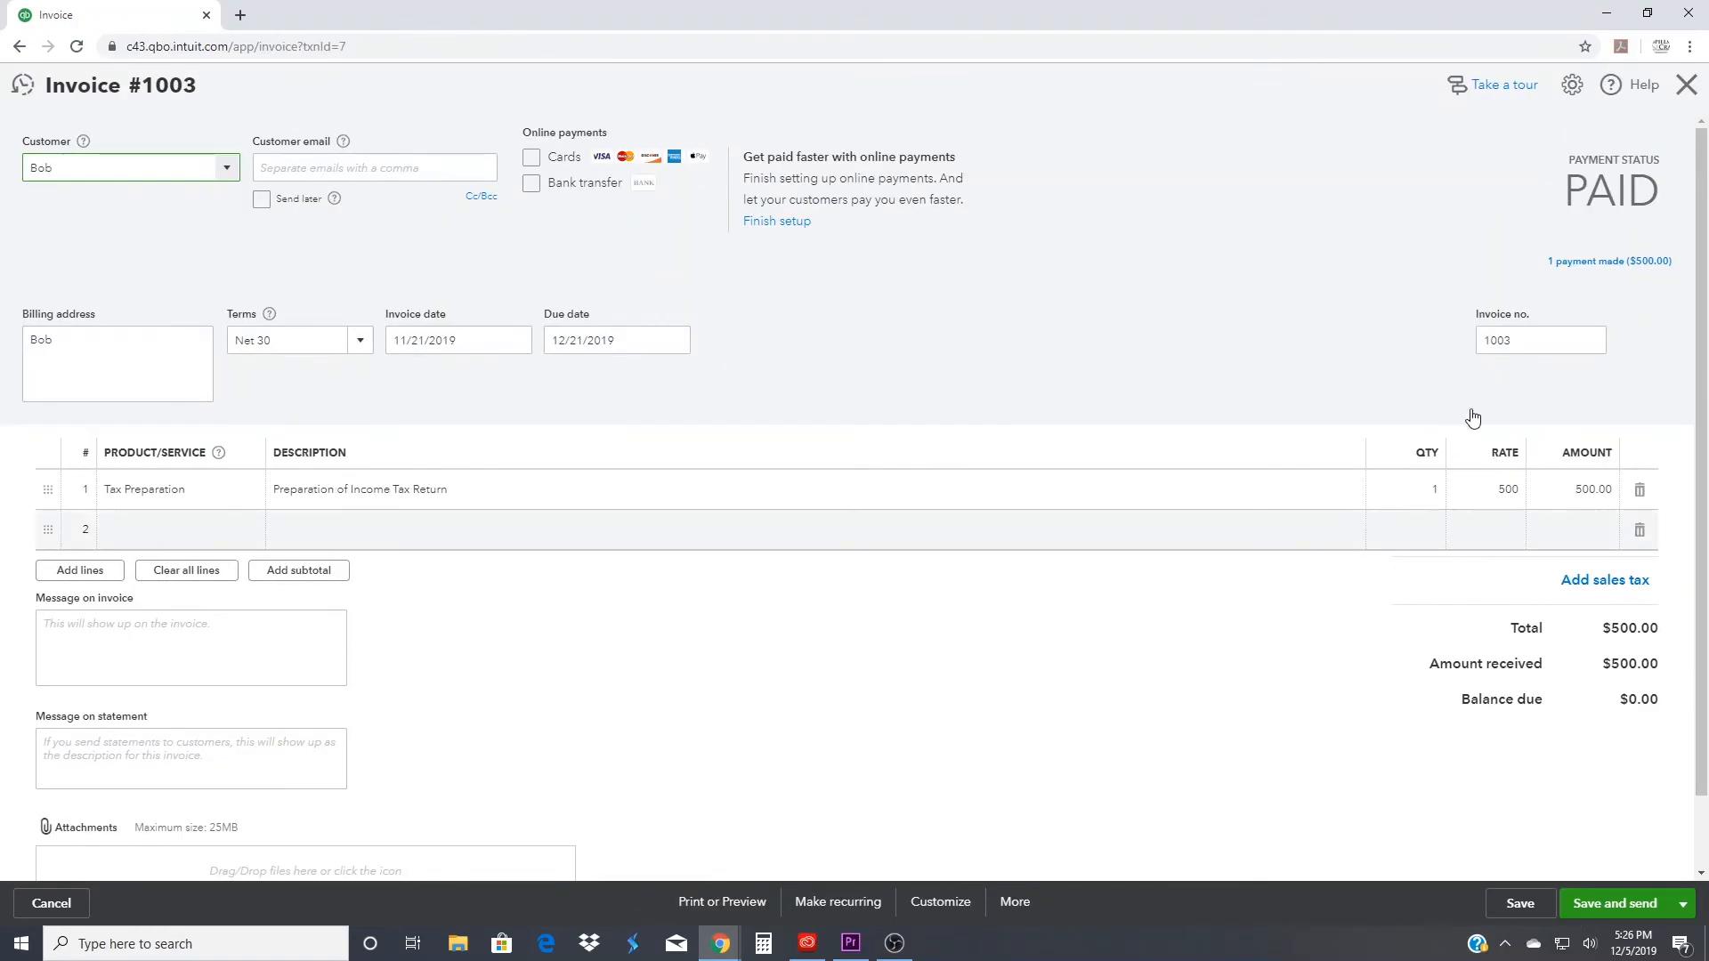
click(1620, 267)
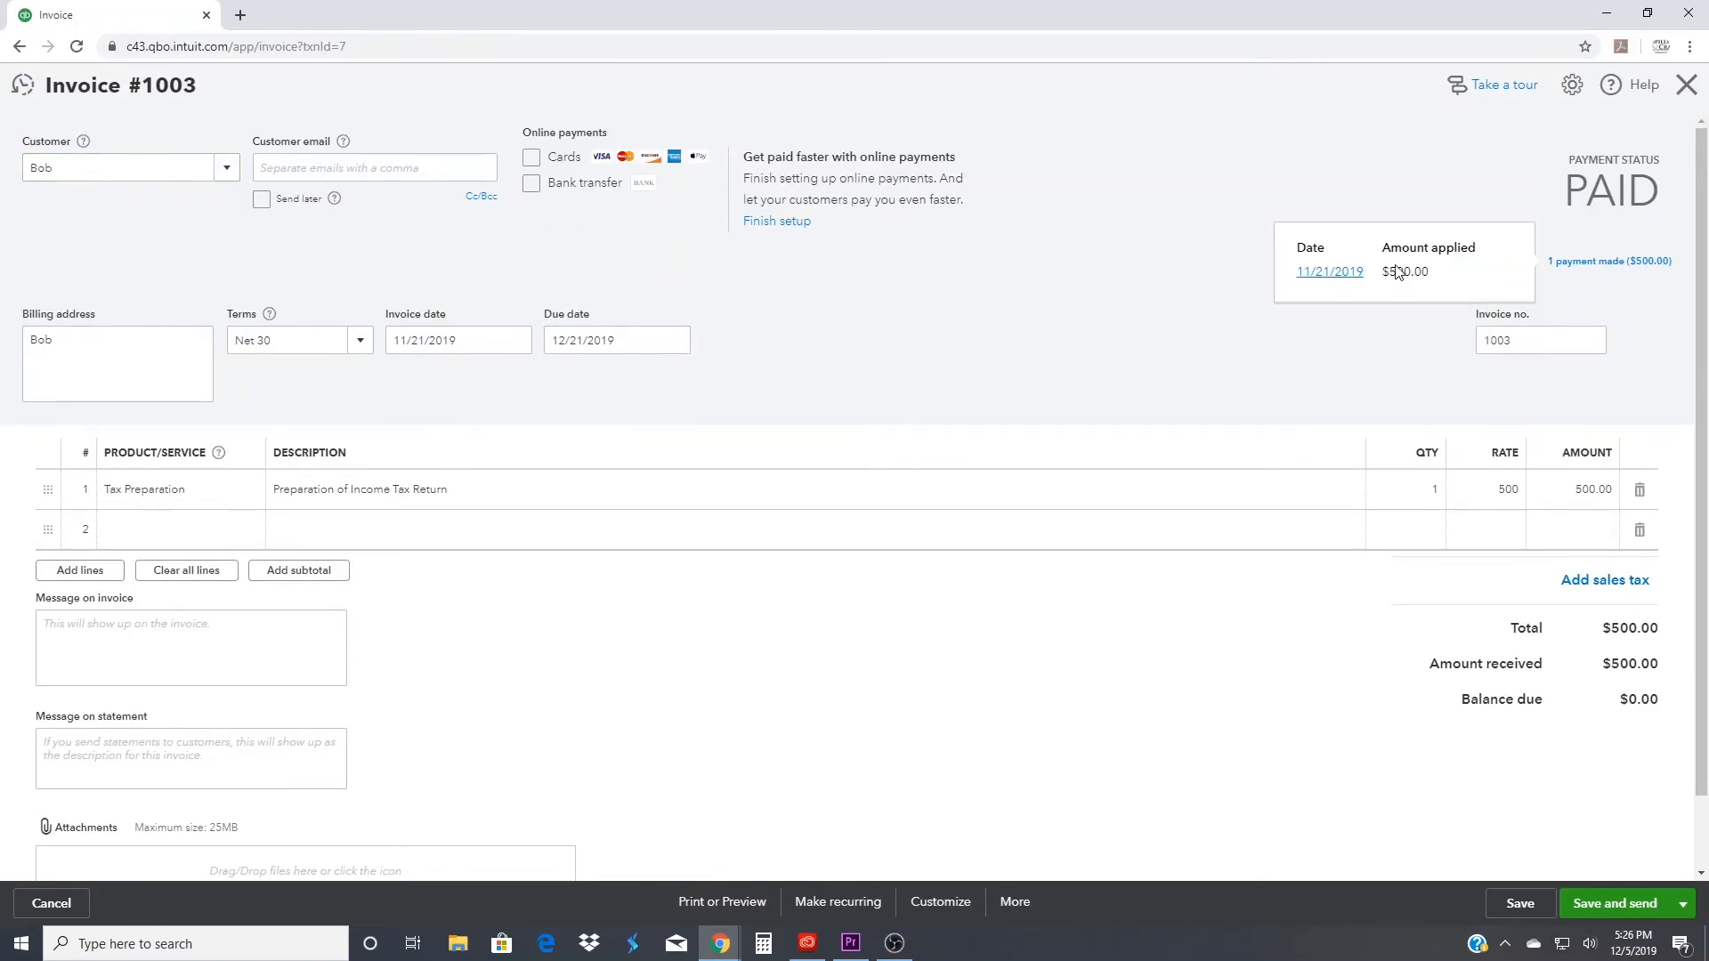
click(1333, 275)
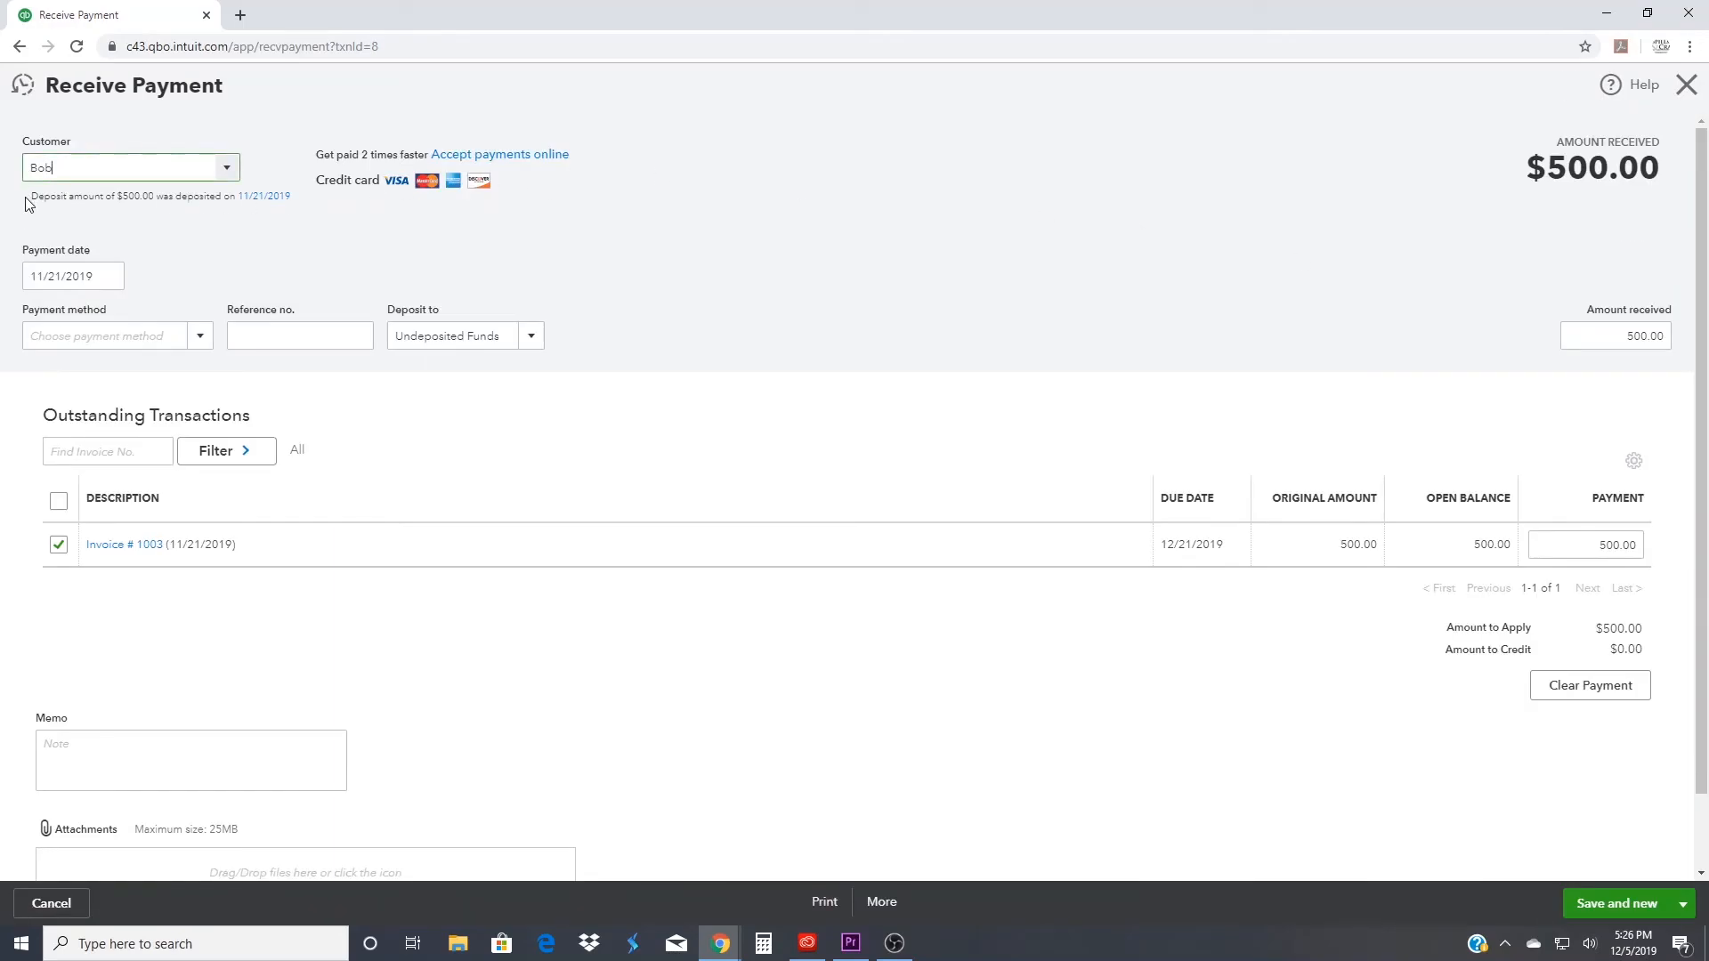
click(259, 198)
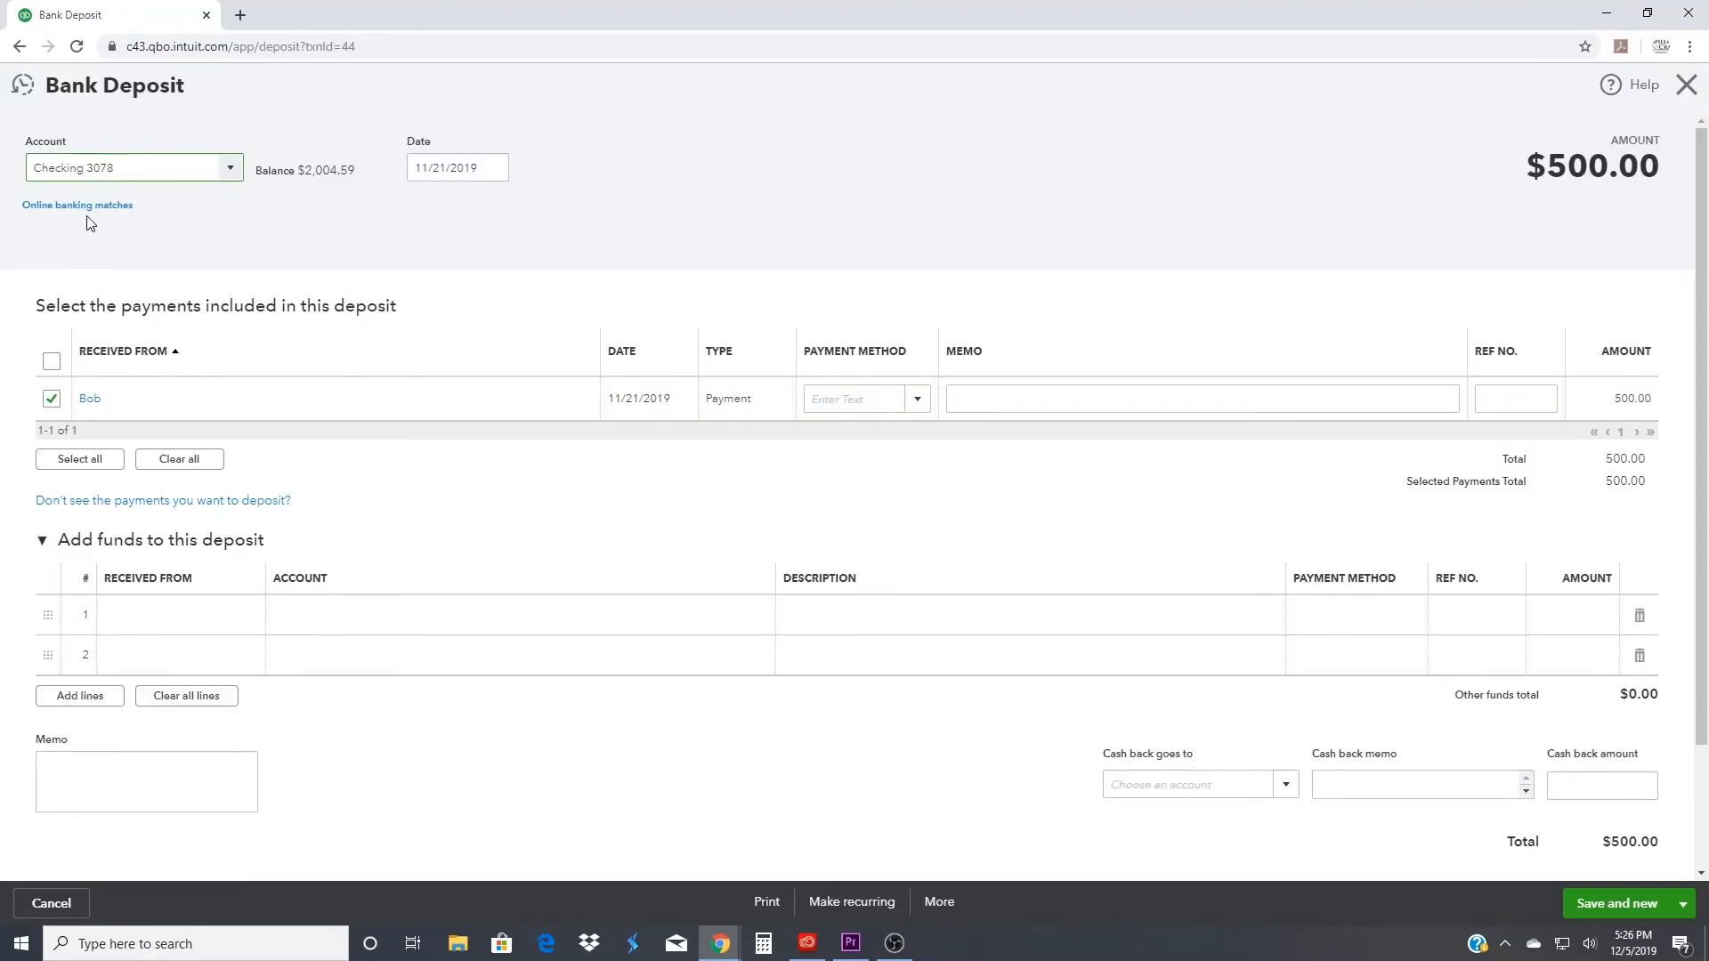
click(76, 209)
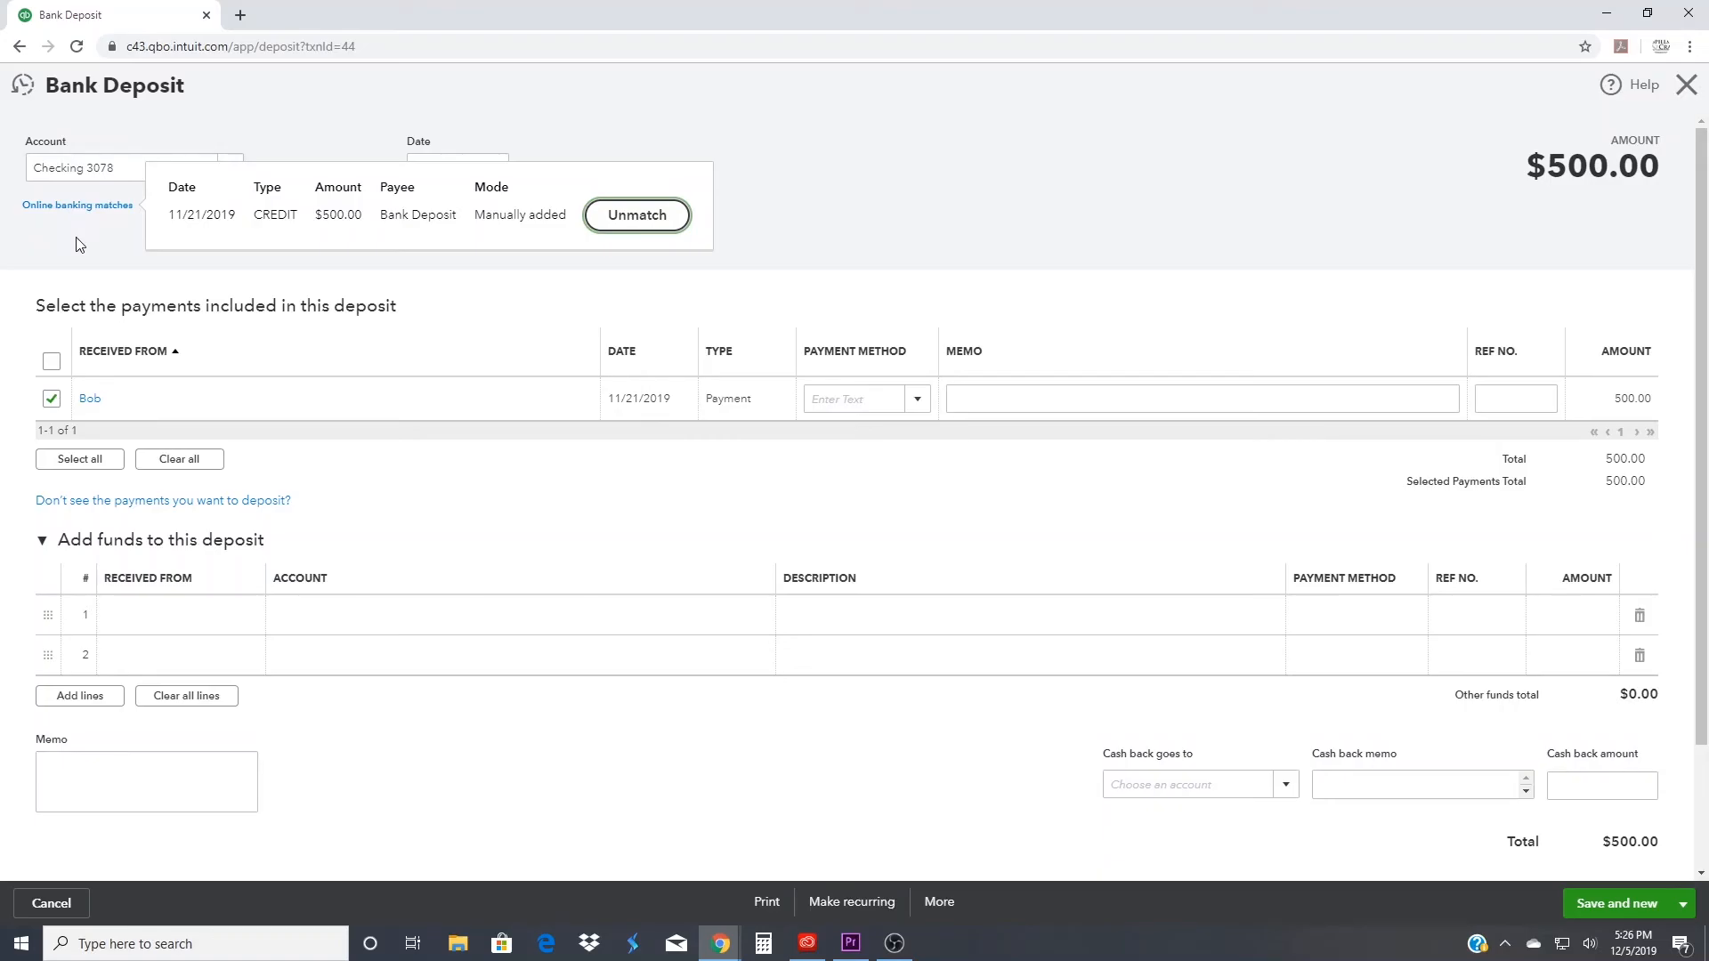
click(1686, 85)
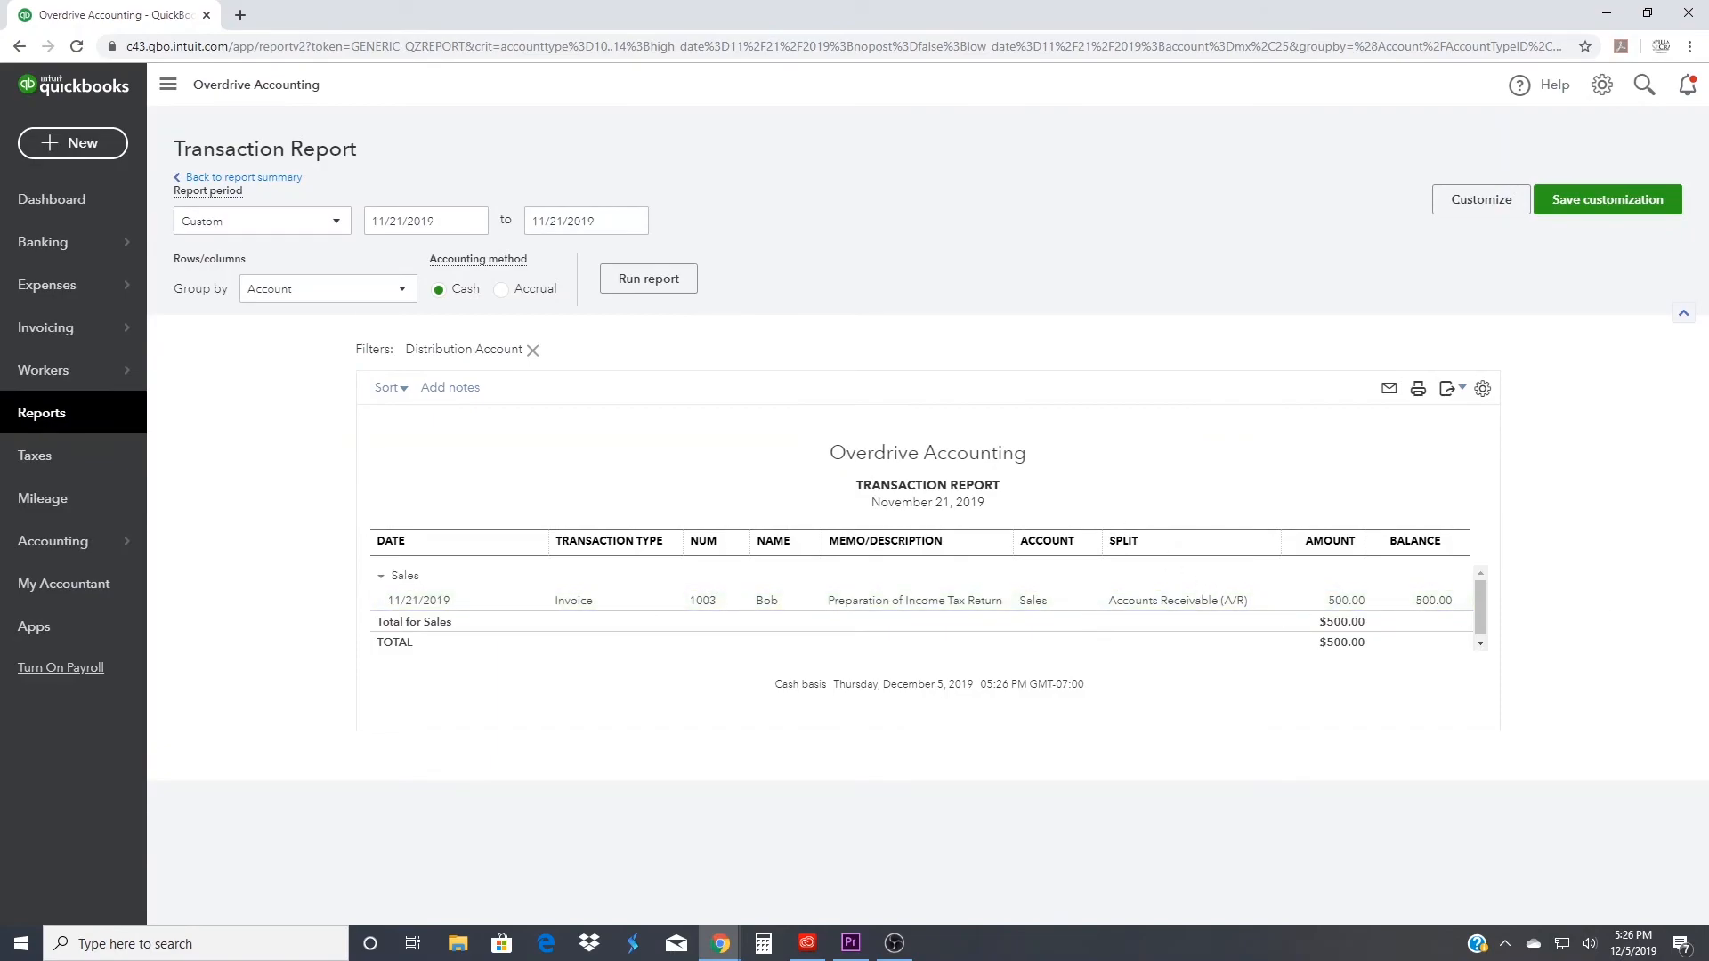
- Review the dashboard figures and drill into the Job Supplies expenses in the custom Profit and Loss report
click(67, 198)
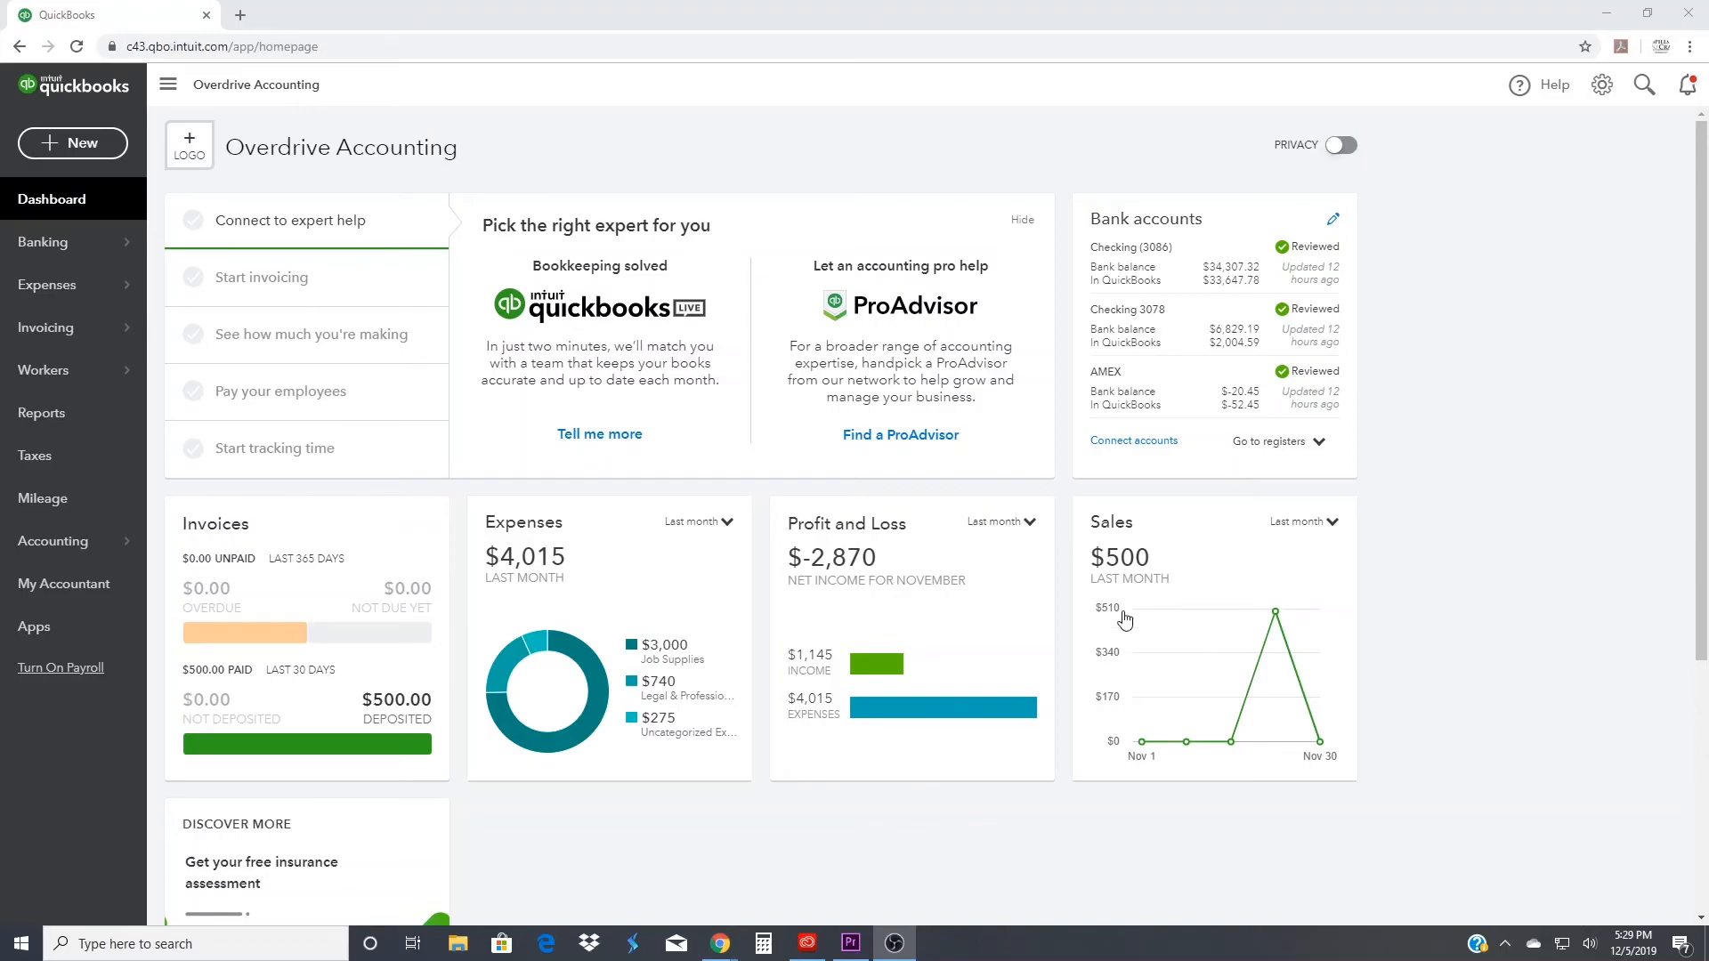
click(57, 426)
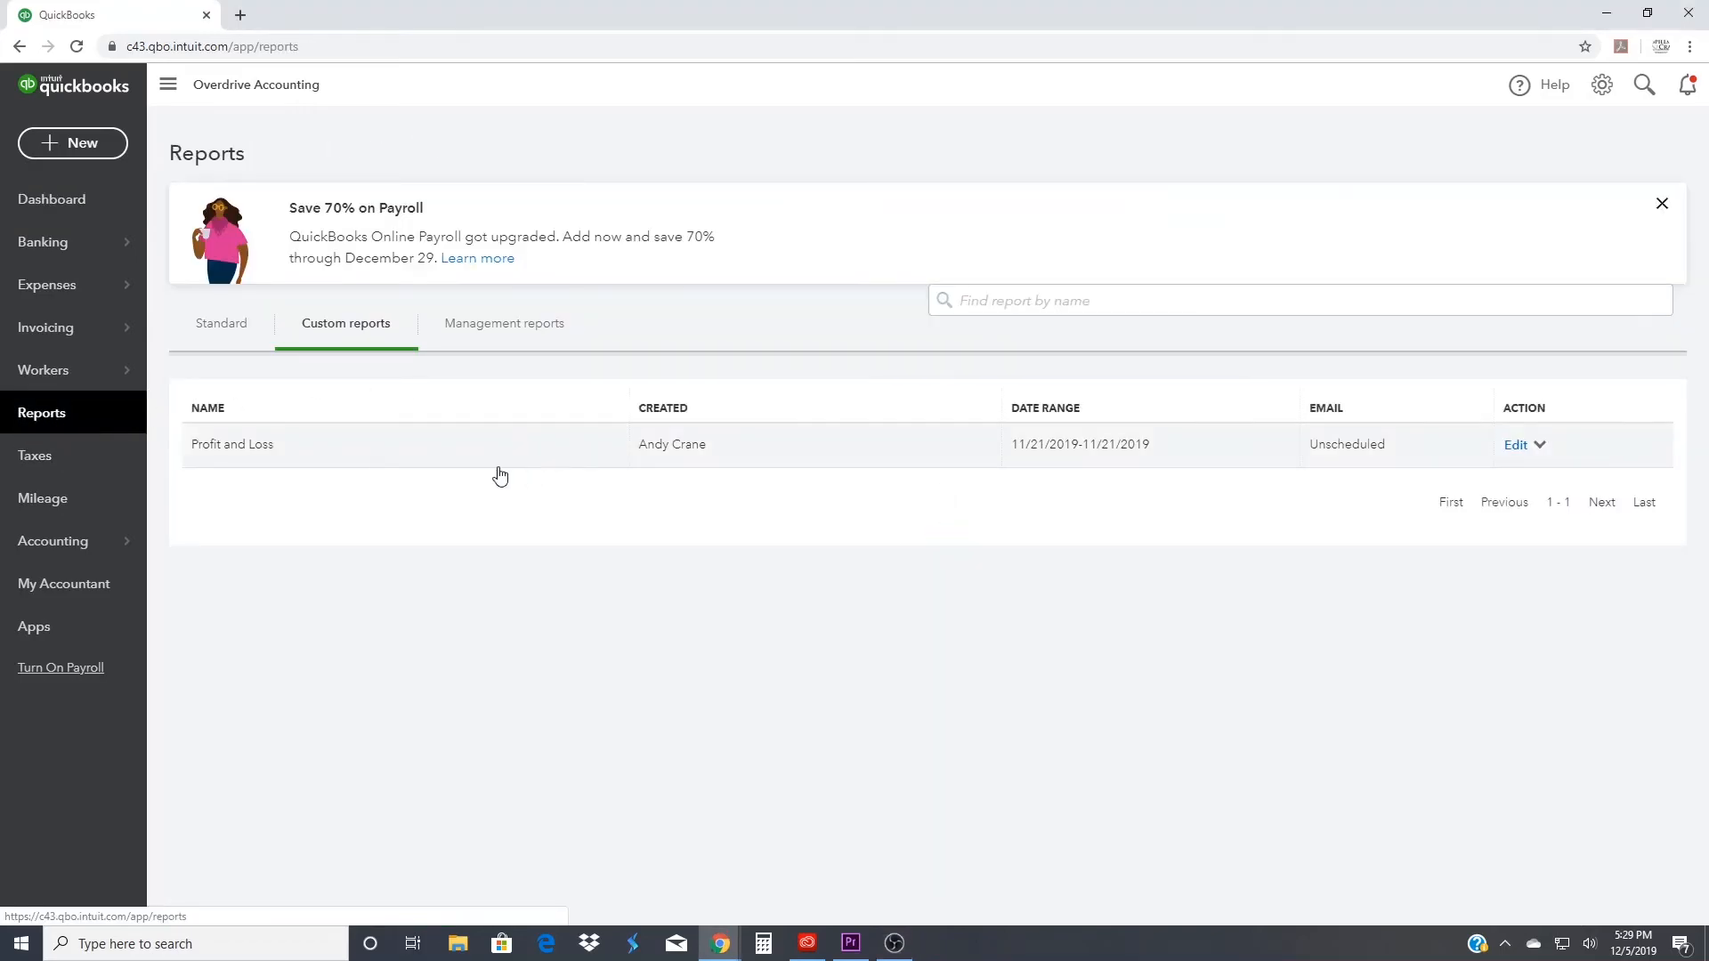
click(235, 450)
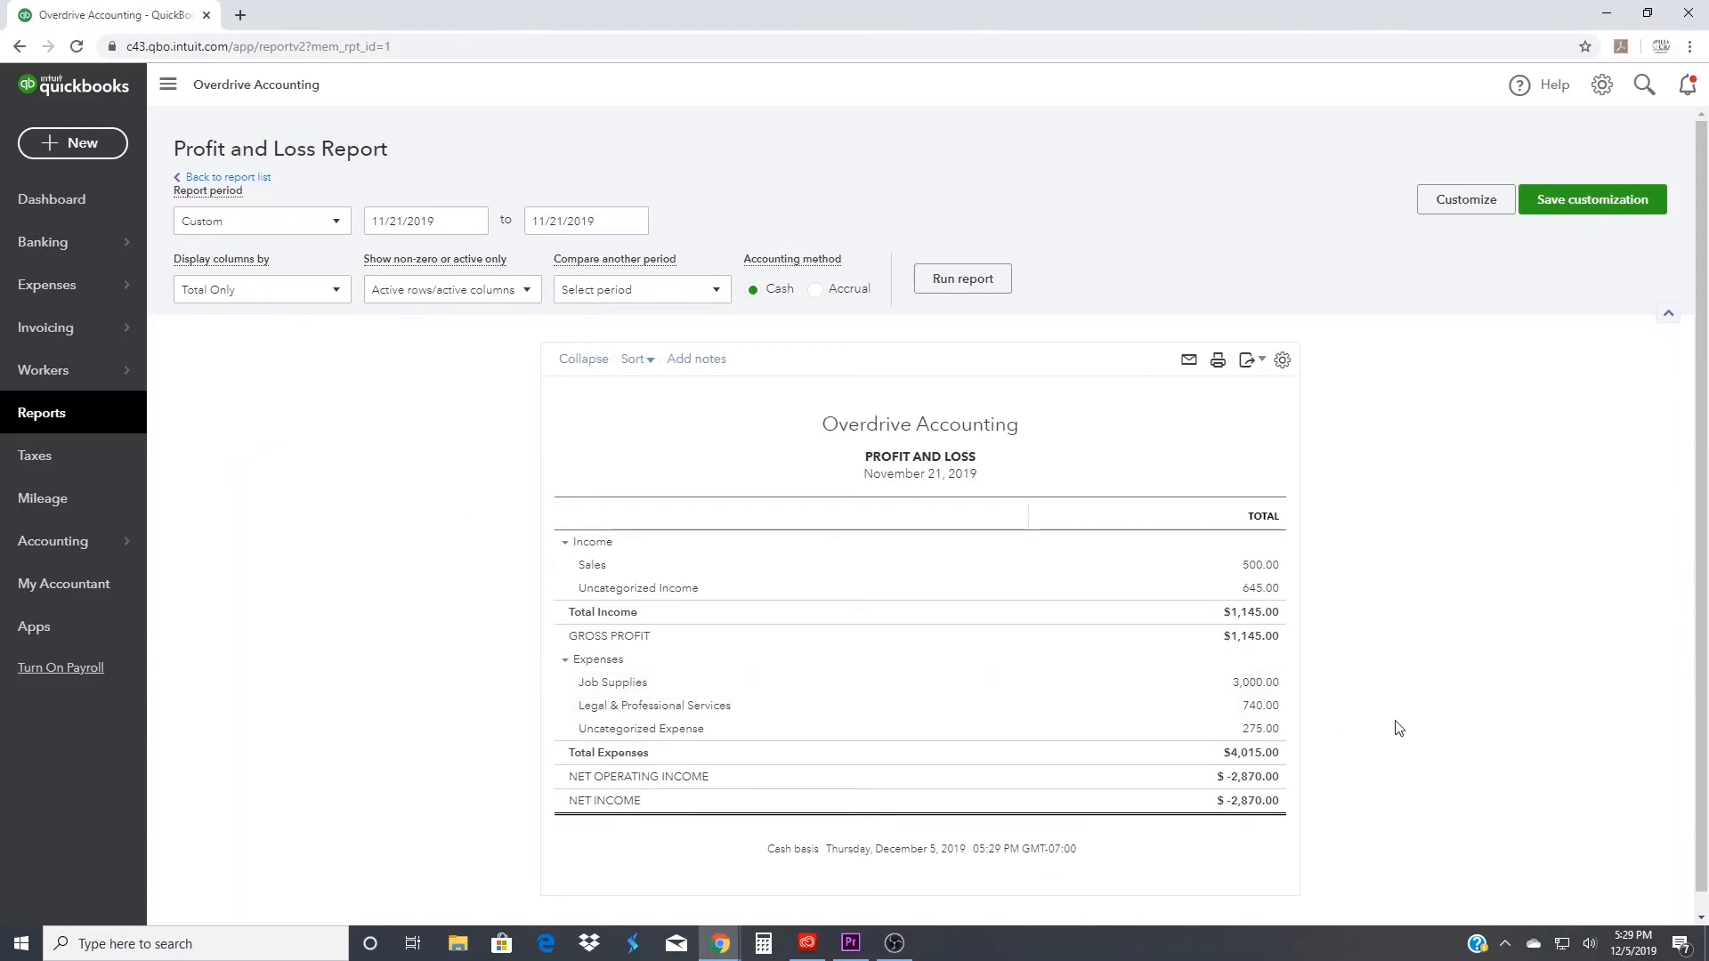
click(1264, 685)
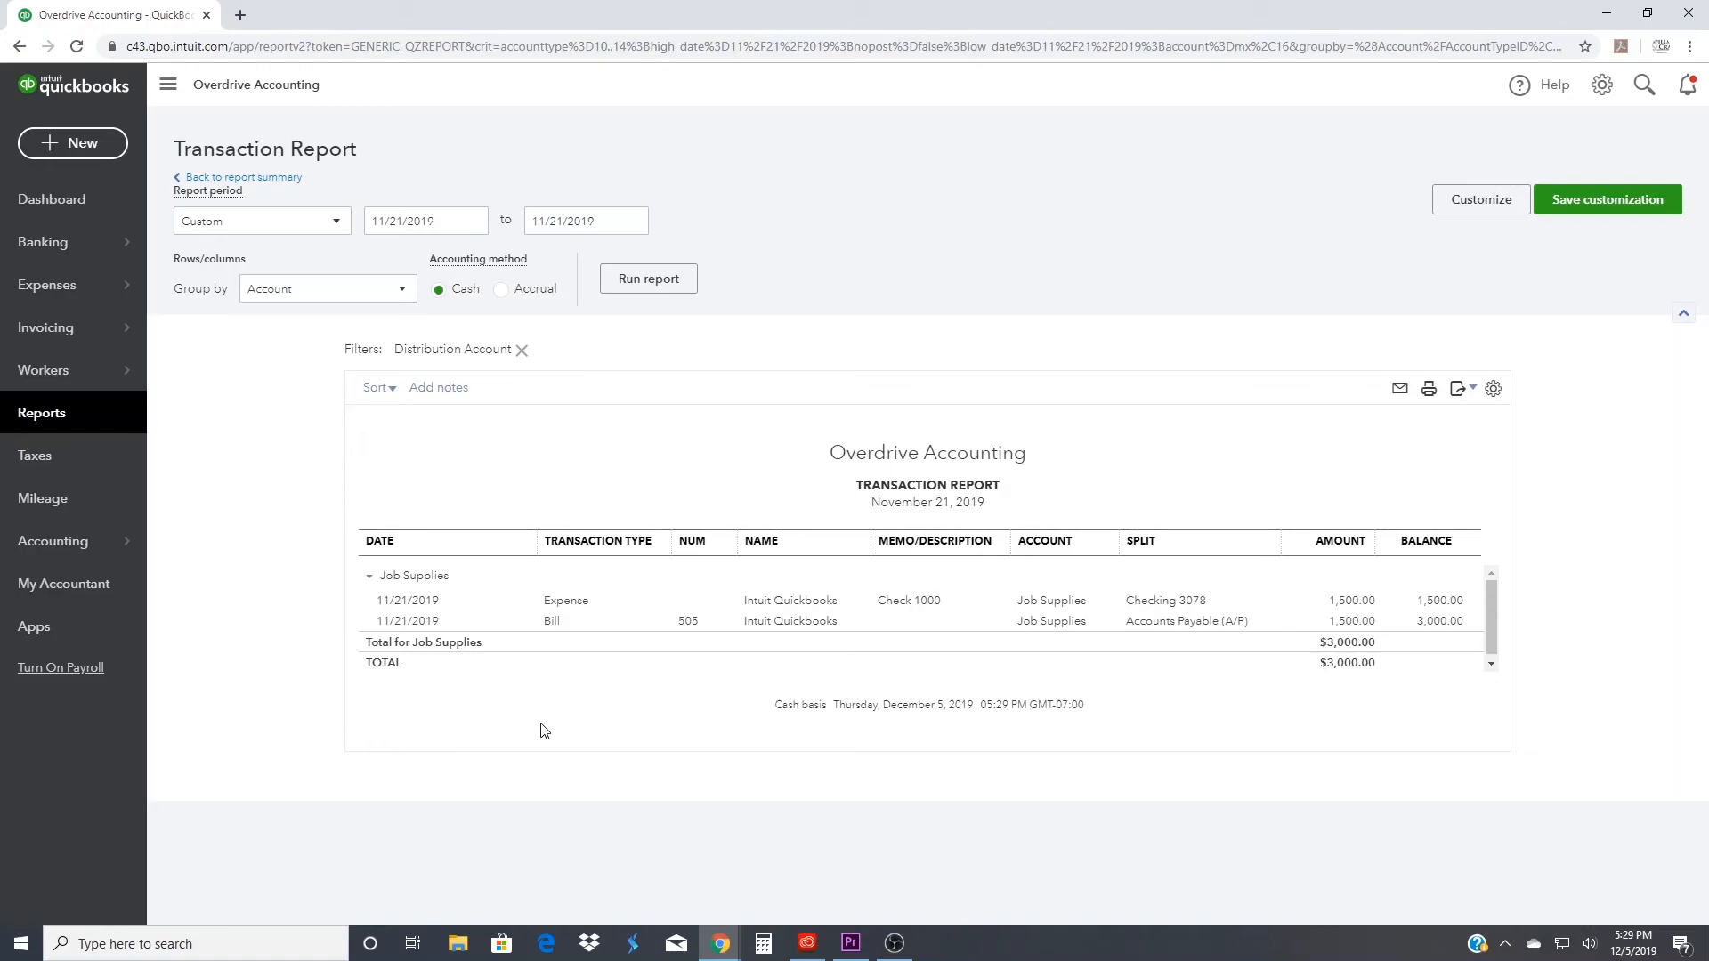
- Inspect the Job Supplies bill and the 11/21/2019 bill payment applied to it, and return to the report
click(553, 630)
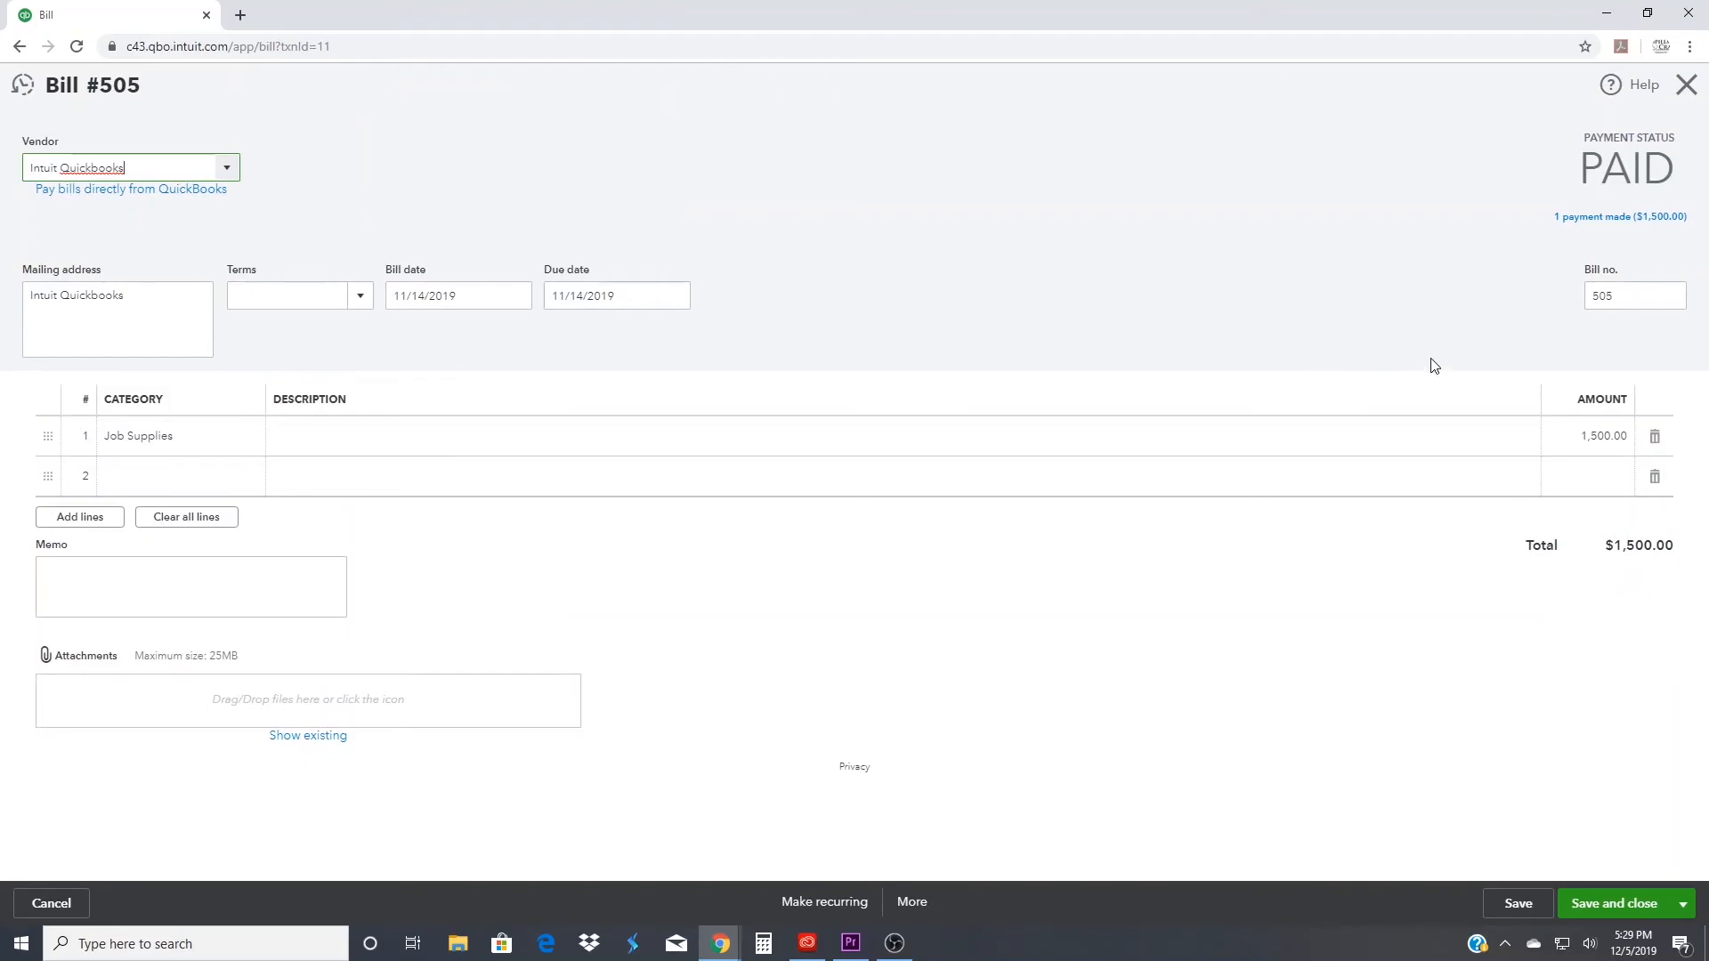
click(1606, 222)
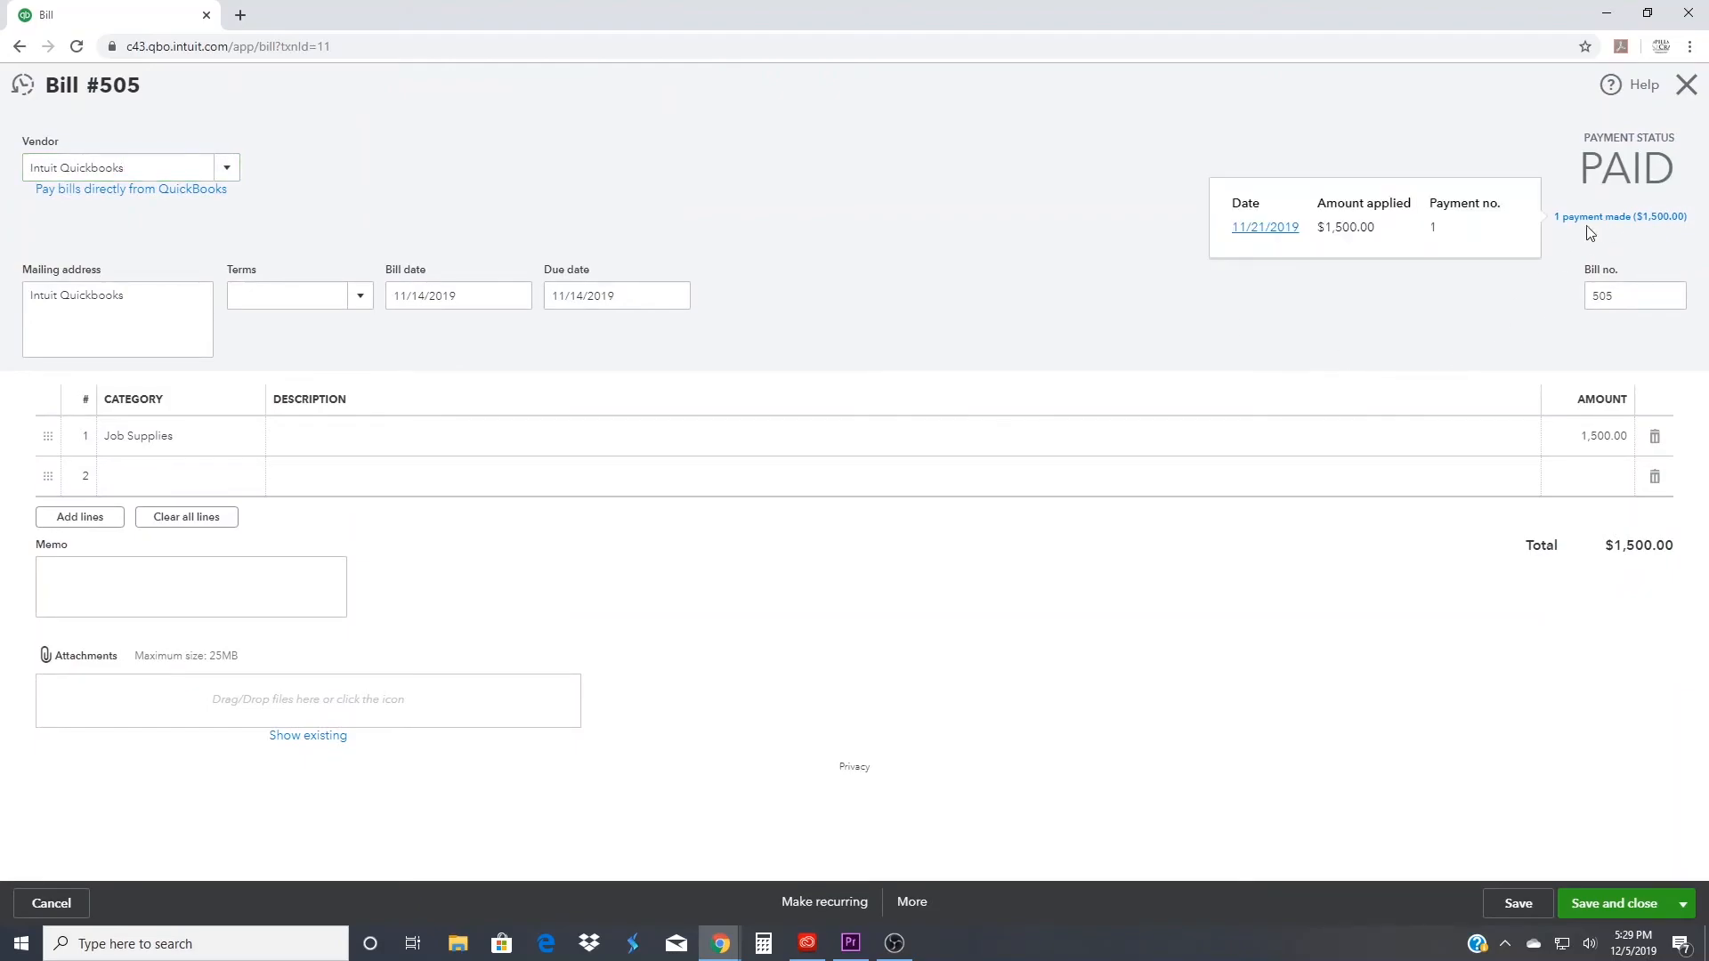
click(1265, 228)
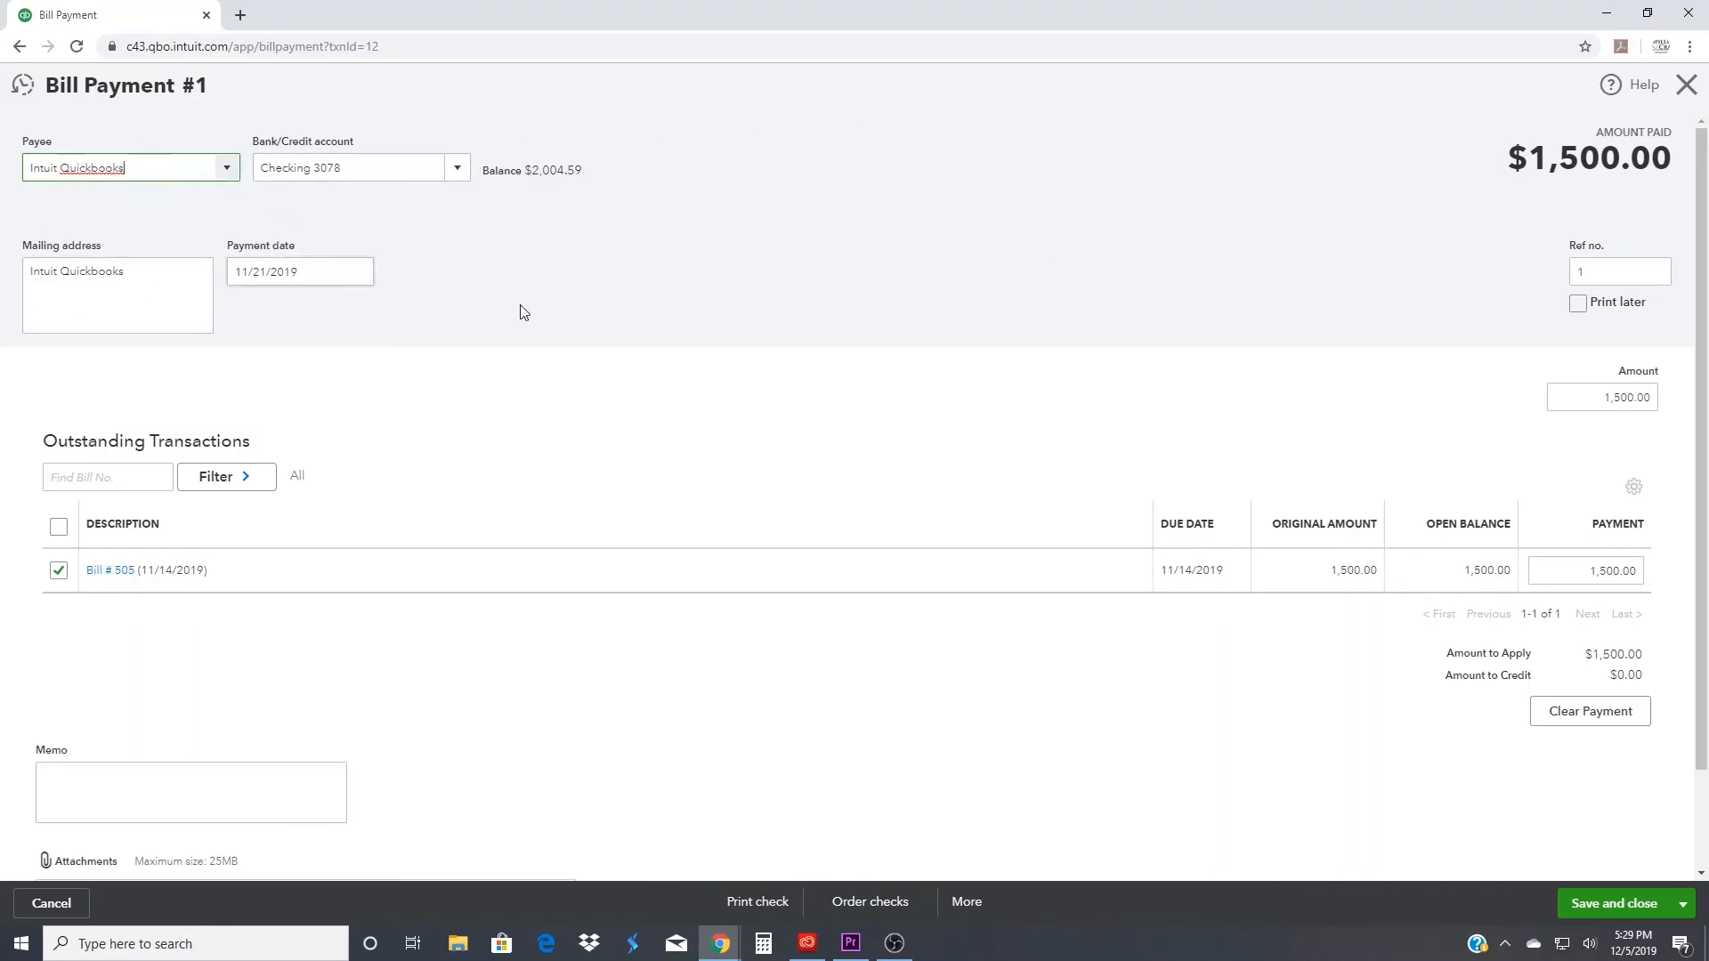
click(1687, 86)
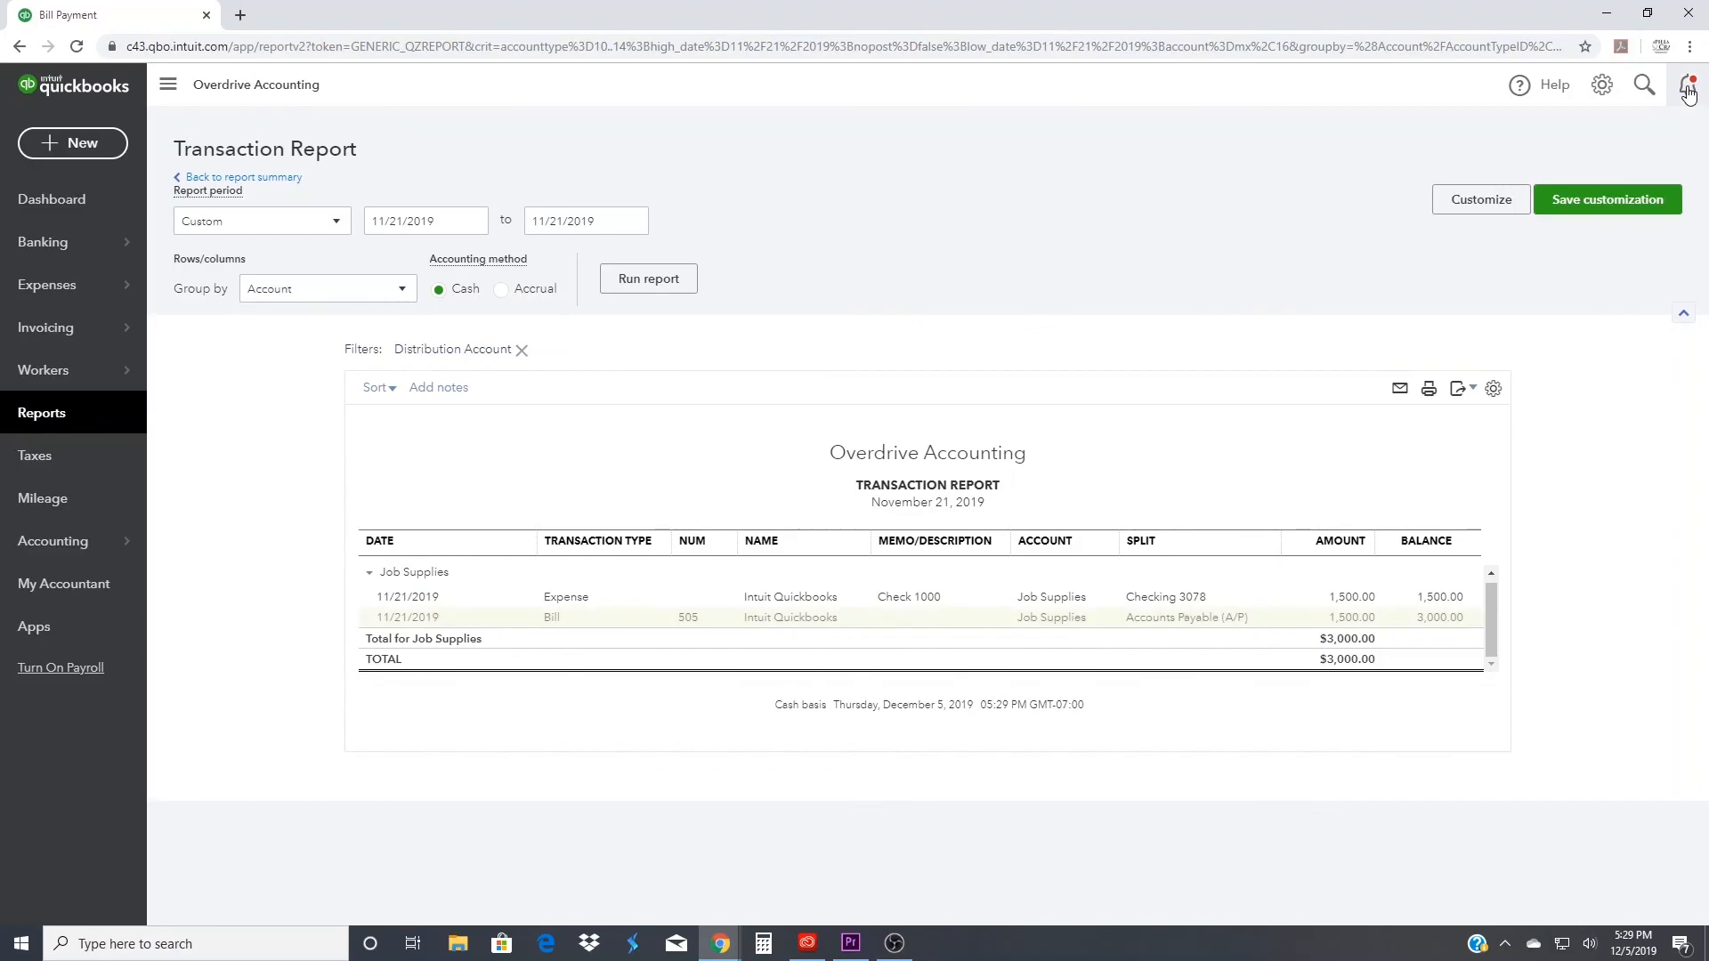
- Delete the duplicate 11/21/2019 Job Supplies expense that was added from the bank feed
click(568, 602)
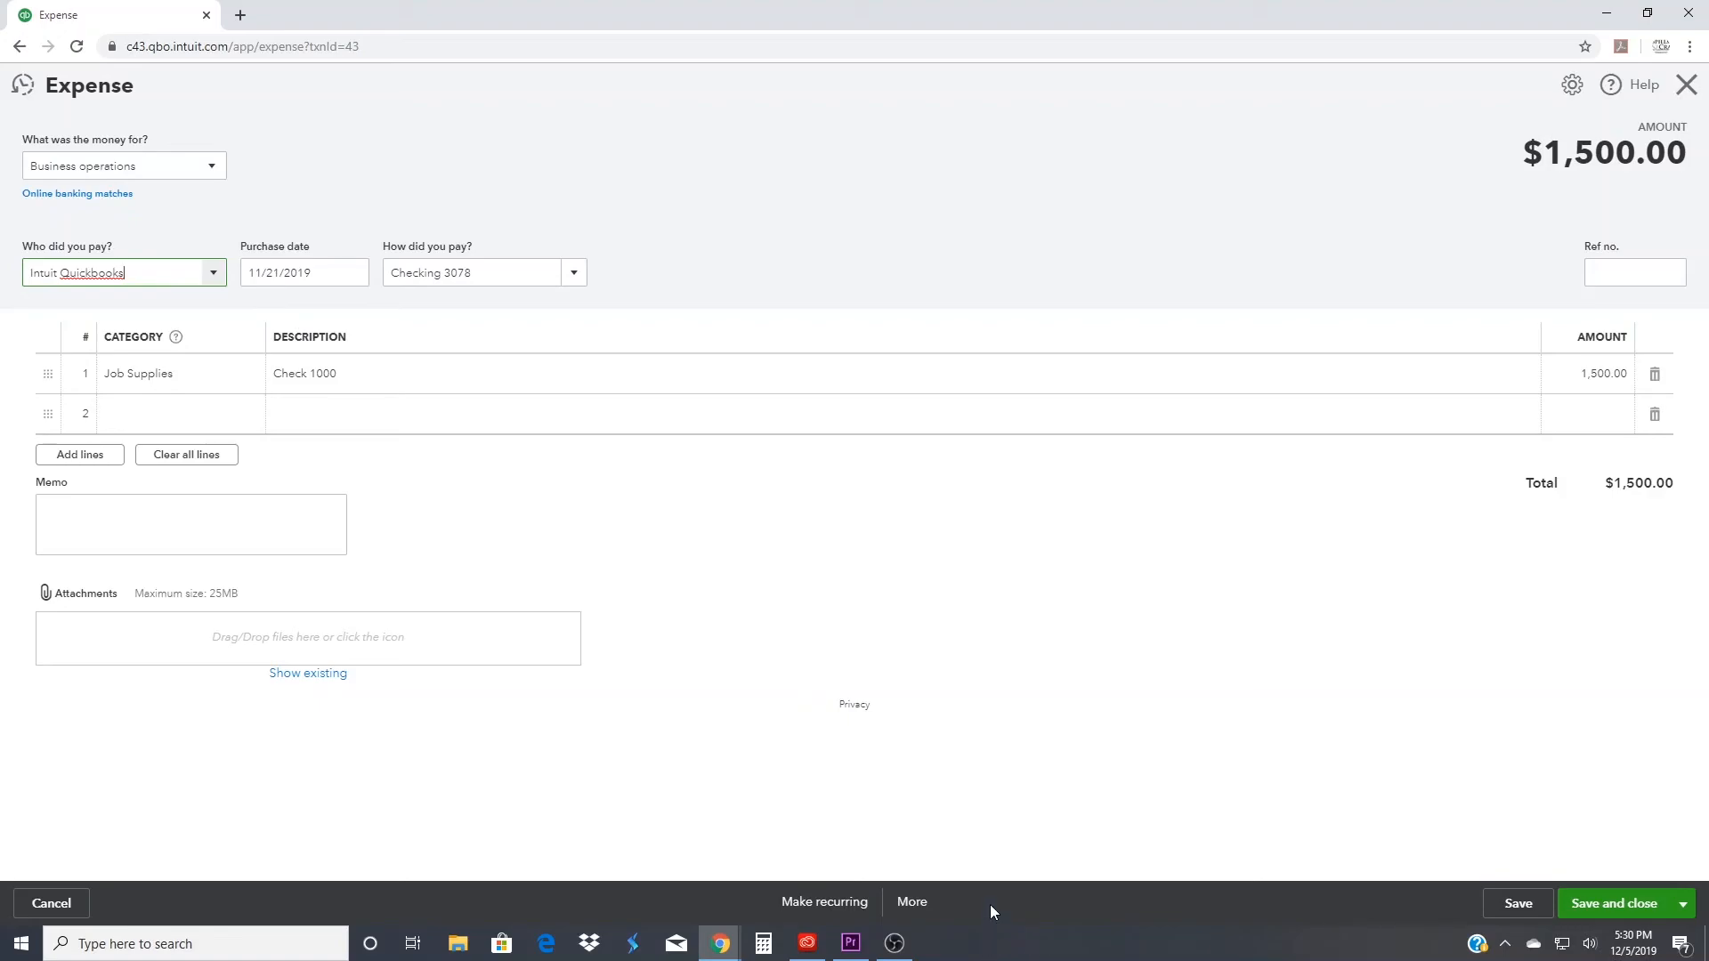
click(912, 901)
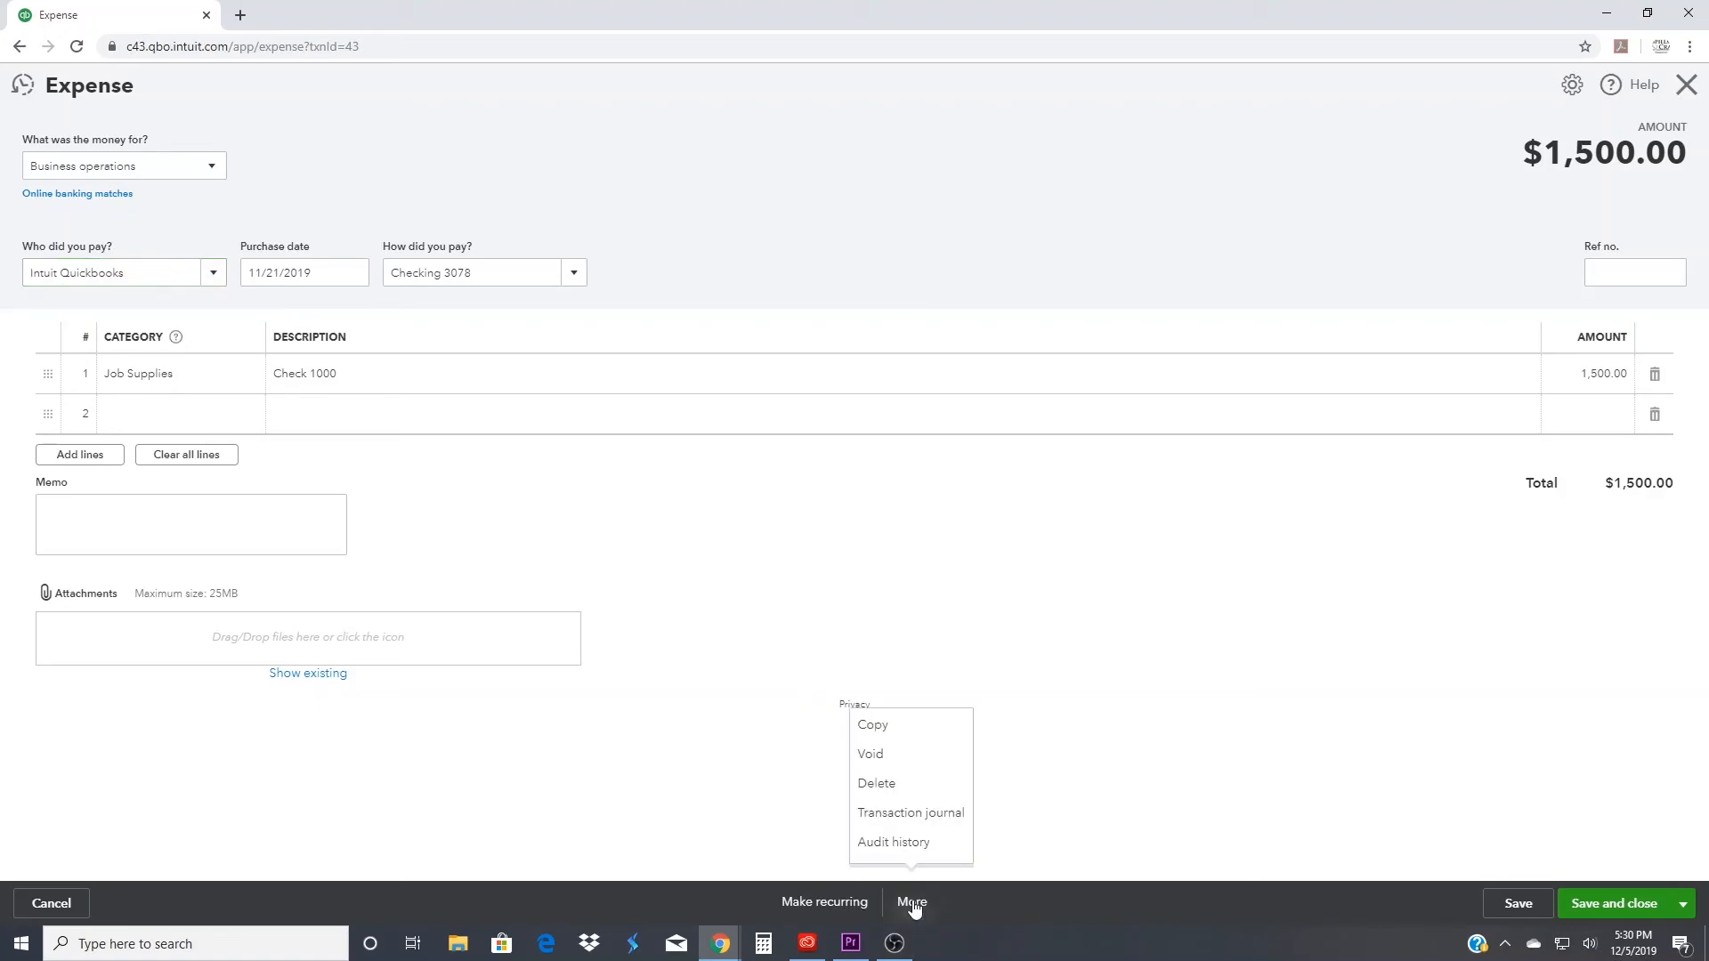
click(917, 792)
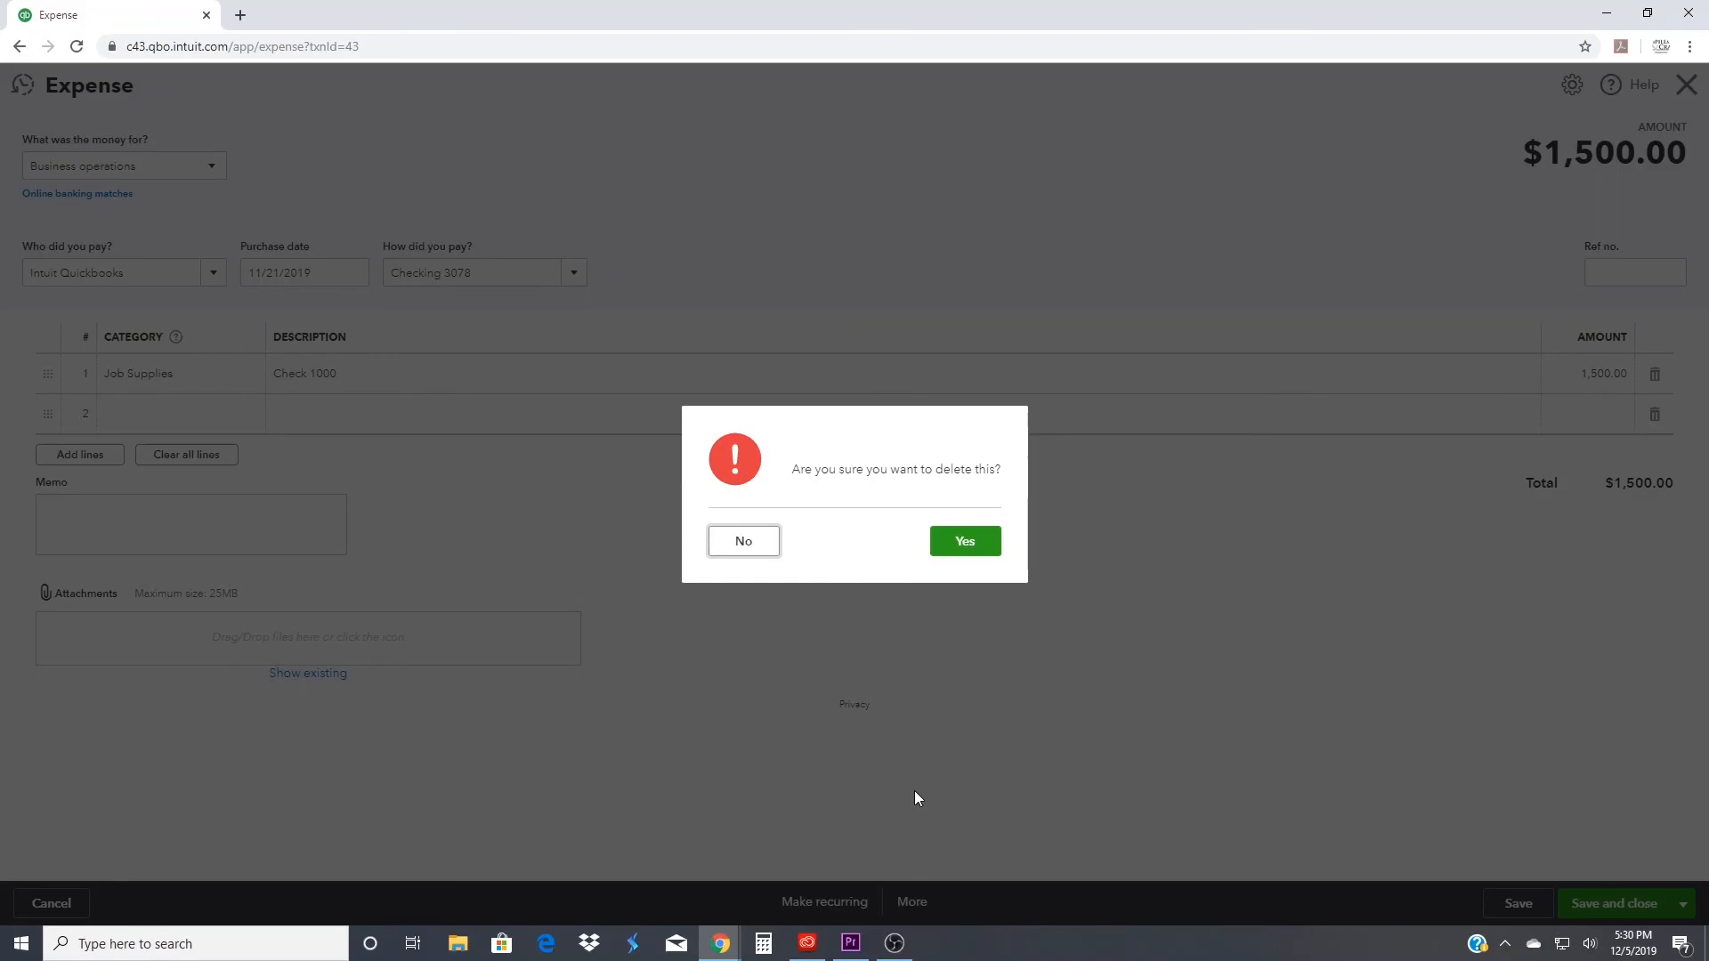
click(969, 545)
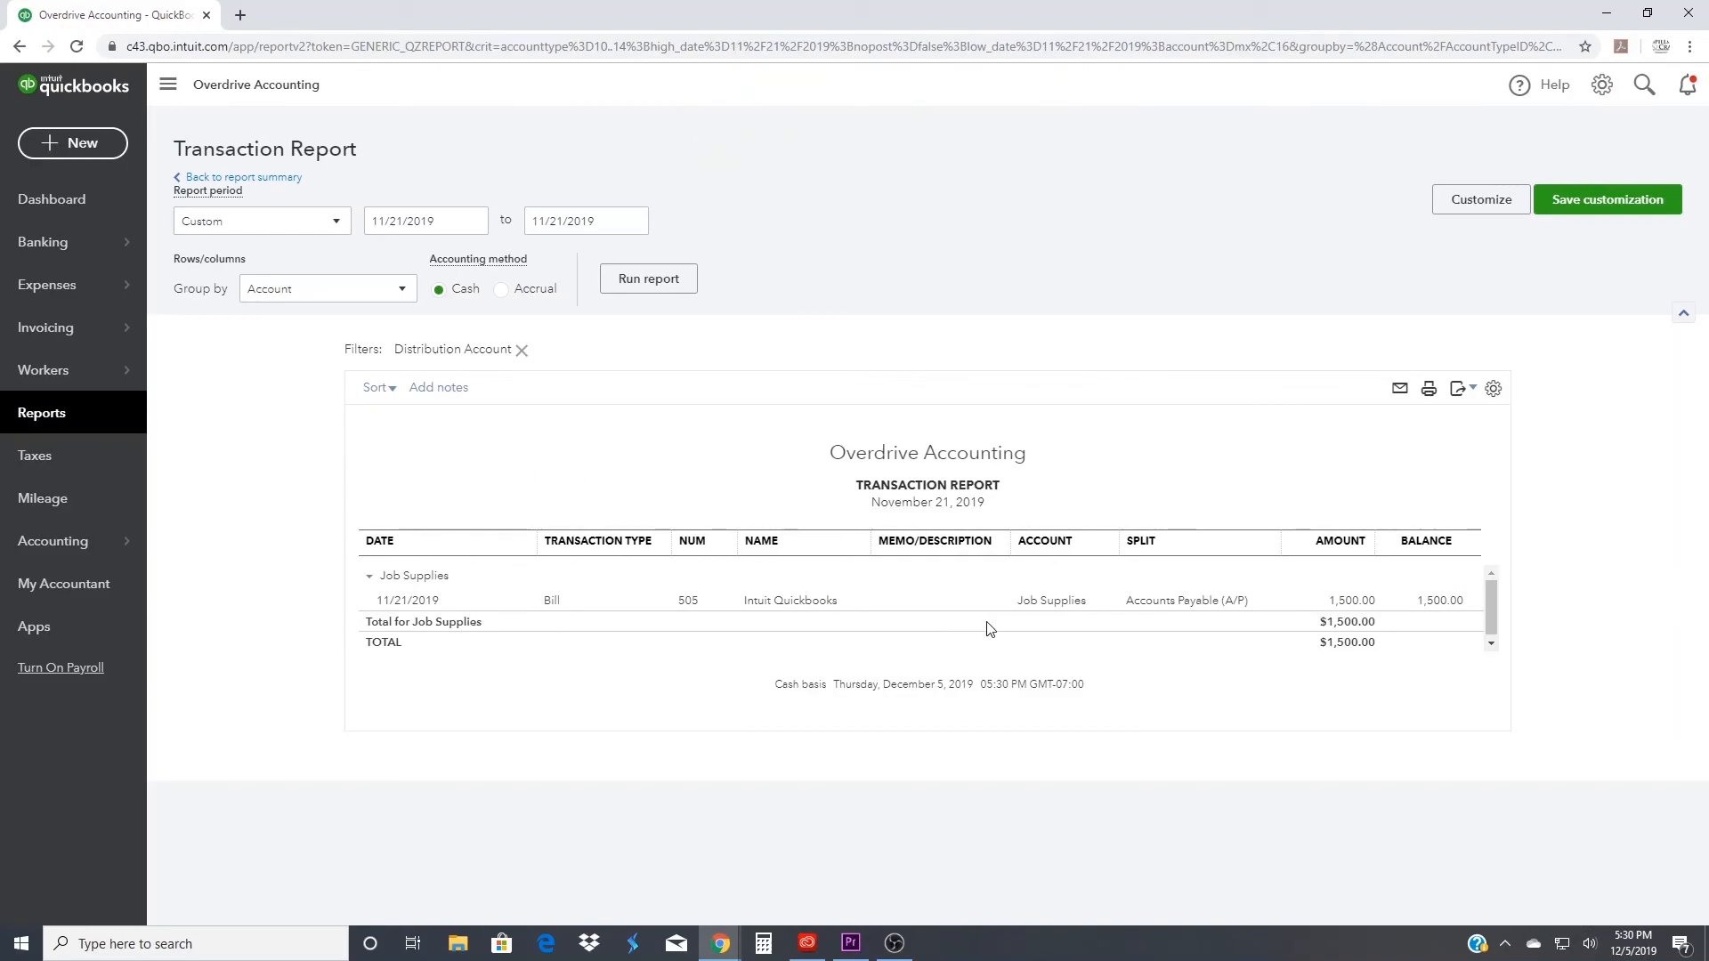
- Match the 11/21/2019 check in the checking account's bank feed to the existing bill payment and save the match
click(71, 251)
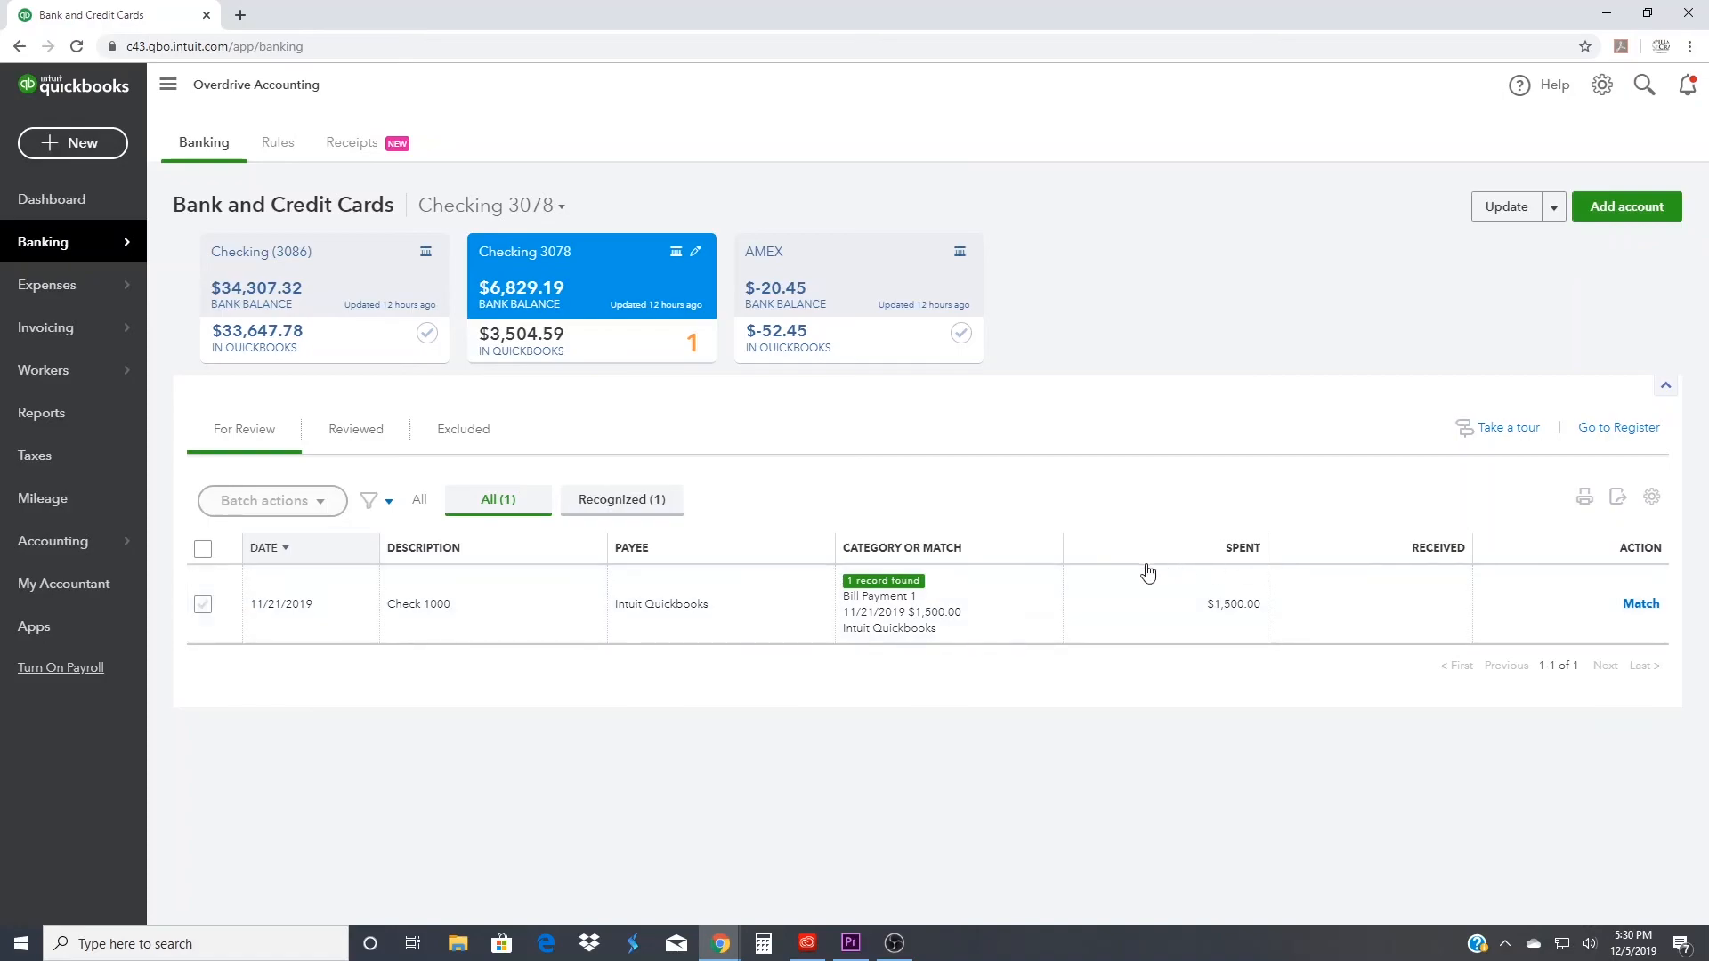
click(479, 628)
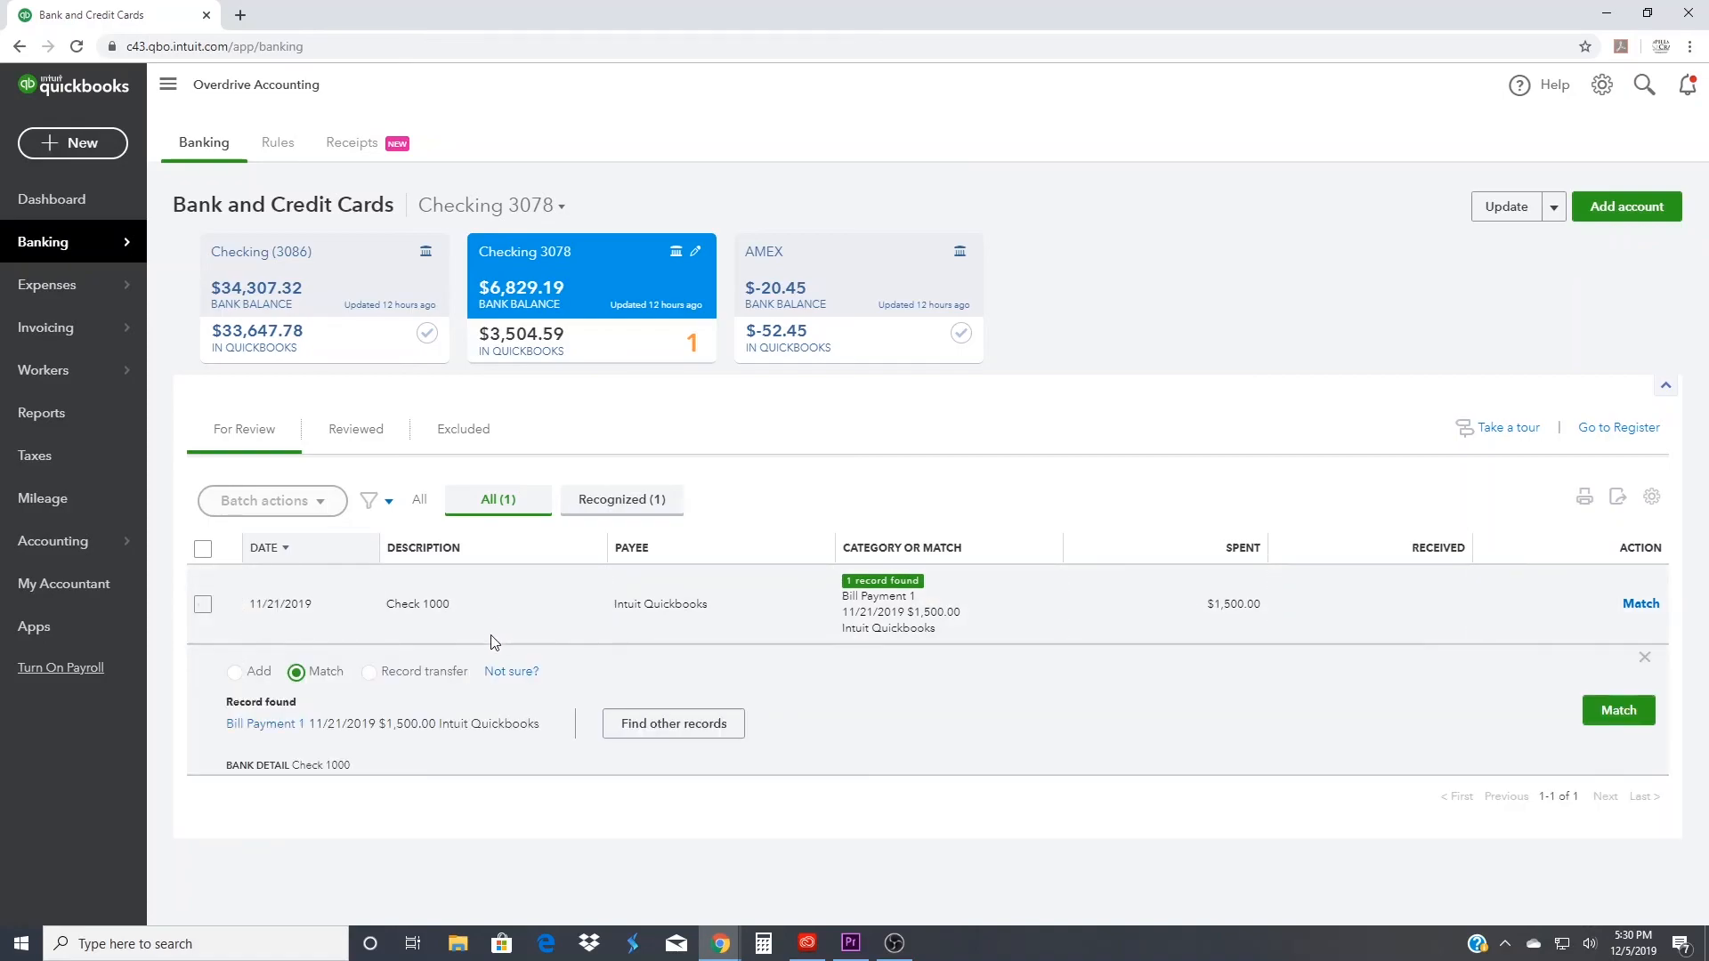
click(721, 717)
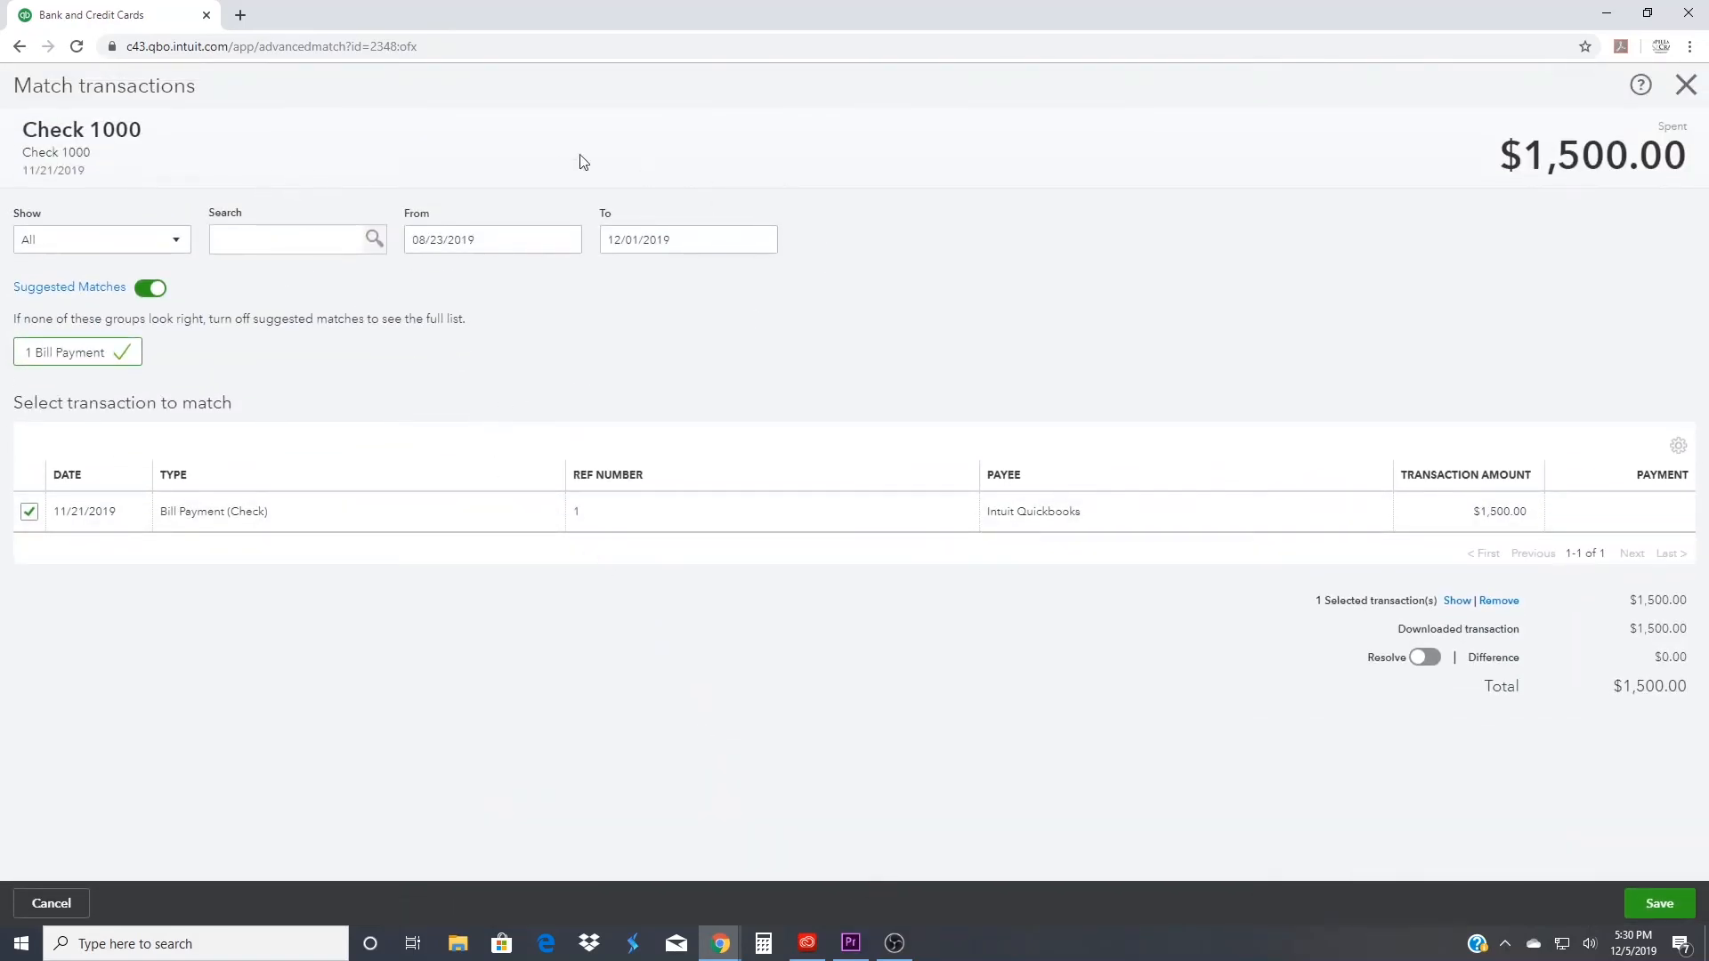
click(1656, 903)
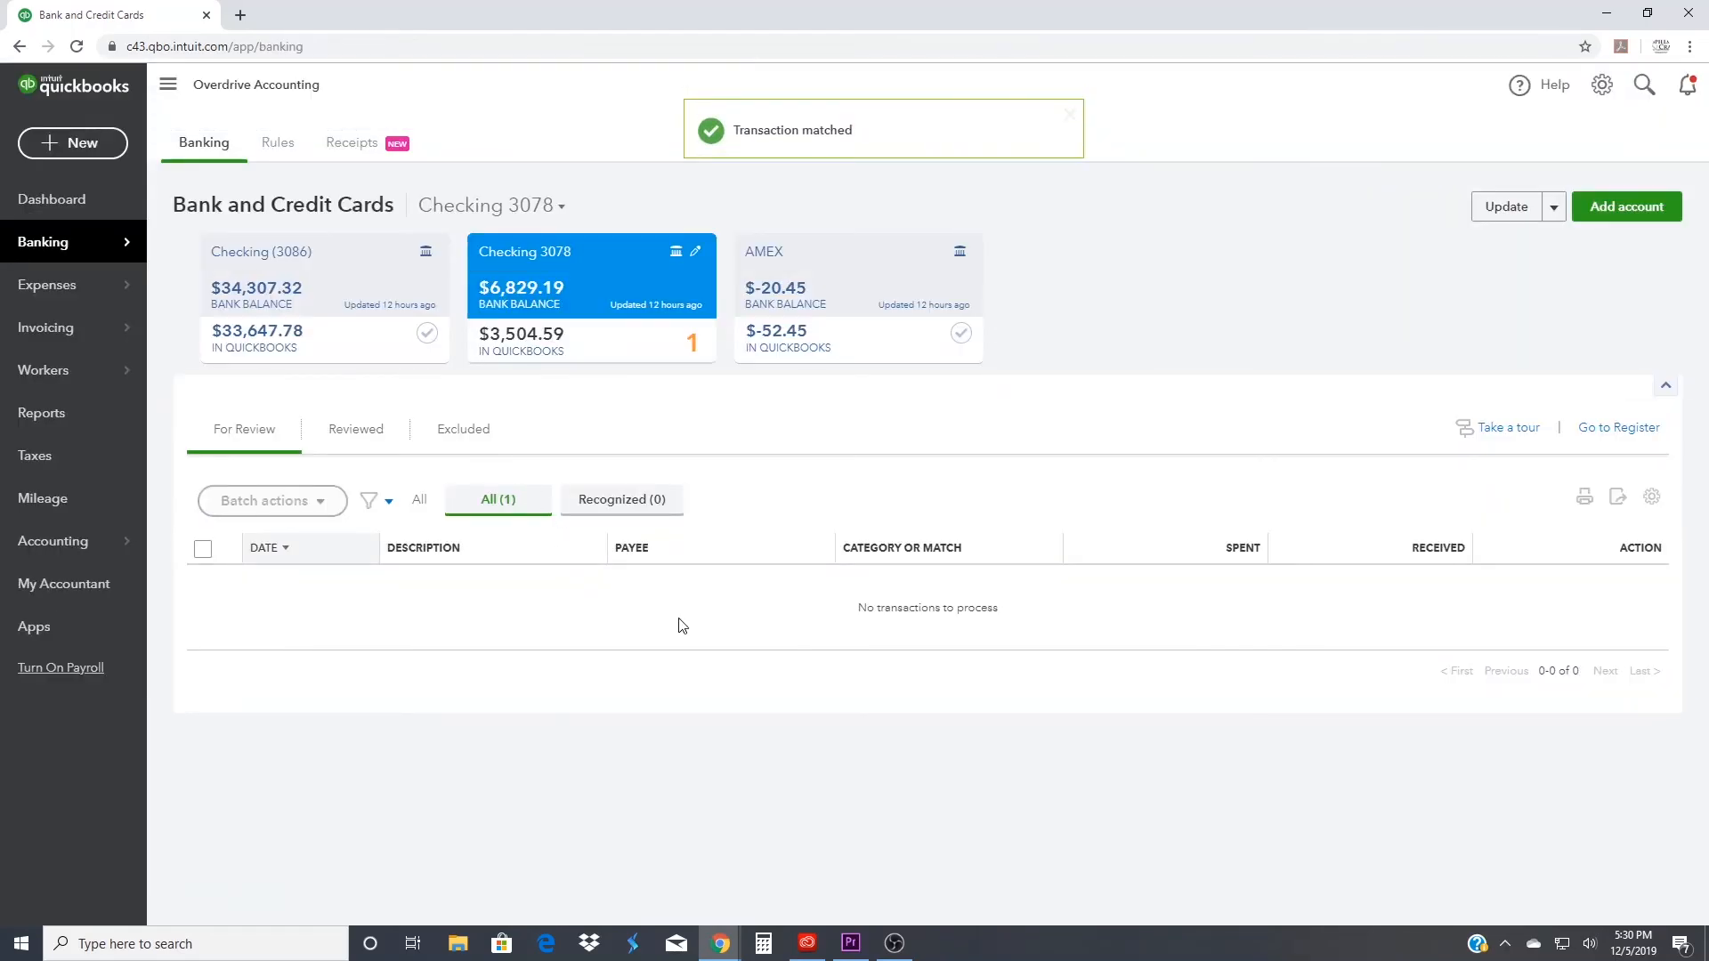
- Reopen the custom Profit and Loss report and drill into its Job Supplies amount to recheck the transactions
click(41, 420)
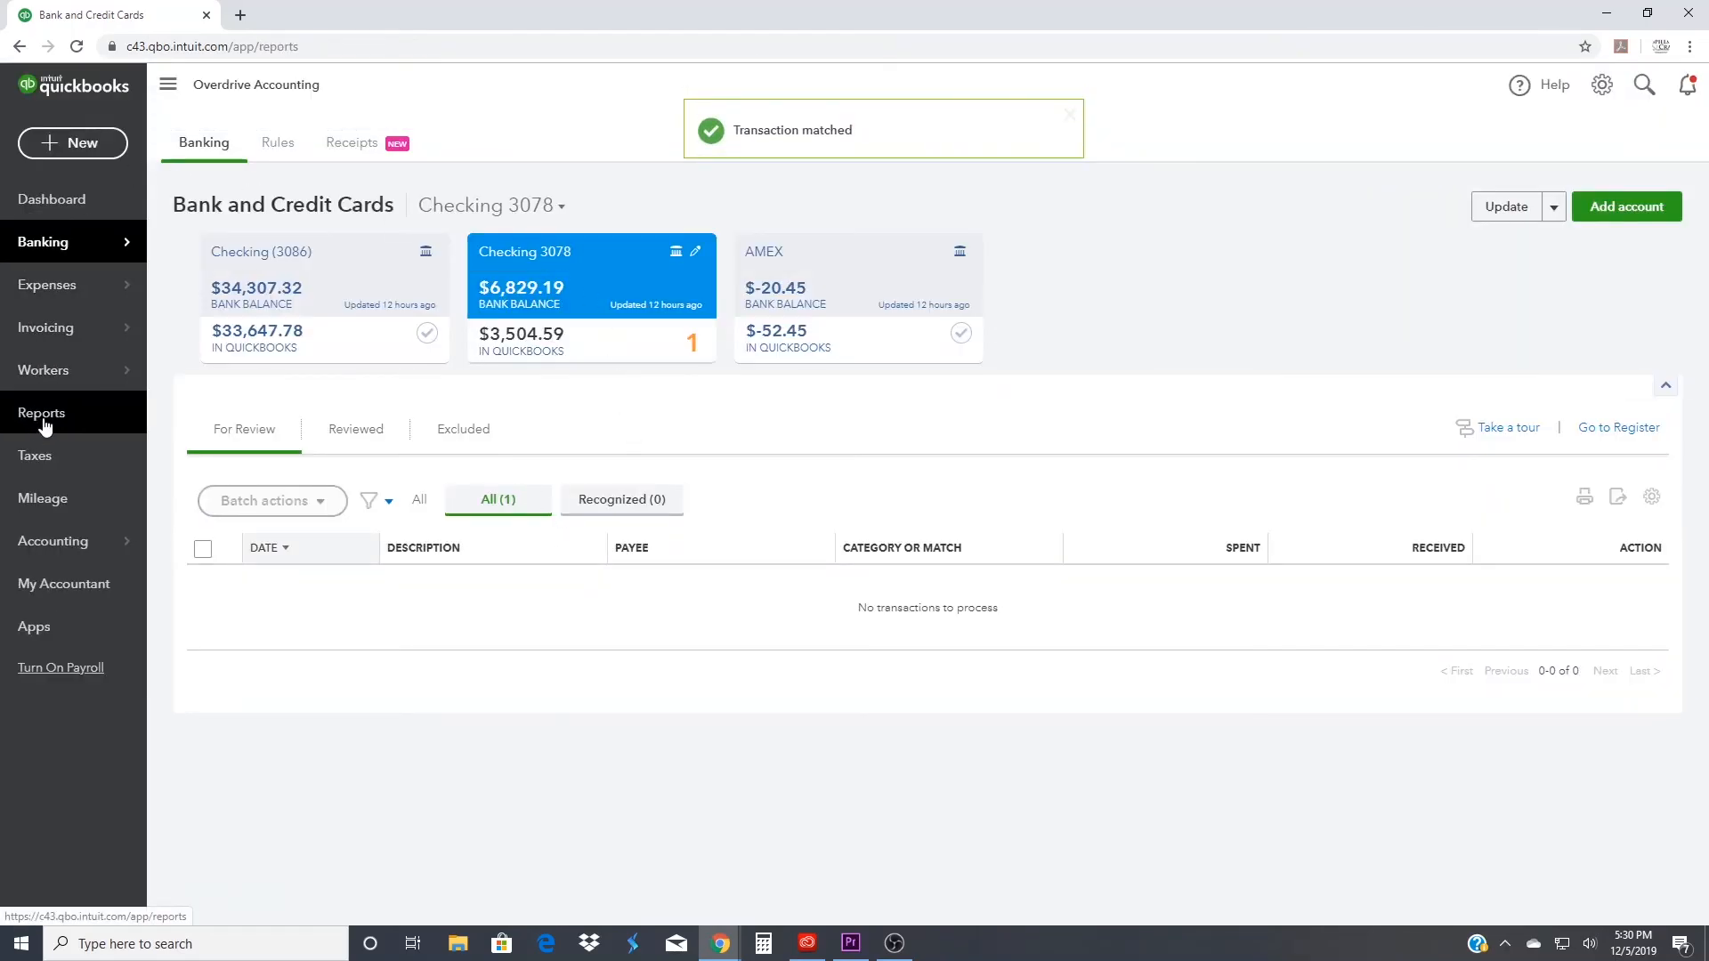
click(251, 442)
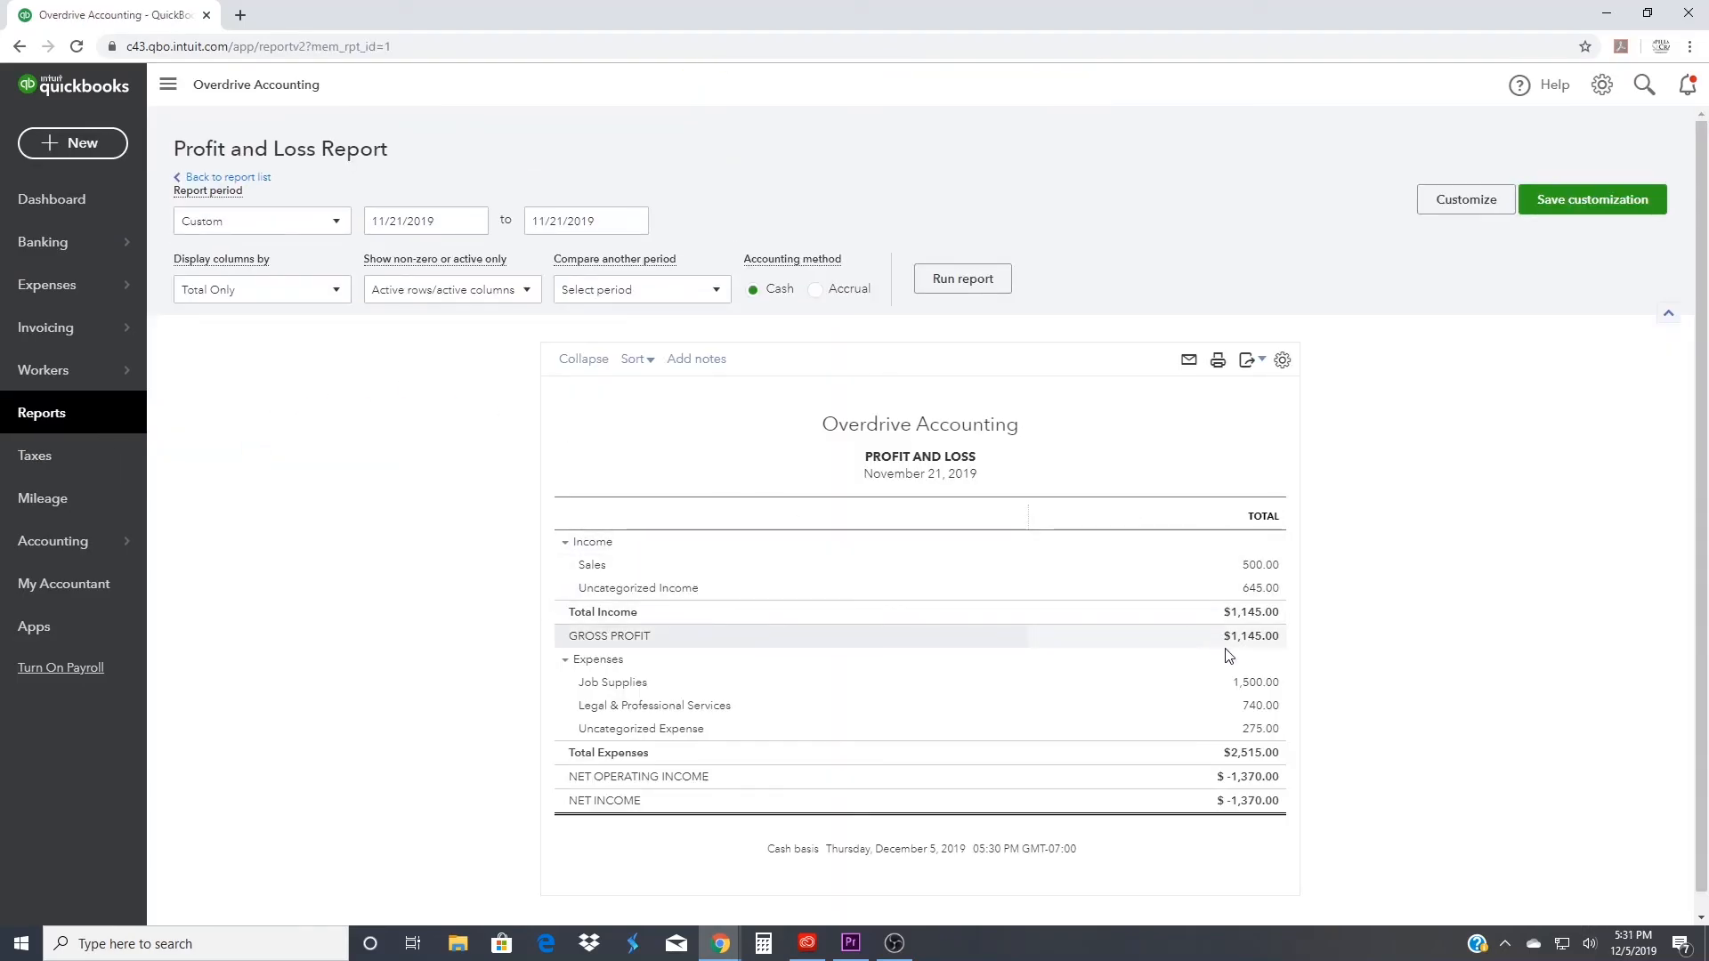
click(1272, 683)
click(1273, 684)
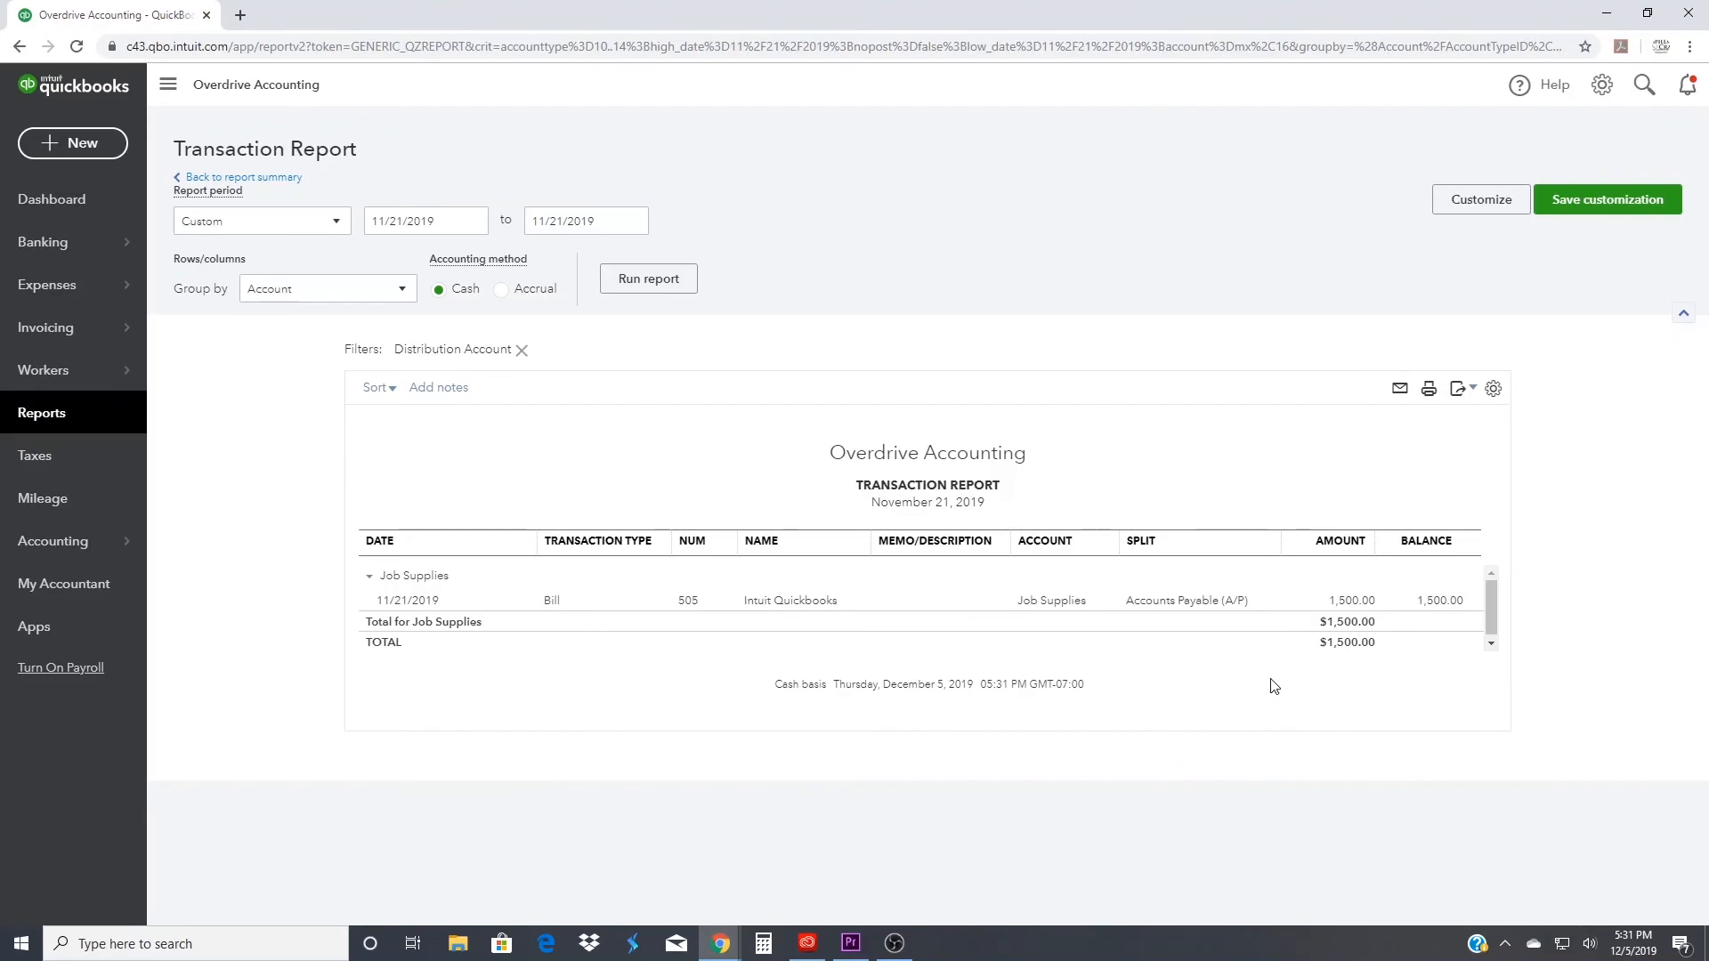
- Trace the Job Supplies bill through its 11/21/2019 payment to the online banking match, and return to the report
click(1365, 603)
click(1592, 216)
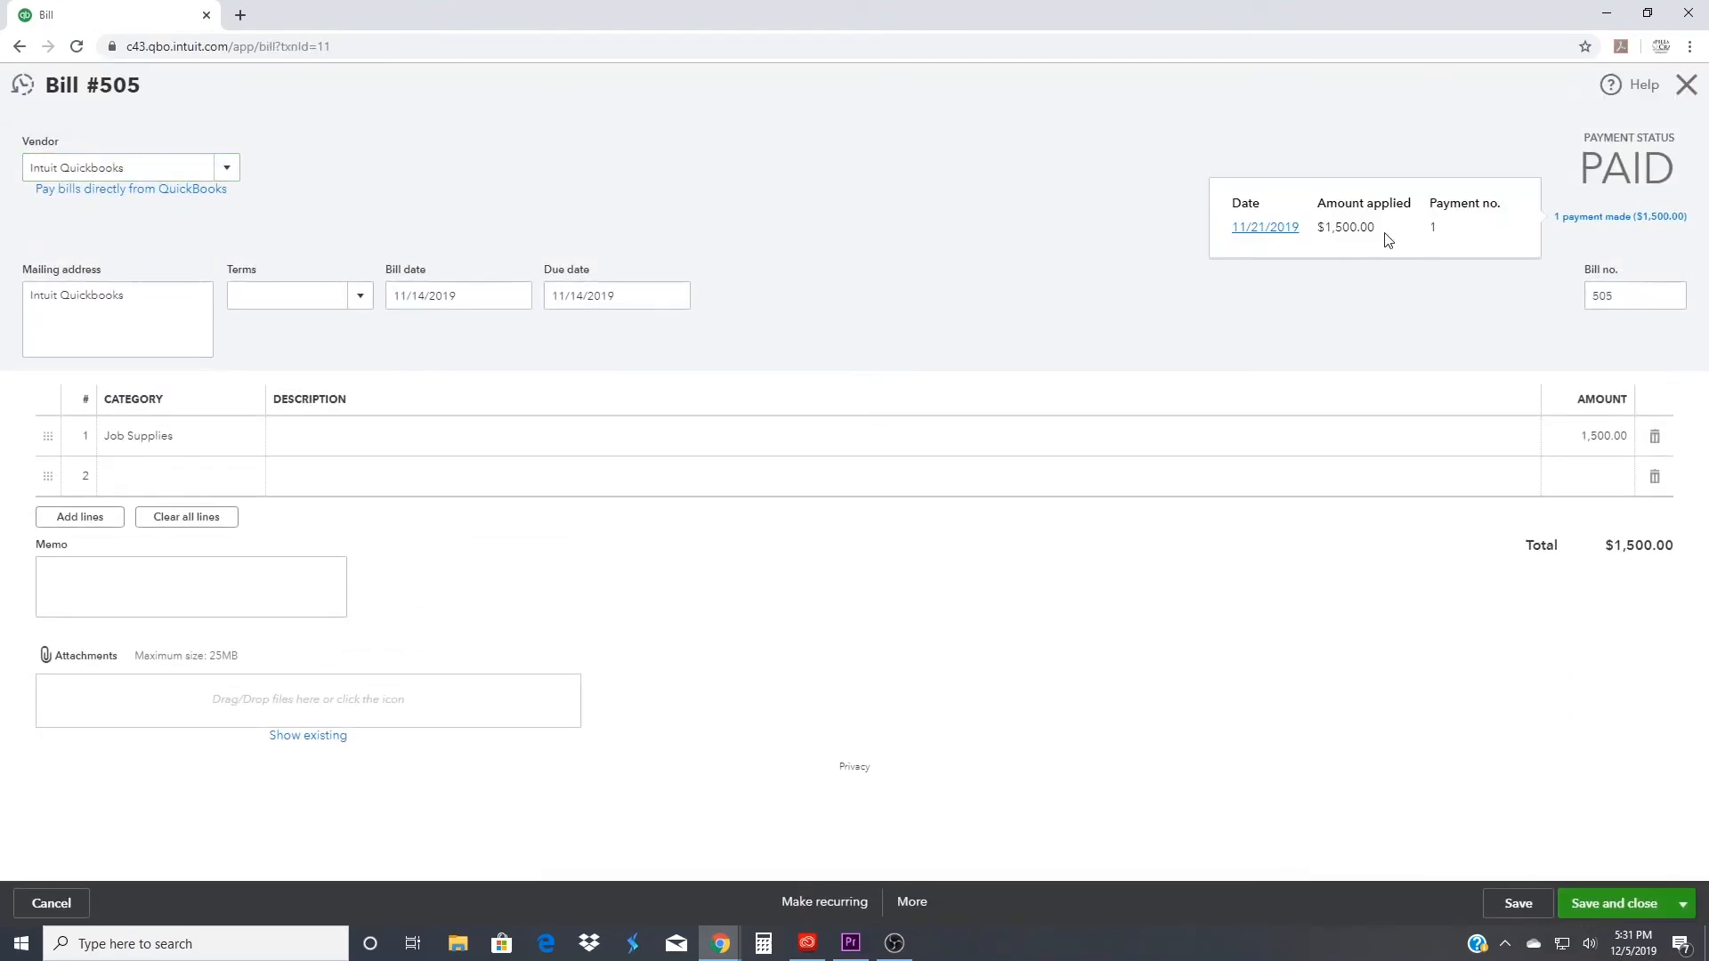
click(1265, 227)
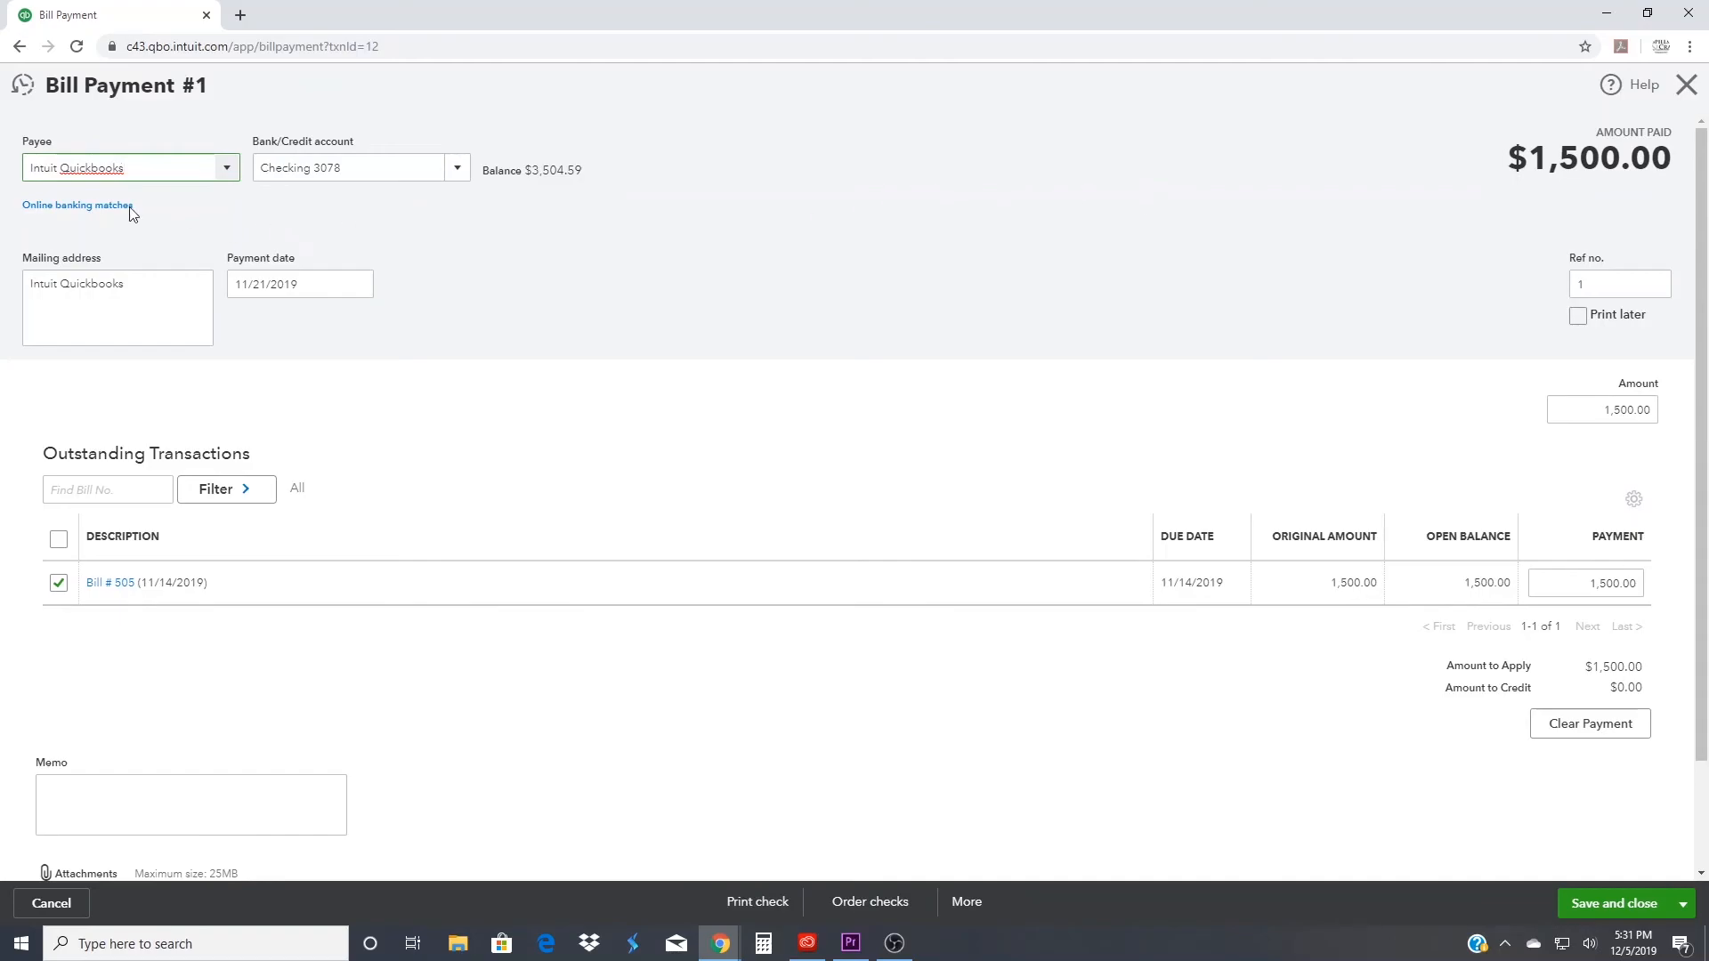
click(61, 207)
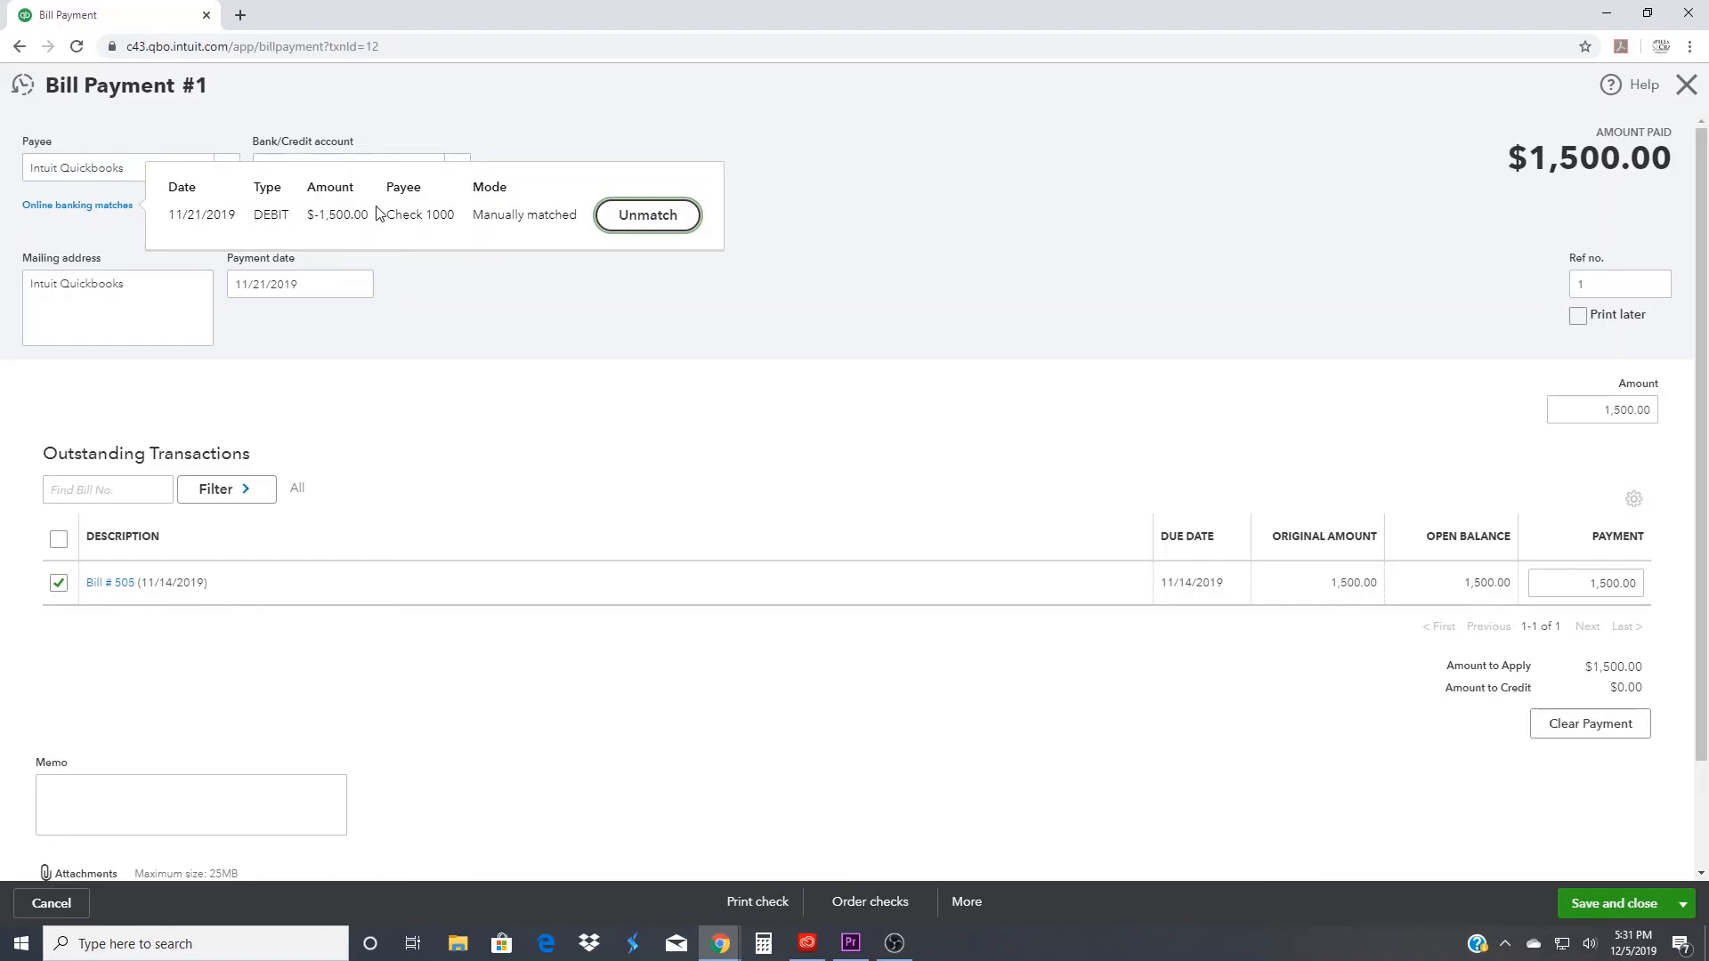
click(469, 322)
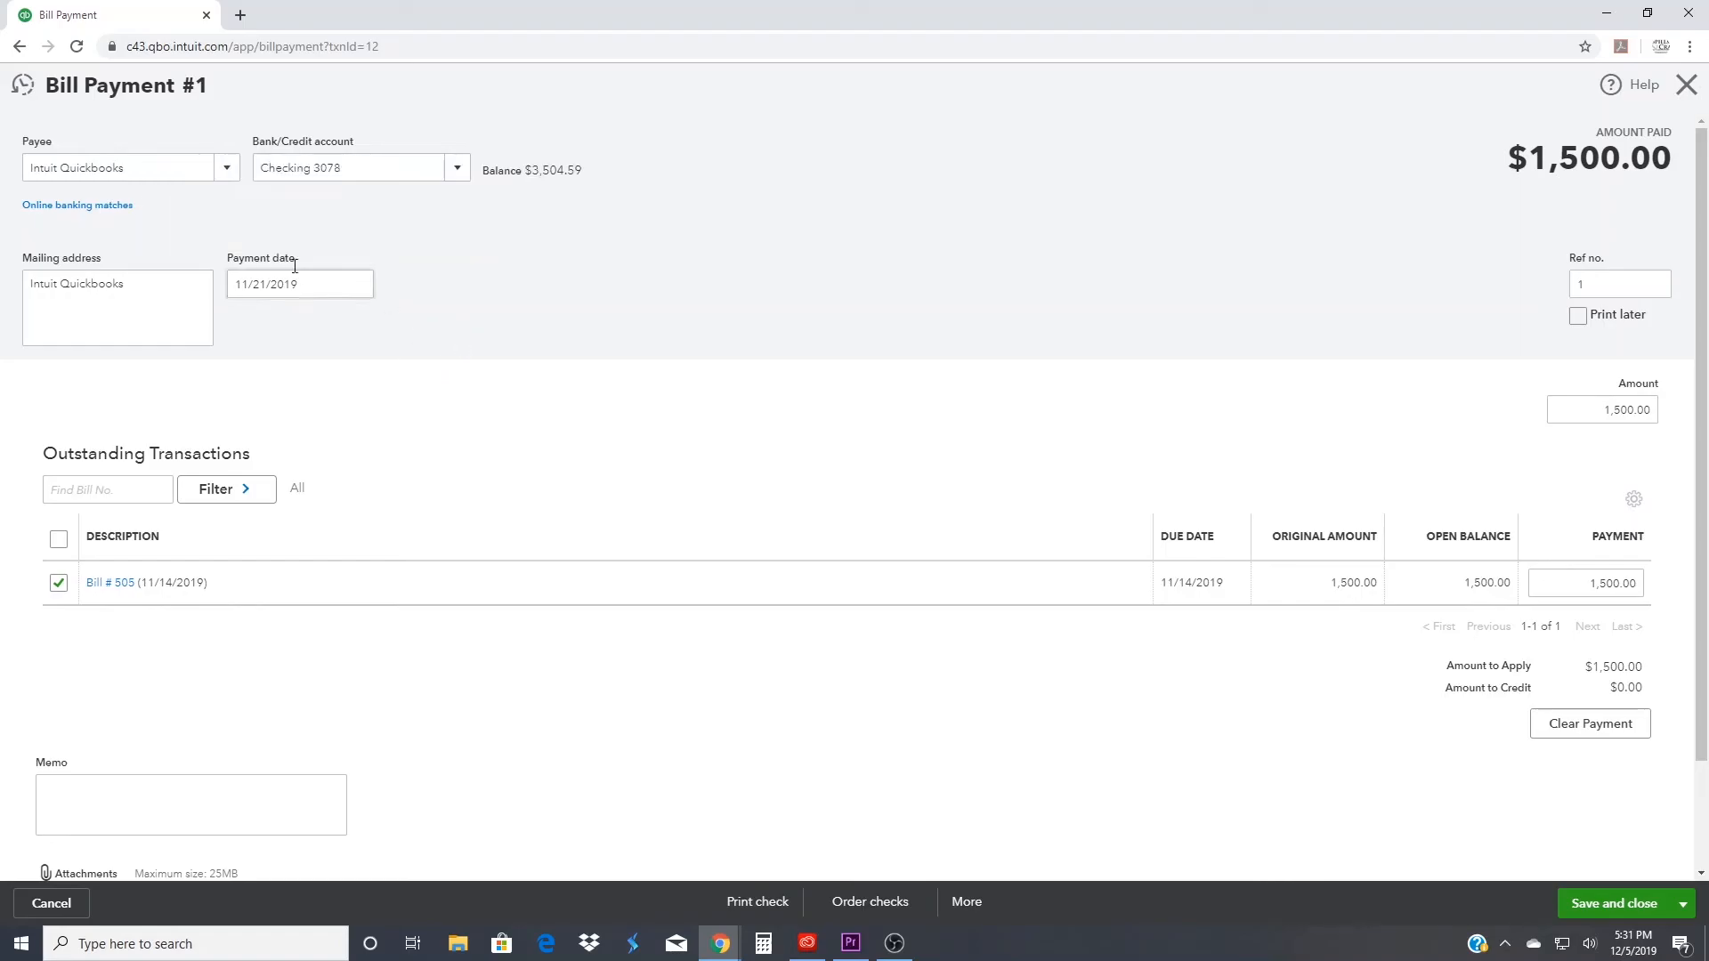
click(1687, 85)
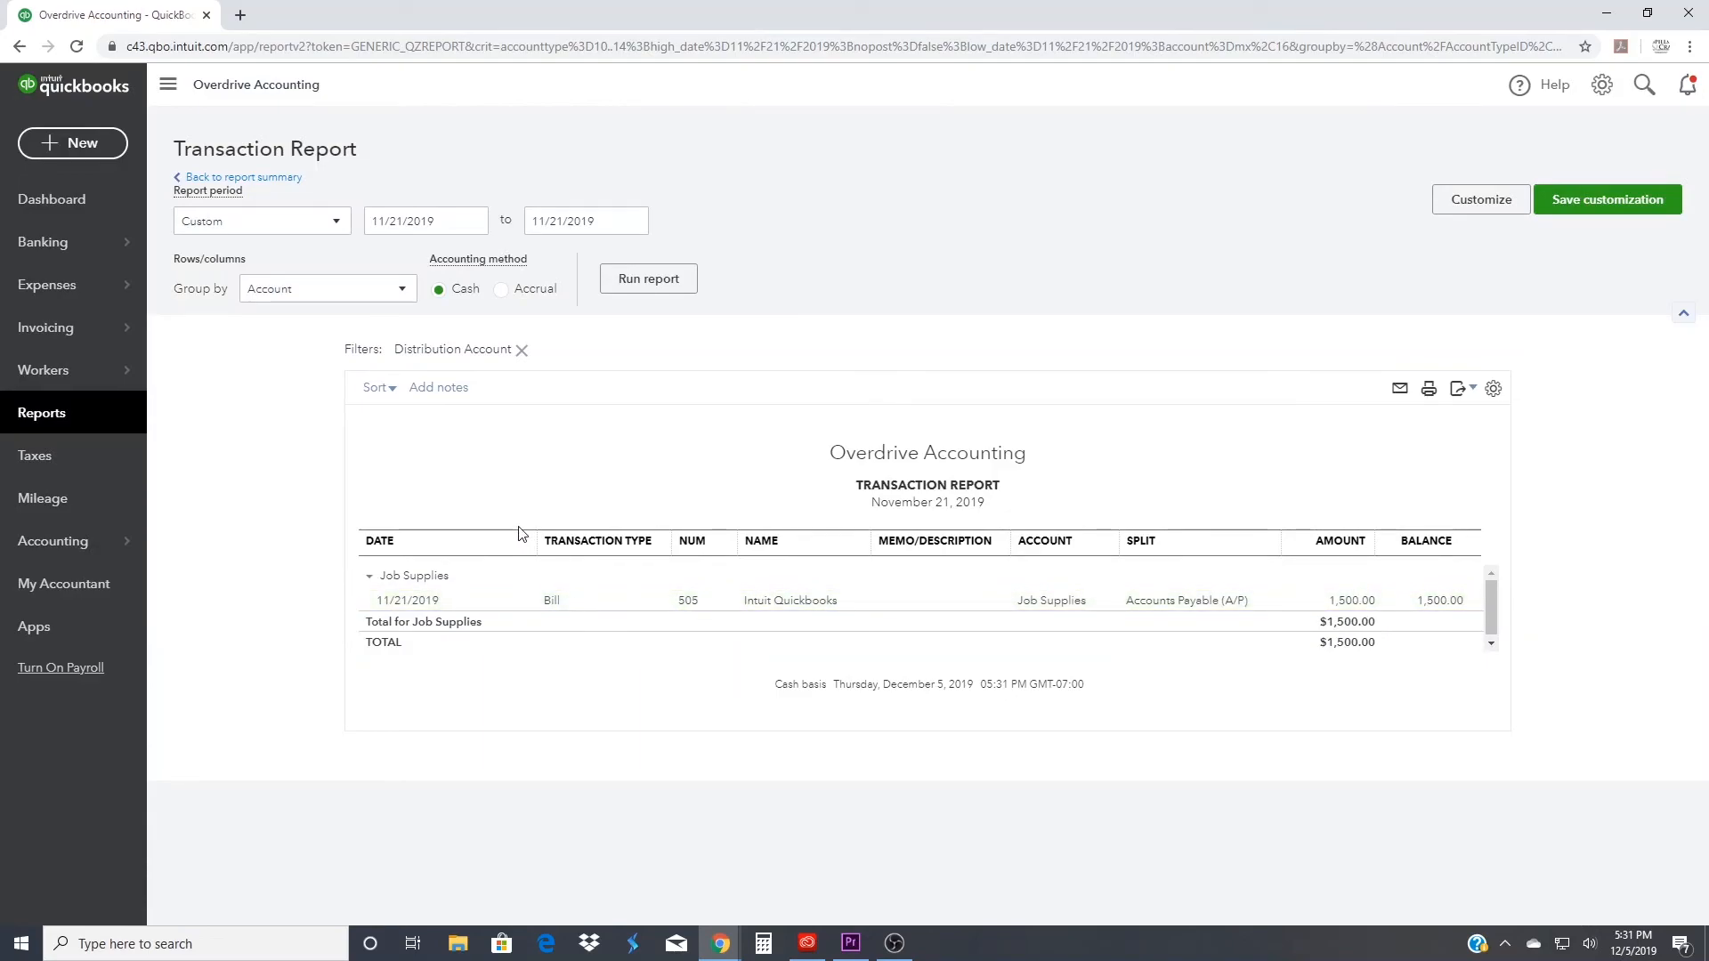
- Go through the dashboard to the custom Profit and Loss report and drill into its Uncategorized Income amount
click(48, 207)
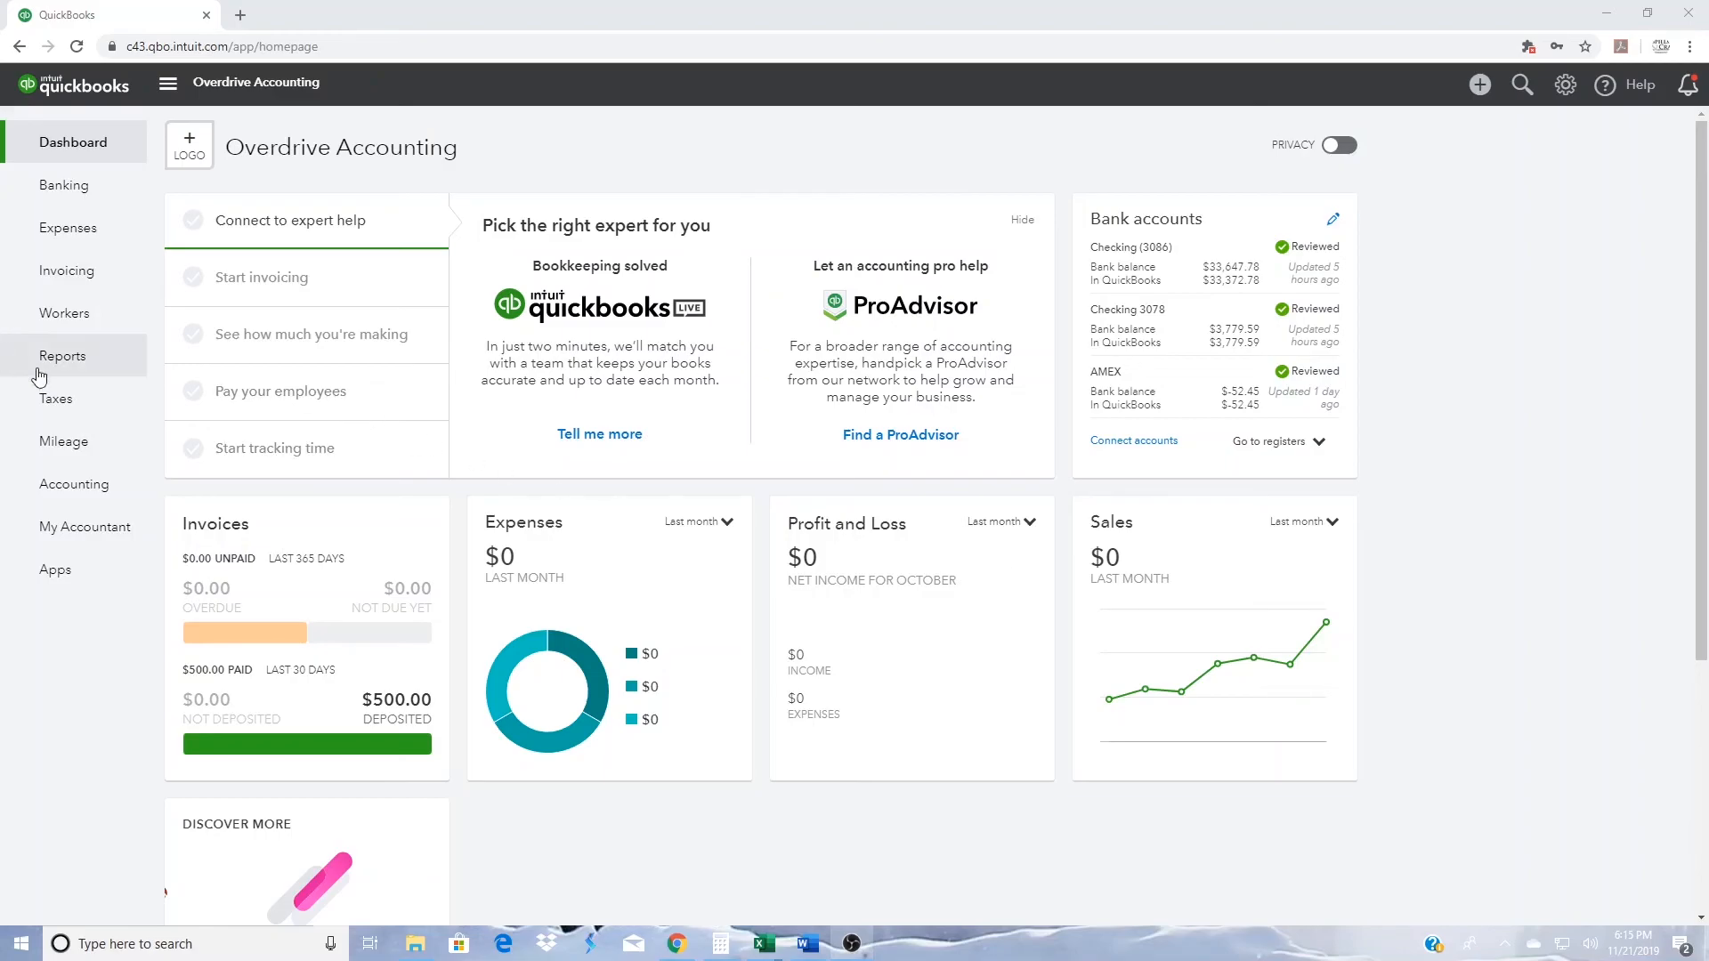
click(77, 358)
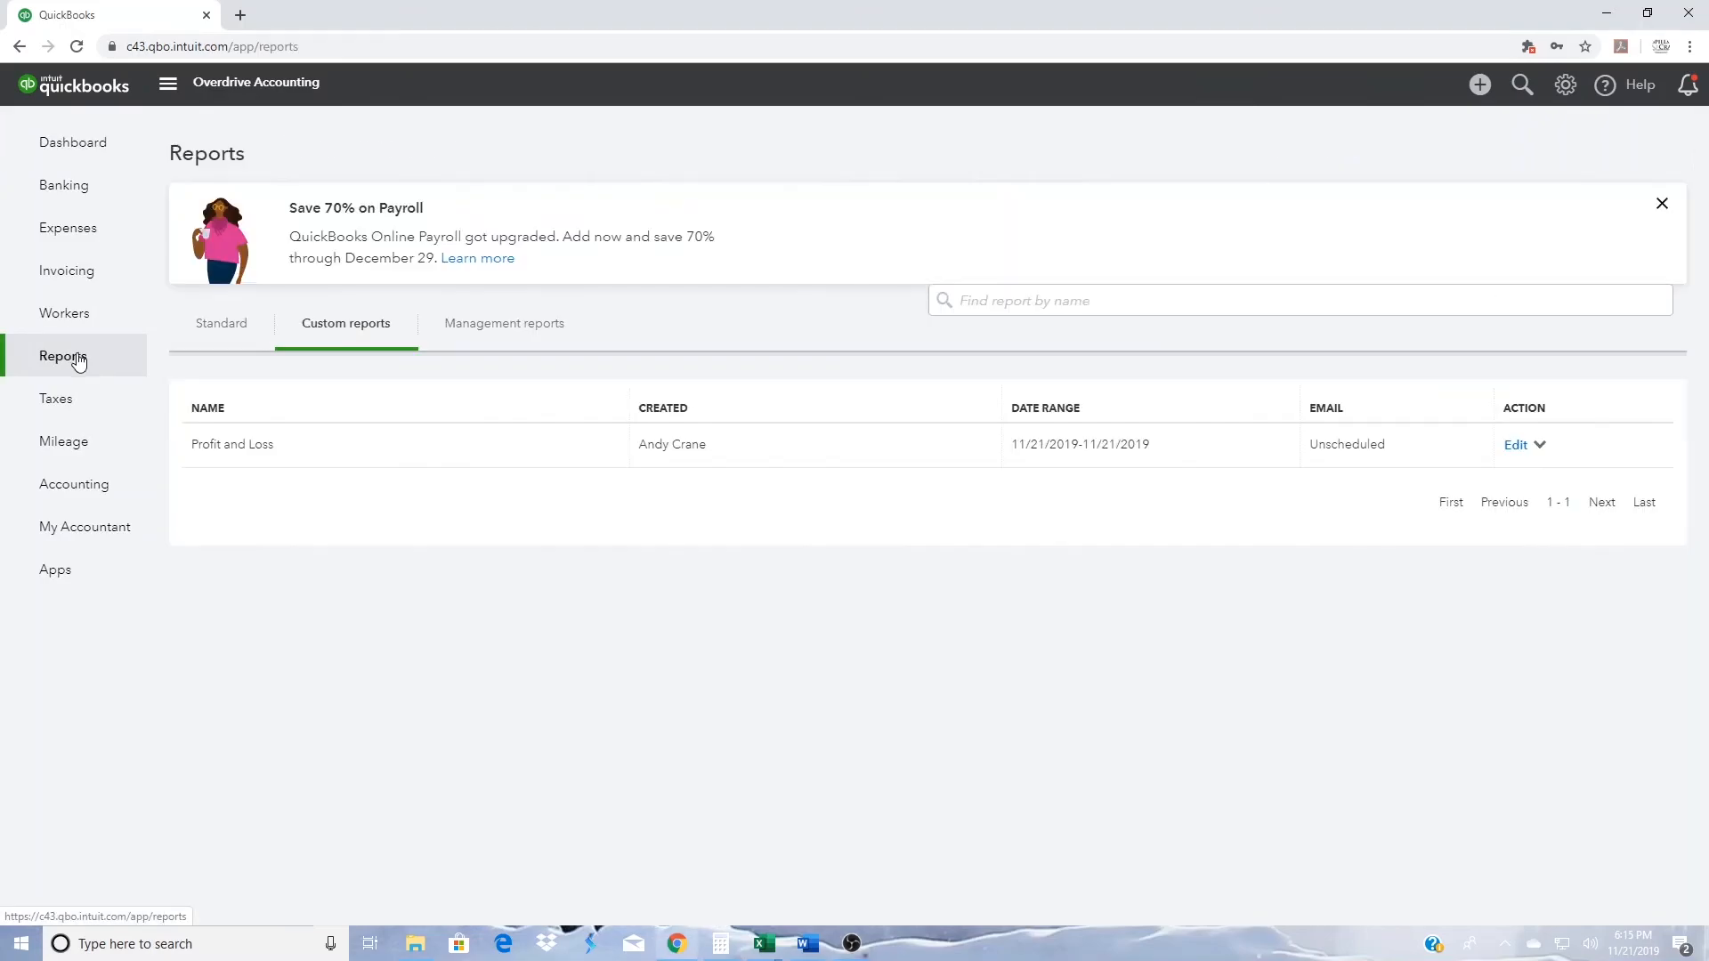
click(253, 448)
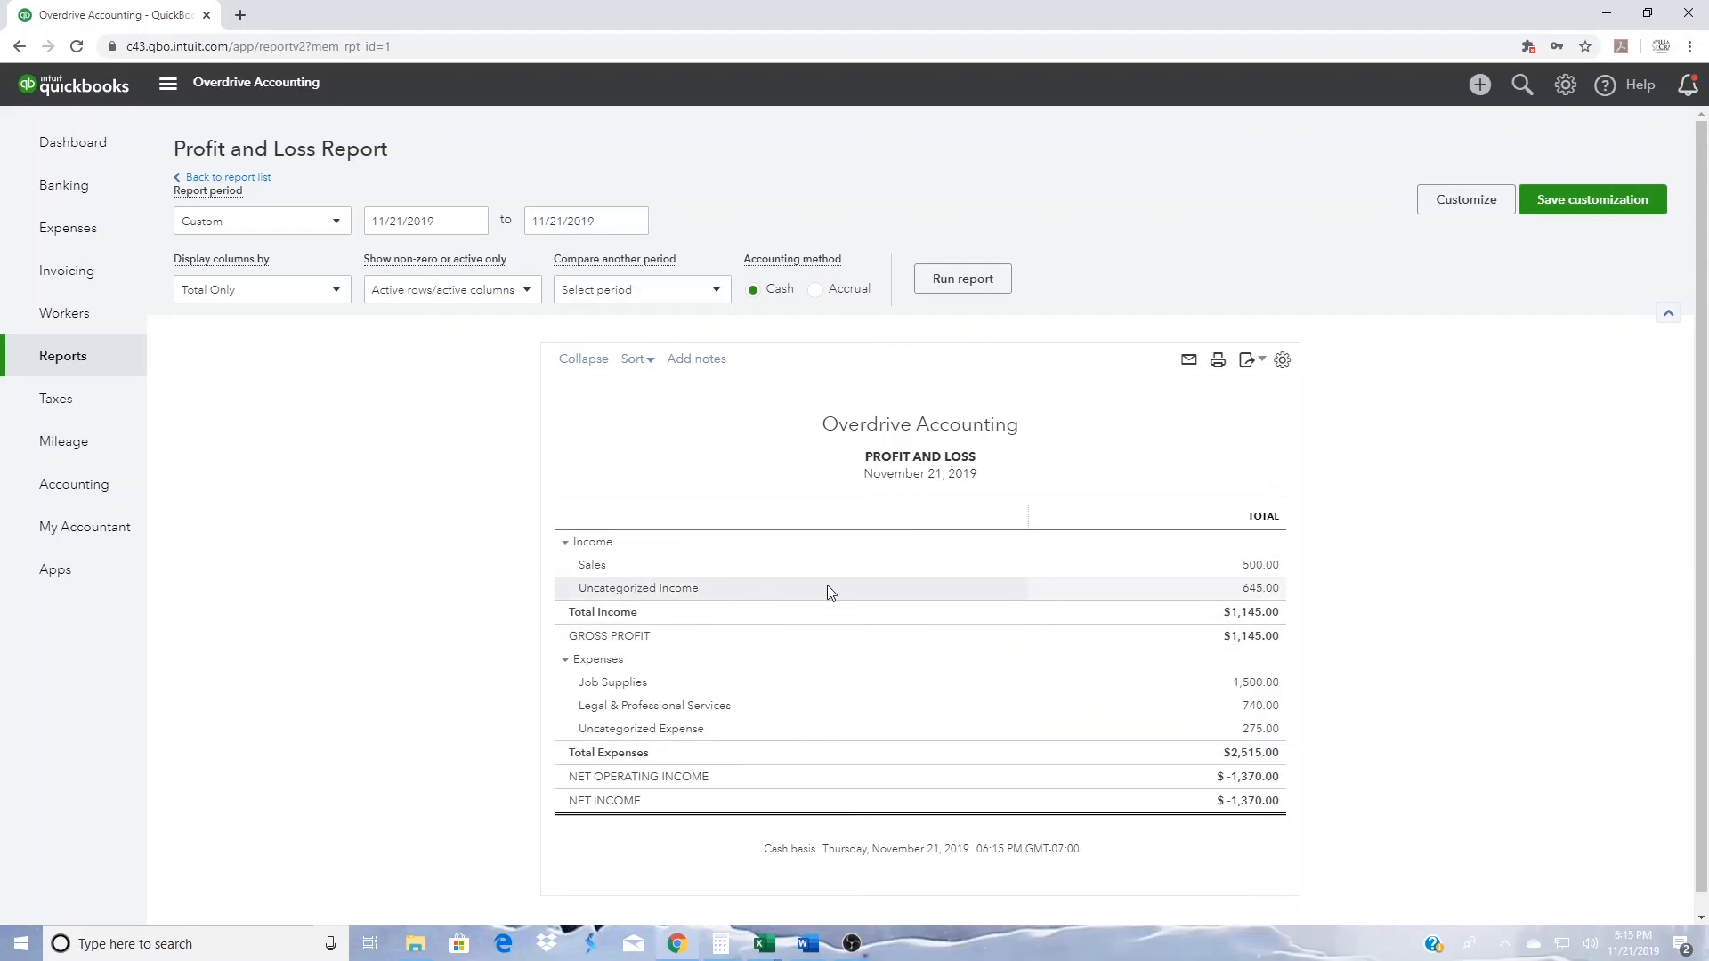
click(1257, 590)
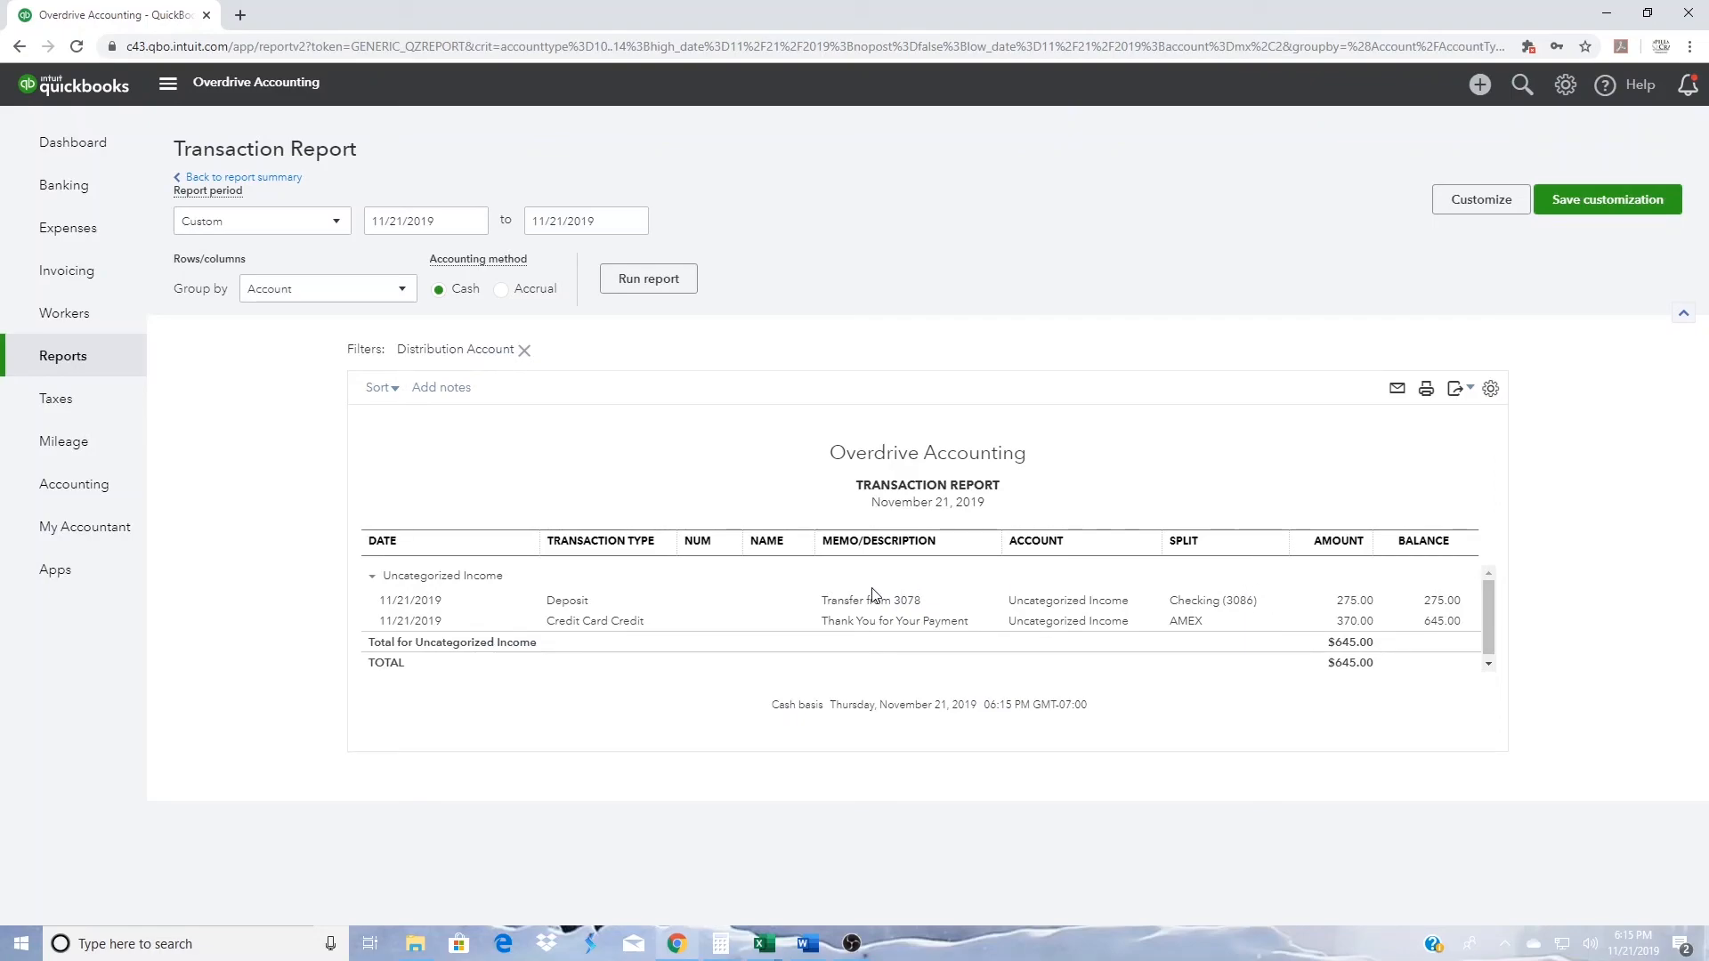
- Inspect the transfer deposit under Uncategorized Income and its online banking match, and close it without changes
click(567, 601)
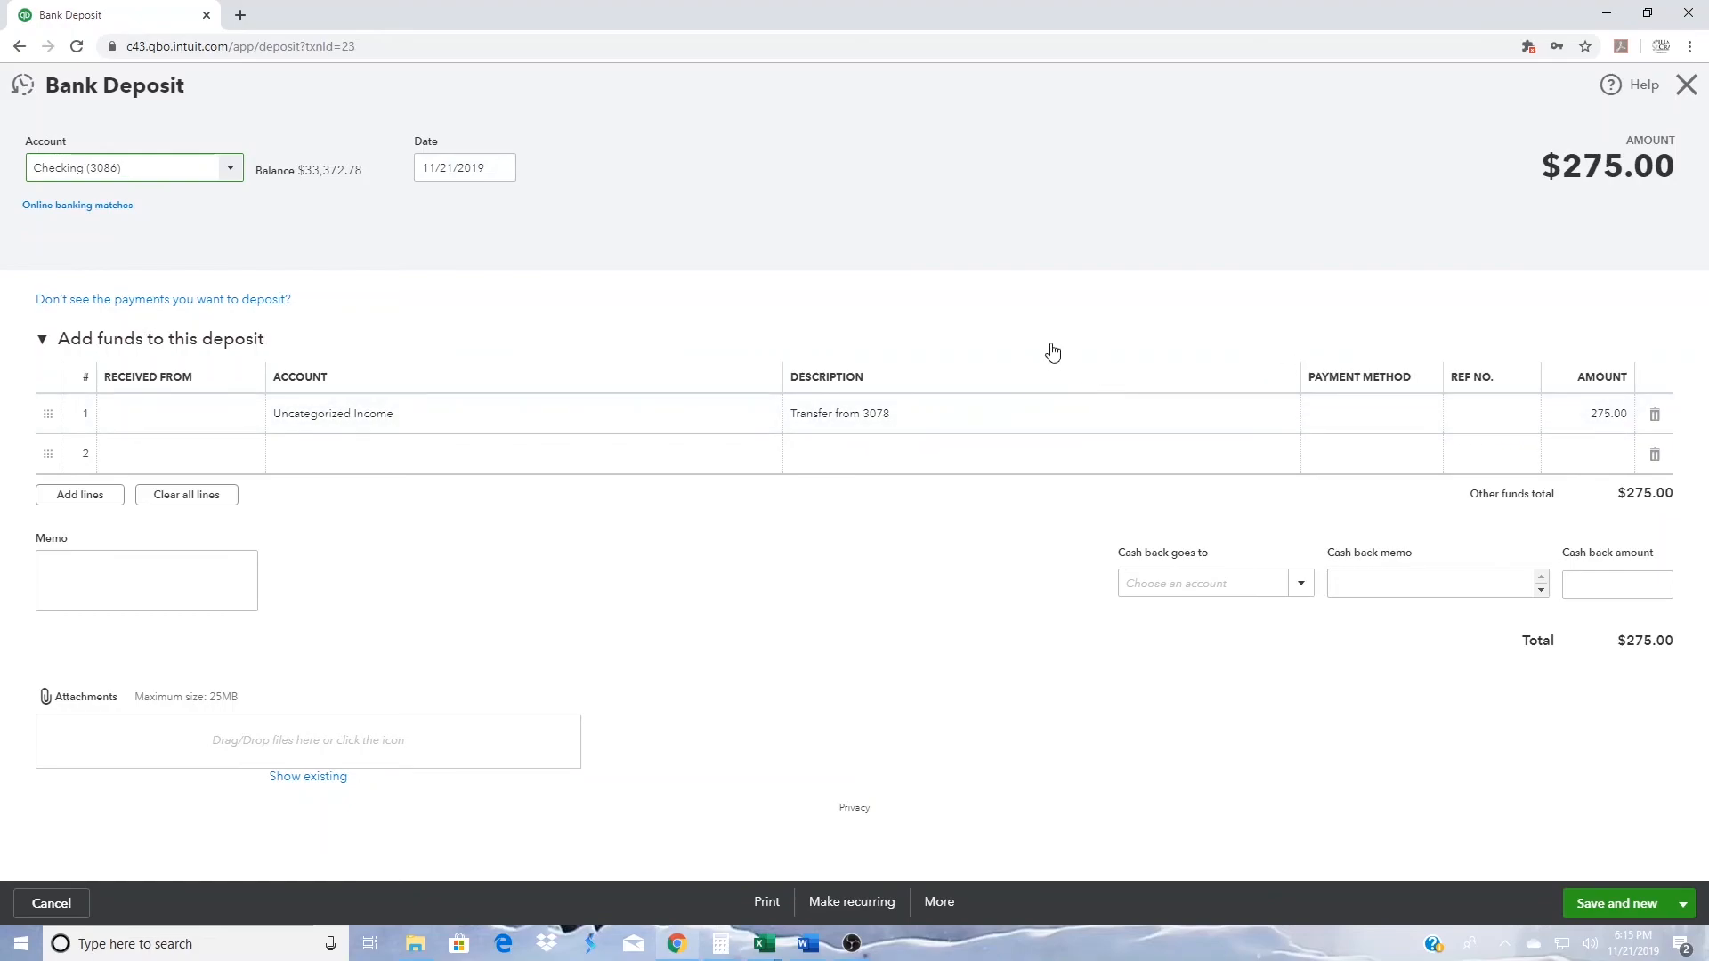
click(101, 210)
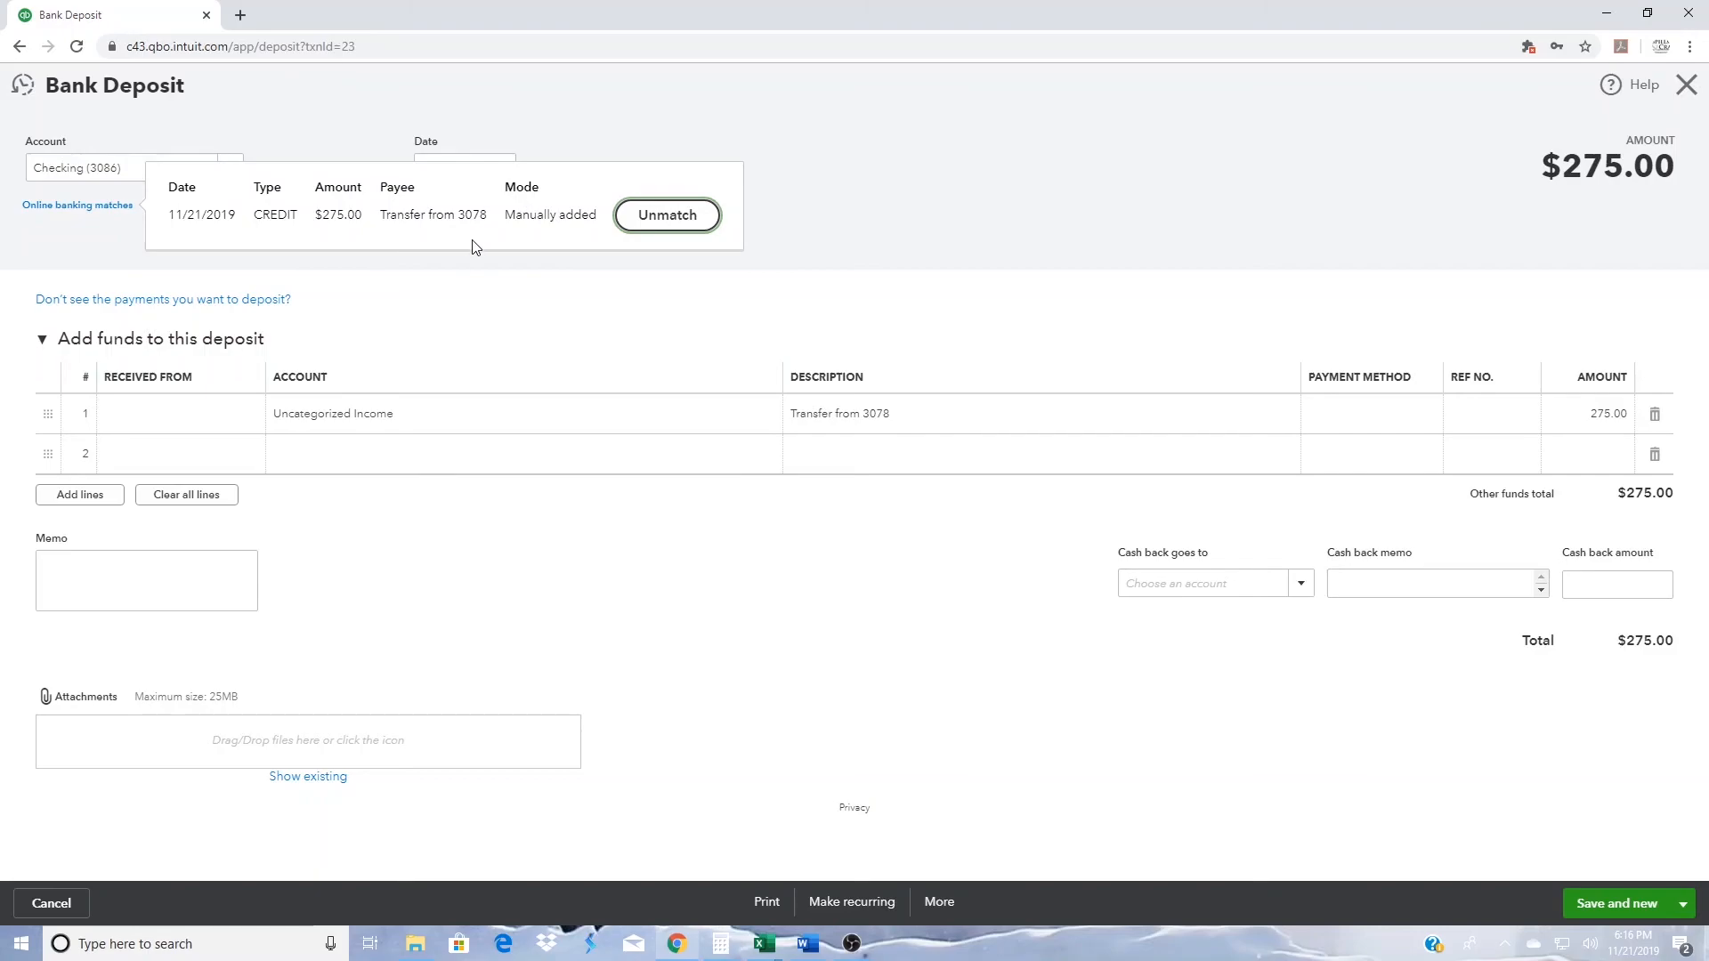
click(476, 313)
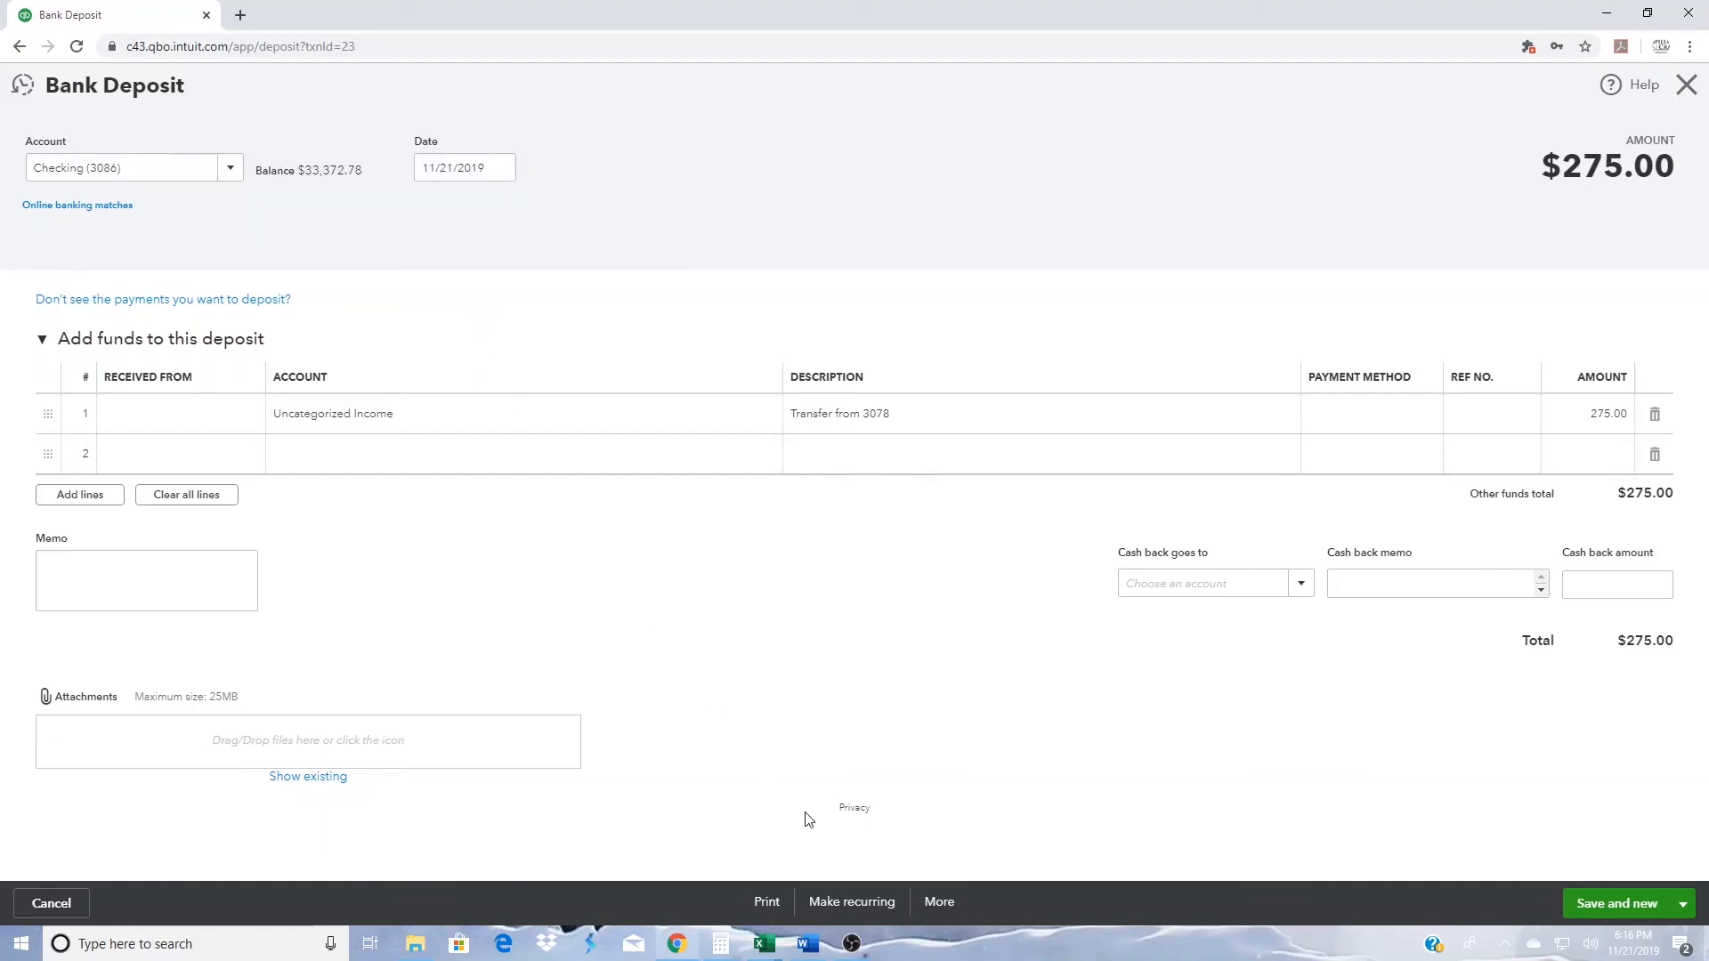
click(939, 903)
click(1107, 741)
click(1691, 88)
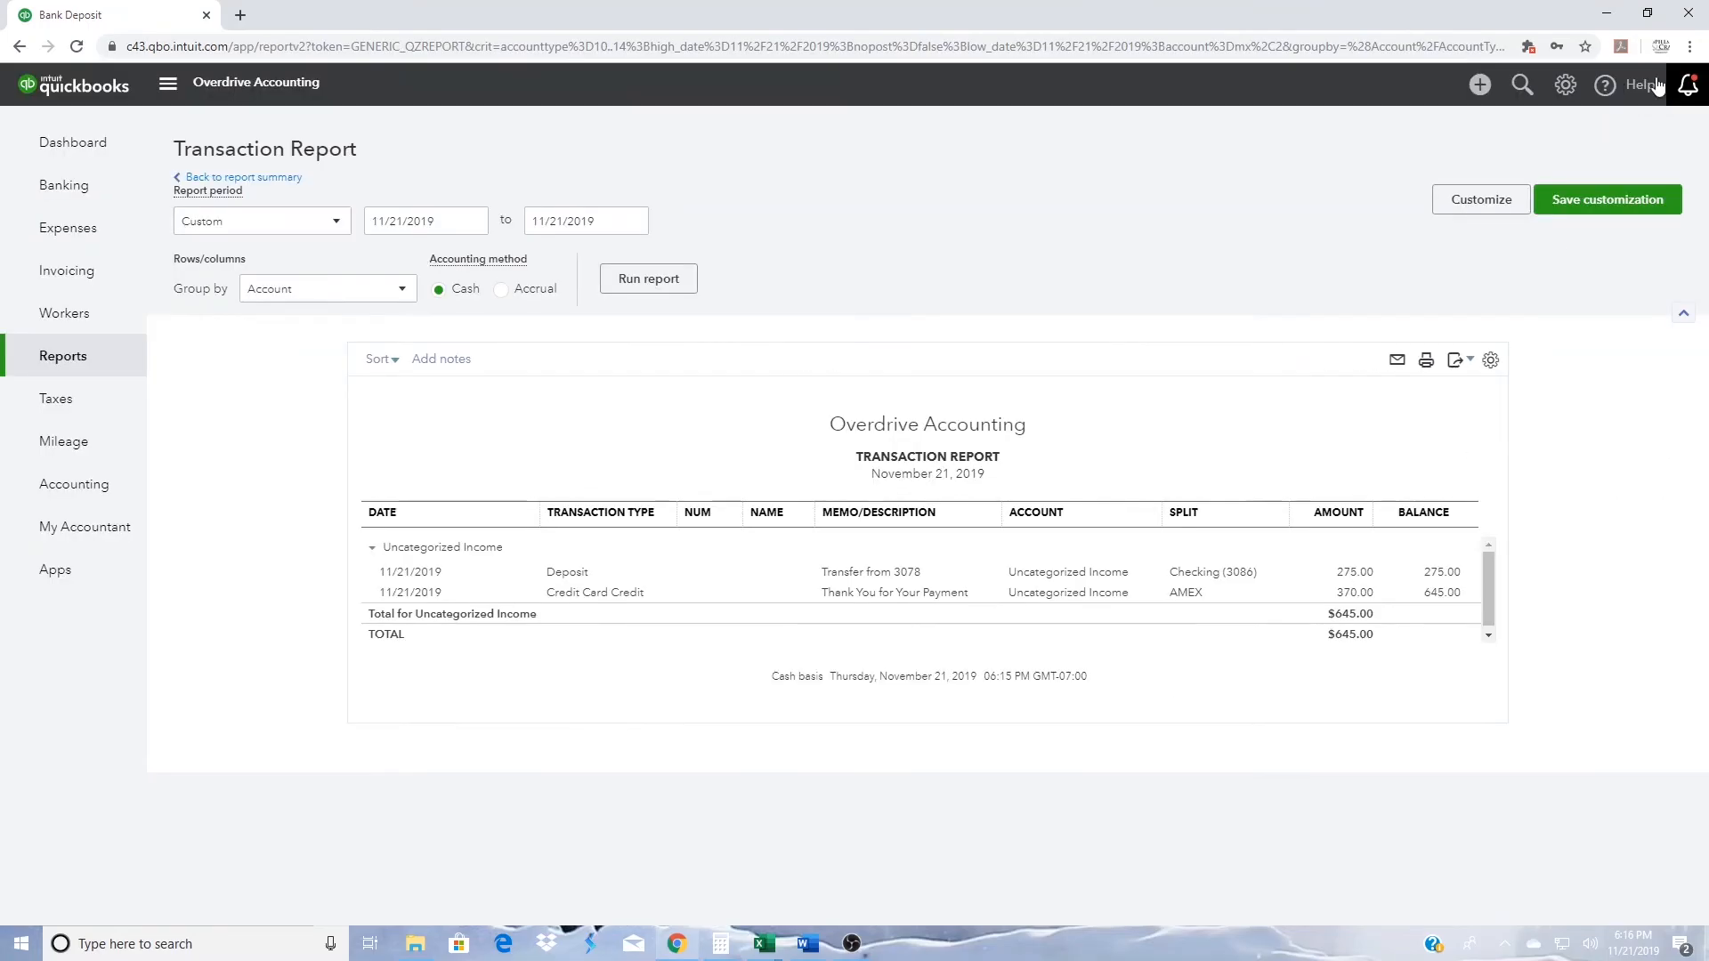
- Drill into Uncategorized Expense from the Profit and Loss report and inspect the transfer expense's online banking match
click(225, 178)
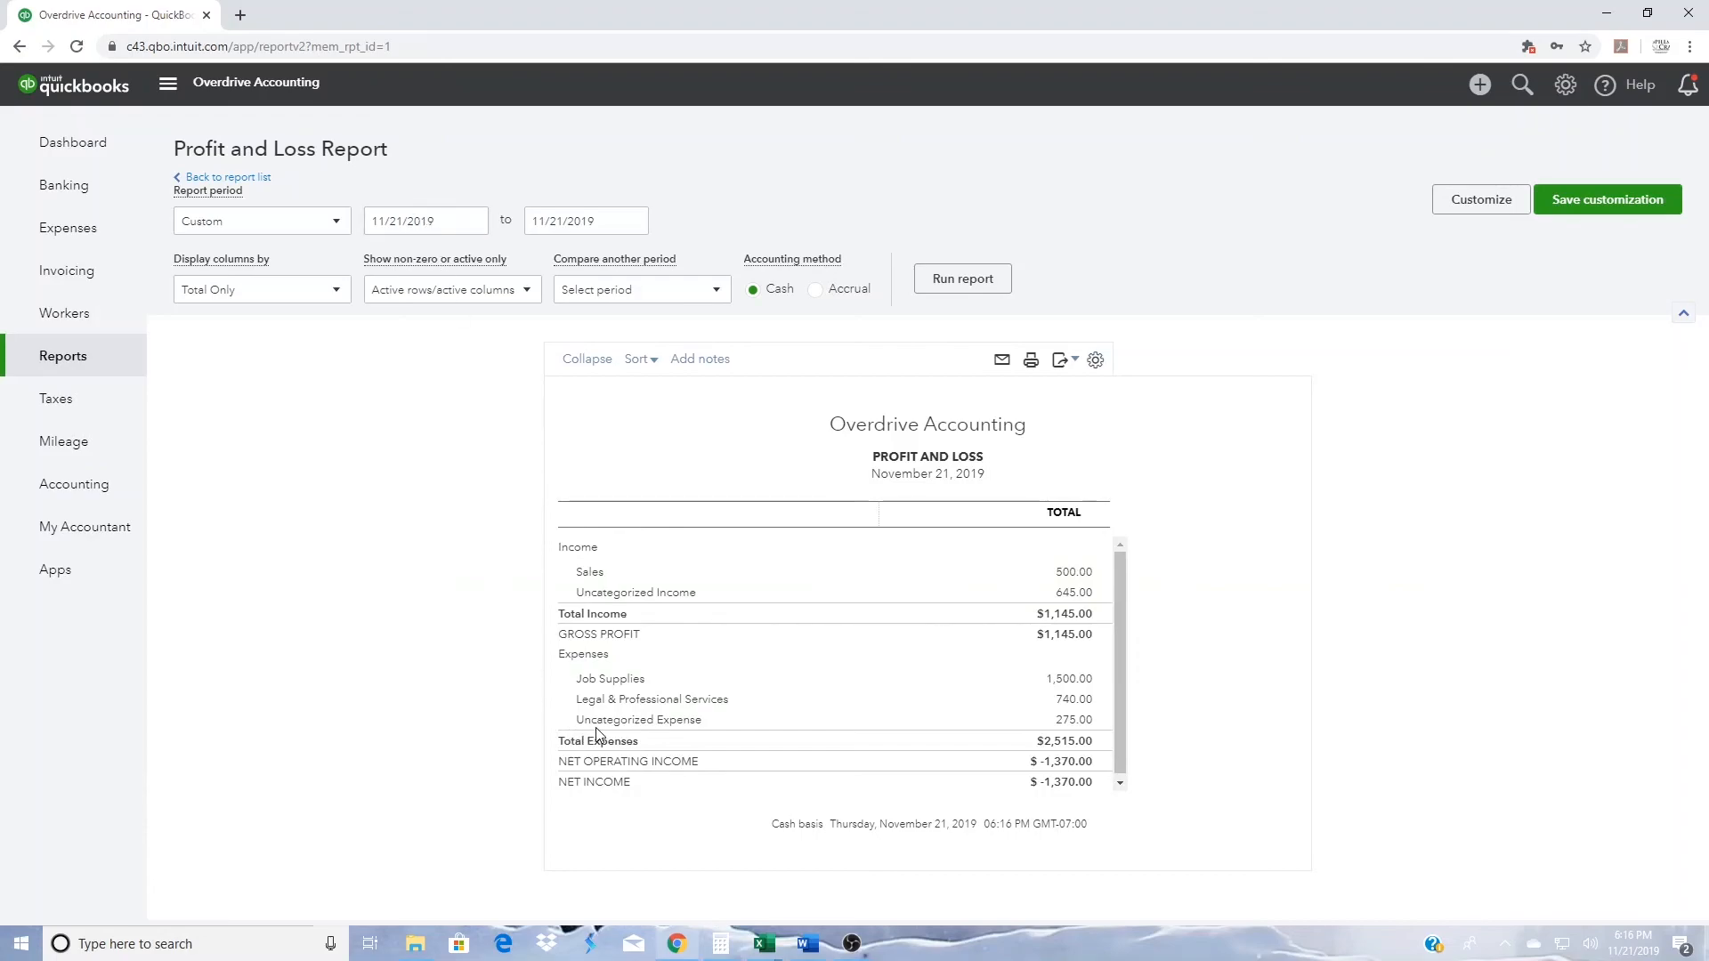
click(1073, 723)
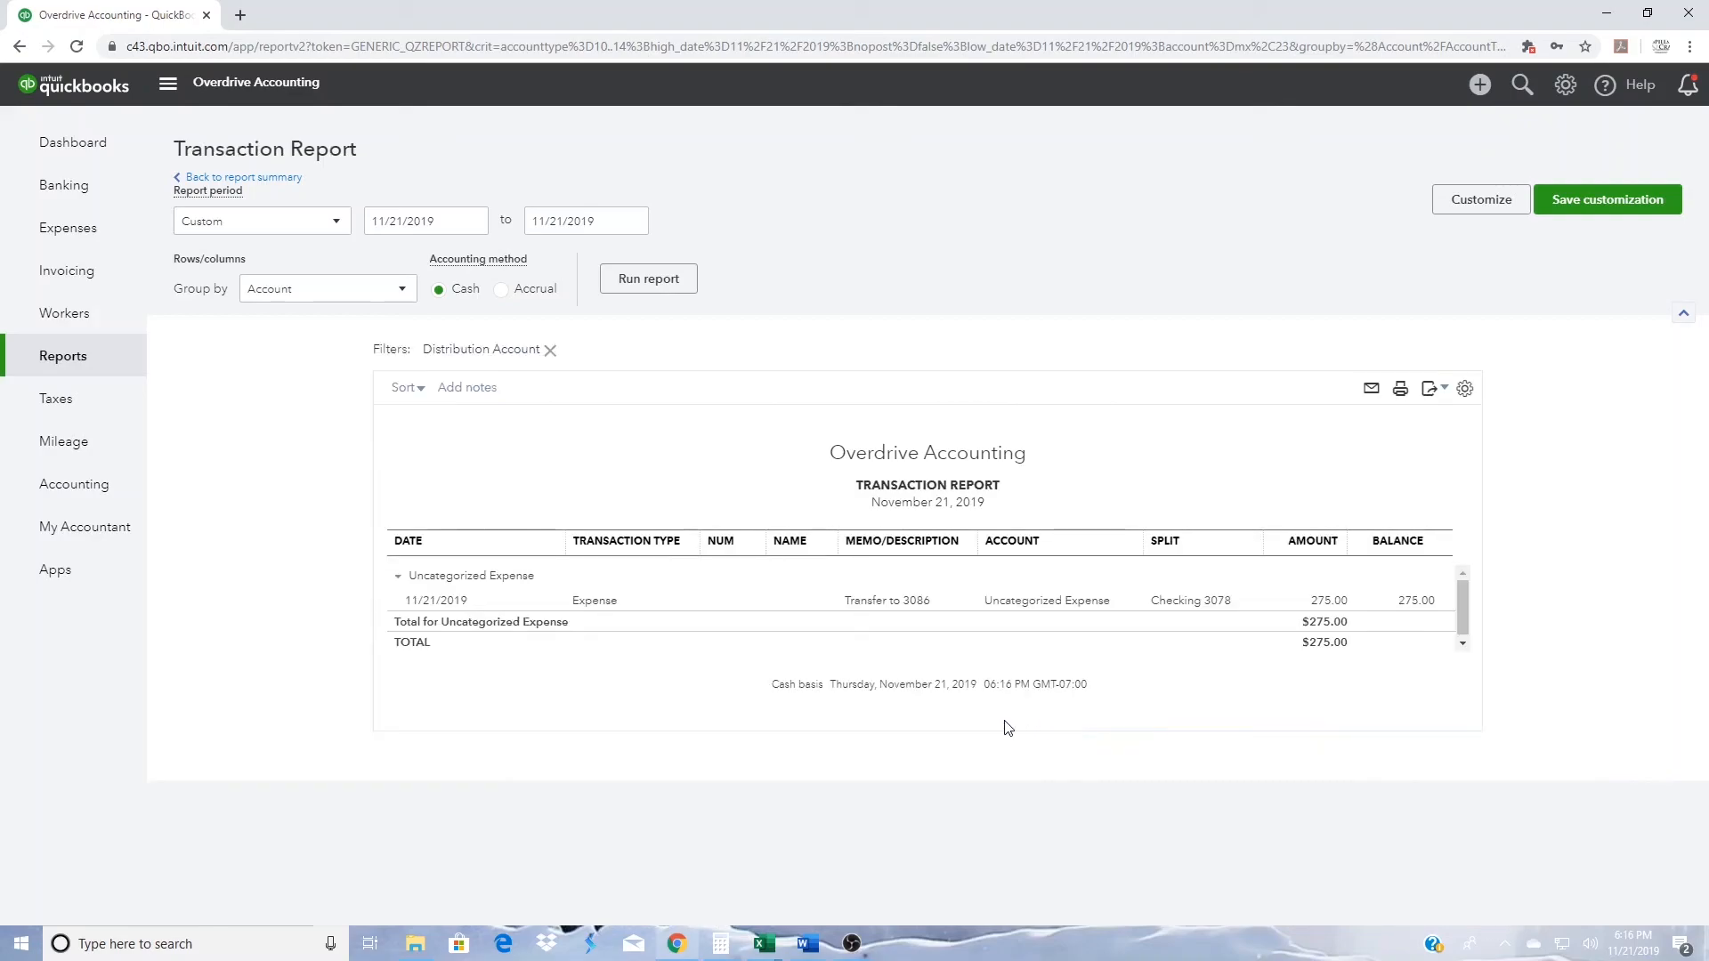
click(593, 606)
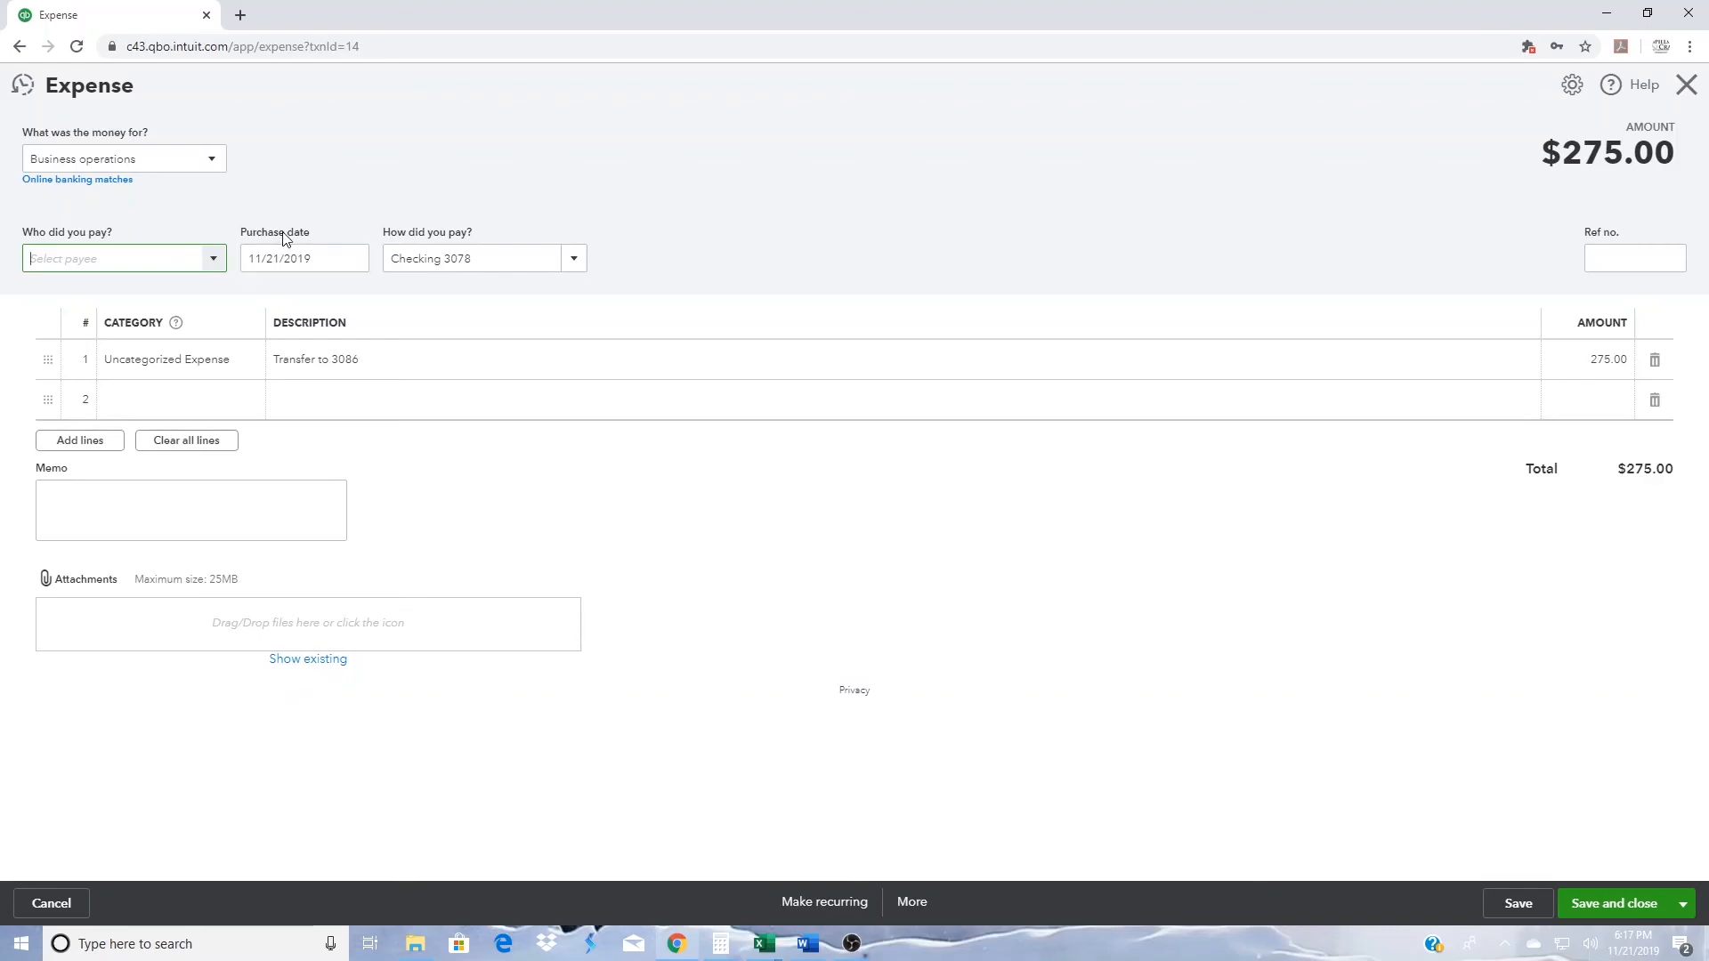
click(105, 181)
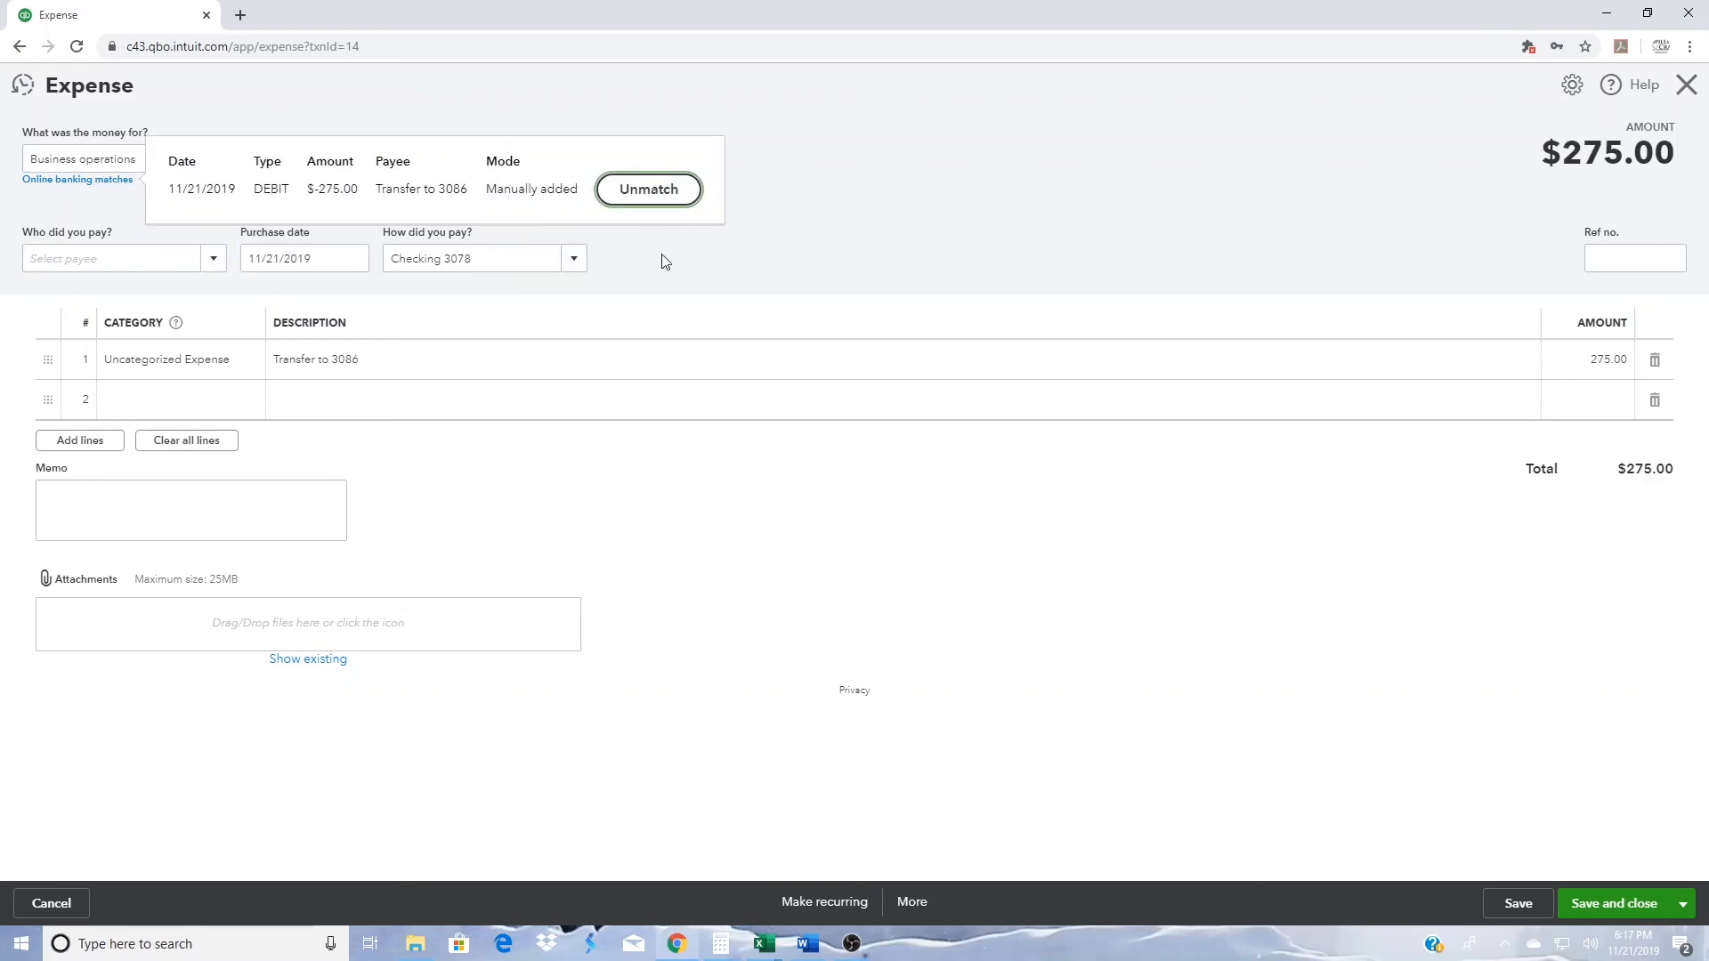
click(860, 193)
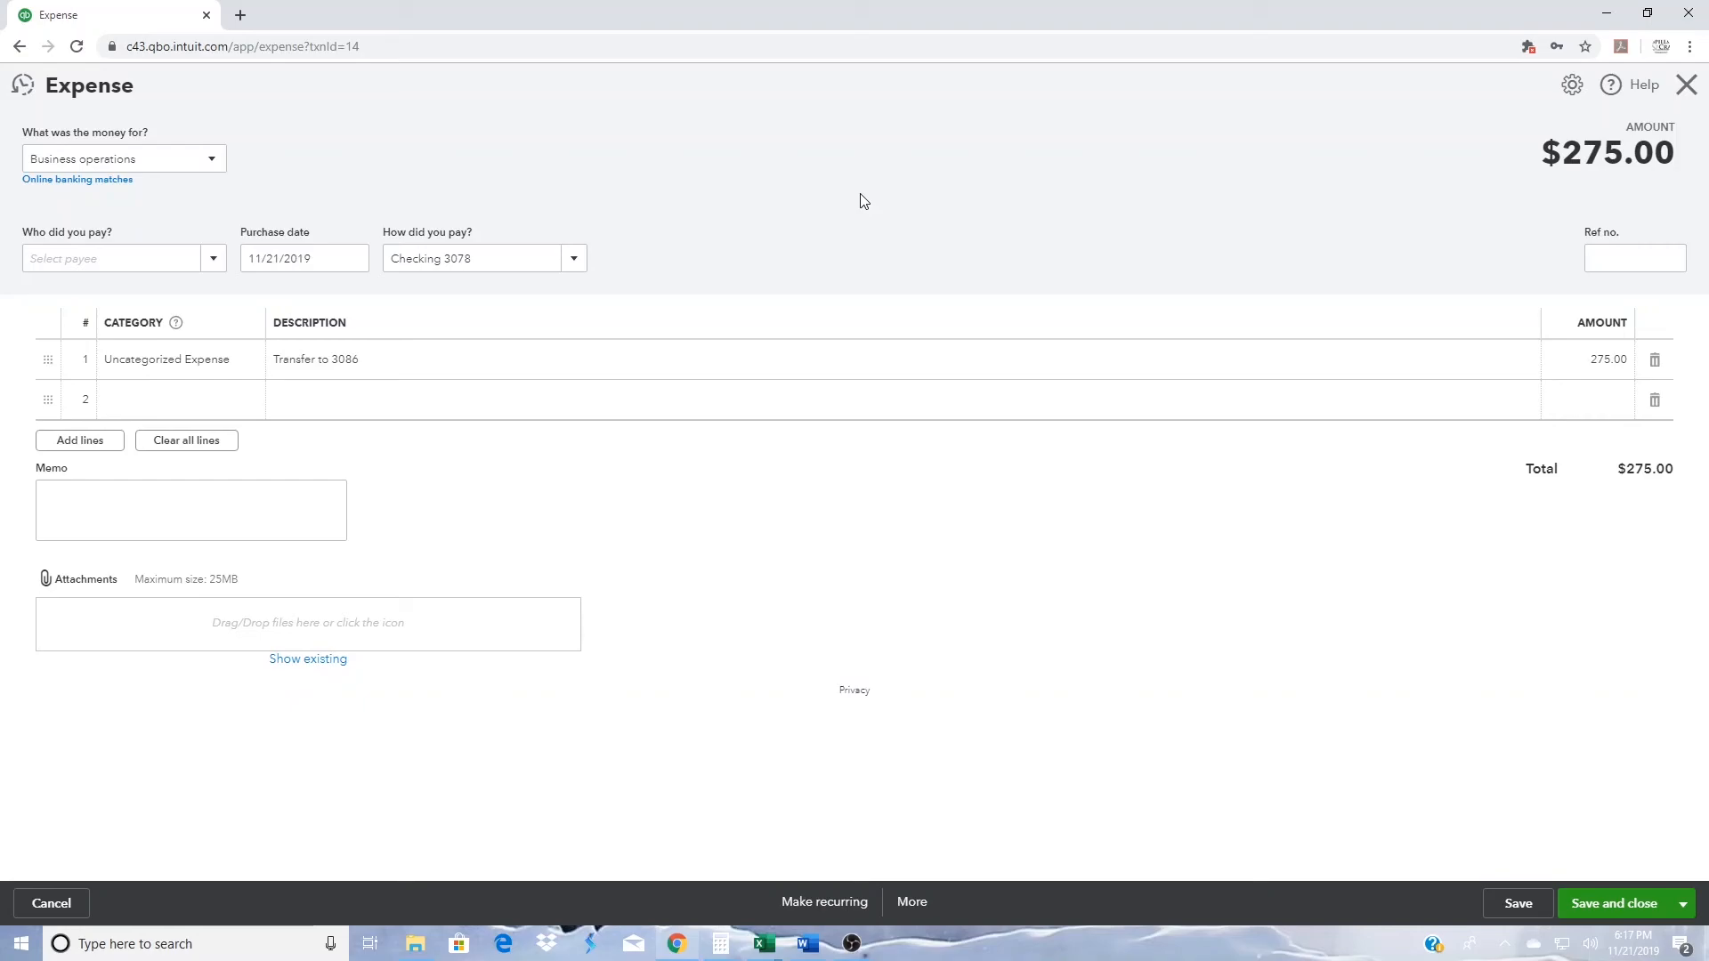
- Delete the transfer expense recorded under Uncategorized Expense, accepting the deletion of the reconciled transaction
click(909, 904)
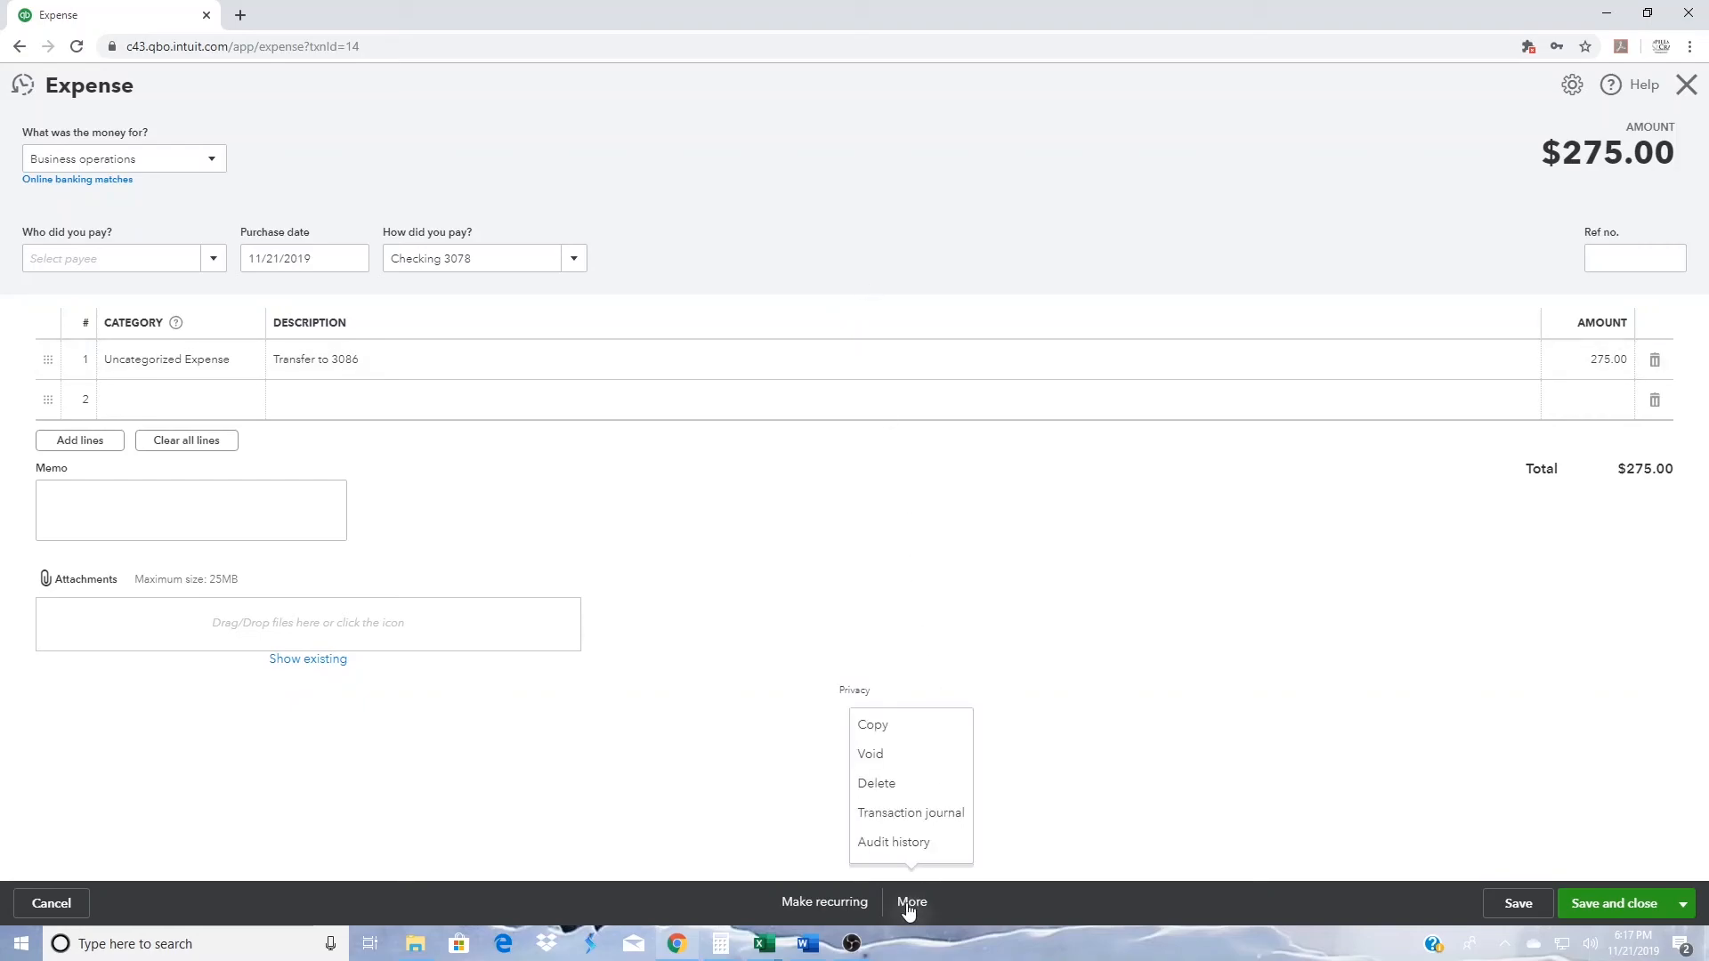
click(929, 795)
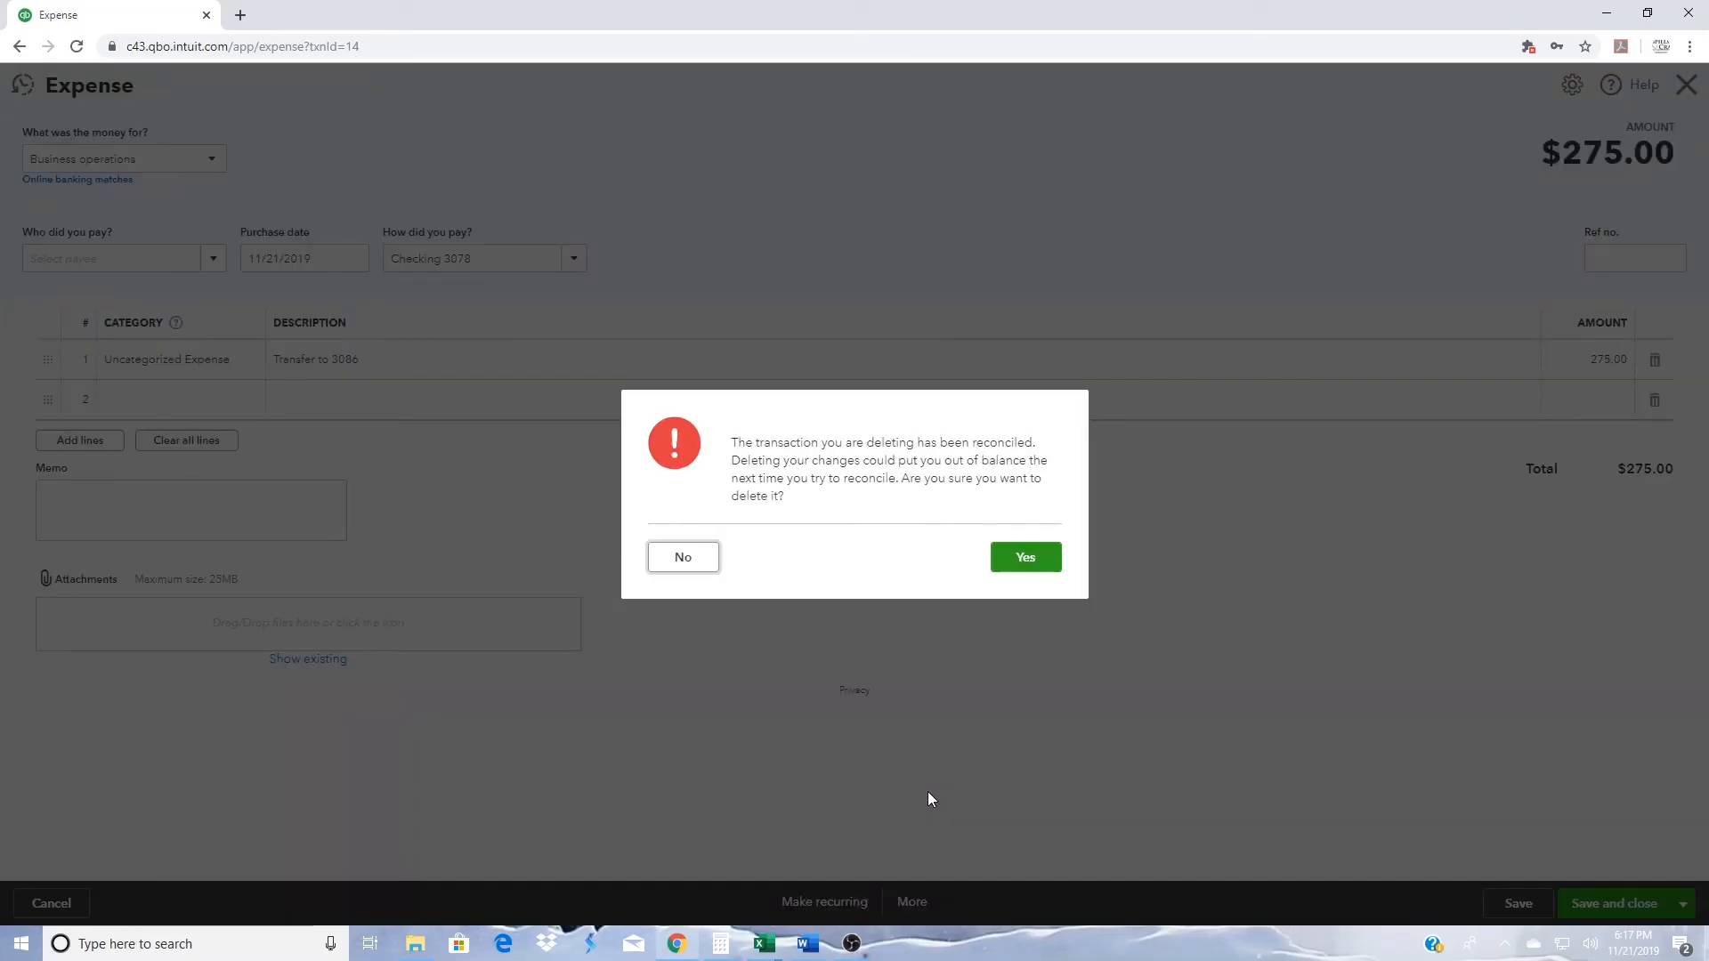
click(1030, 564)
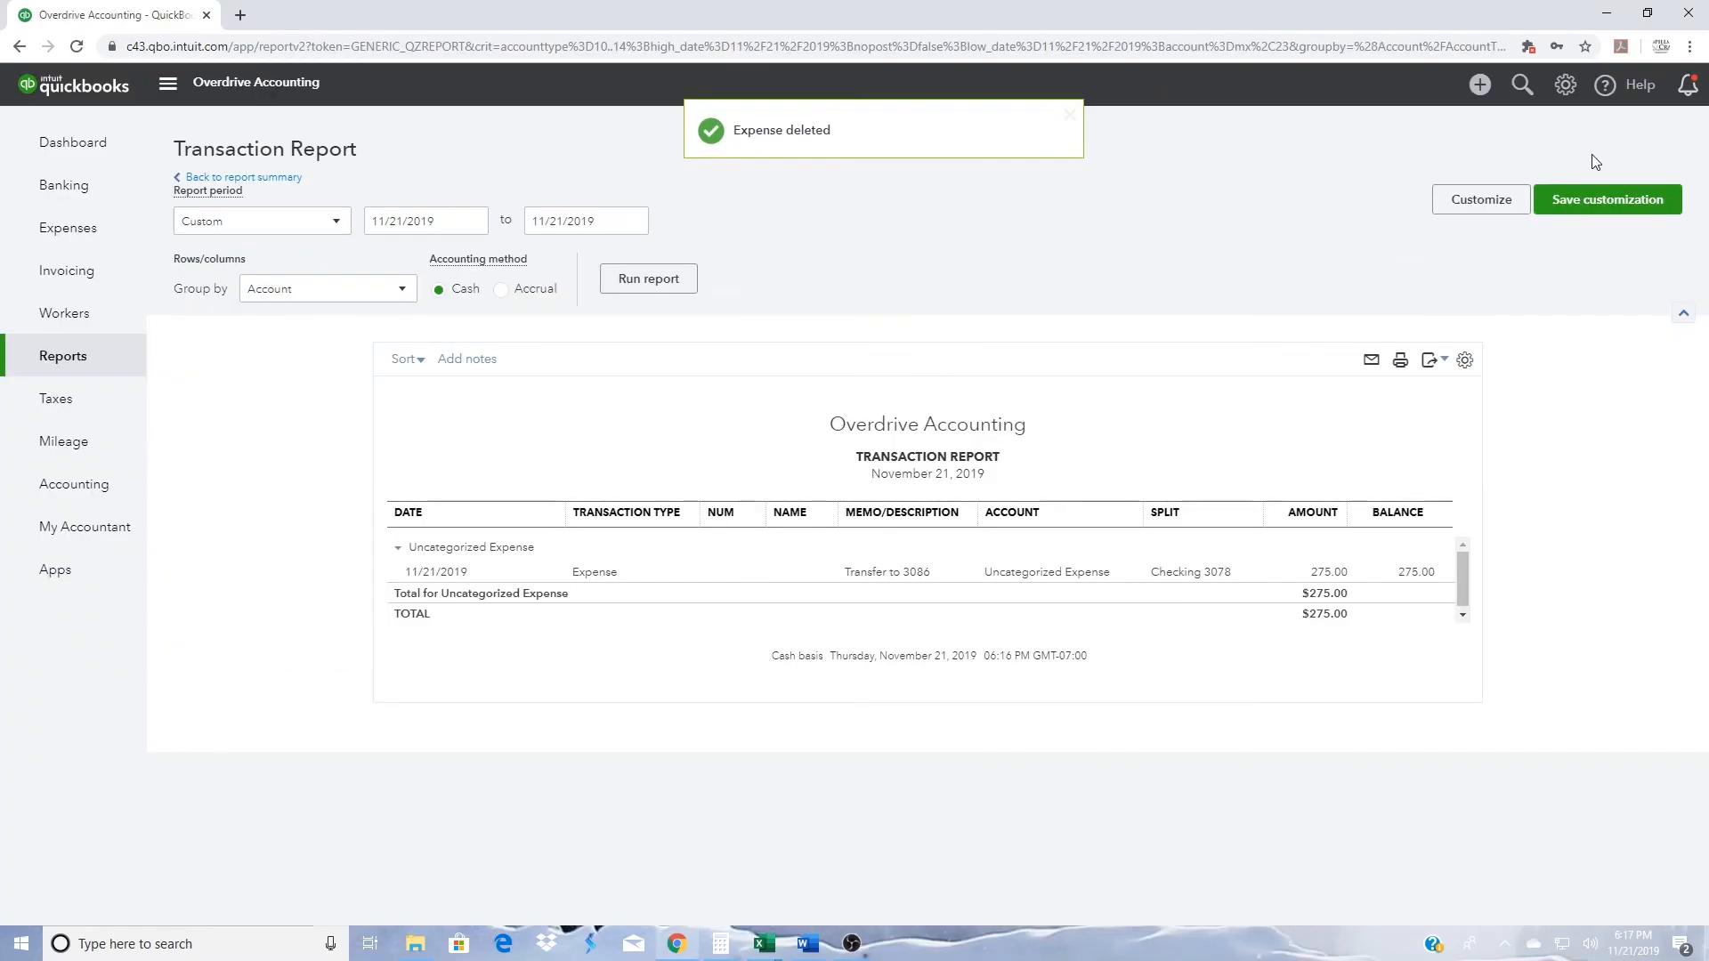
- Drill into Uncategorized Income from the Profit and Loss report and delete the $275.00 transfer deposit, accepting the deletion of the reconciled transaction
click(255, 183)
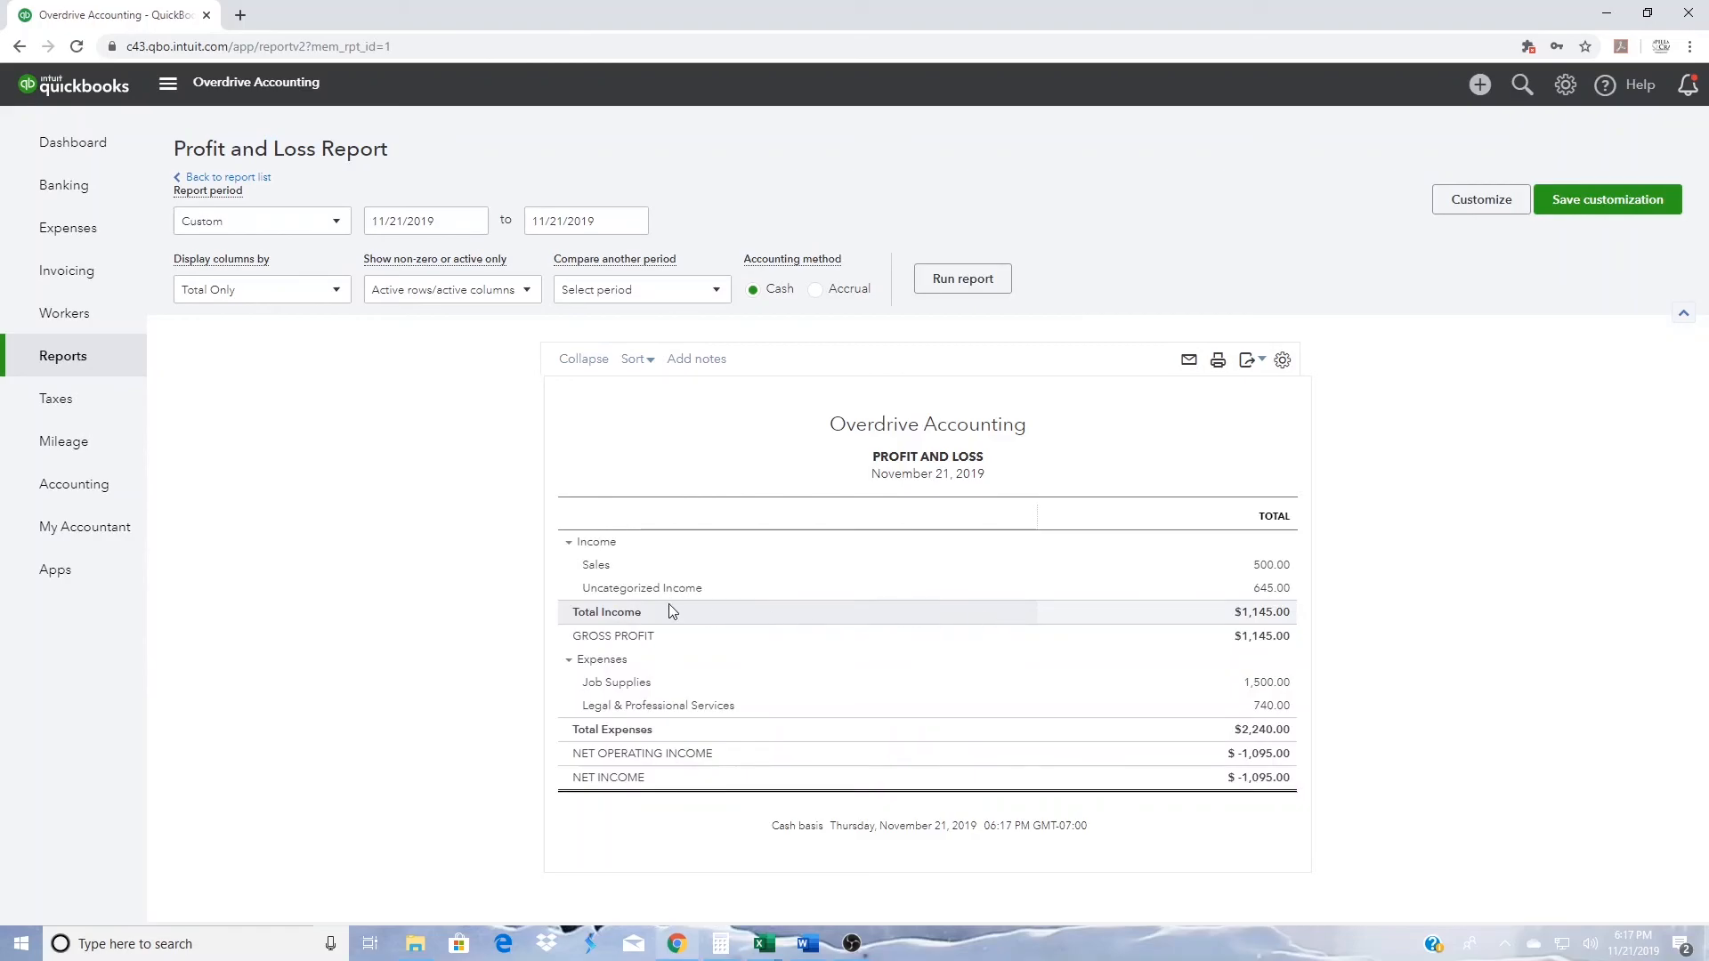
click(1274, 589)
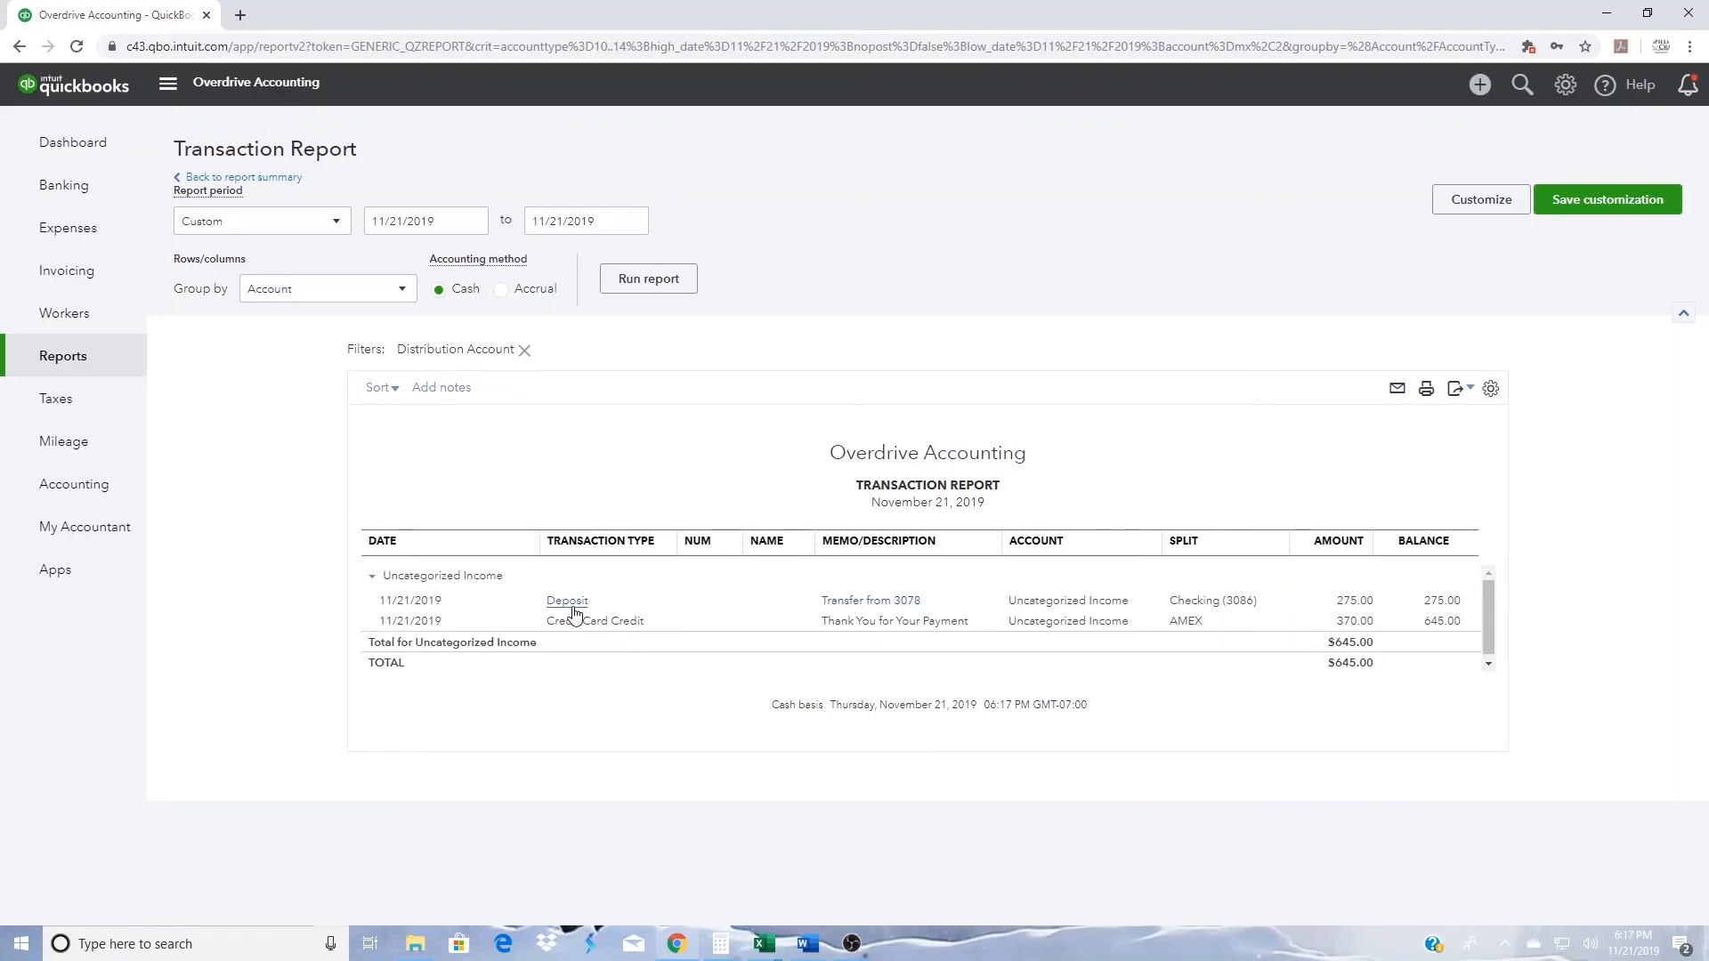
click(573, 607)
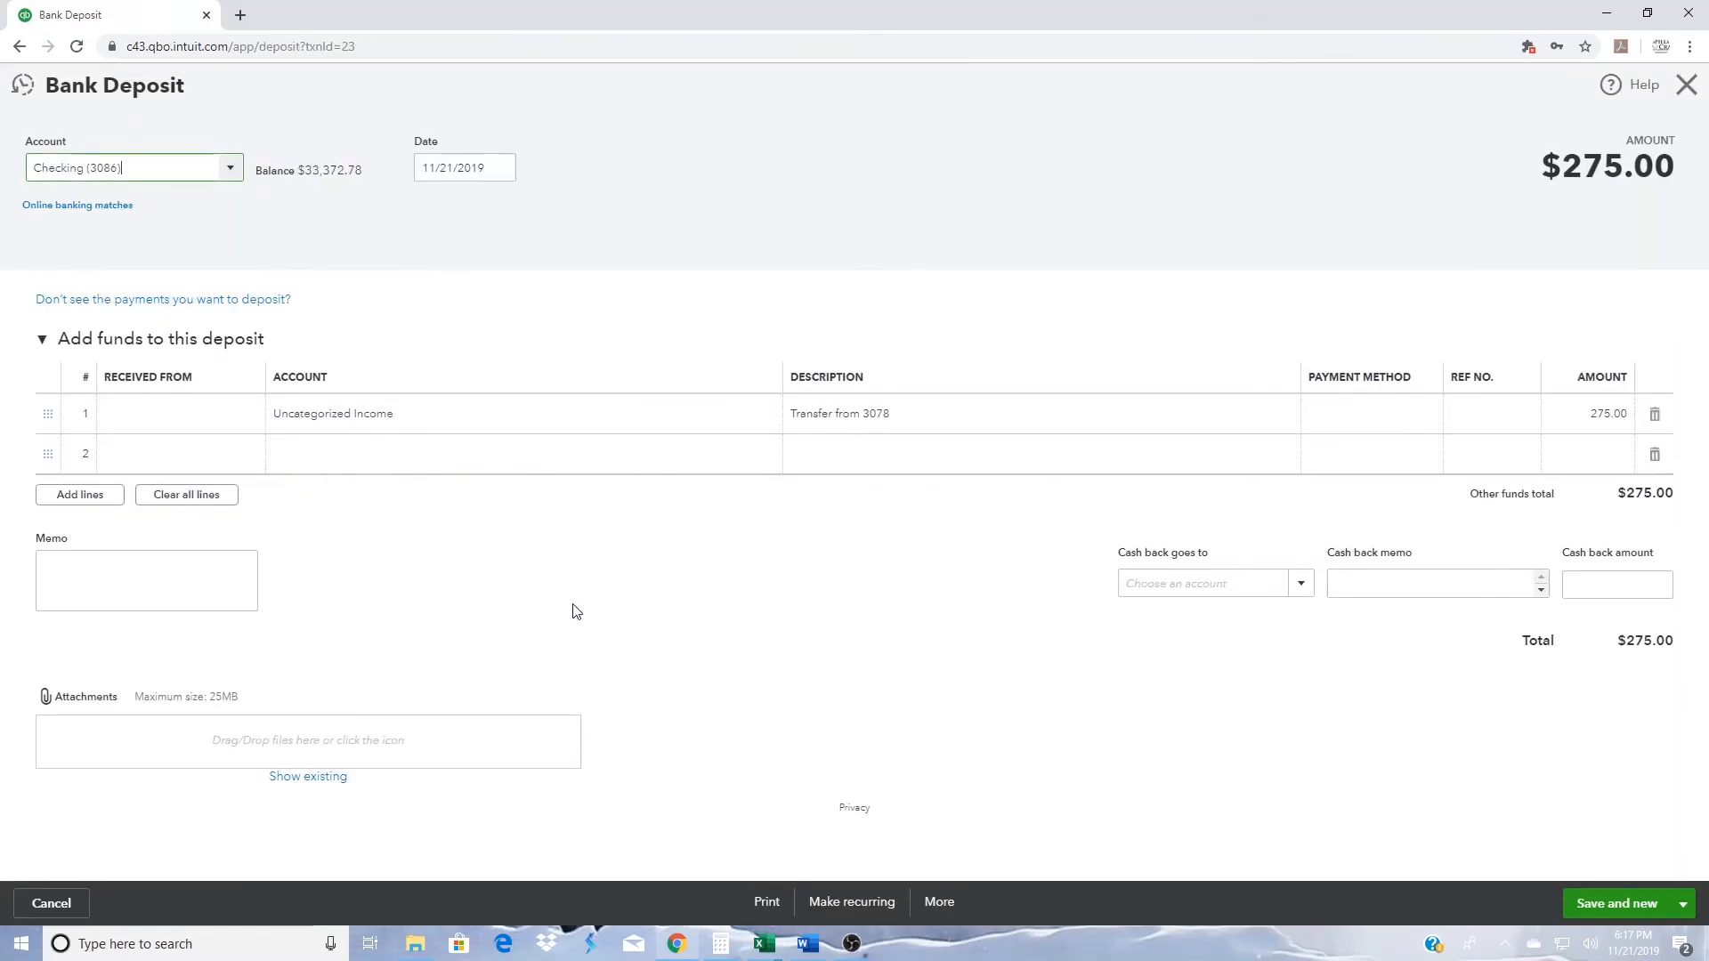
click(942, 904)
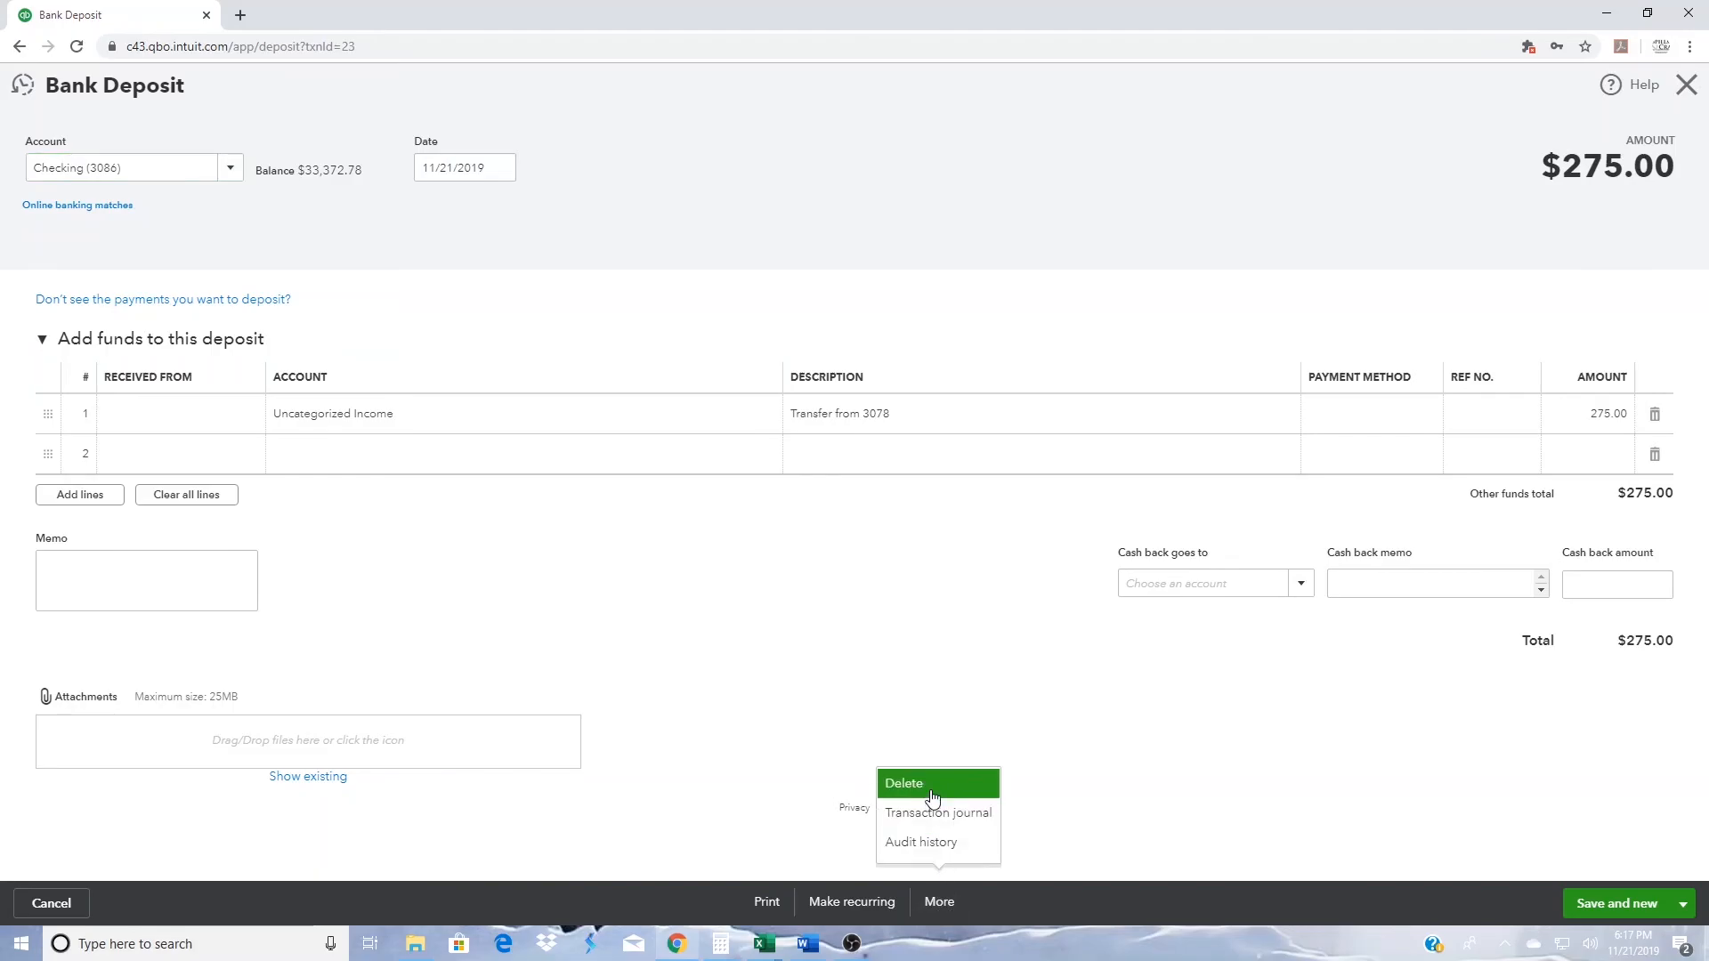
click(931, 789)
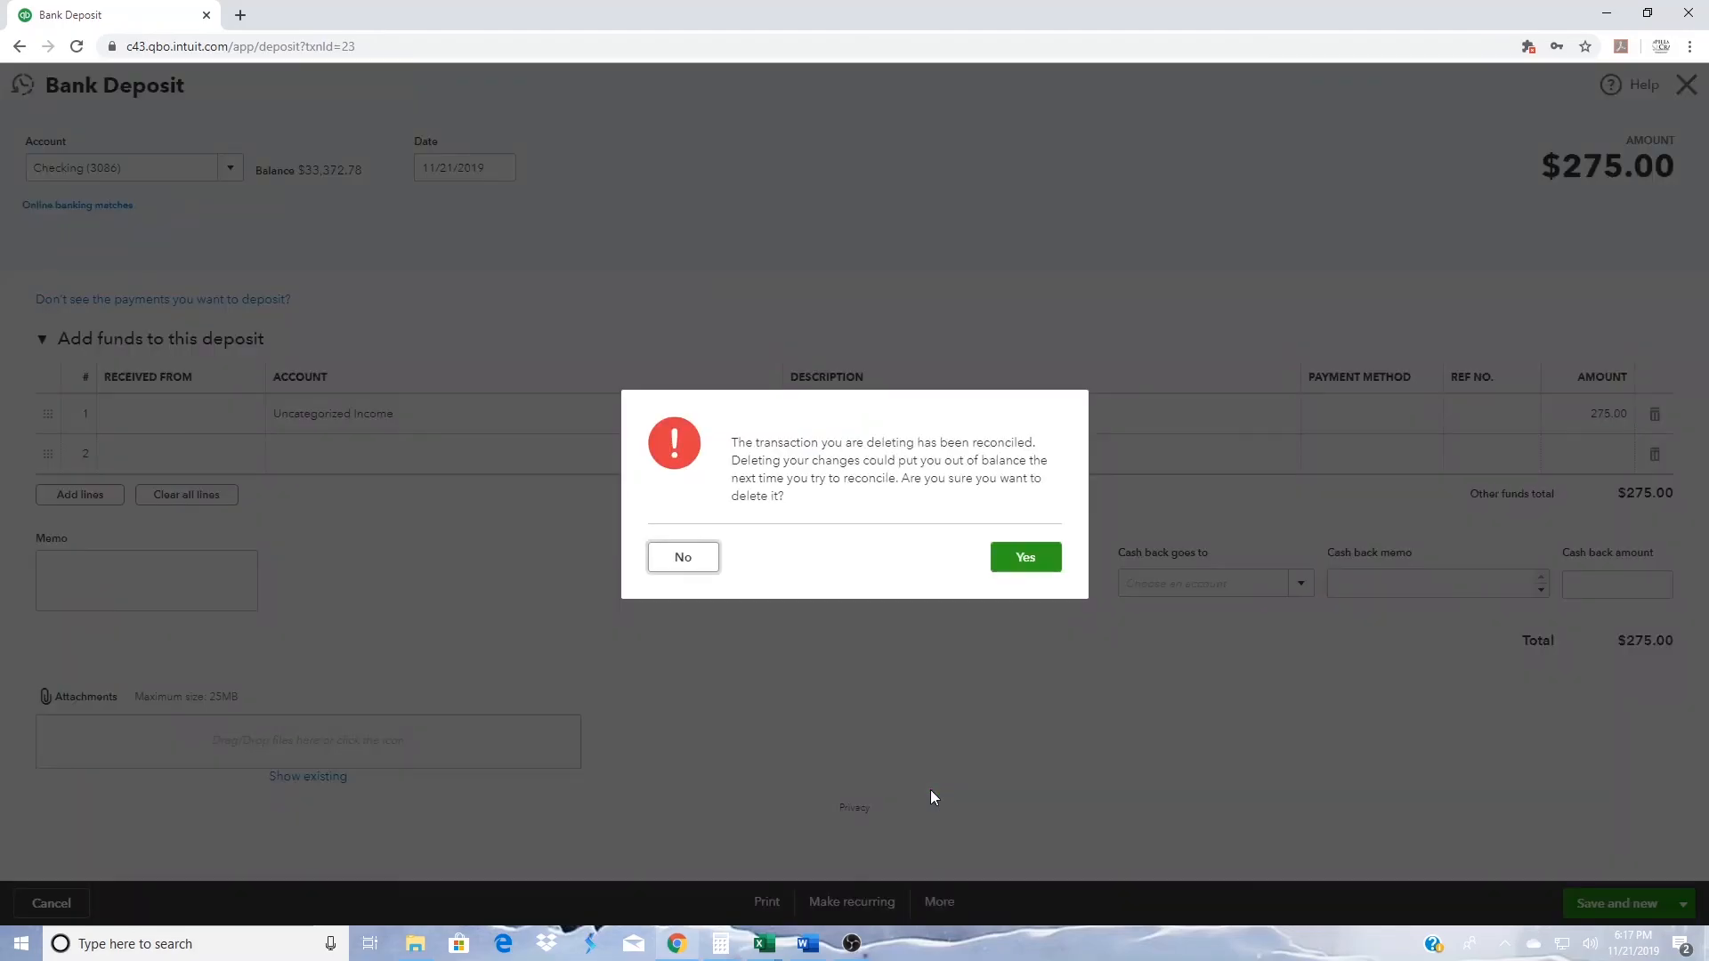
click(1026, 558)
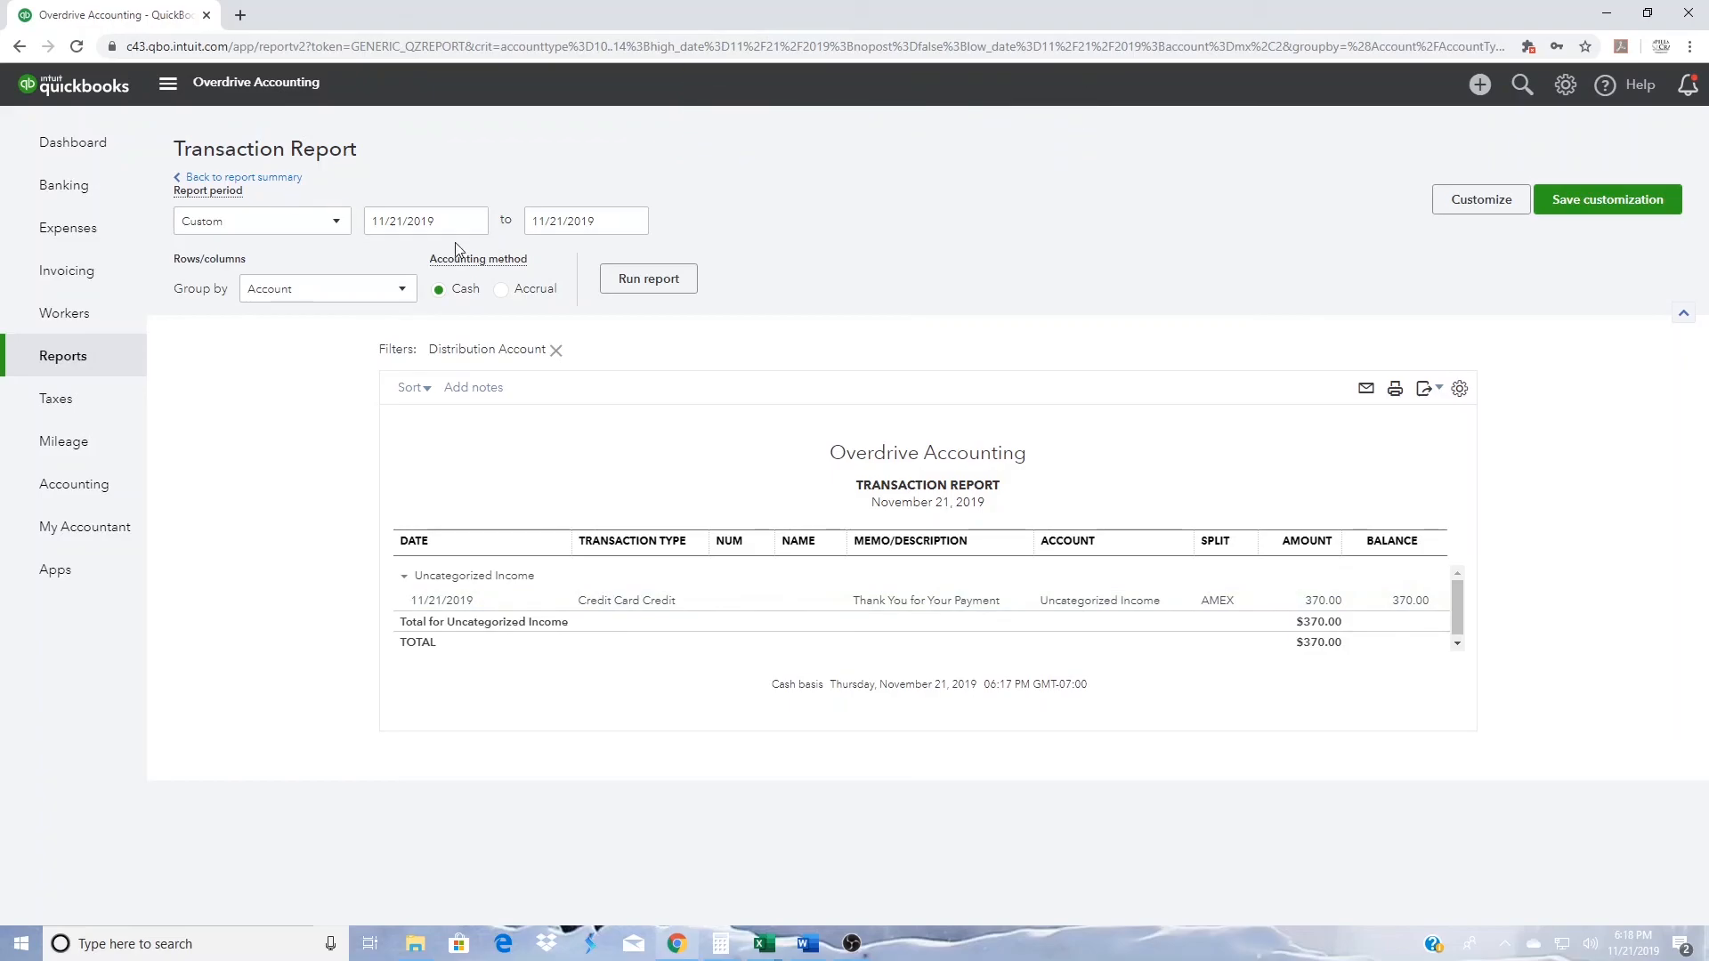
- Record the pending $275.00 outgoing bank-feed entry as a transfer, choosing the other checking account as the transfer account
click(58, 196)
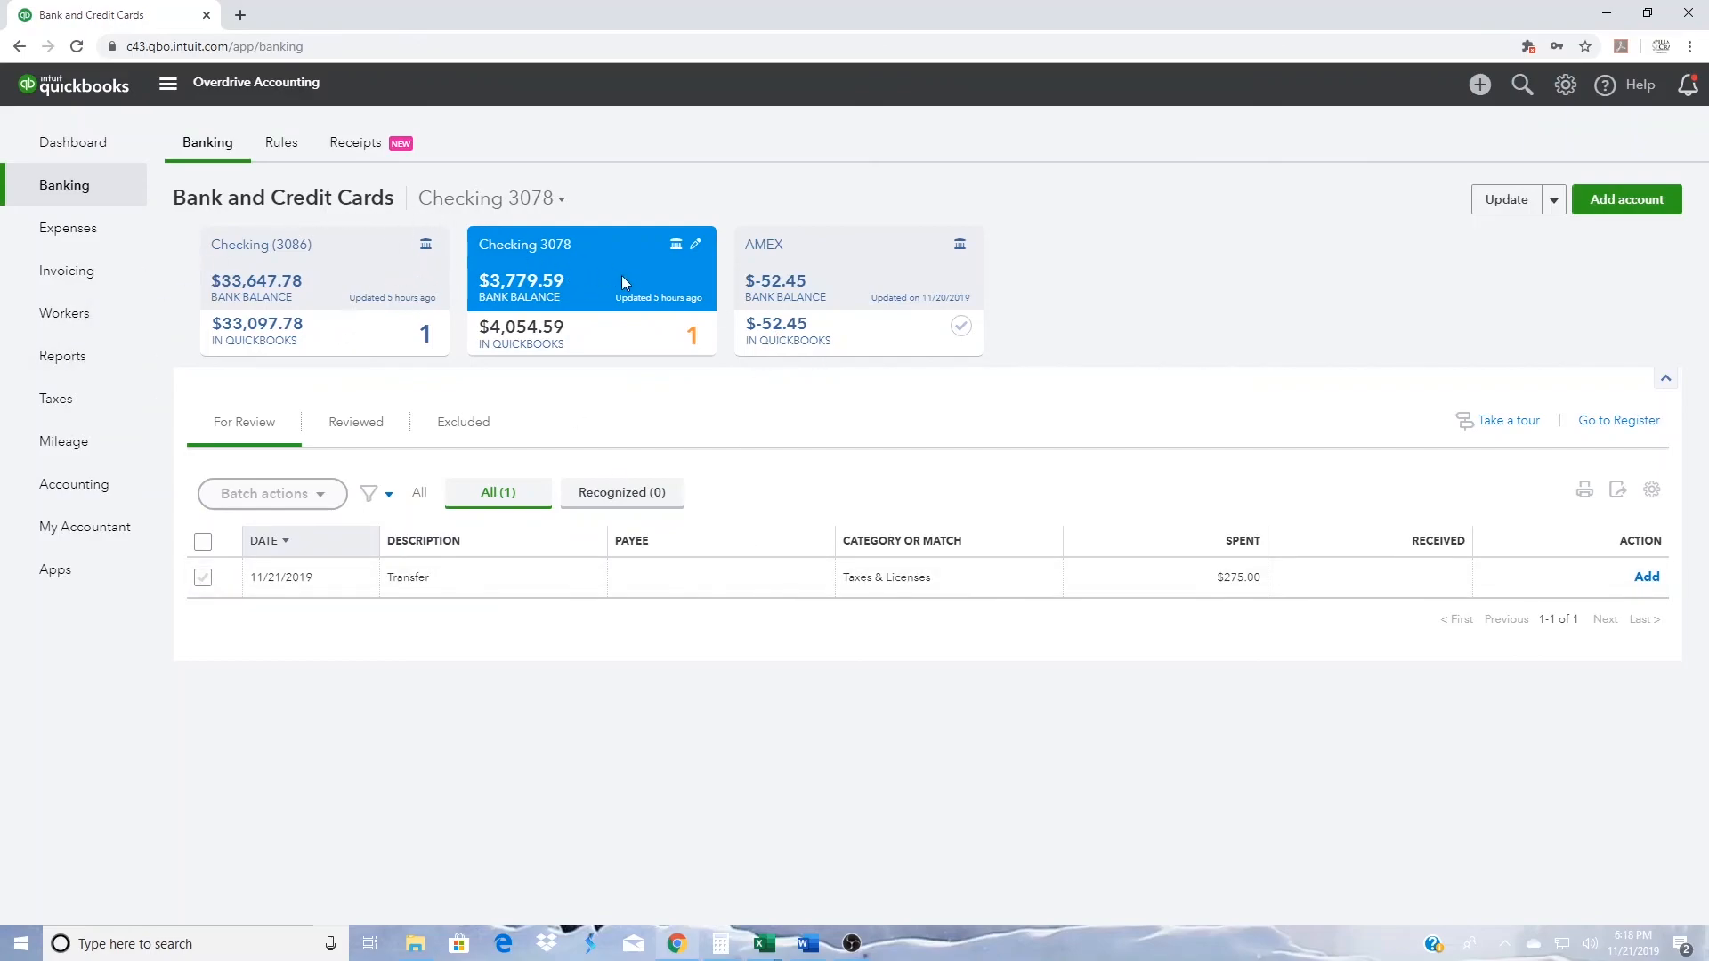
click(622, 583)
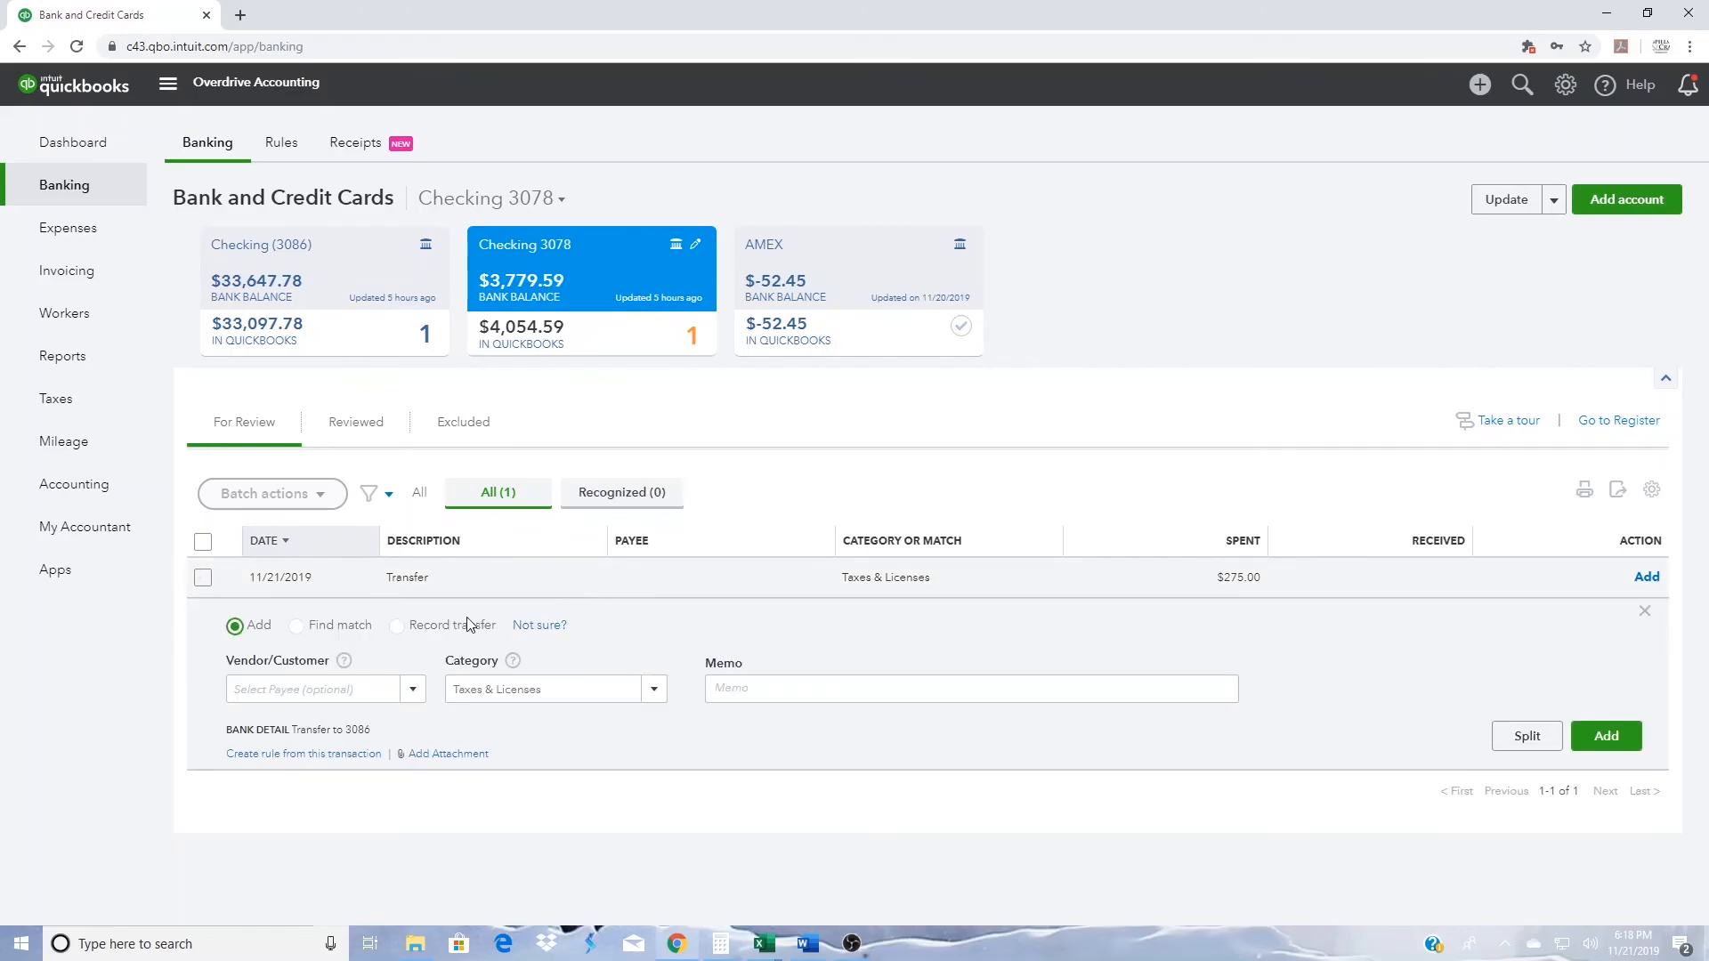
click(403, 628)
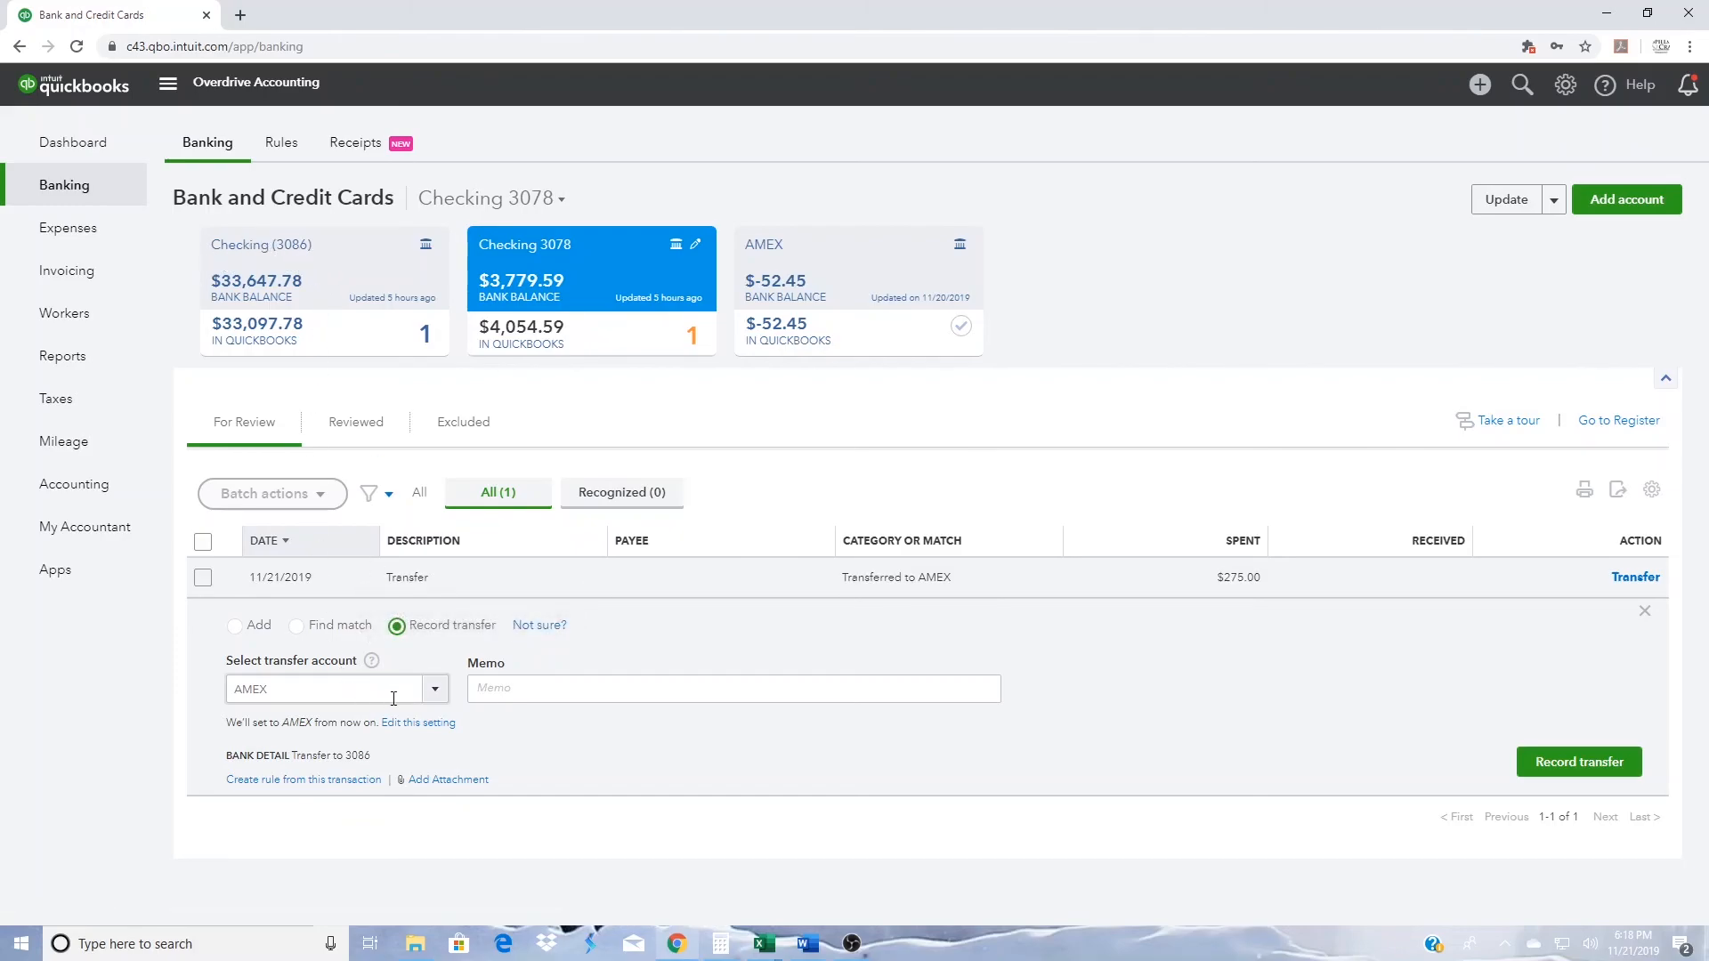
click(434, 700)
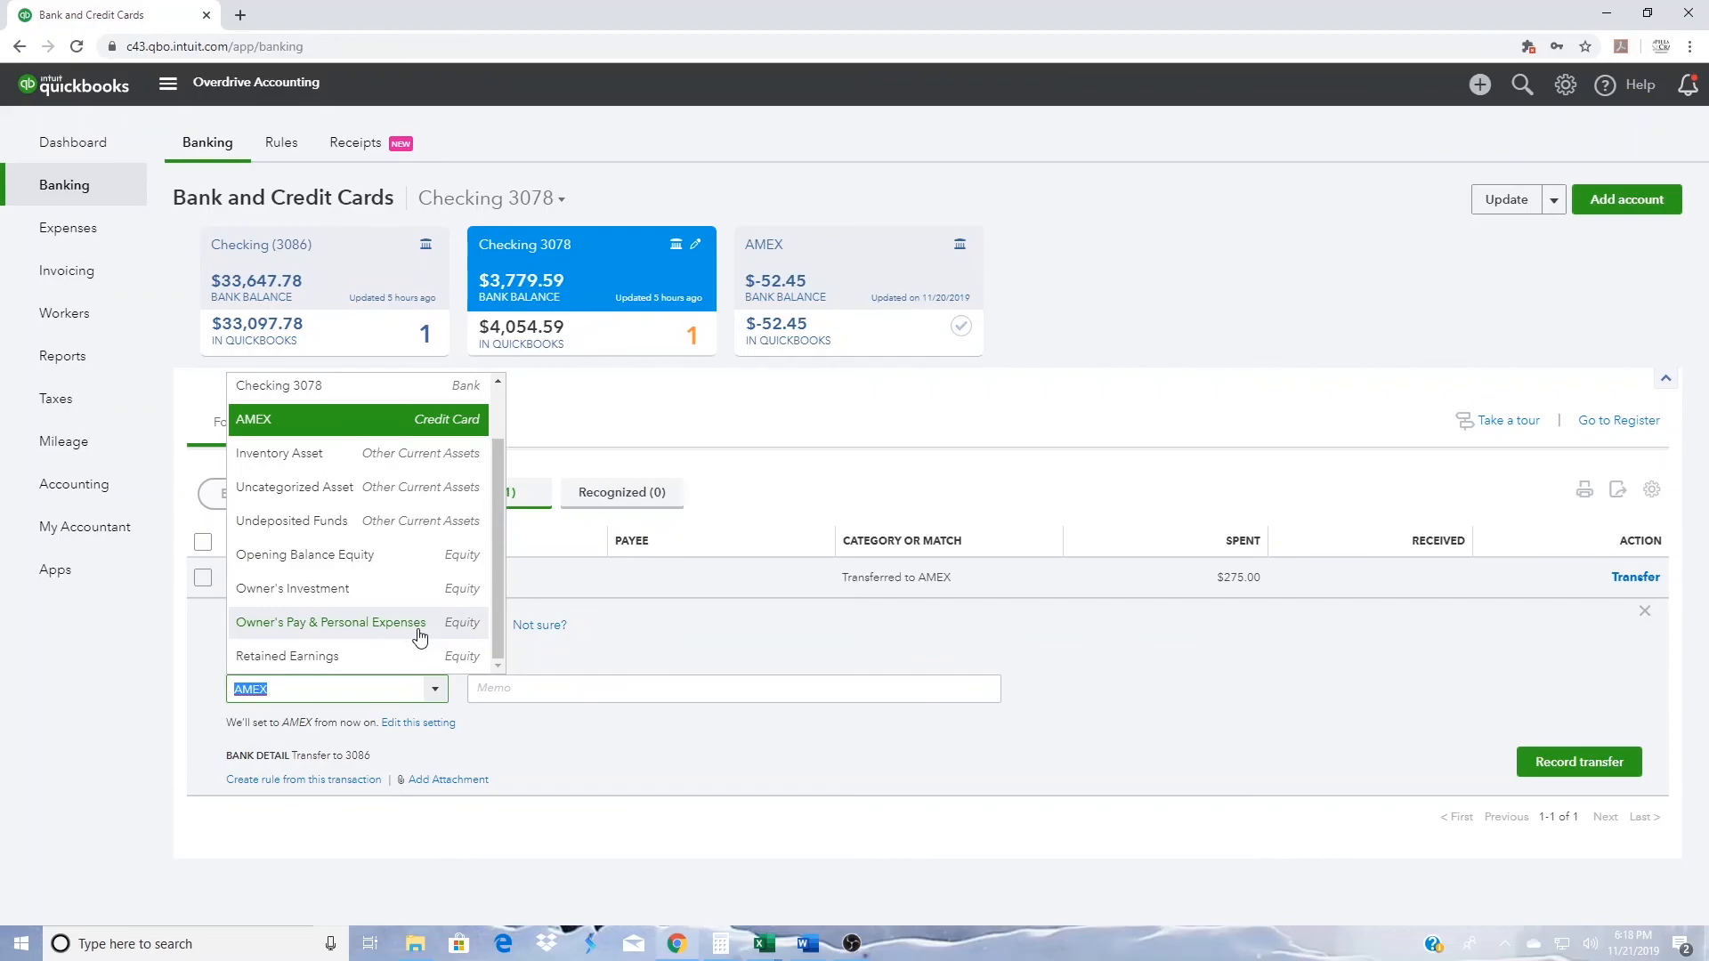
scroll(420, 632, up, 1)
click(356, 431)
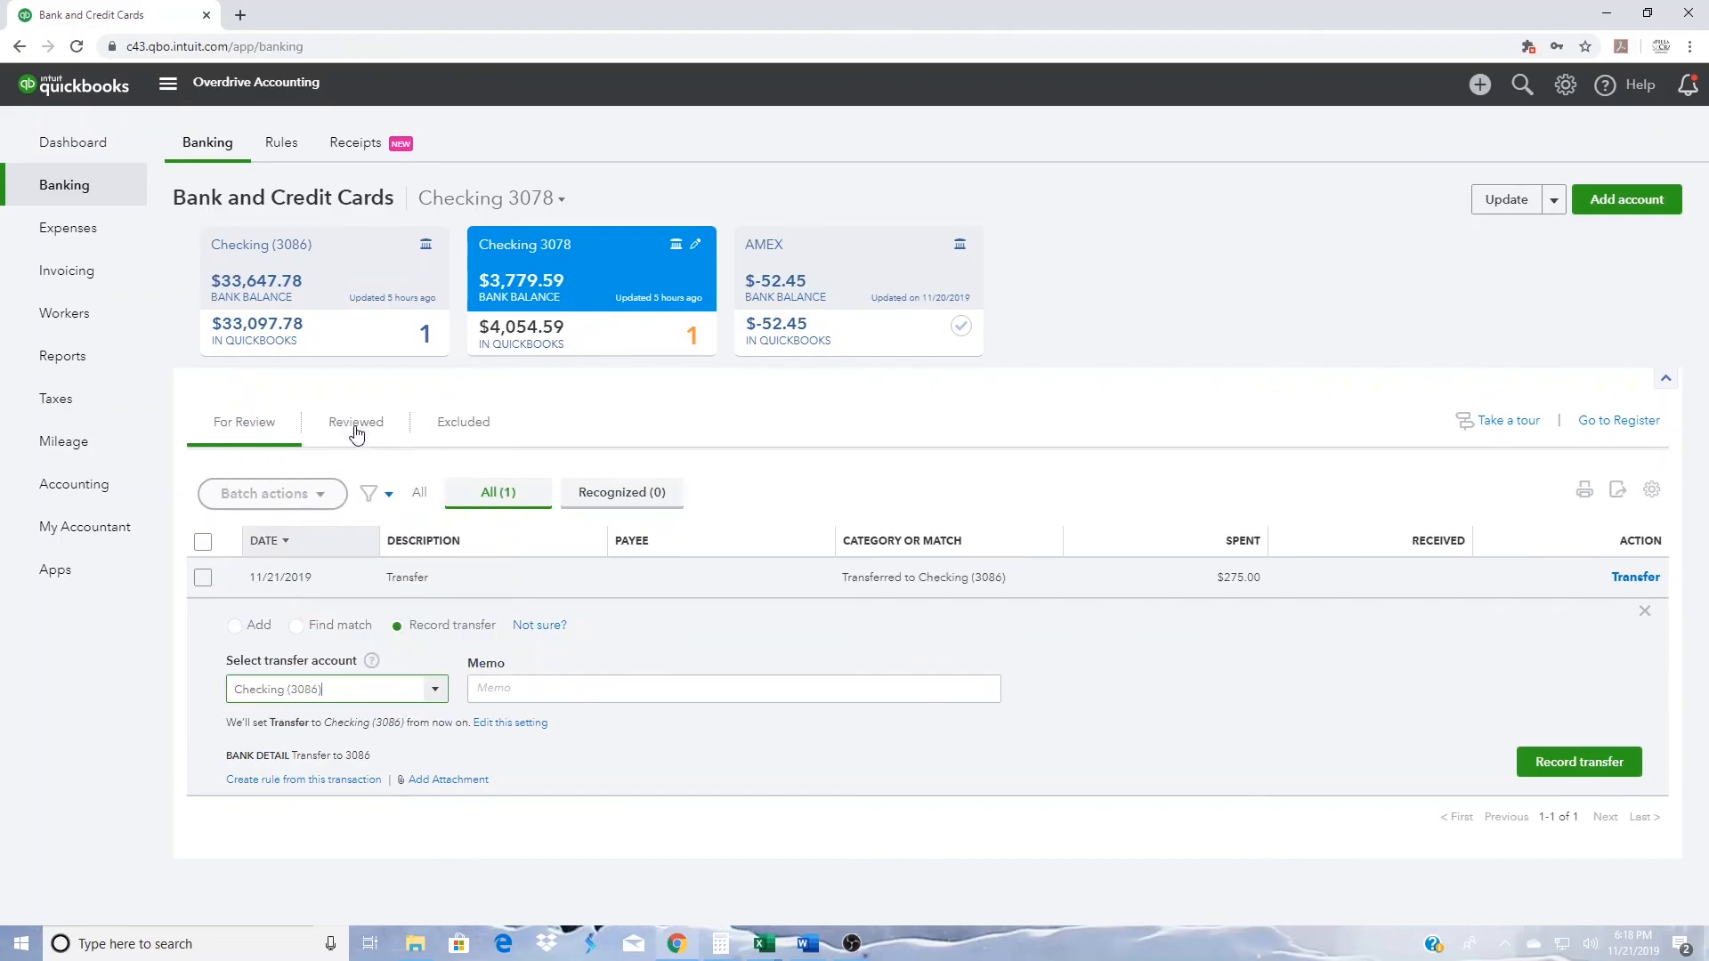
click(1578, 764)
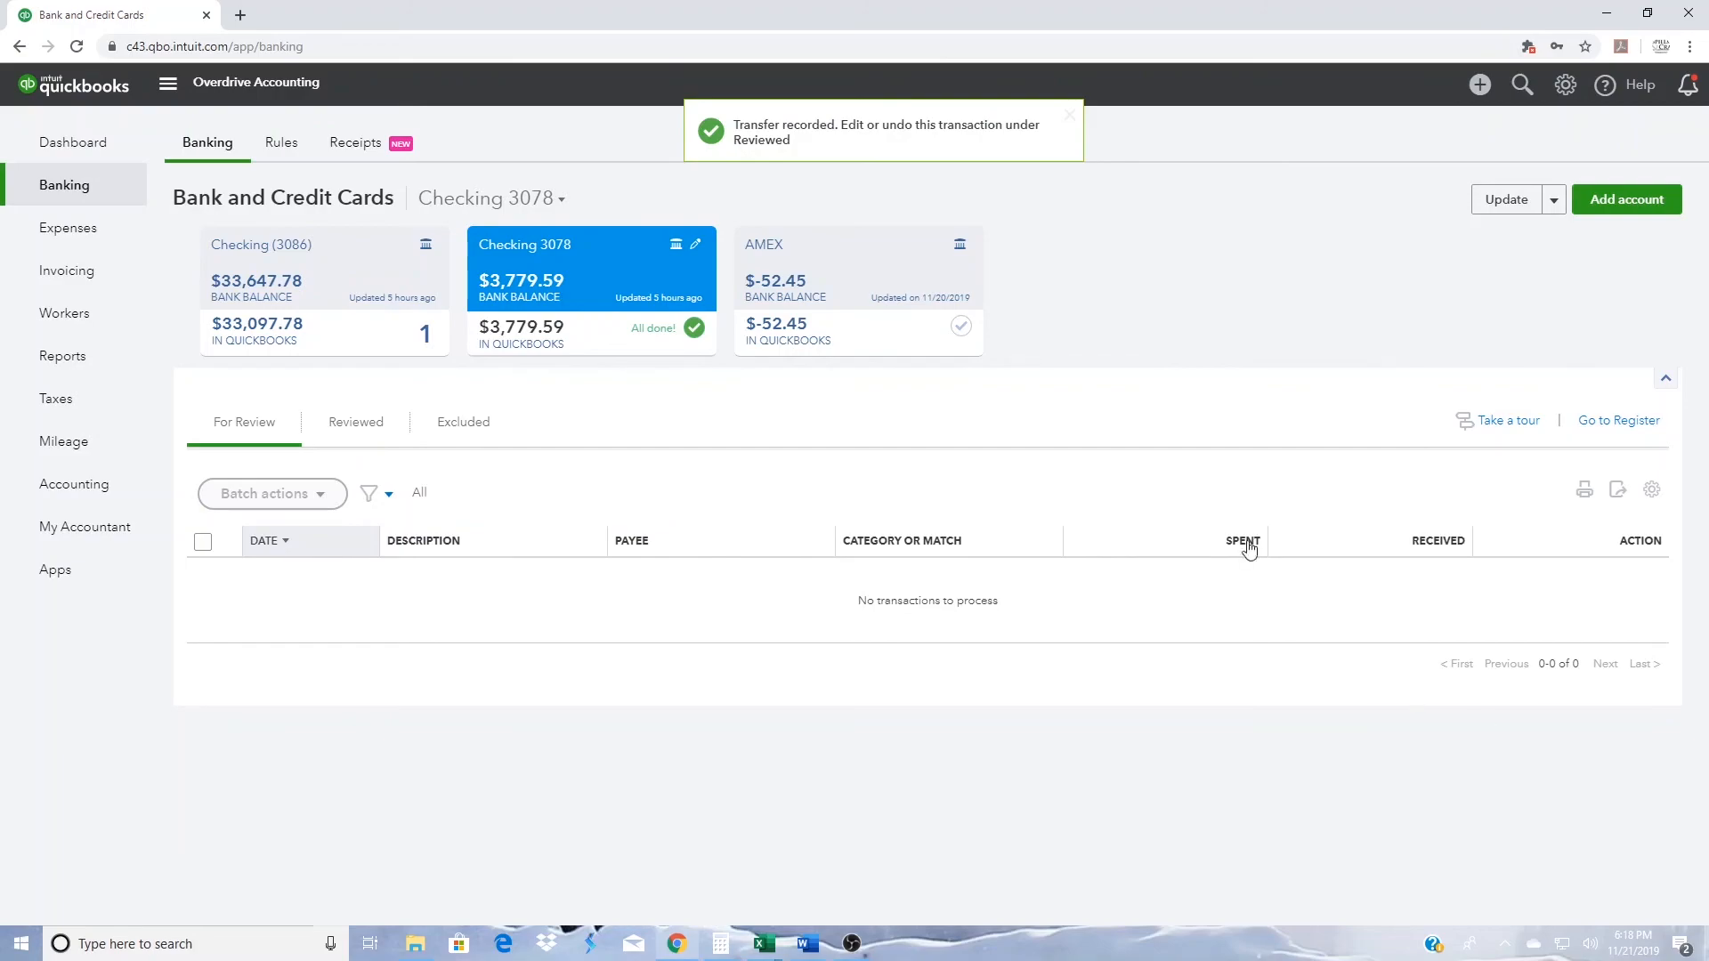
- Match the incoming $275.00 bank-feed entry in the receiving checking account to the recorded transfer, and return to the dashboard
click(308, 253)
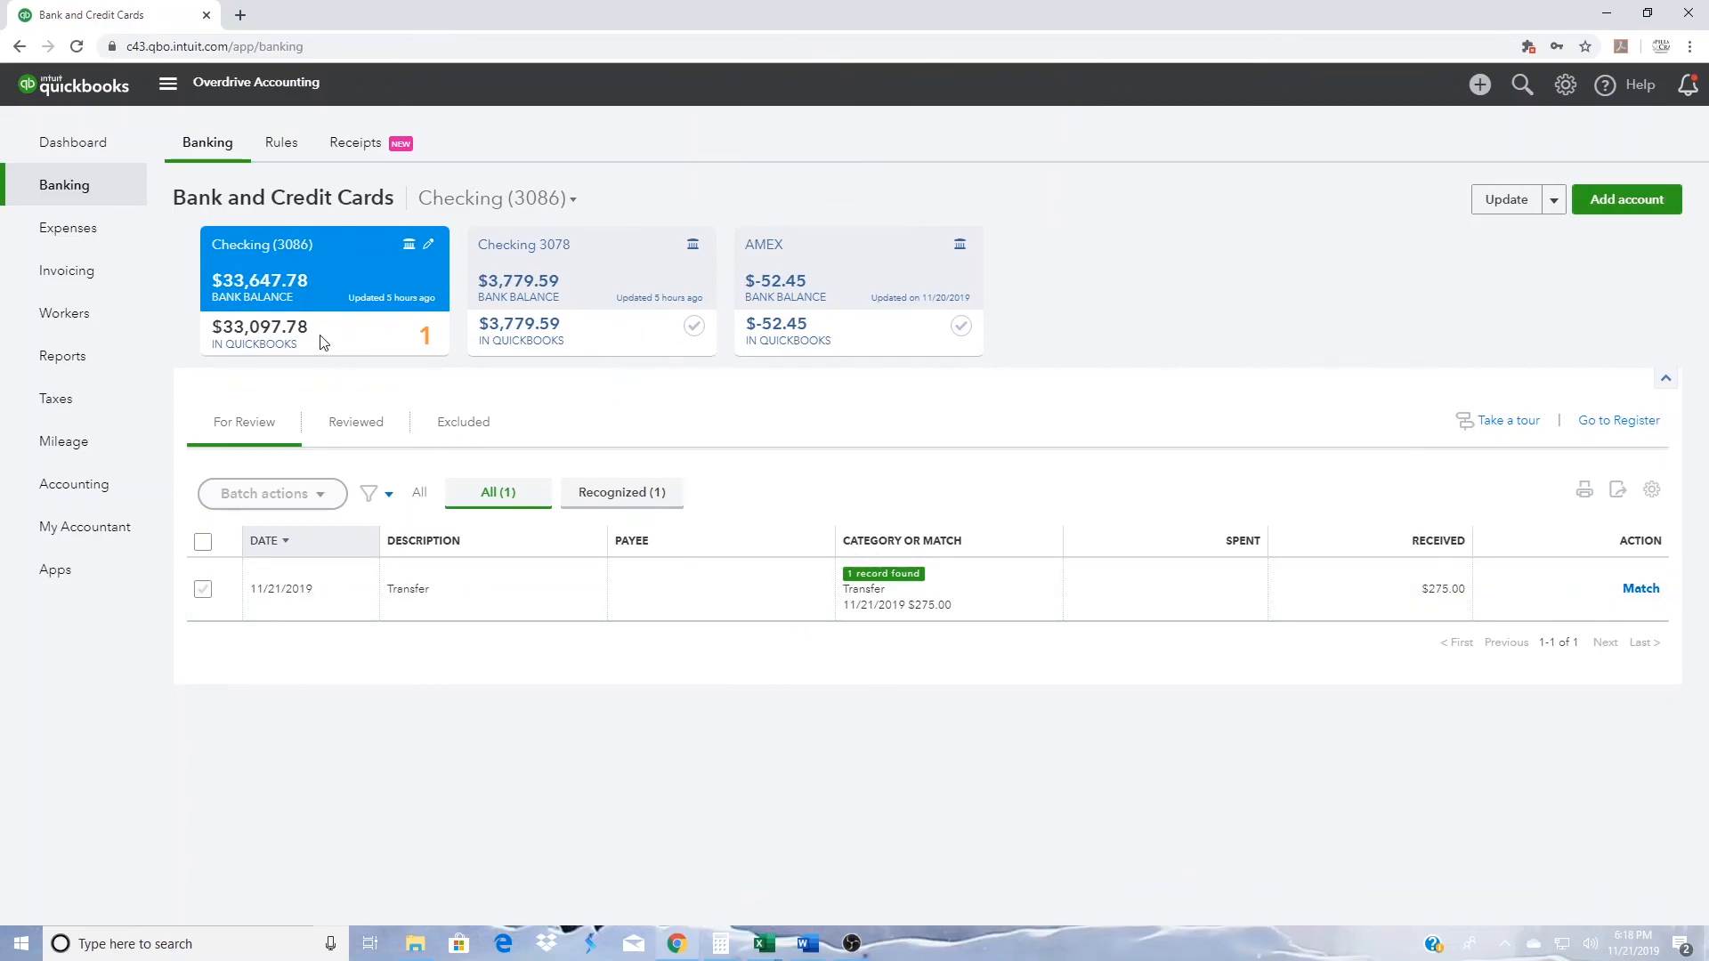
click(1641, 589)
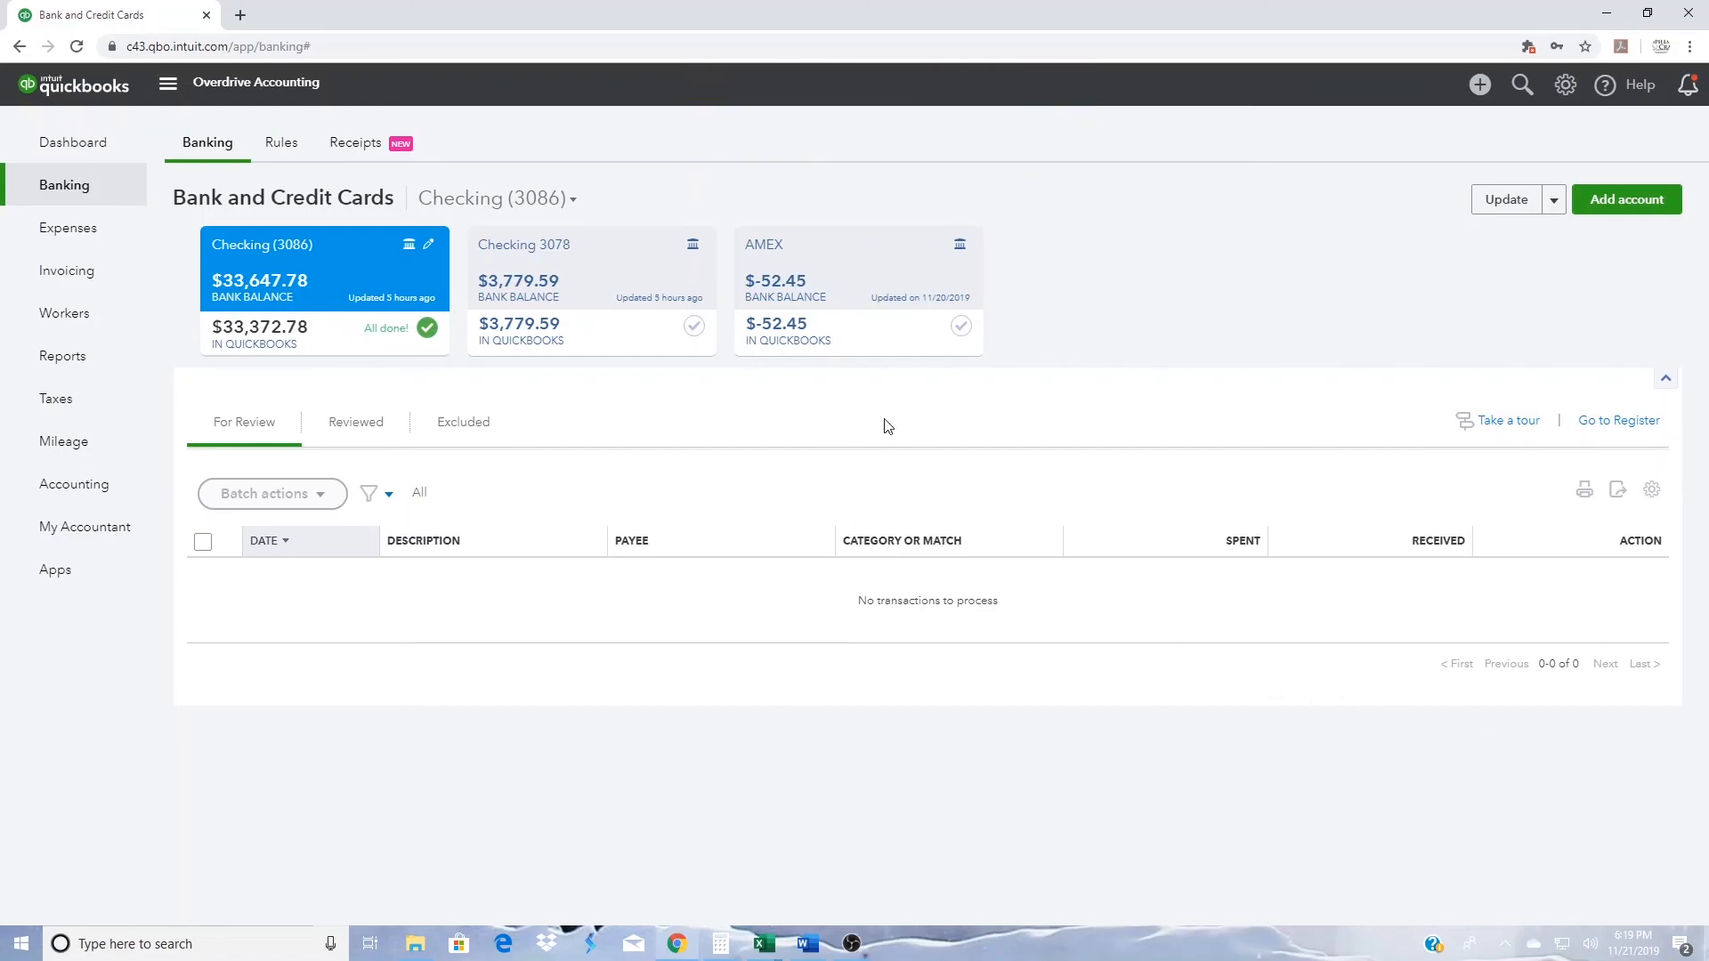
click(62, 150)
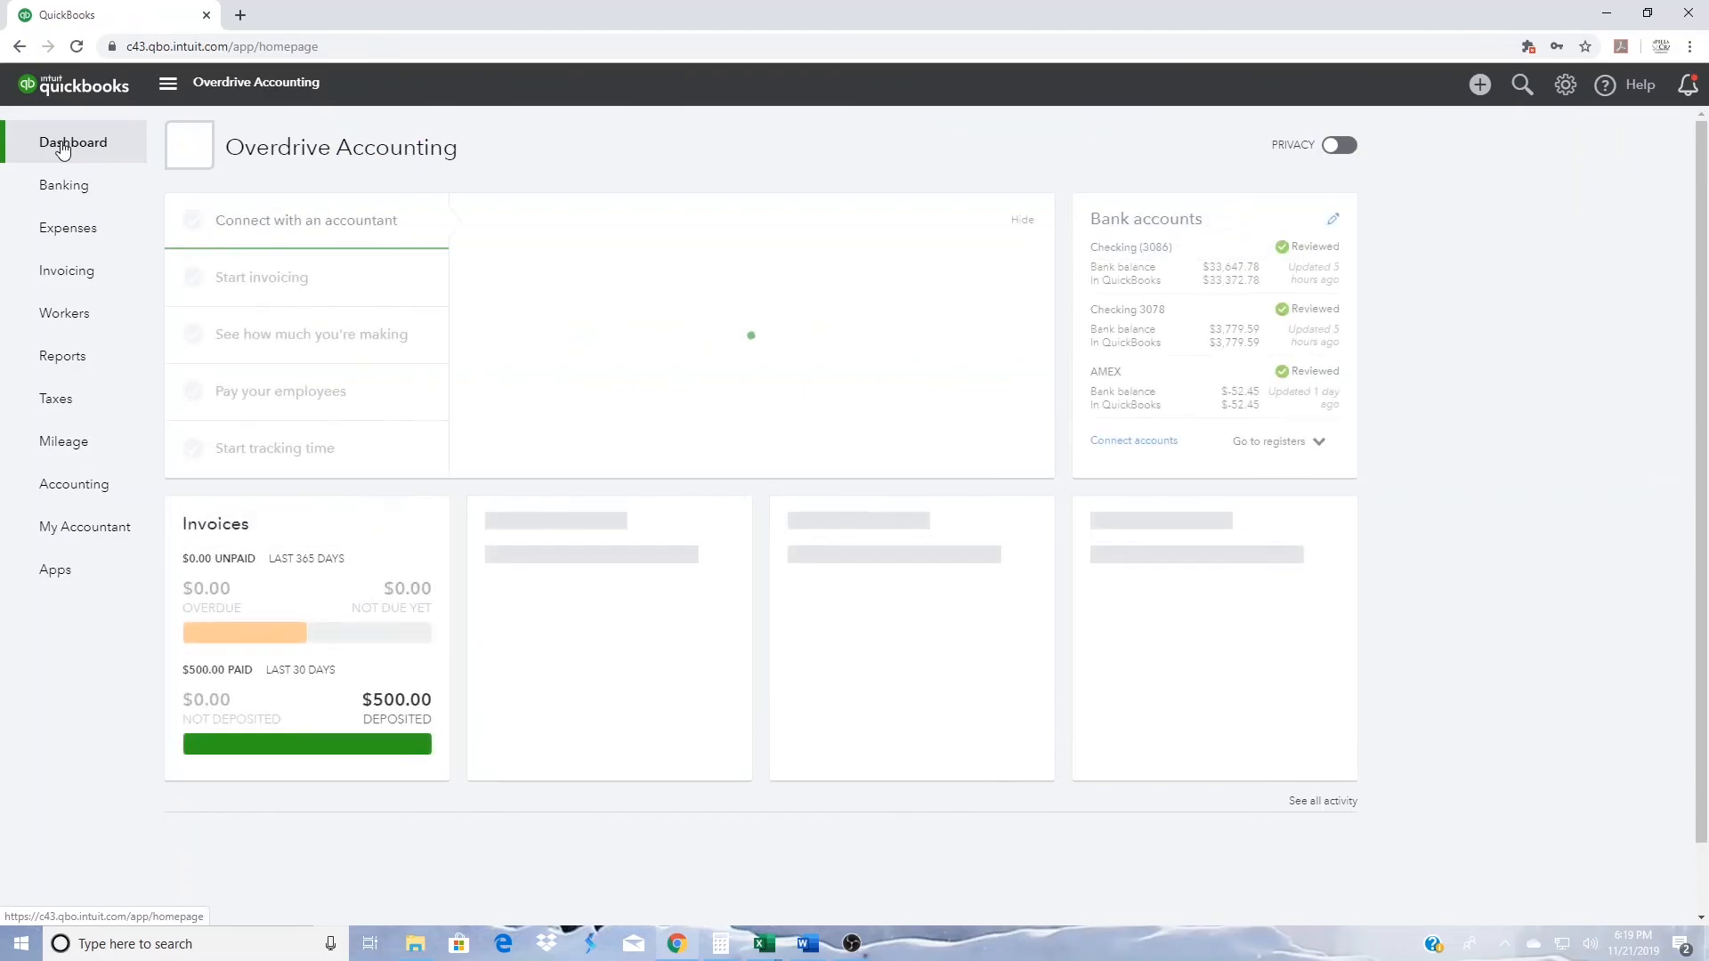
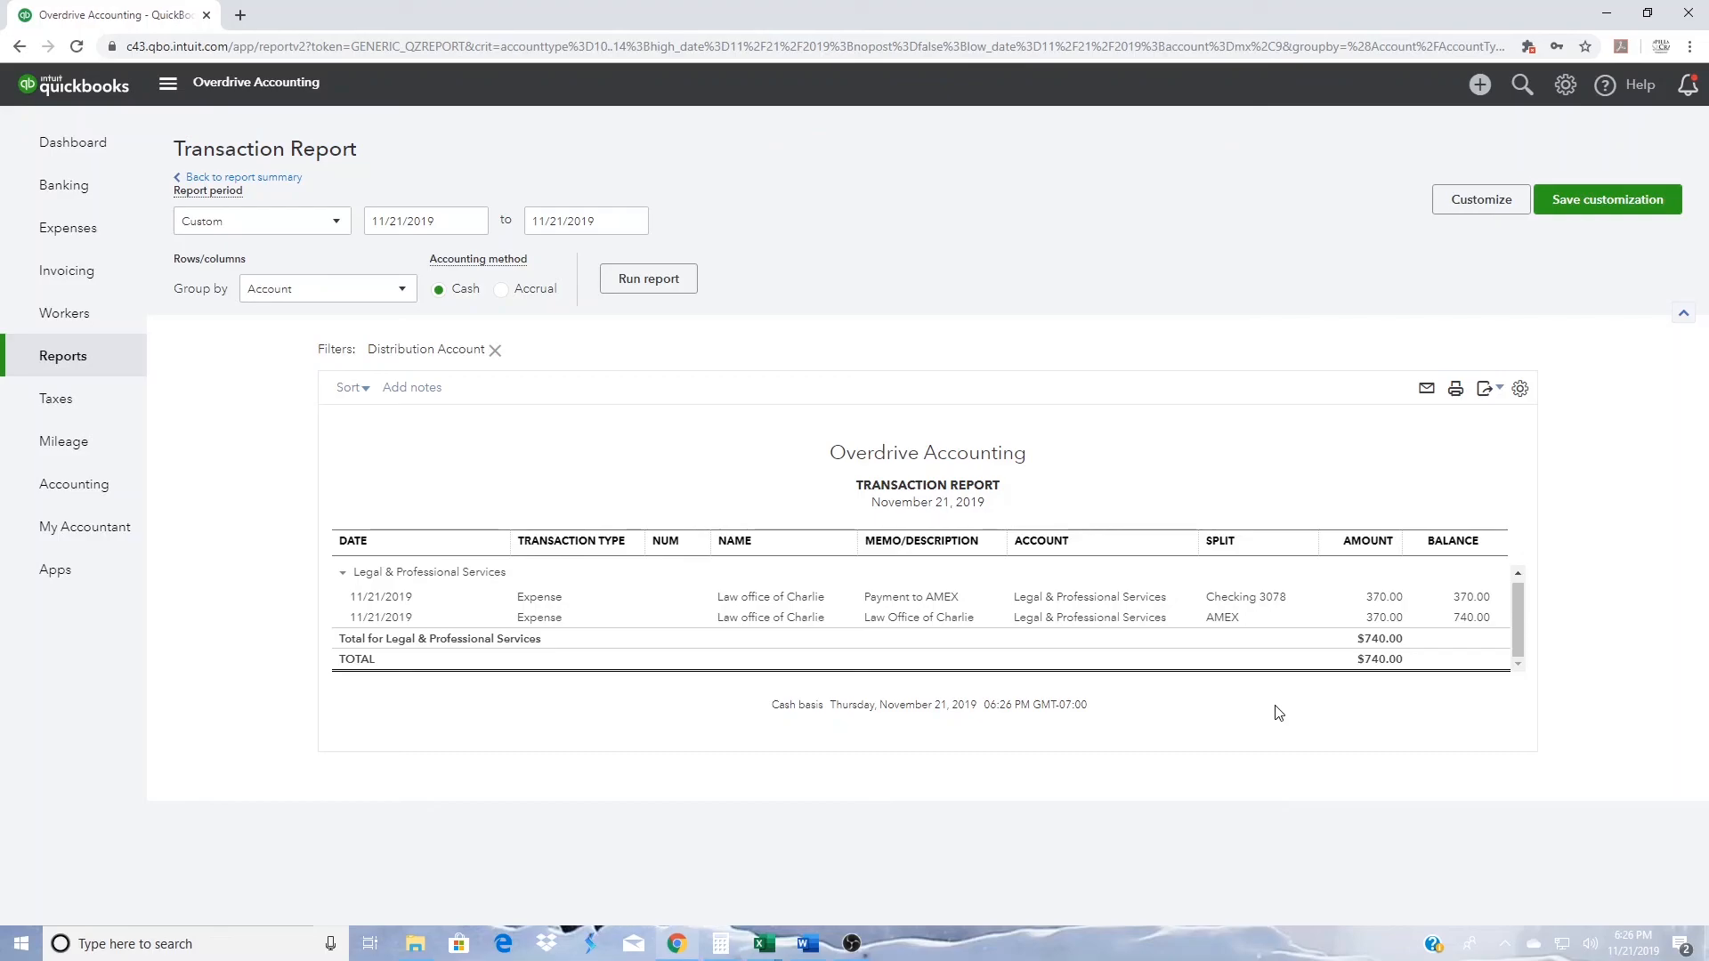
- Check the online banking matches of both $370.00 Legal & Professional Services expenses, and delete the one paid with AMEX, accepting the reconciled-transaction deletion
click(543, 602)
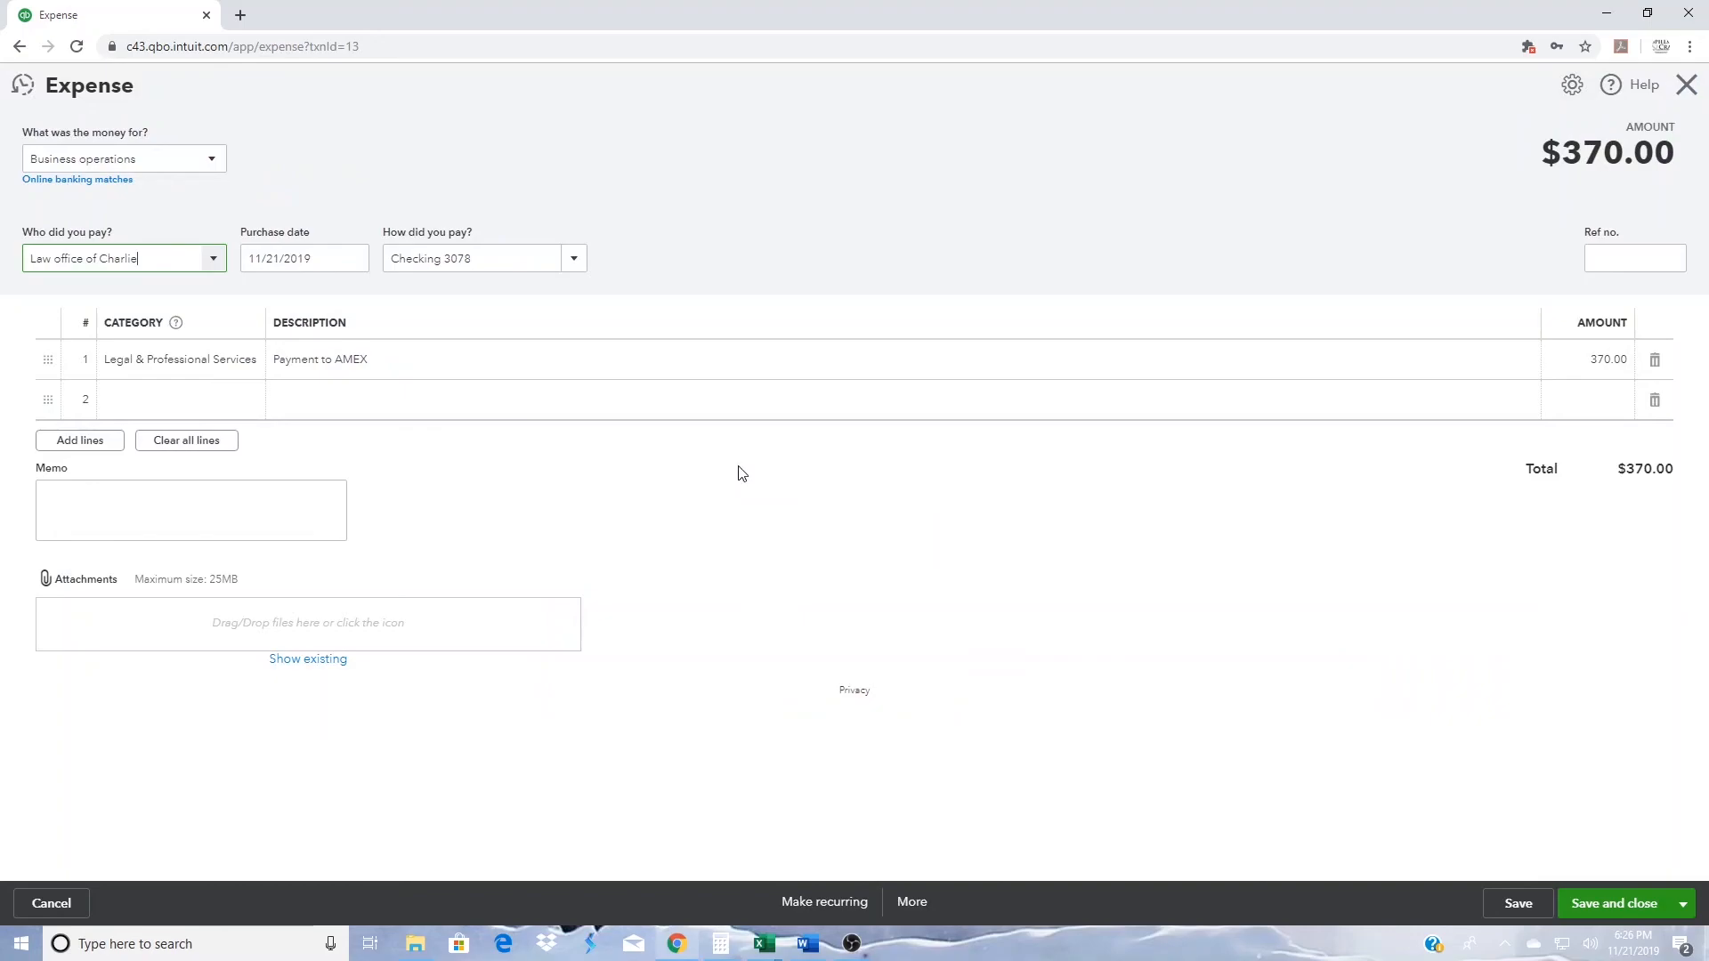
click(53, 180)
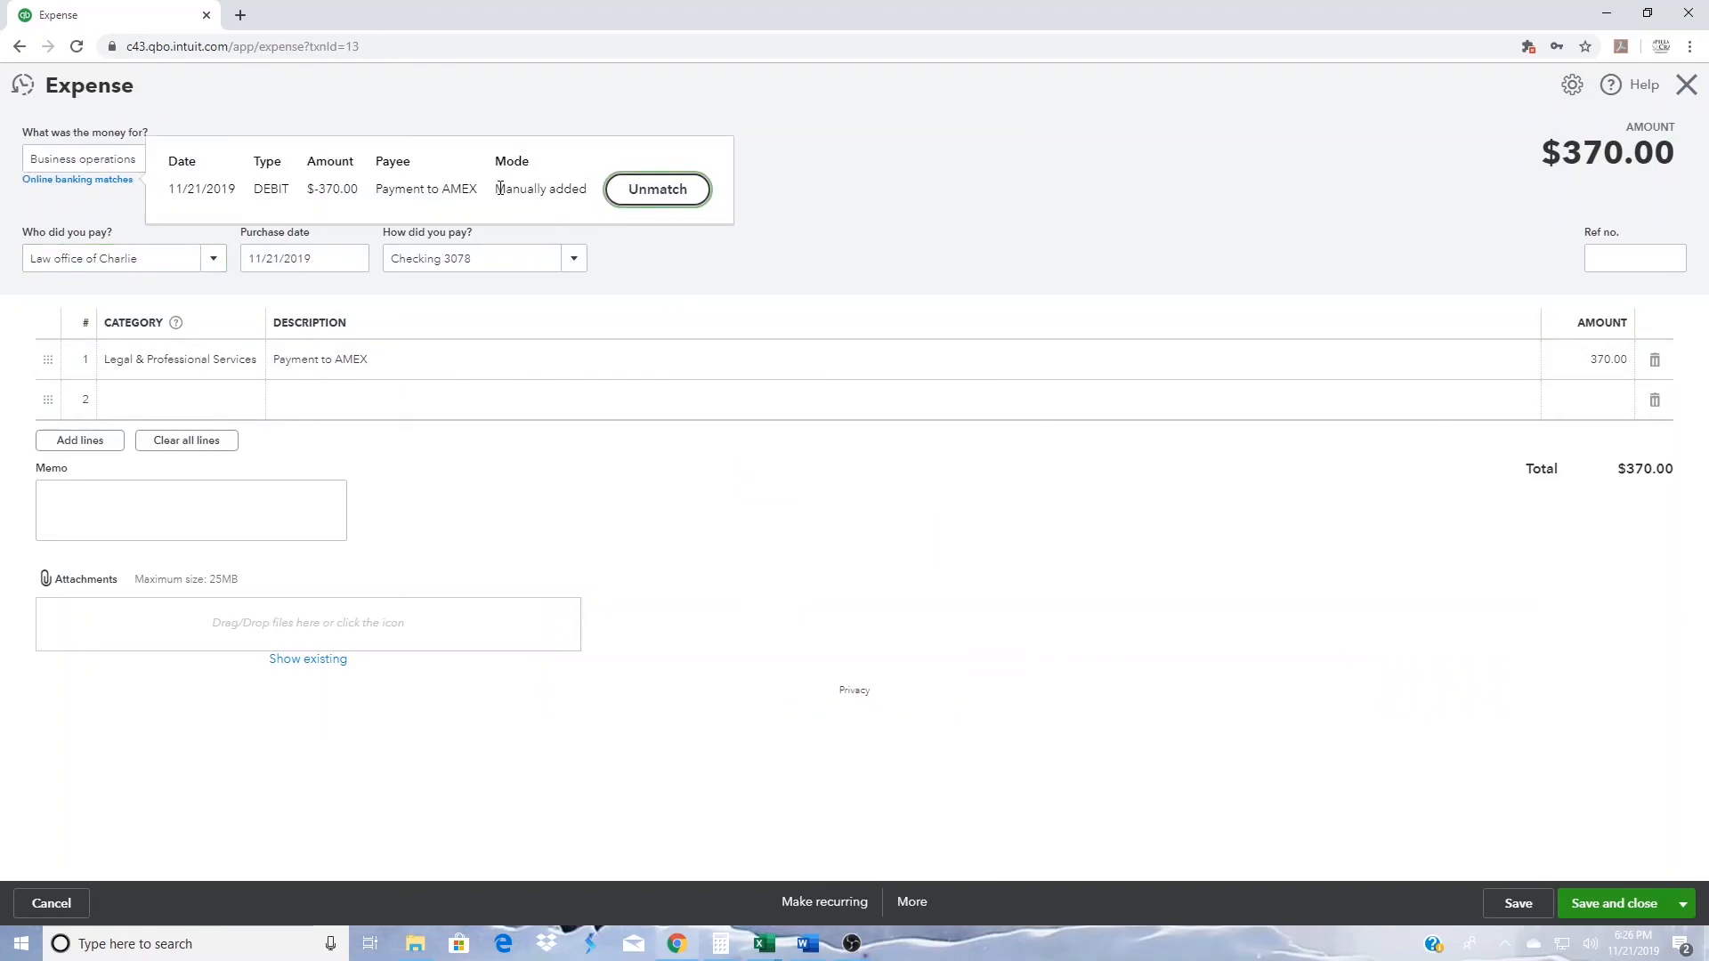
click(825, 205)
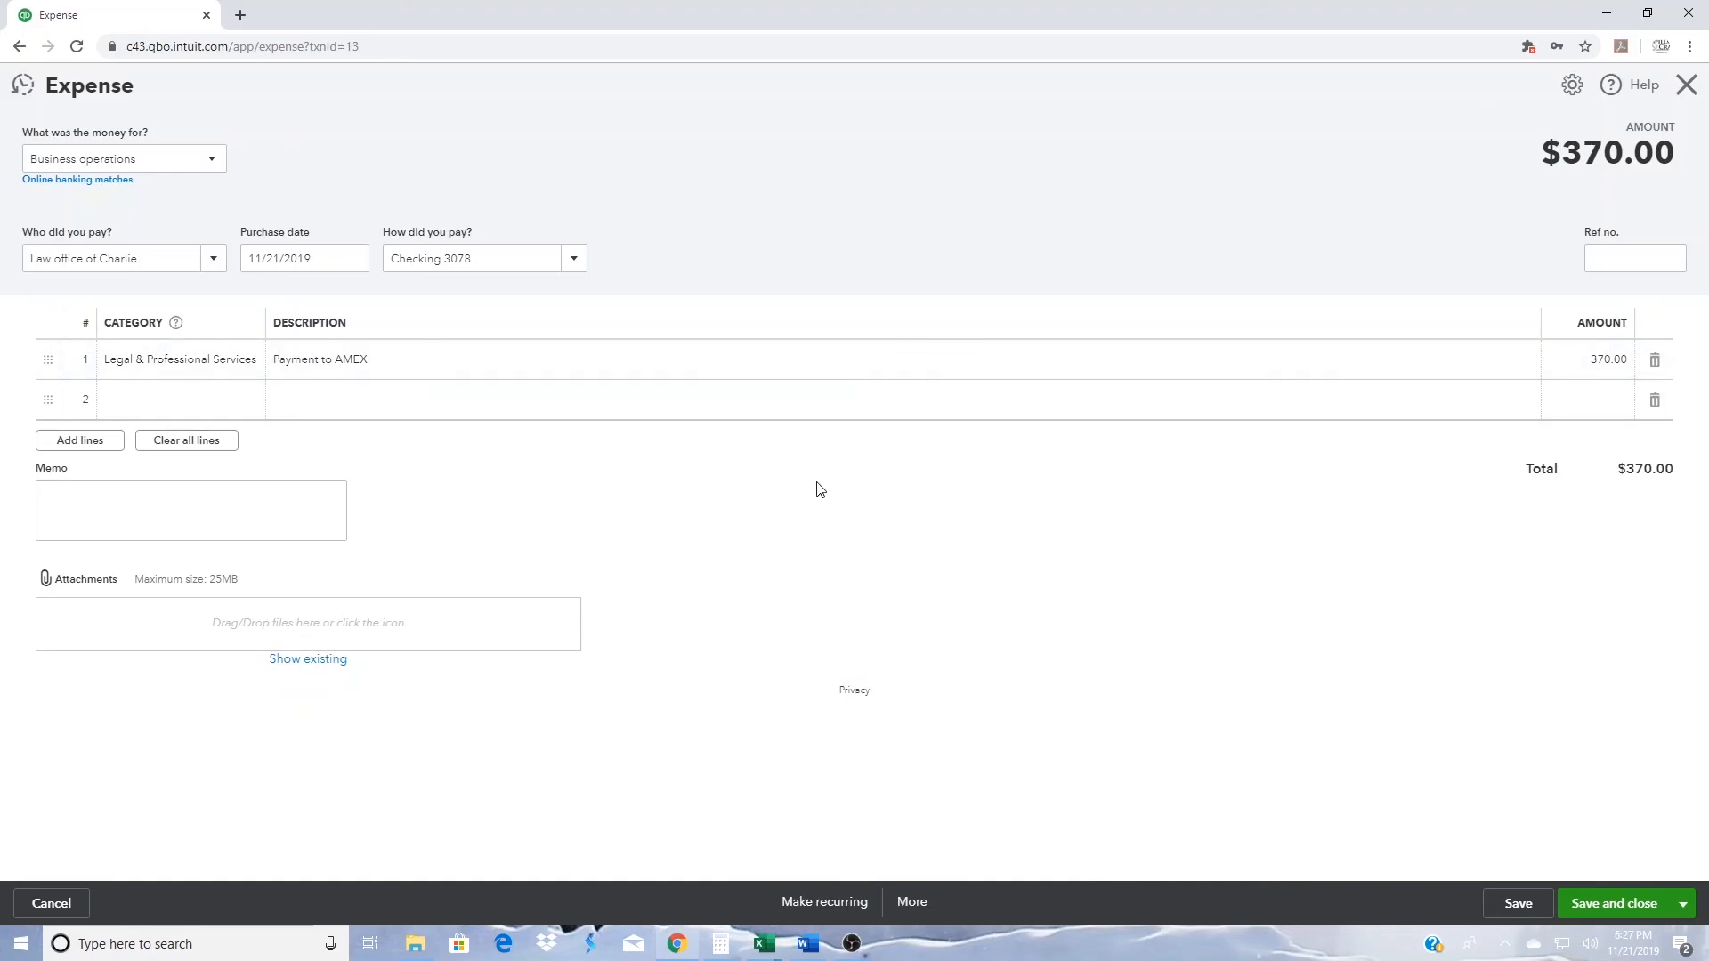
click(1688, 89)
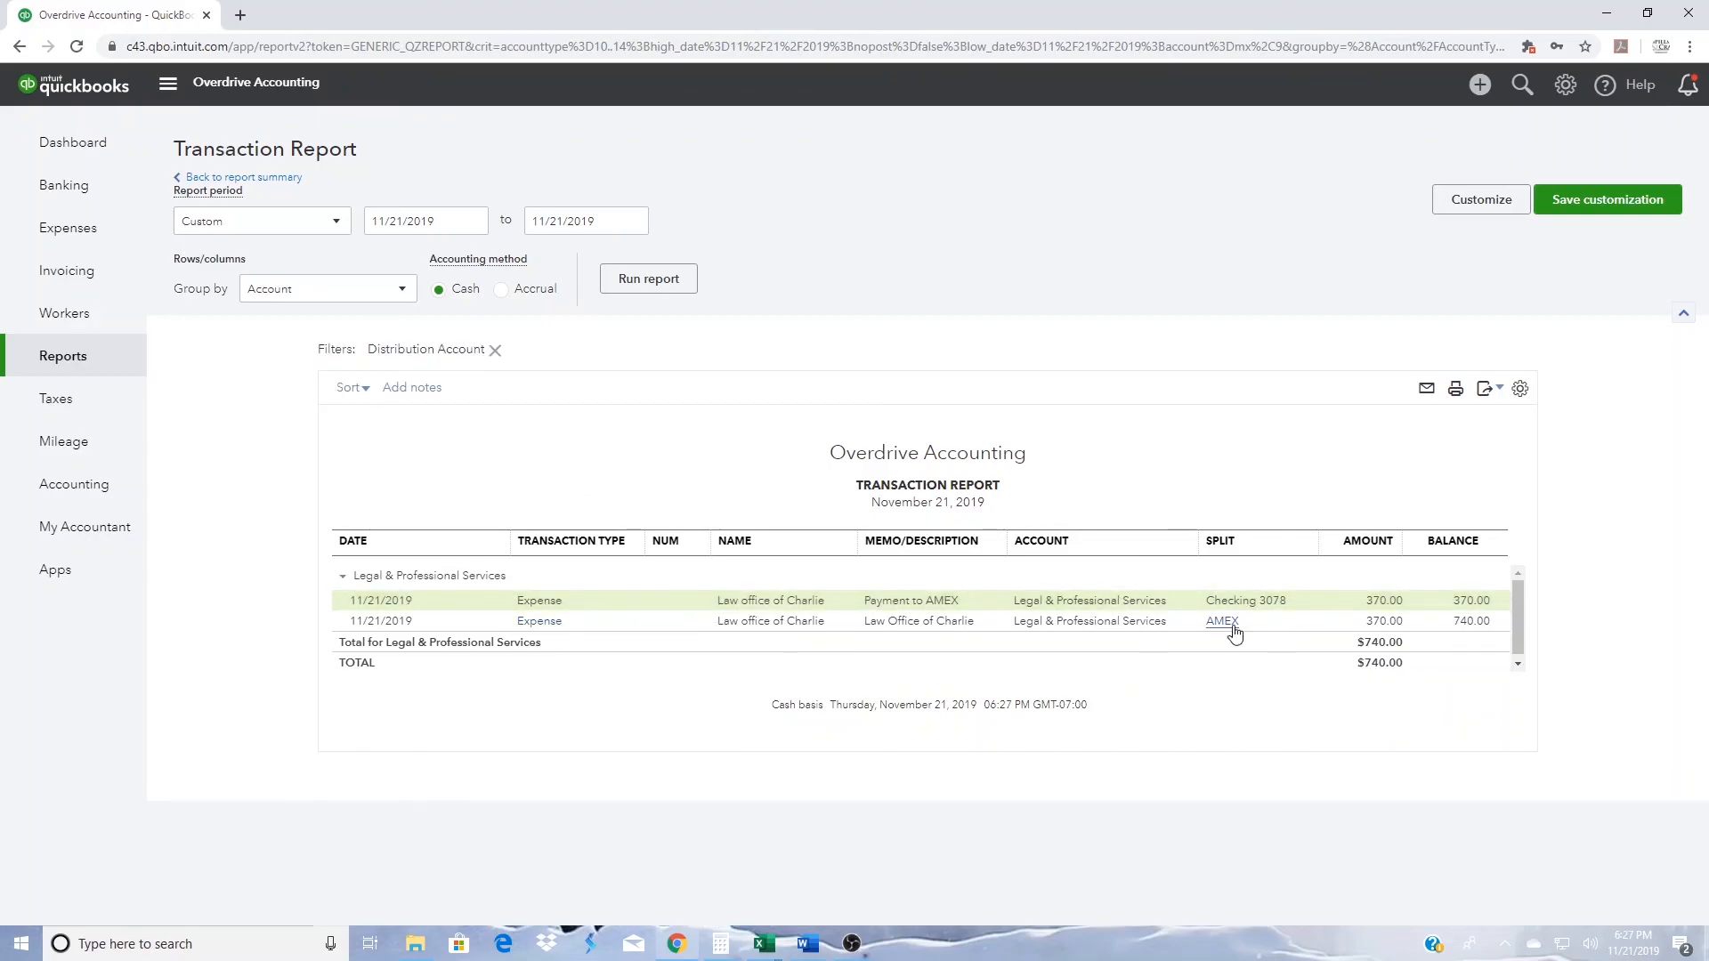
click(1390, 623)
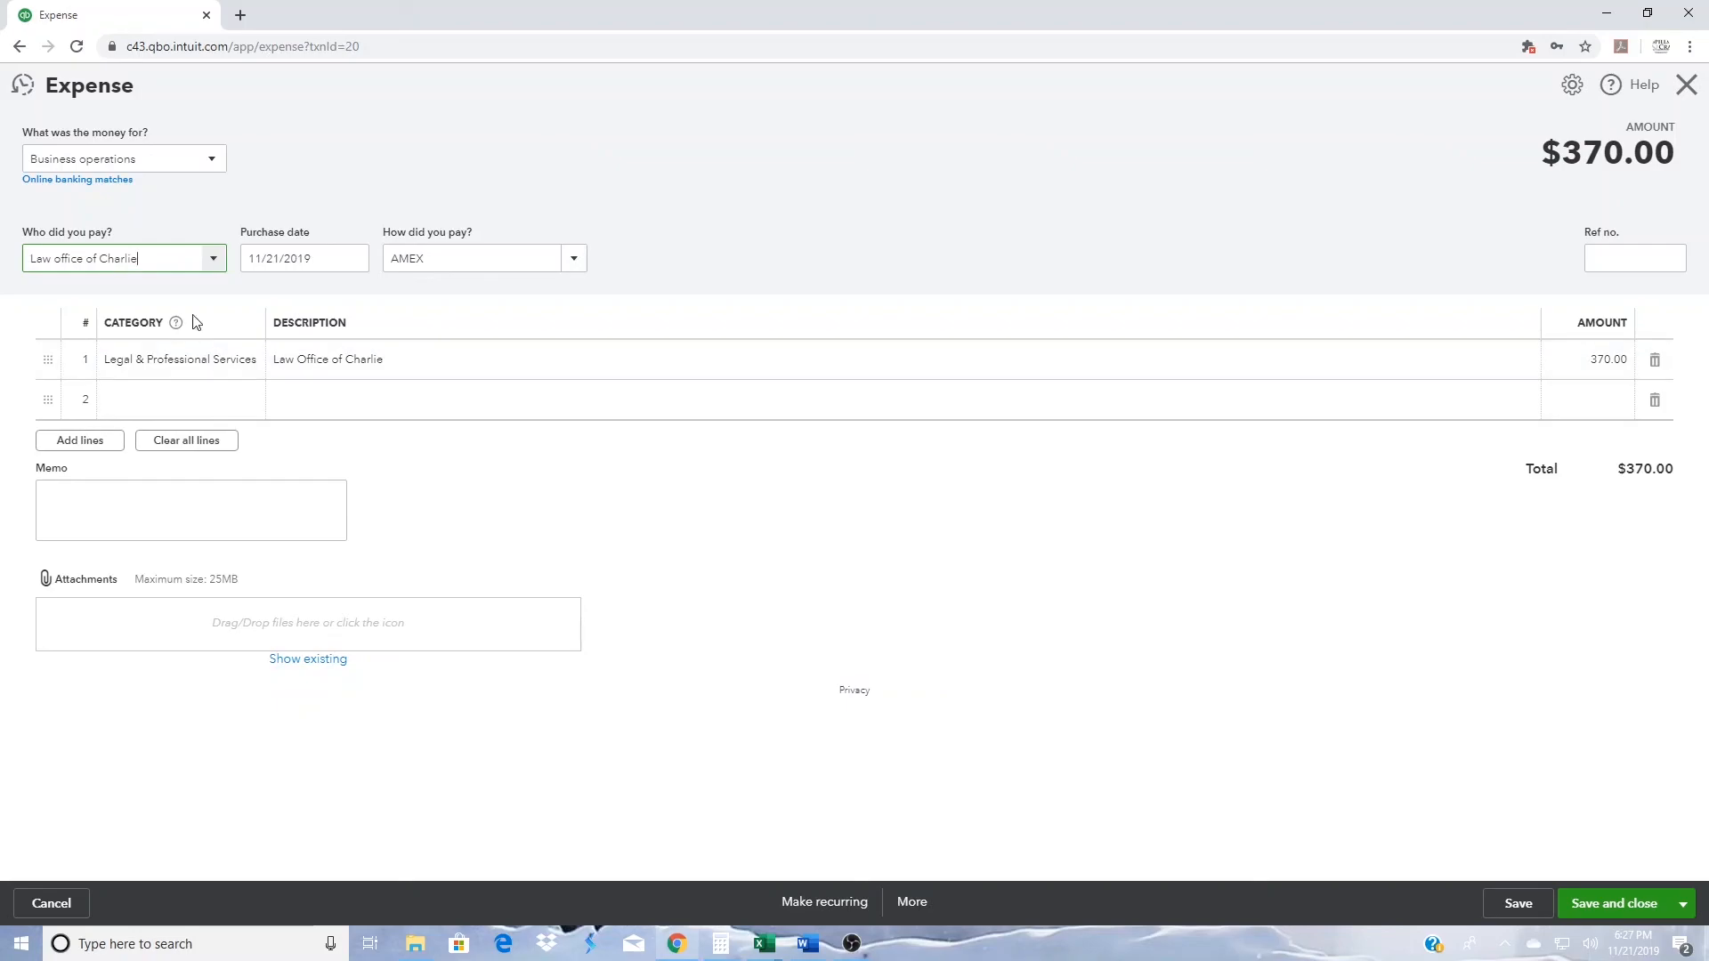
click(101, 182)
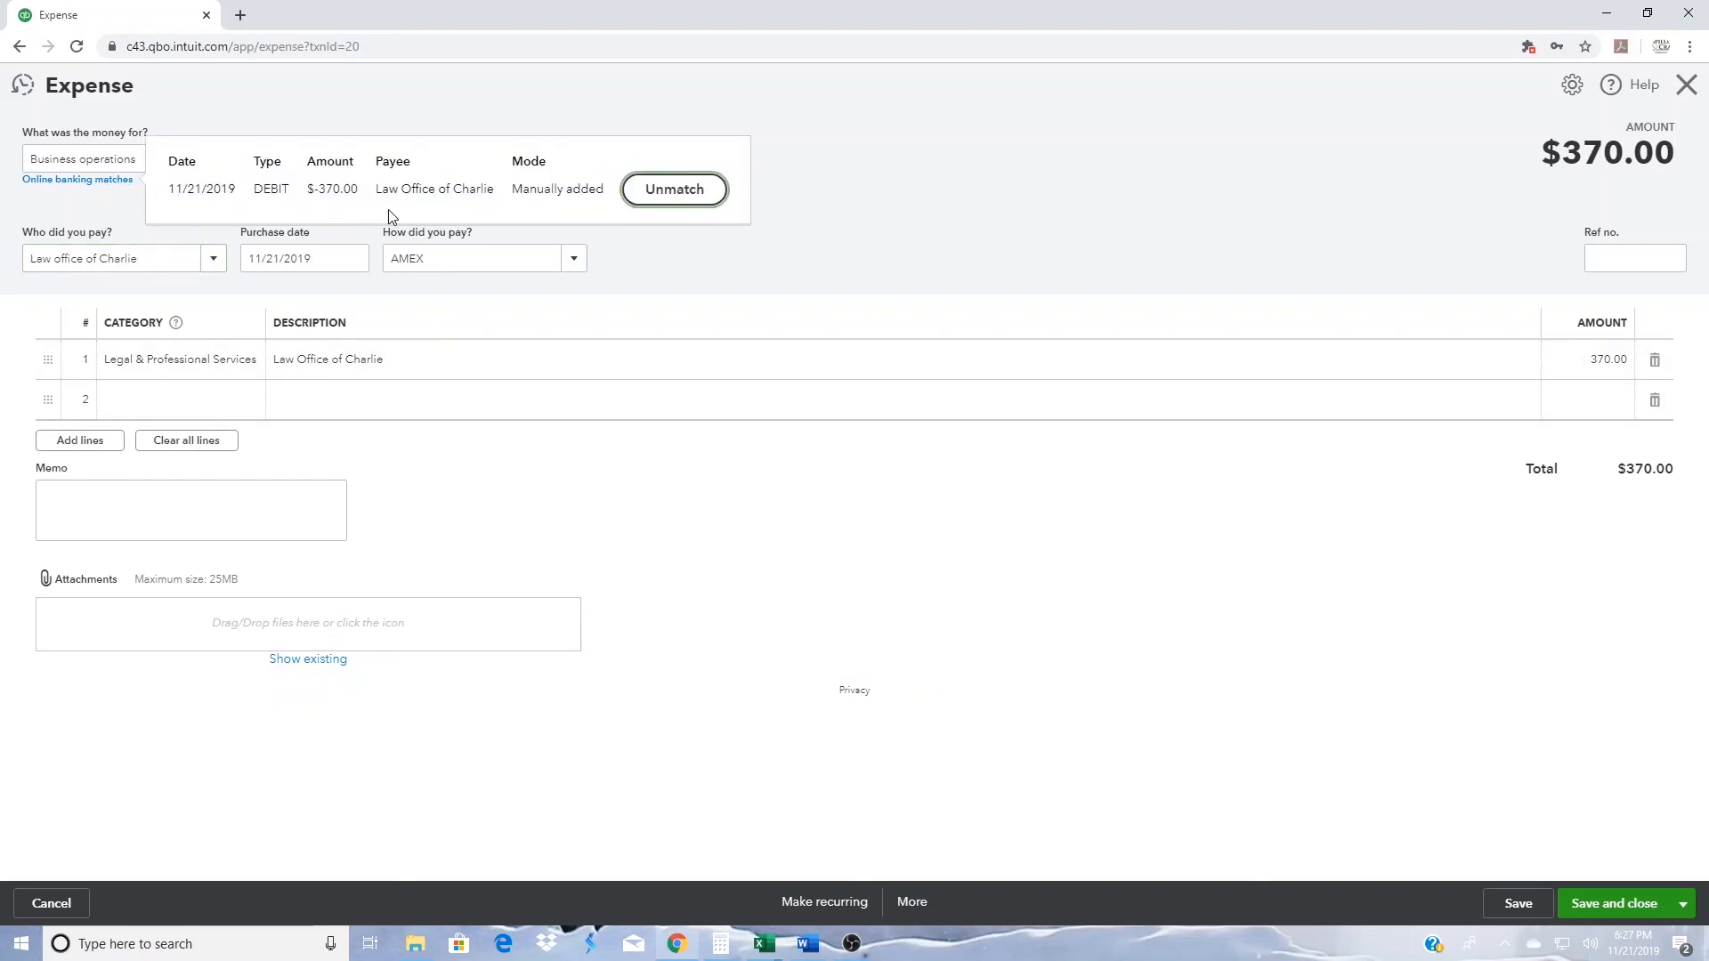
click(776, 229)
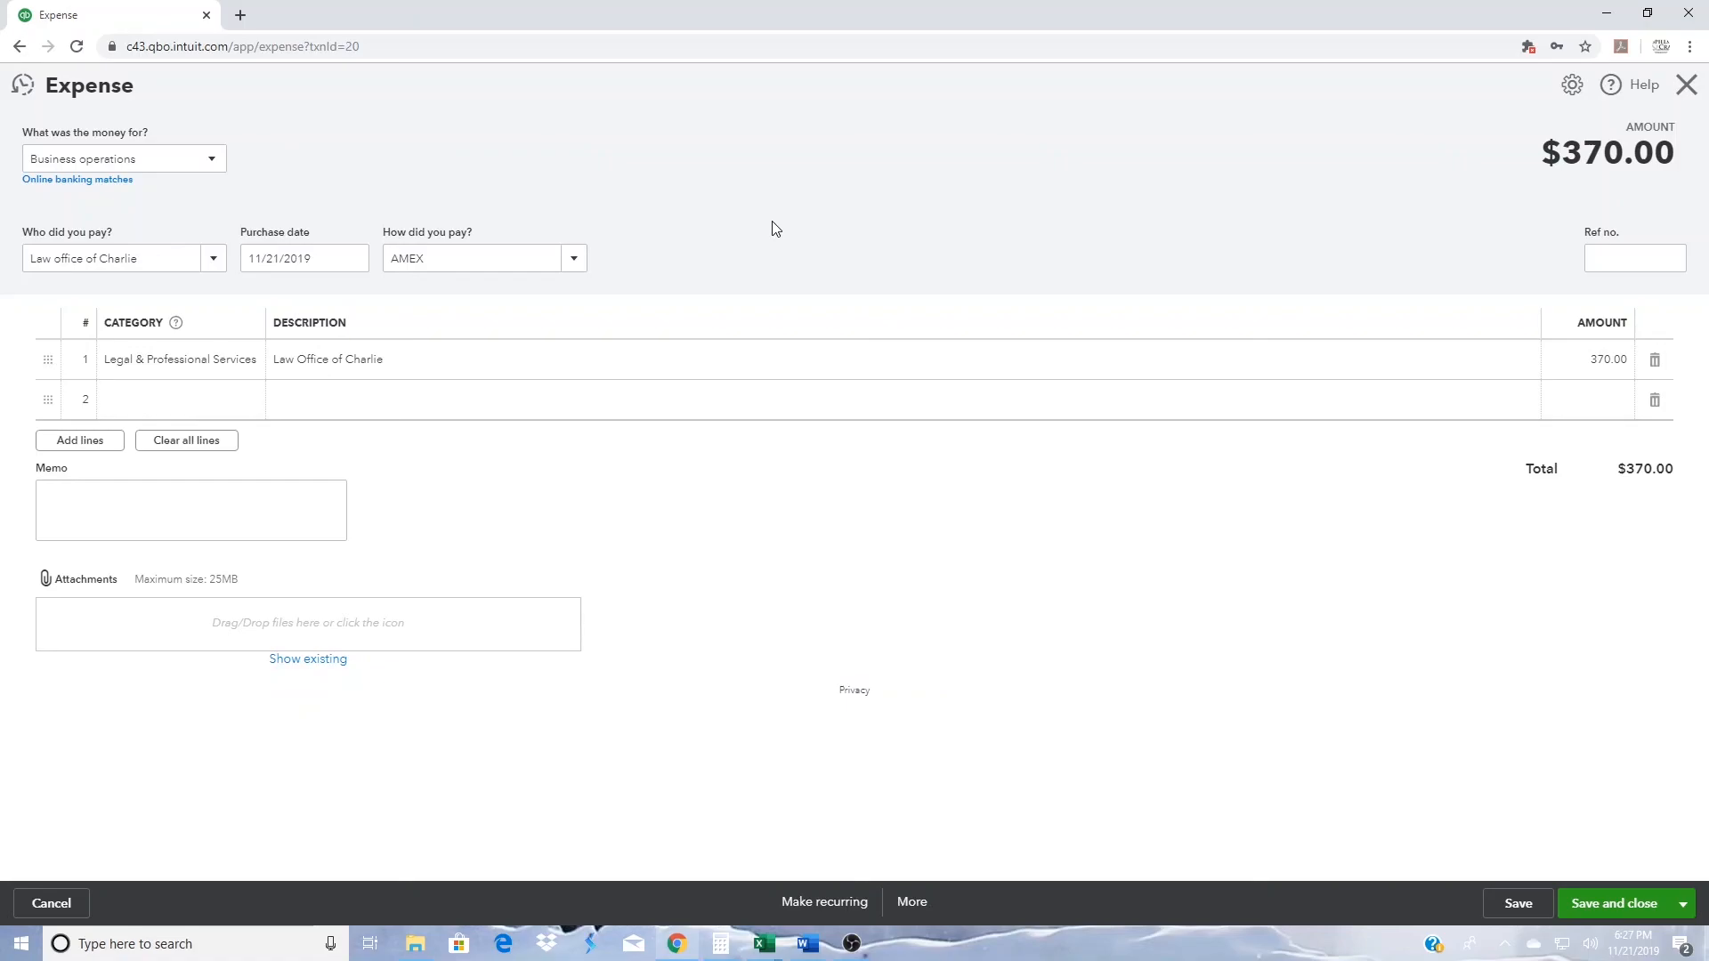
click(920, 904)
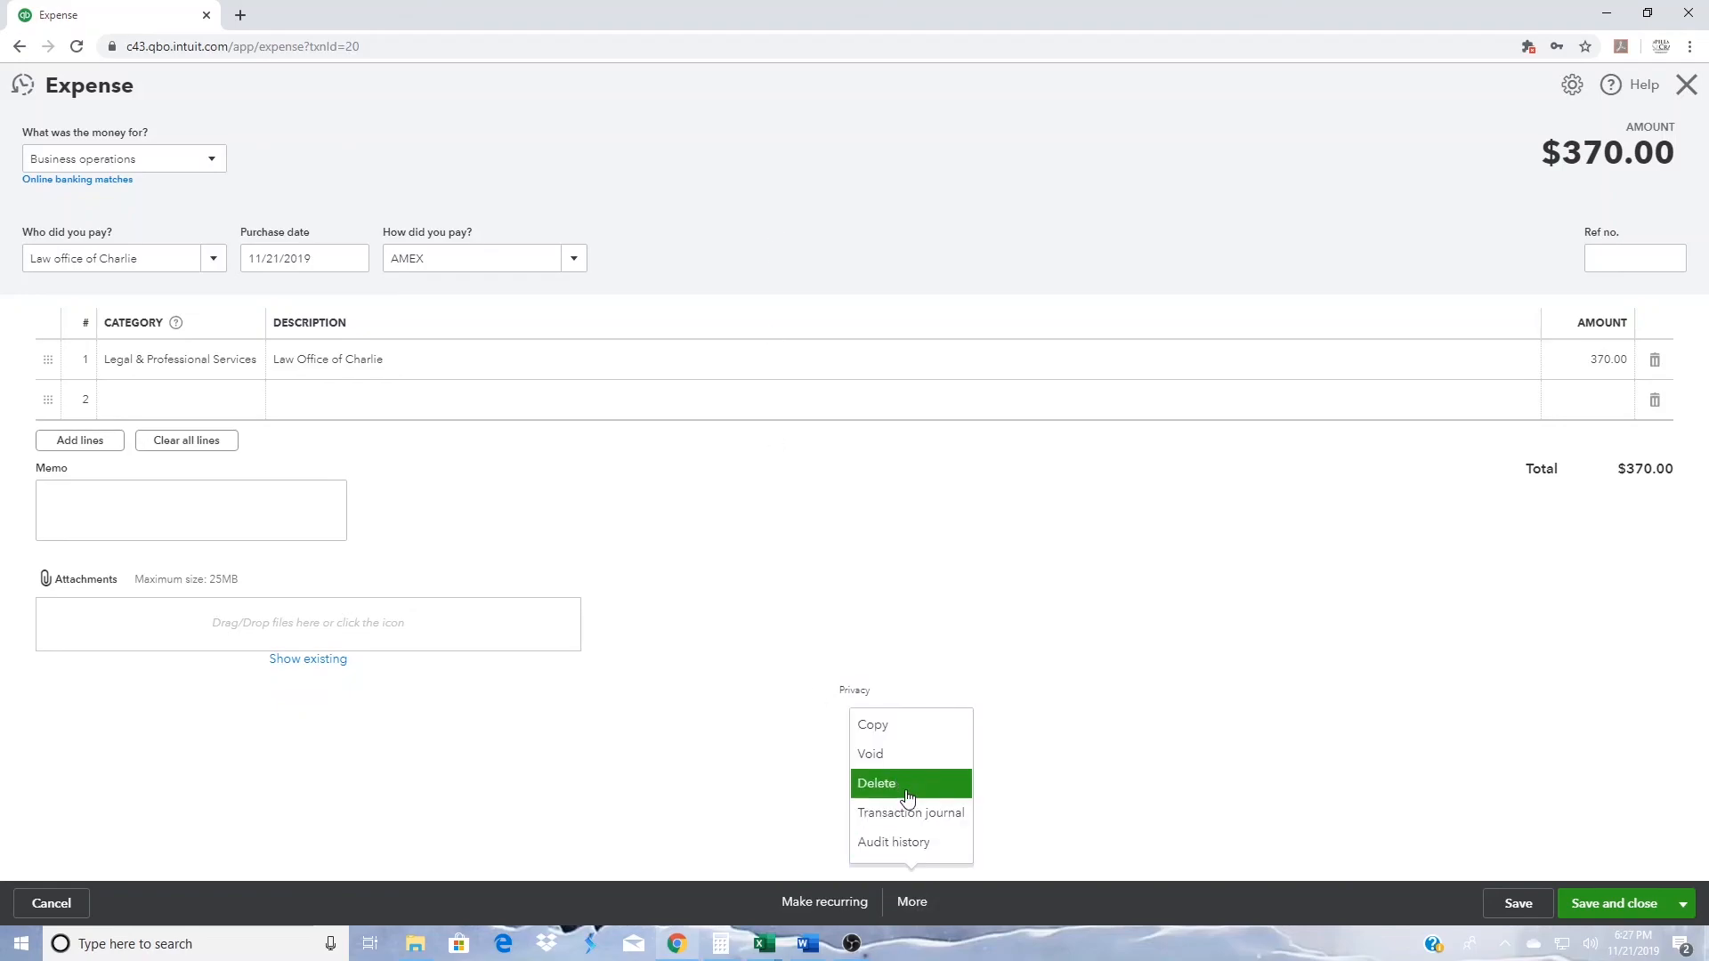
click(908, 793)
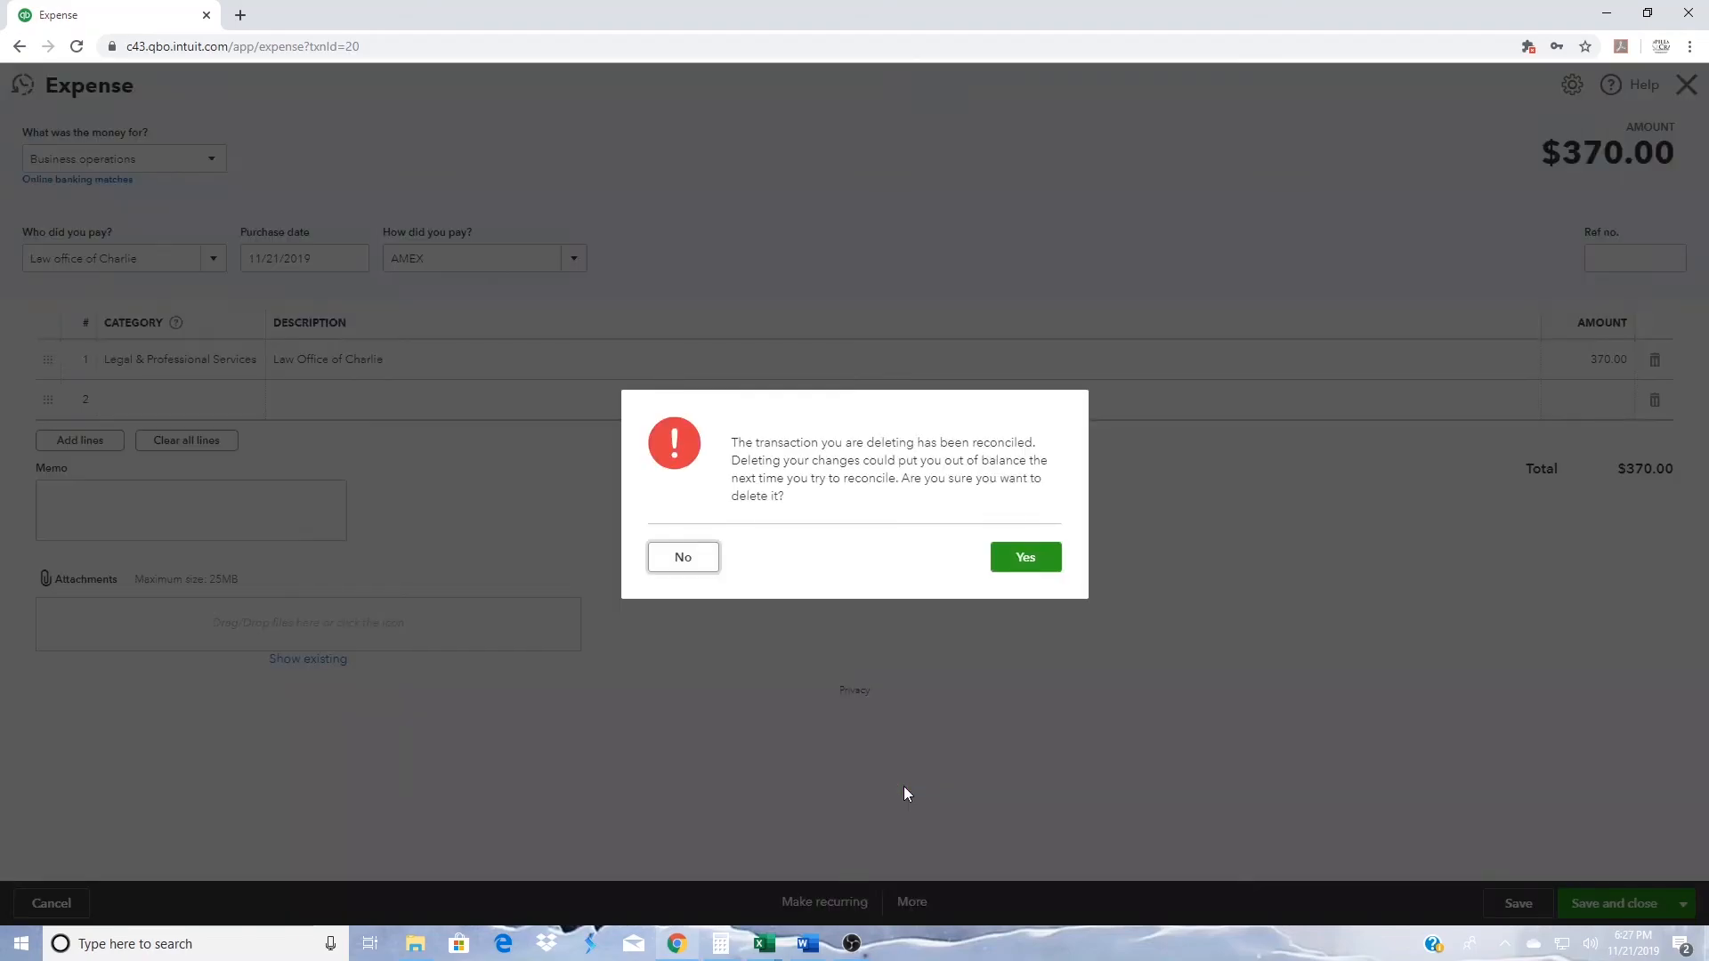
click(1026, 558)
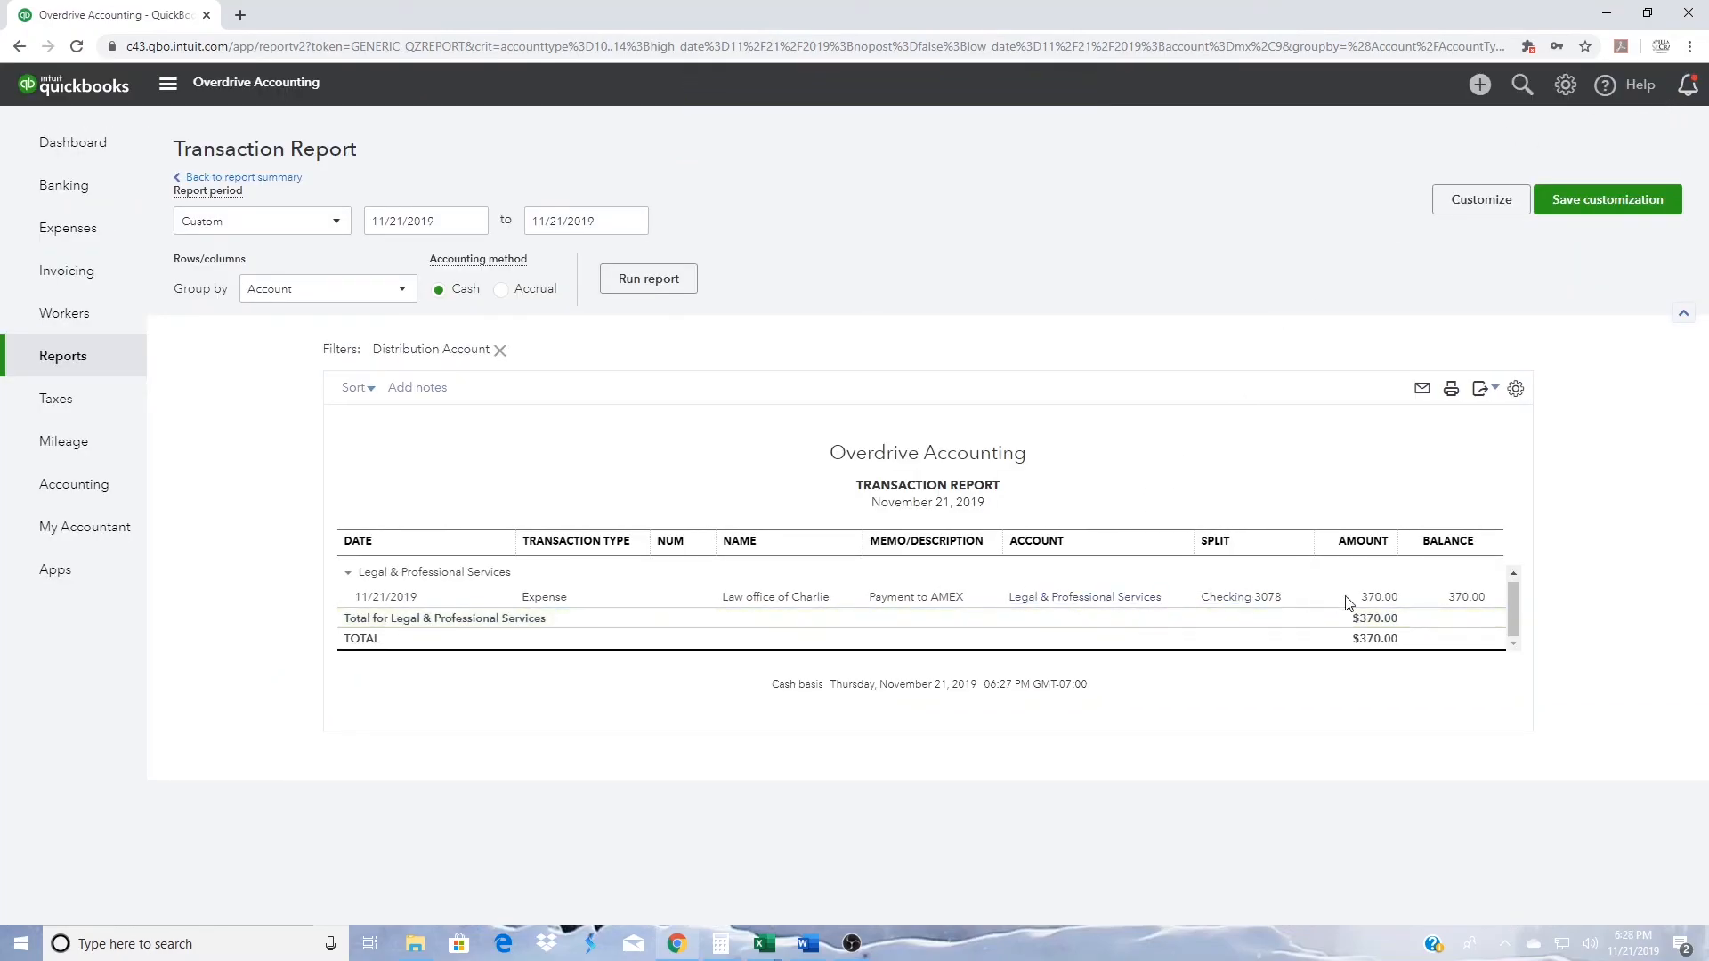
- Delete the remaining $370.00 Legal & Professional Services expense described as Payment to AMEX, accepting the deletion of the reconciled transaction
click(1391, 603)
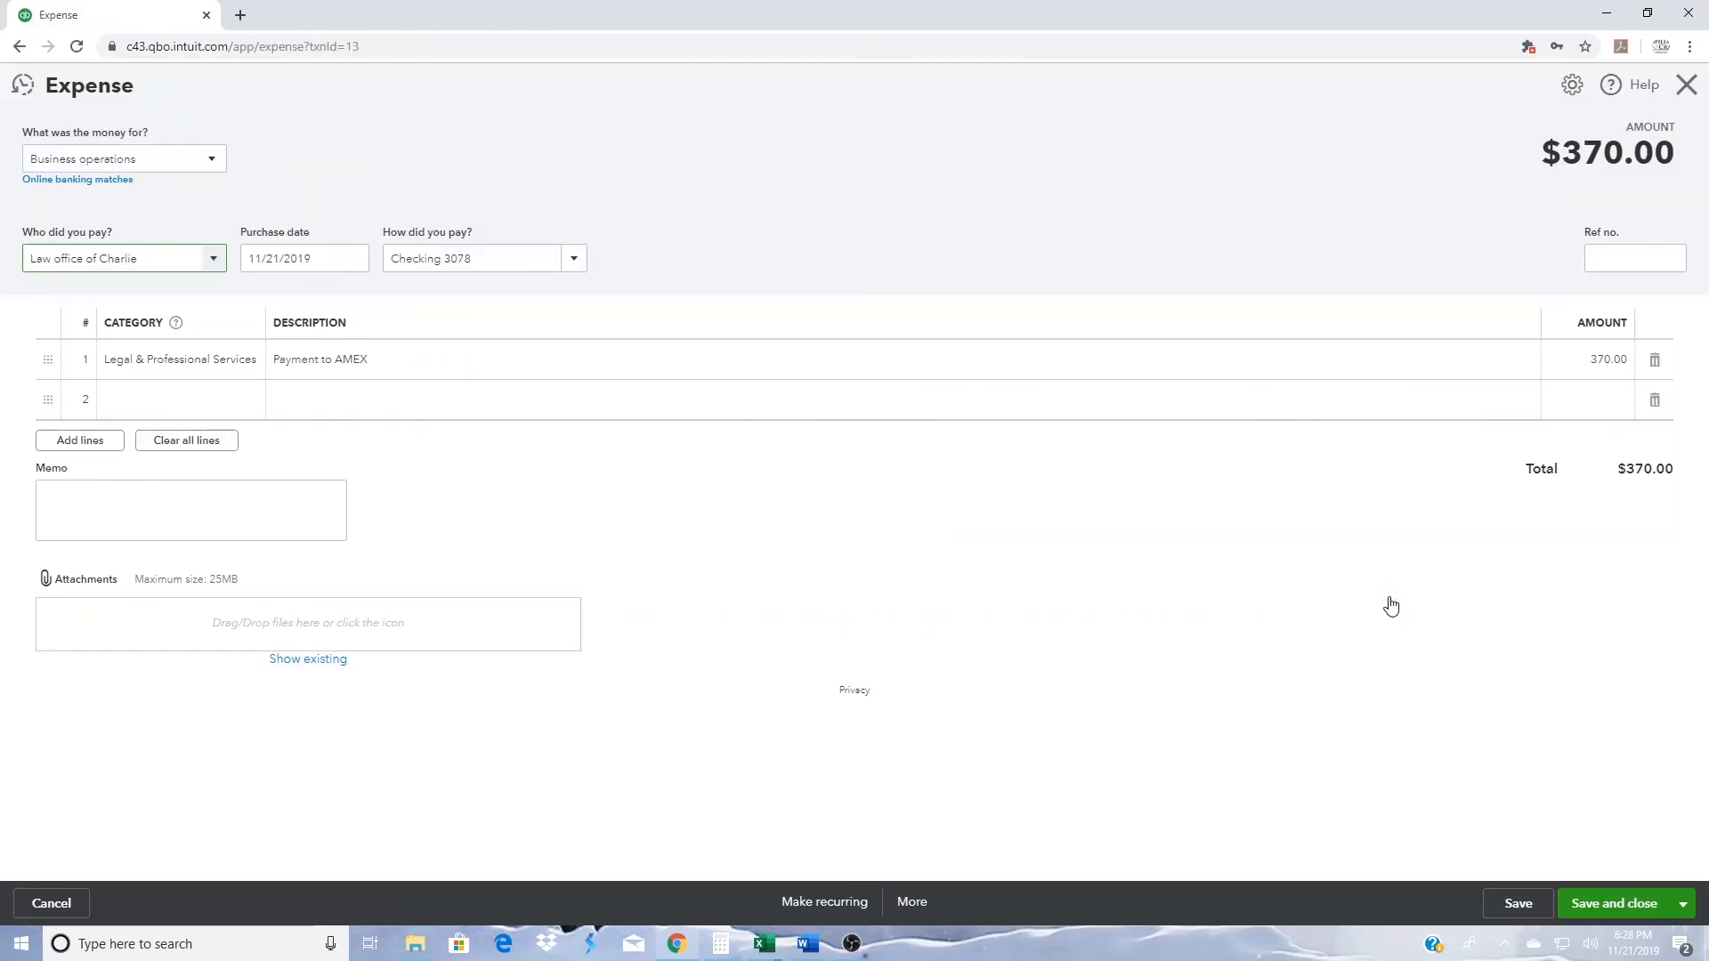
click(909, 903)
click(896, 786)
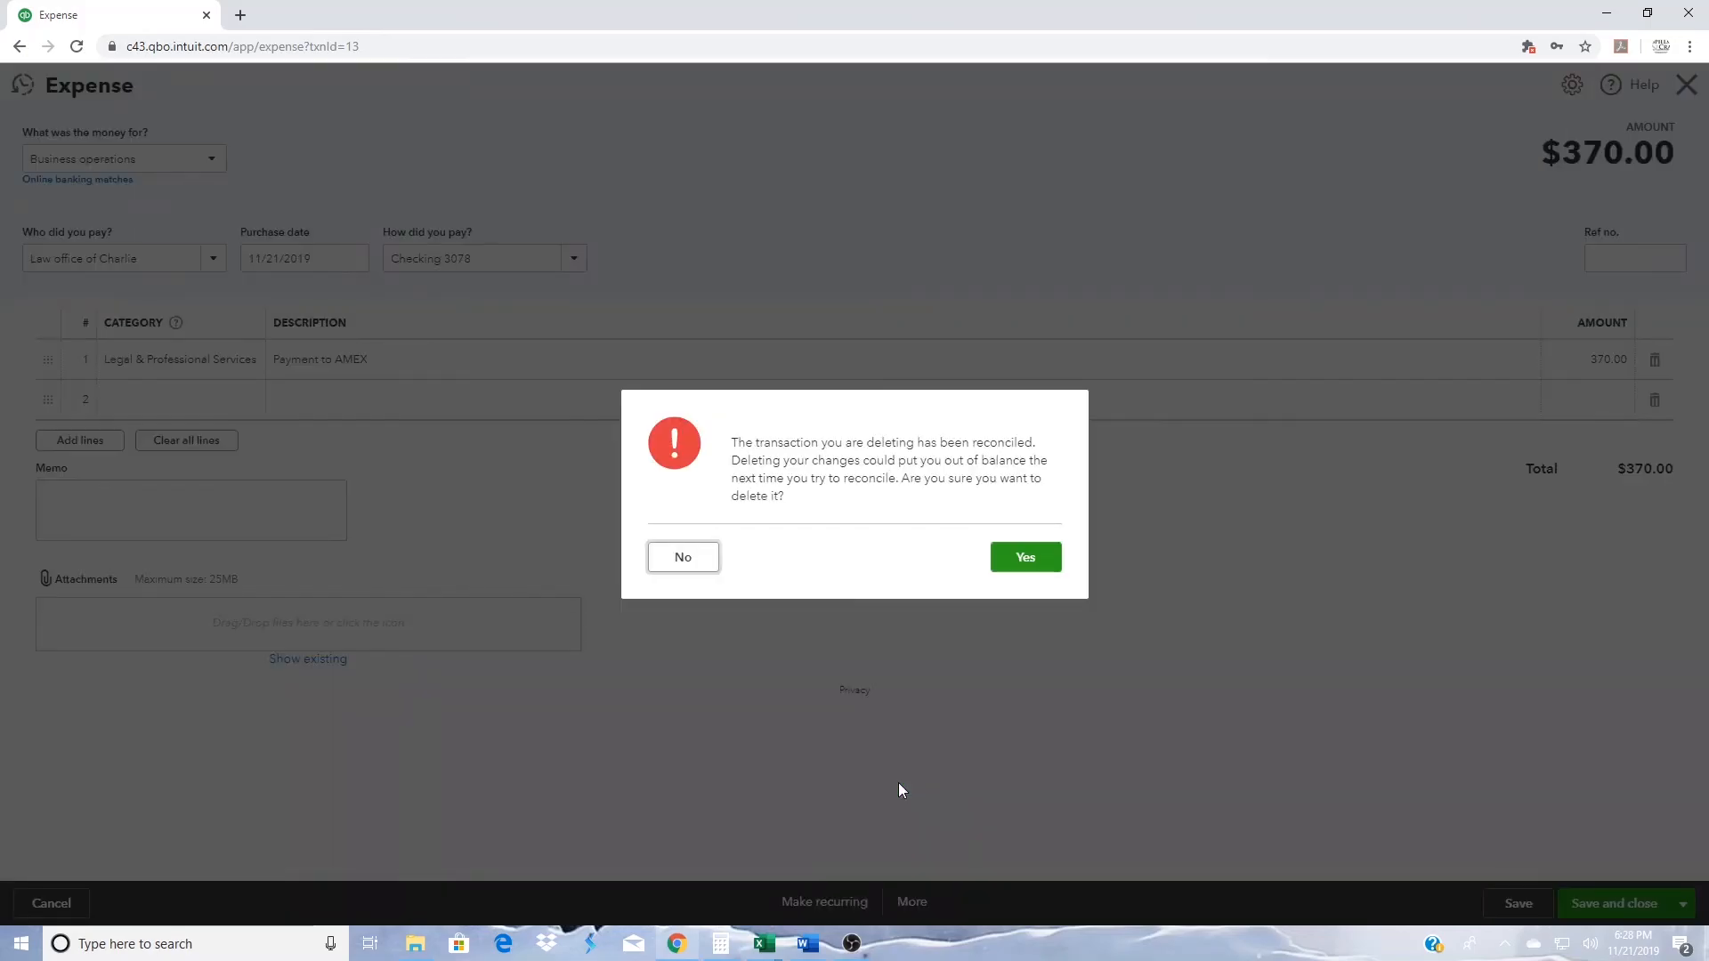
click(1041, 564)
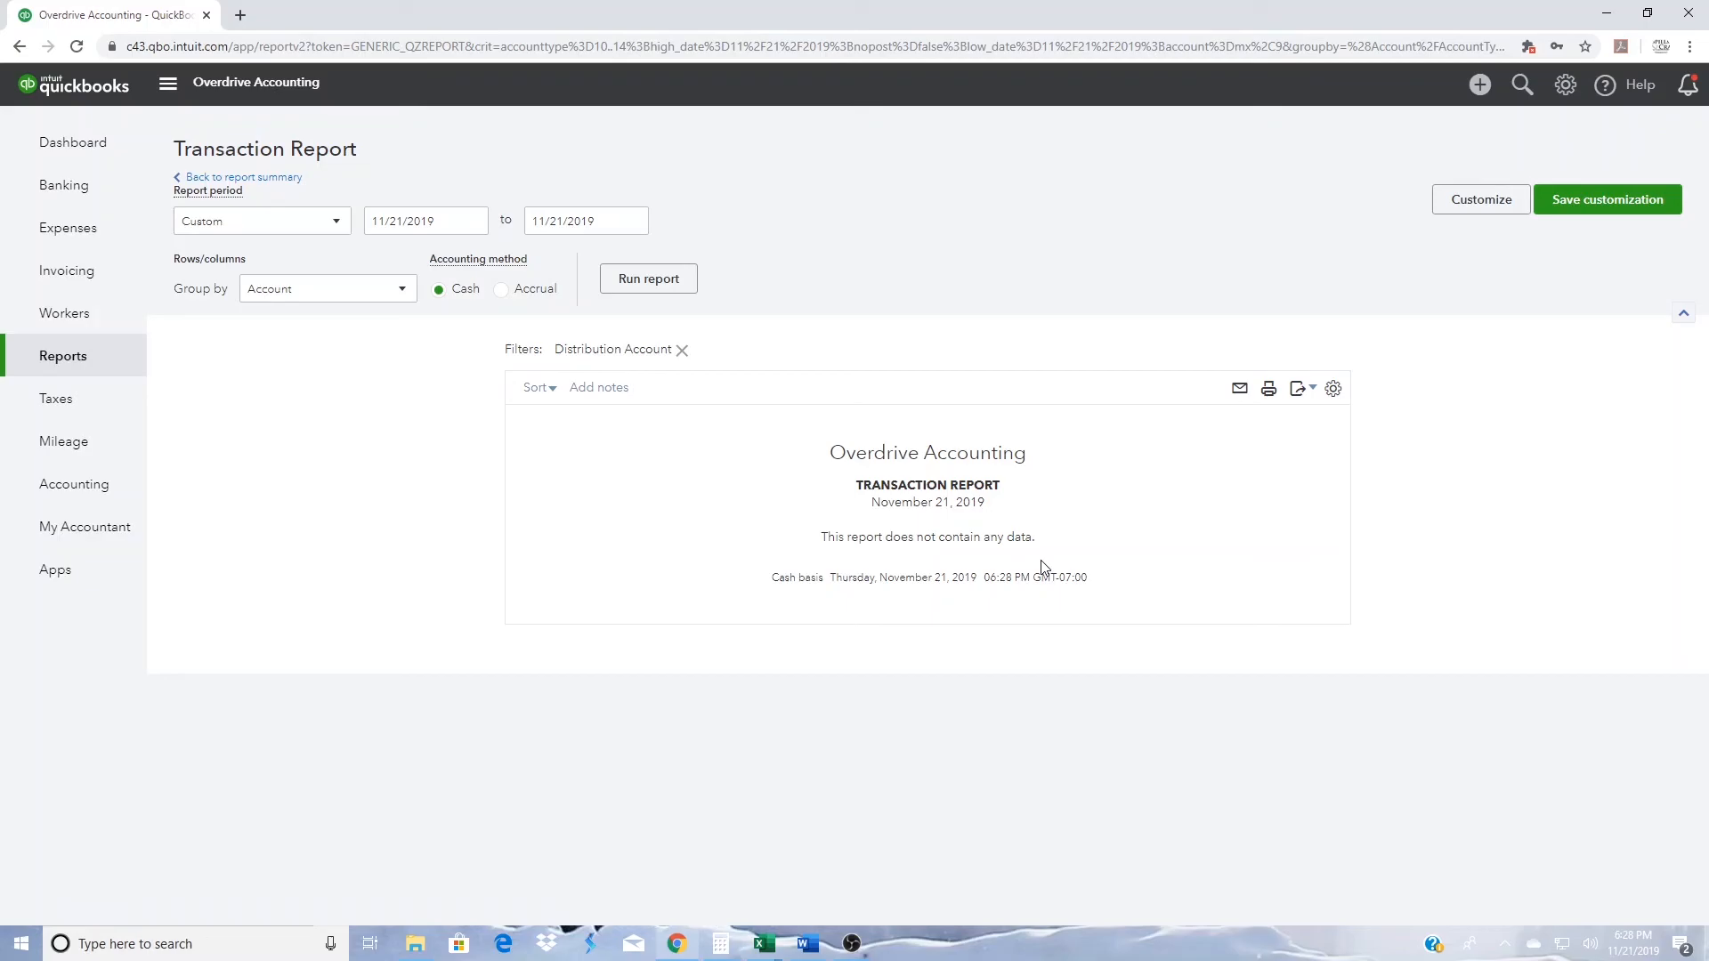
- Check the pending law office charge in the AMEX feed, and record the checking account's $370.00 American Express entry as a transfer to AMEX
click(29, 189)
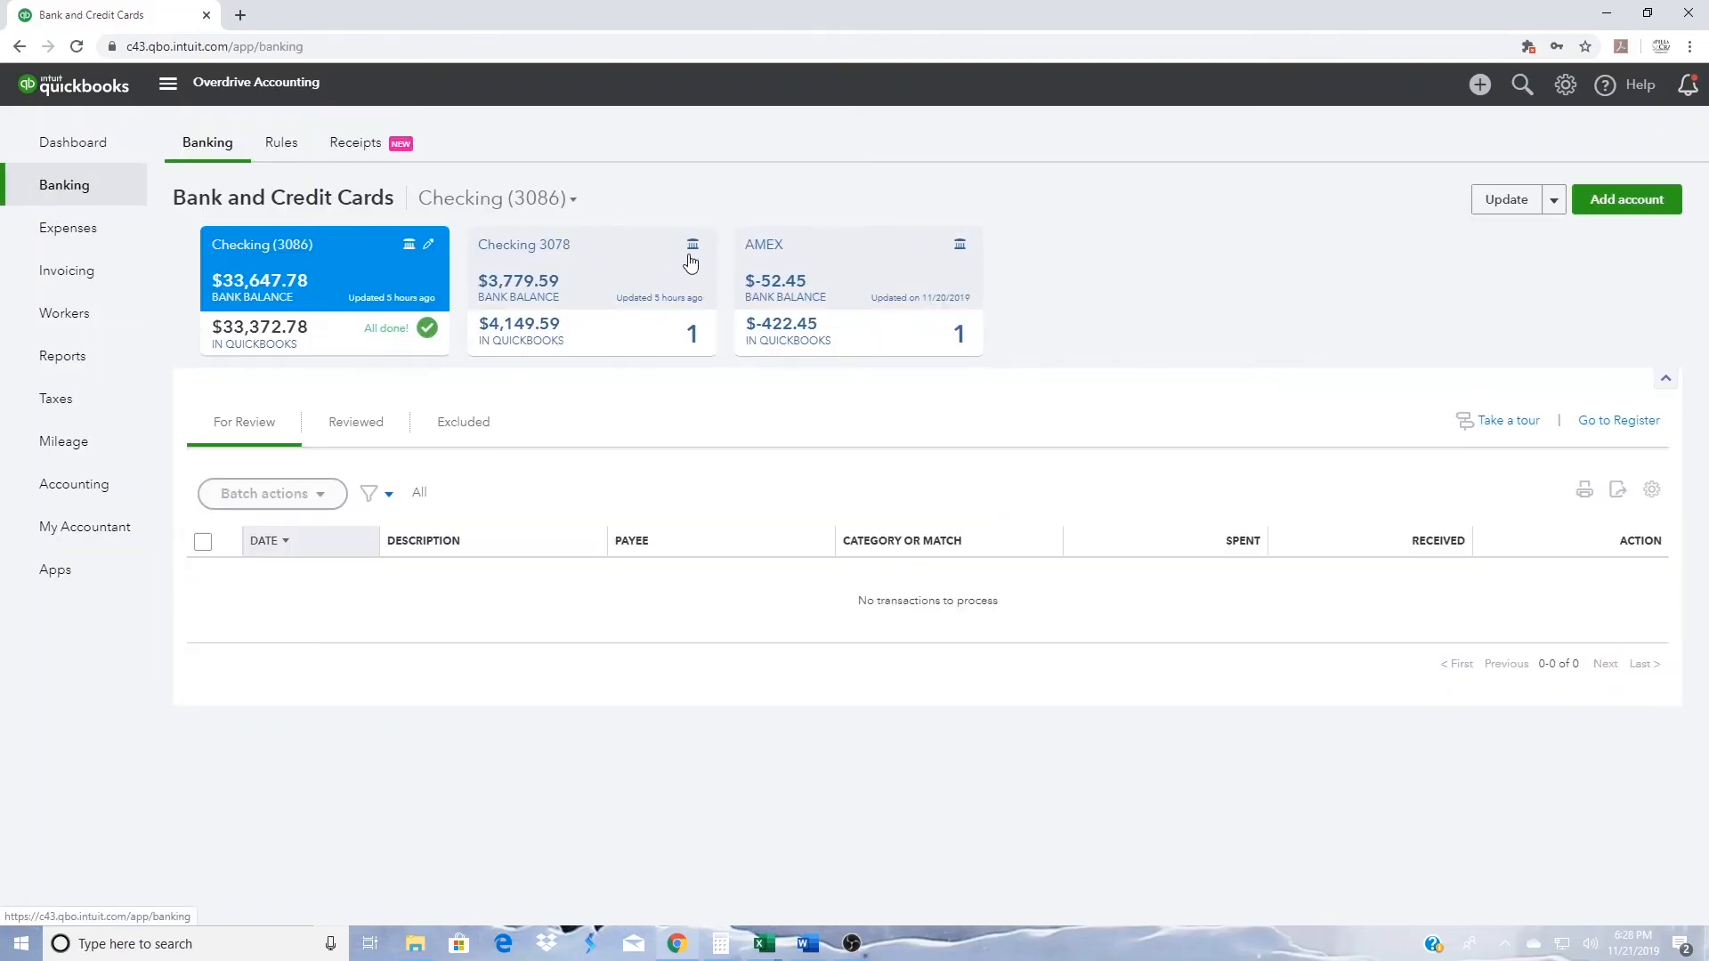
click(801, 267)
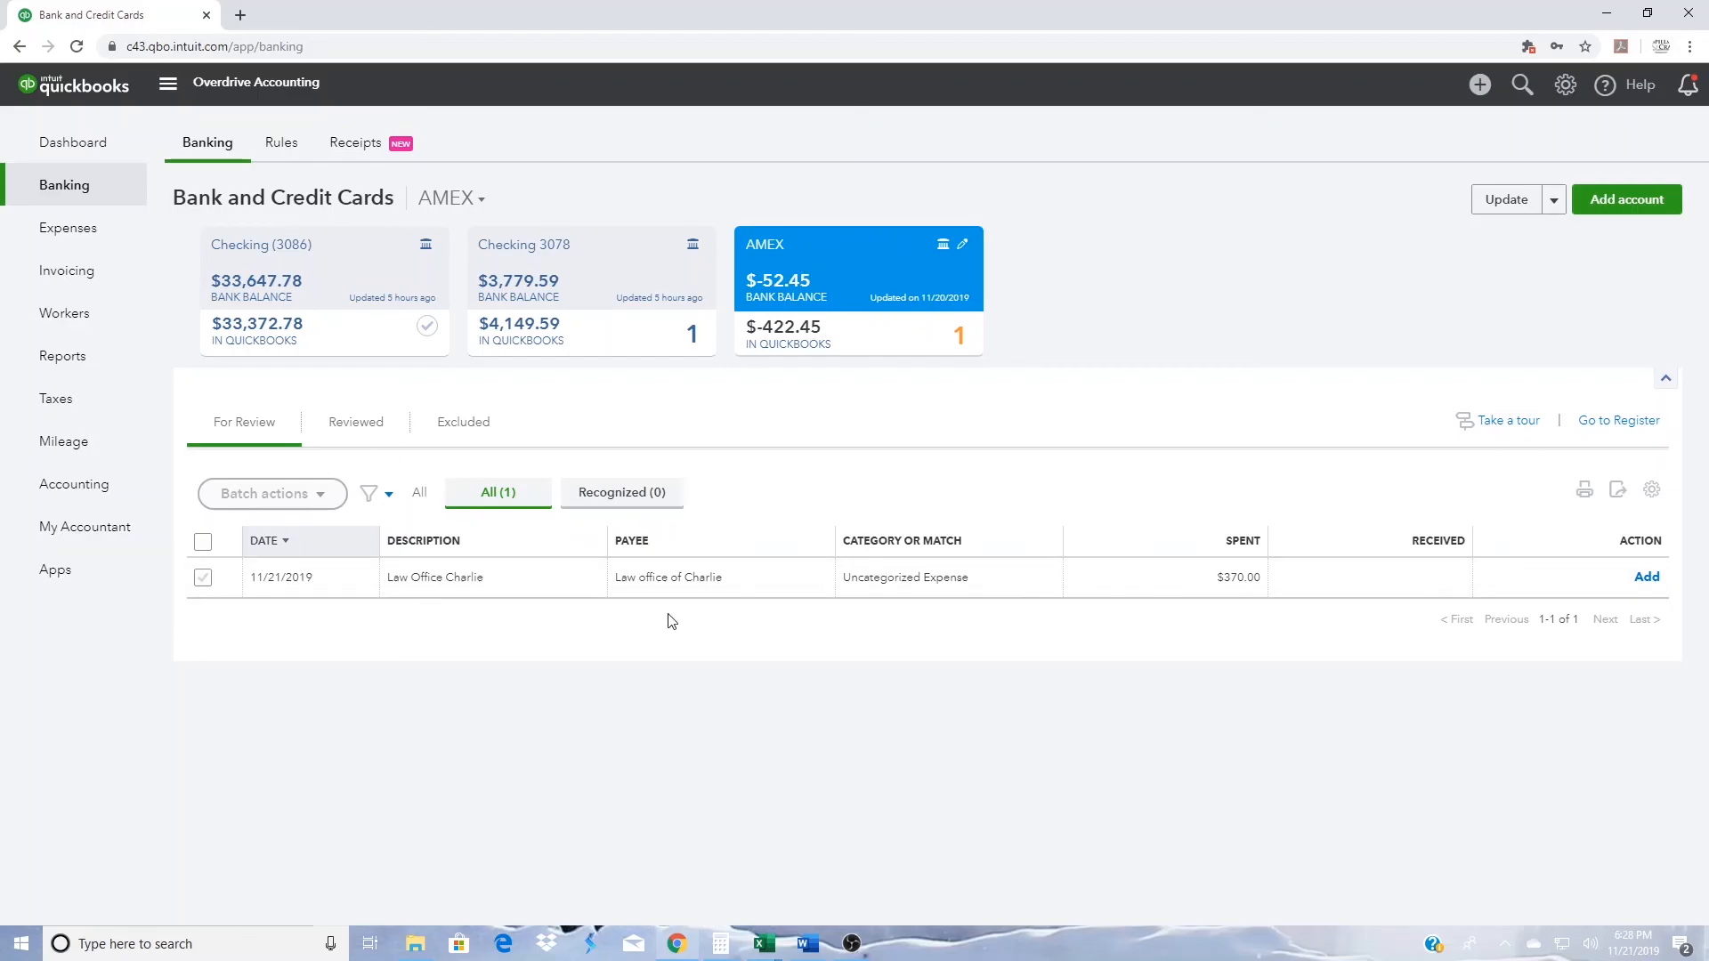
click(678, 589)
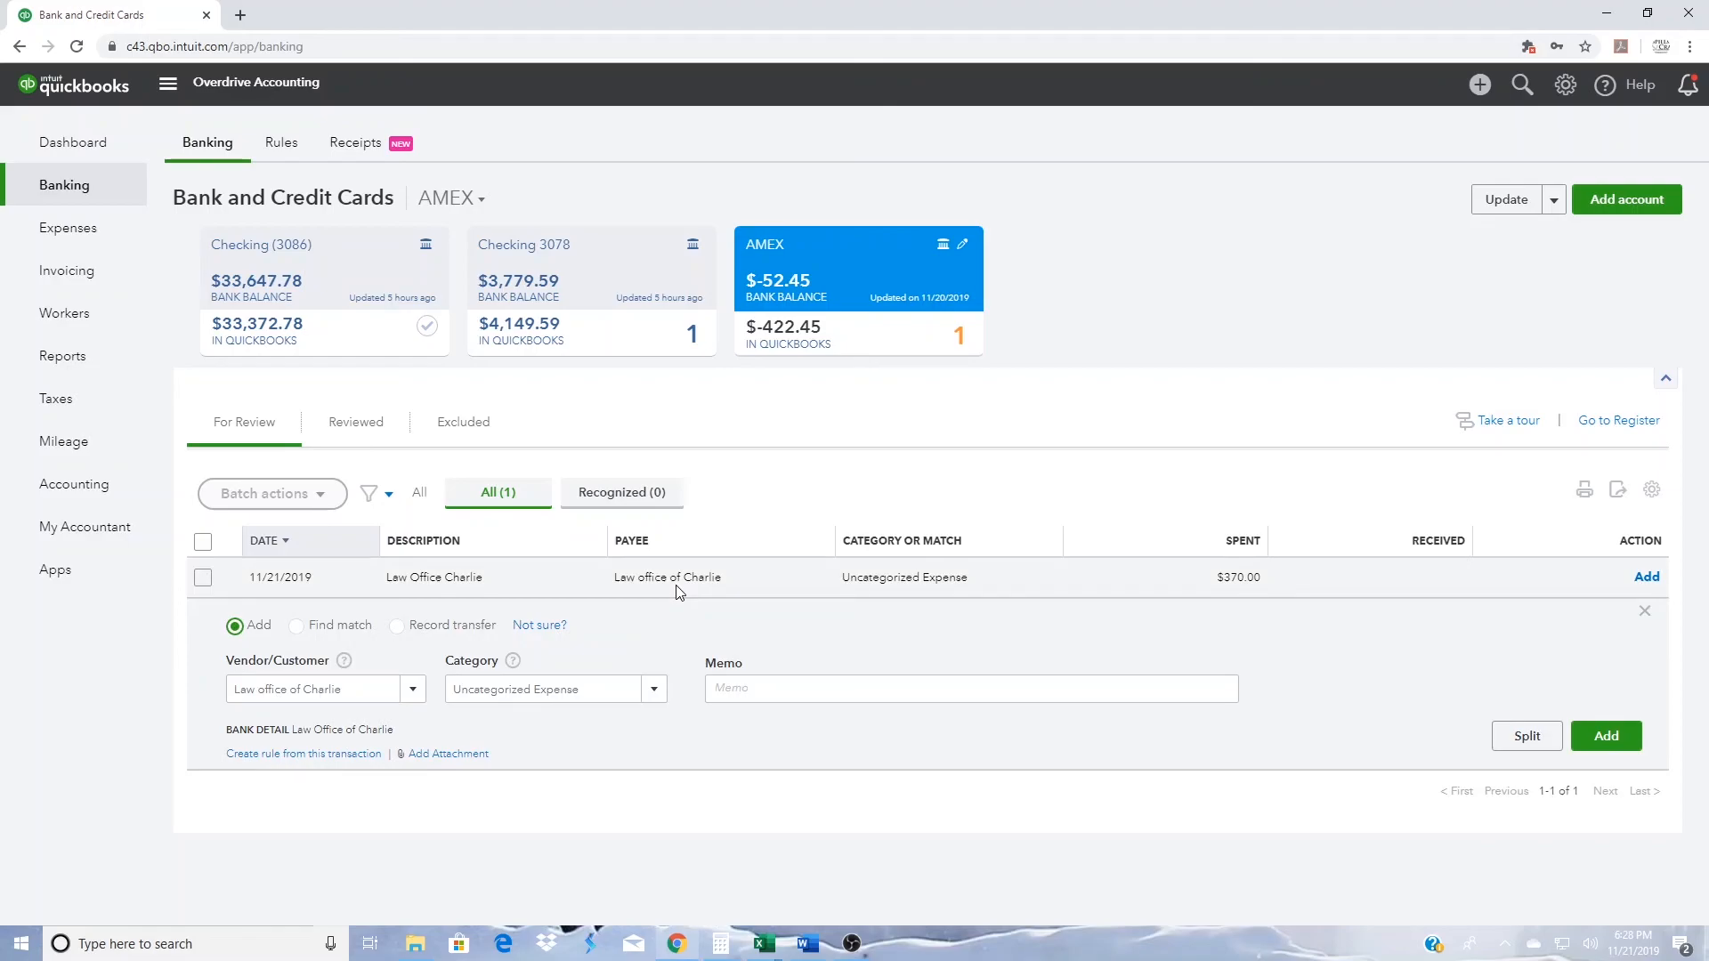
click(575, 273)
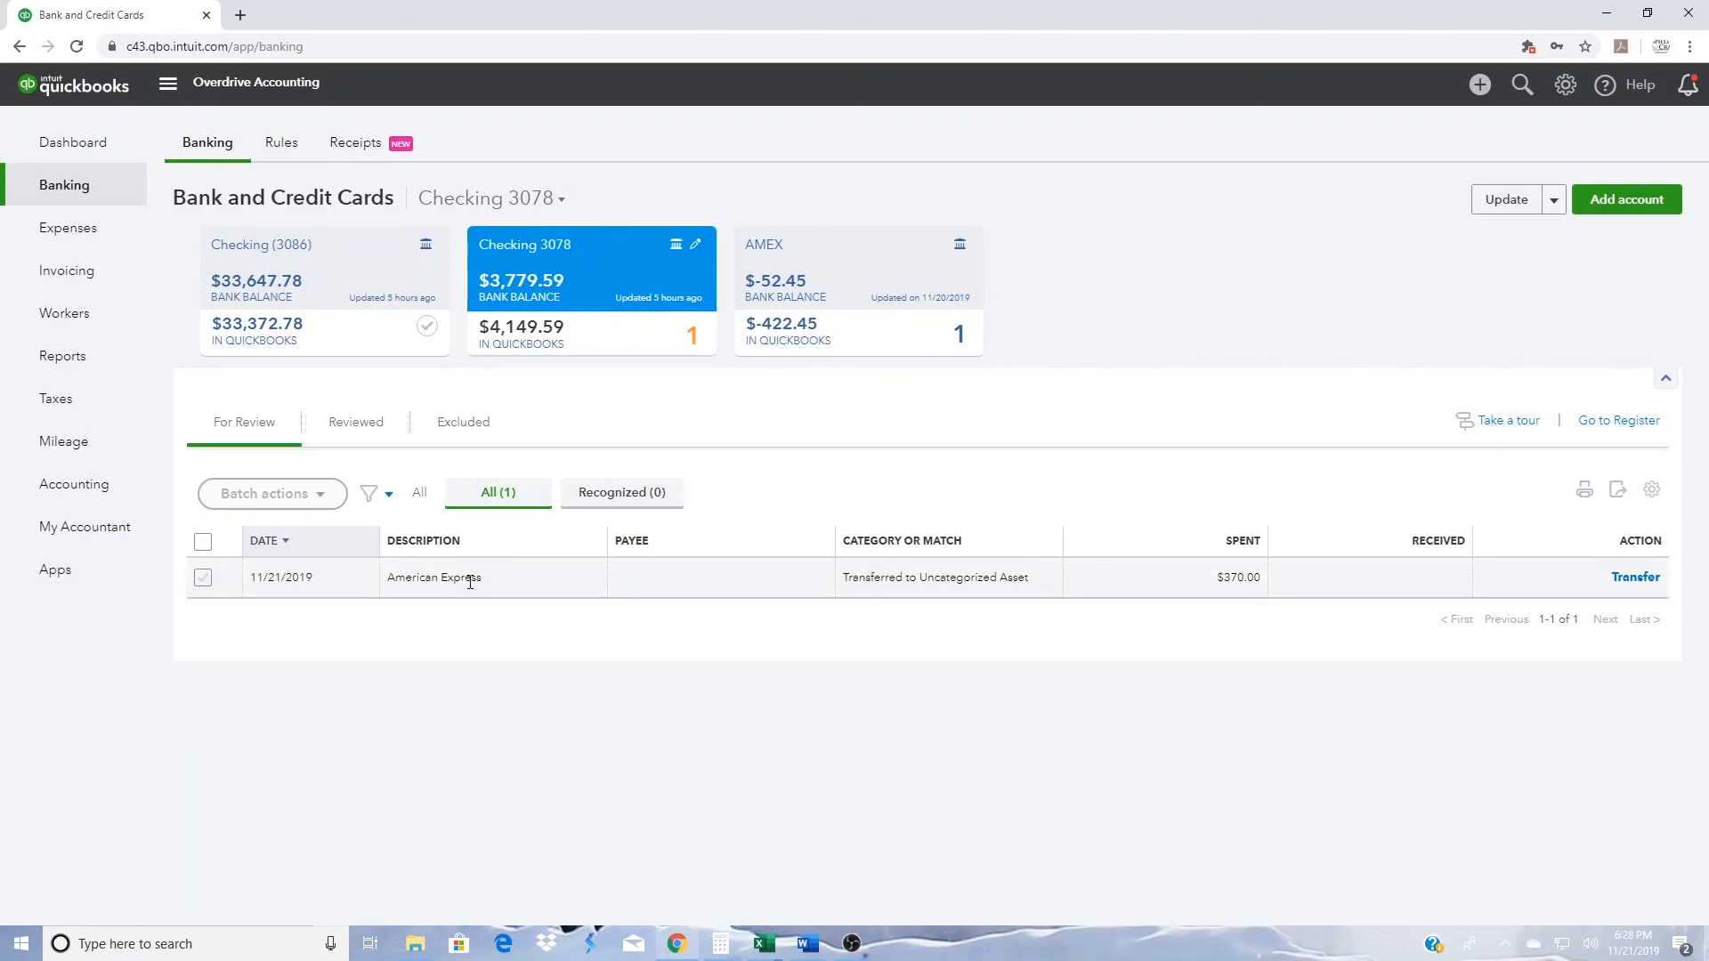
click(662, 581)
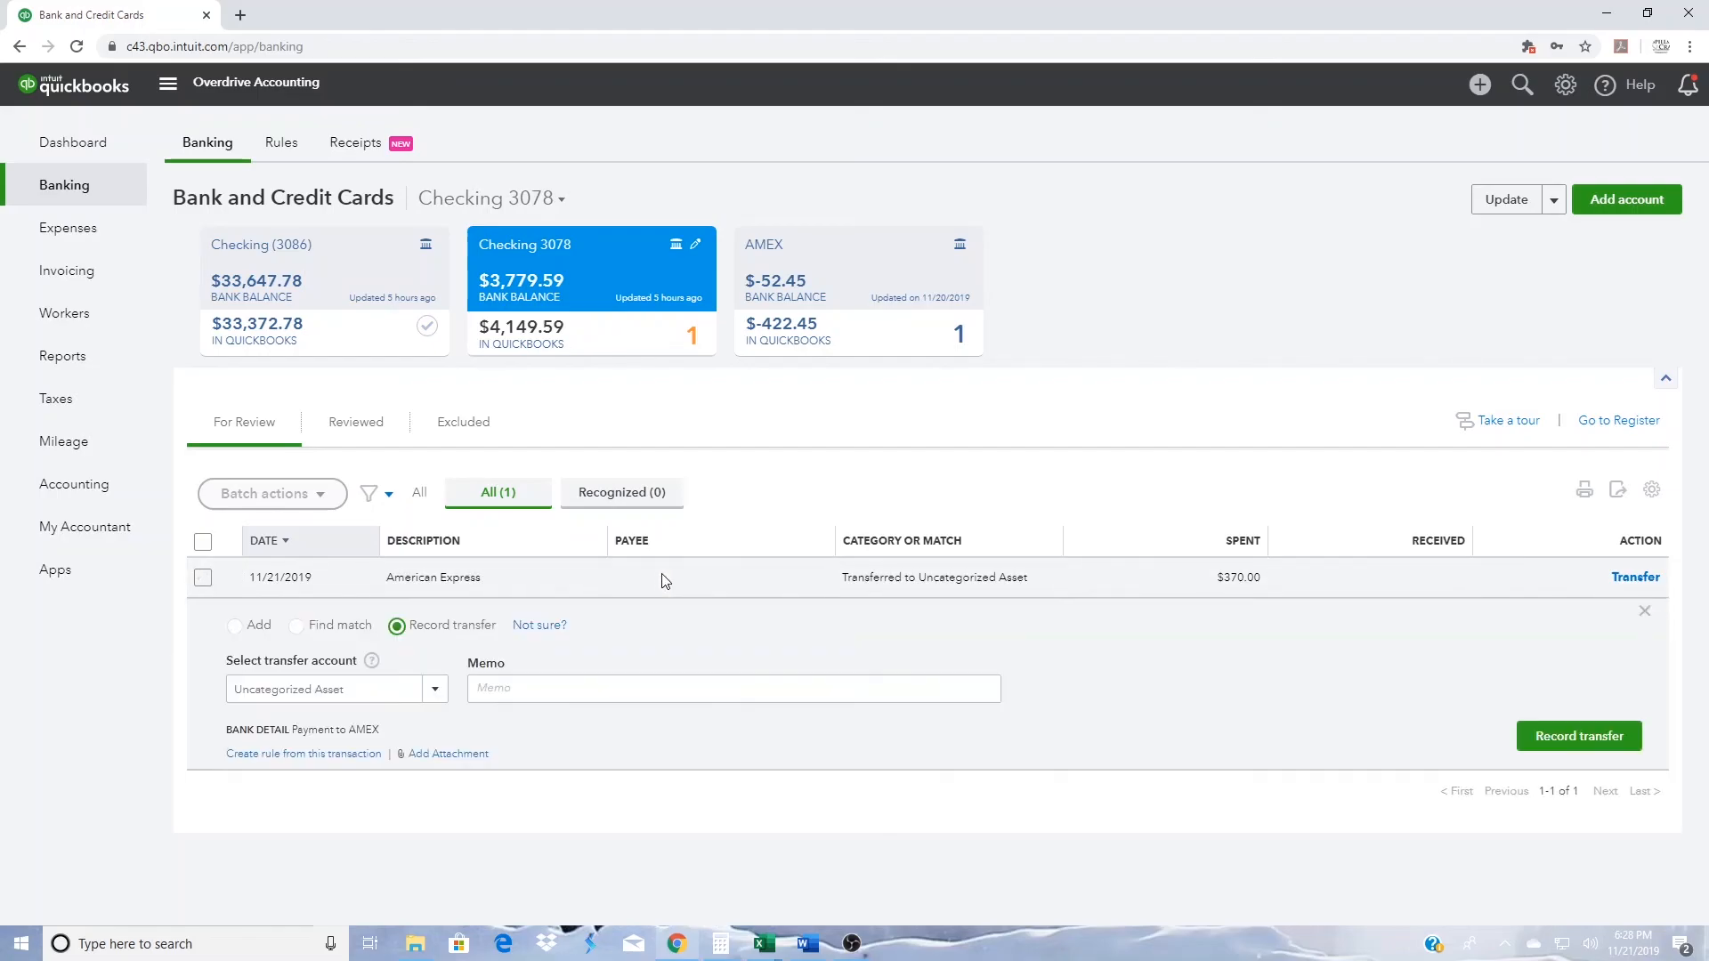
click(409, 689)
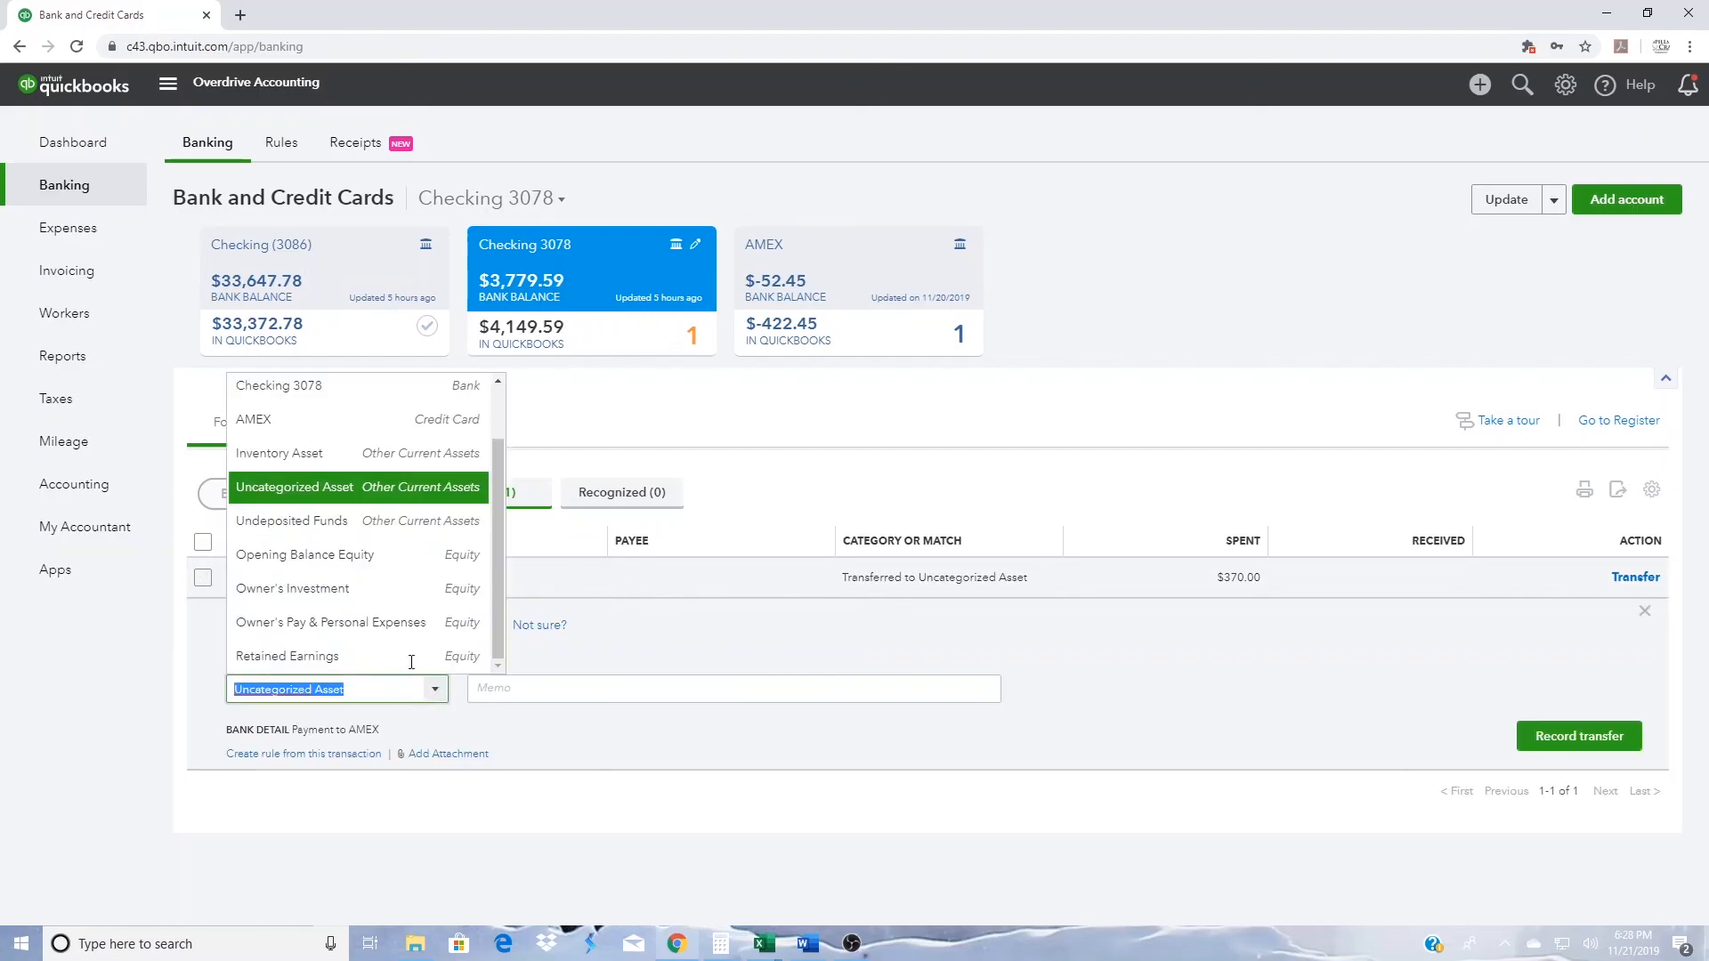
click(340, 425)
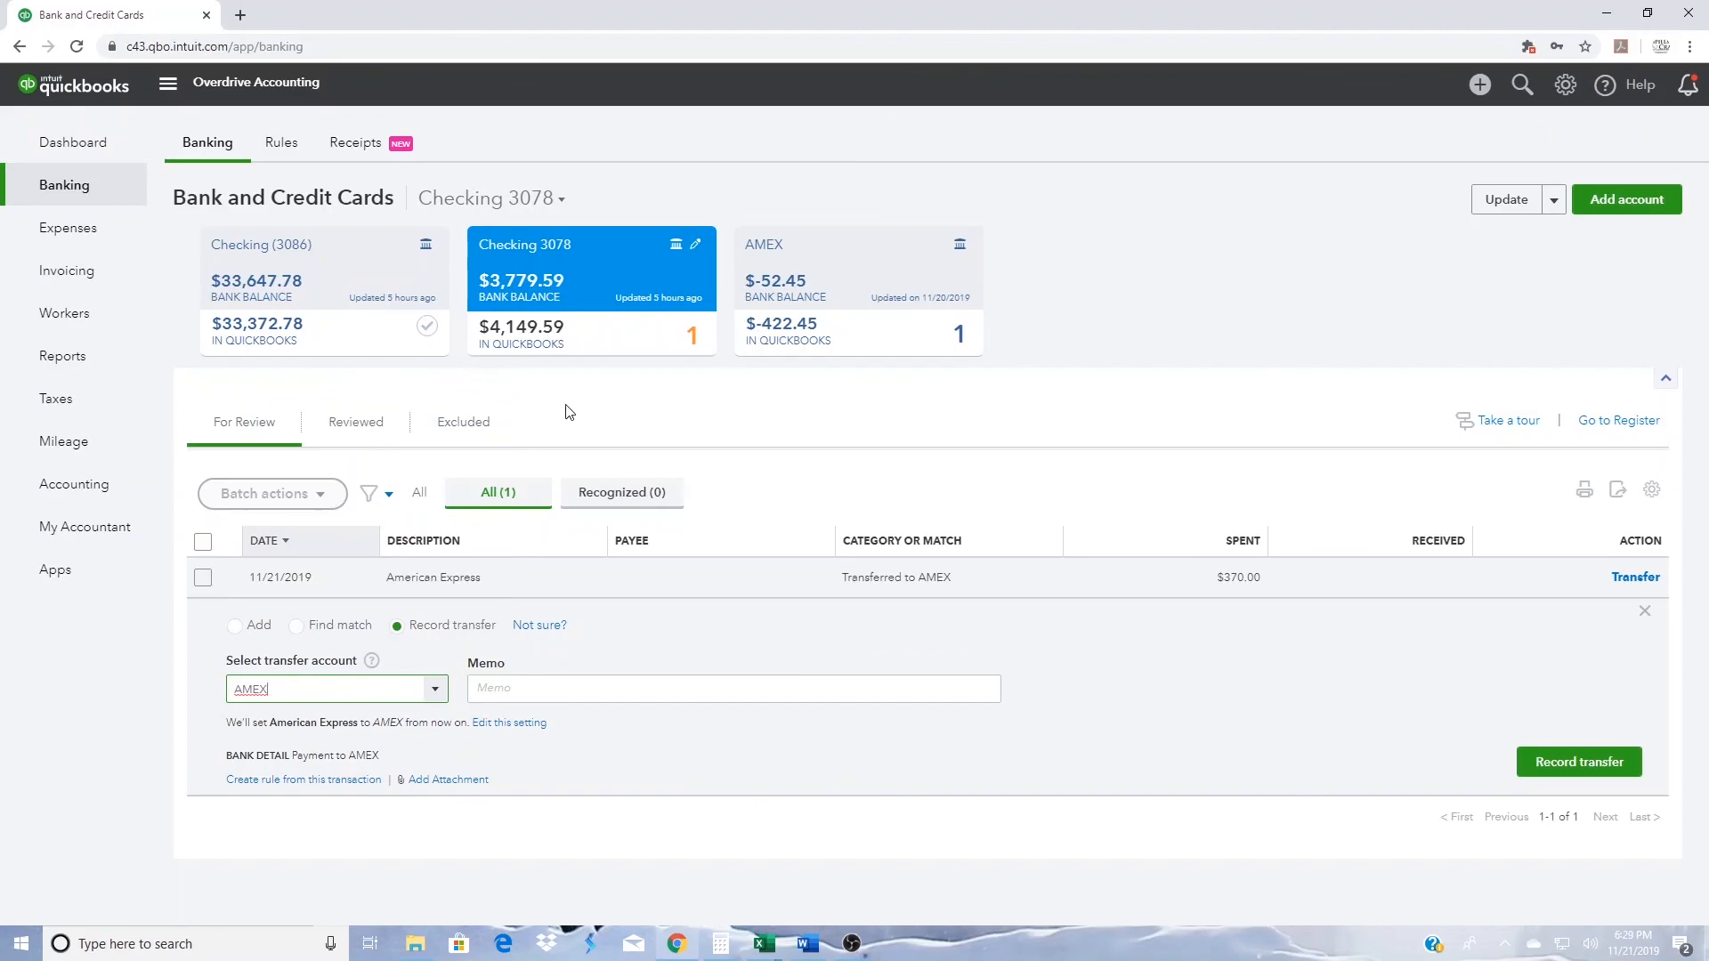
click(1574, 771)
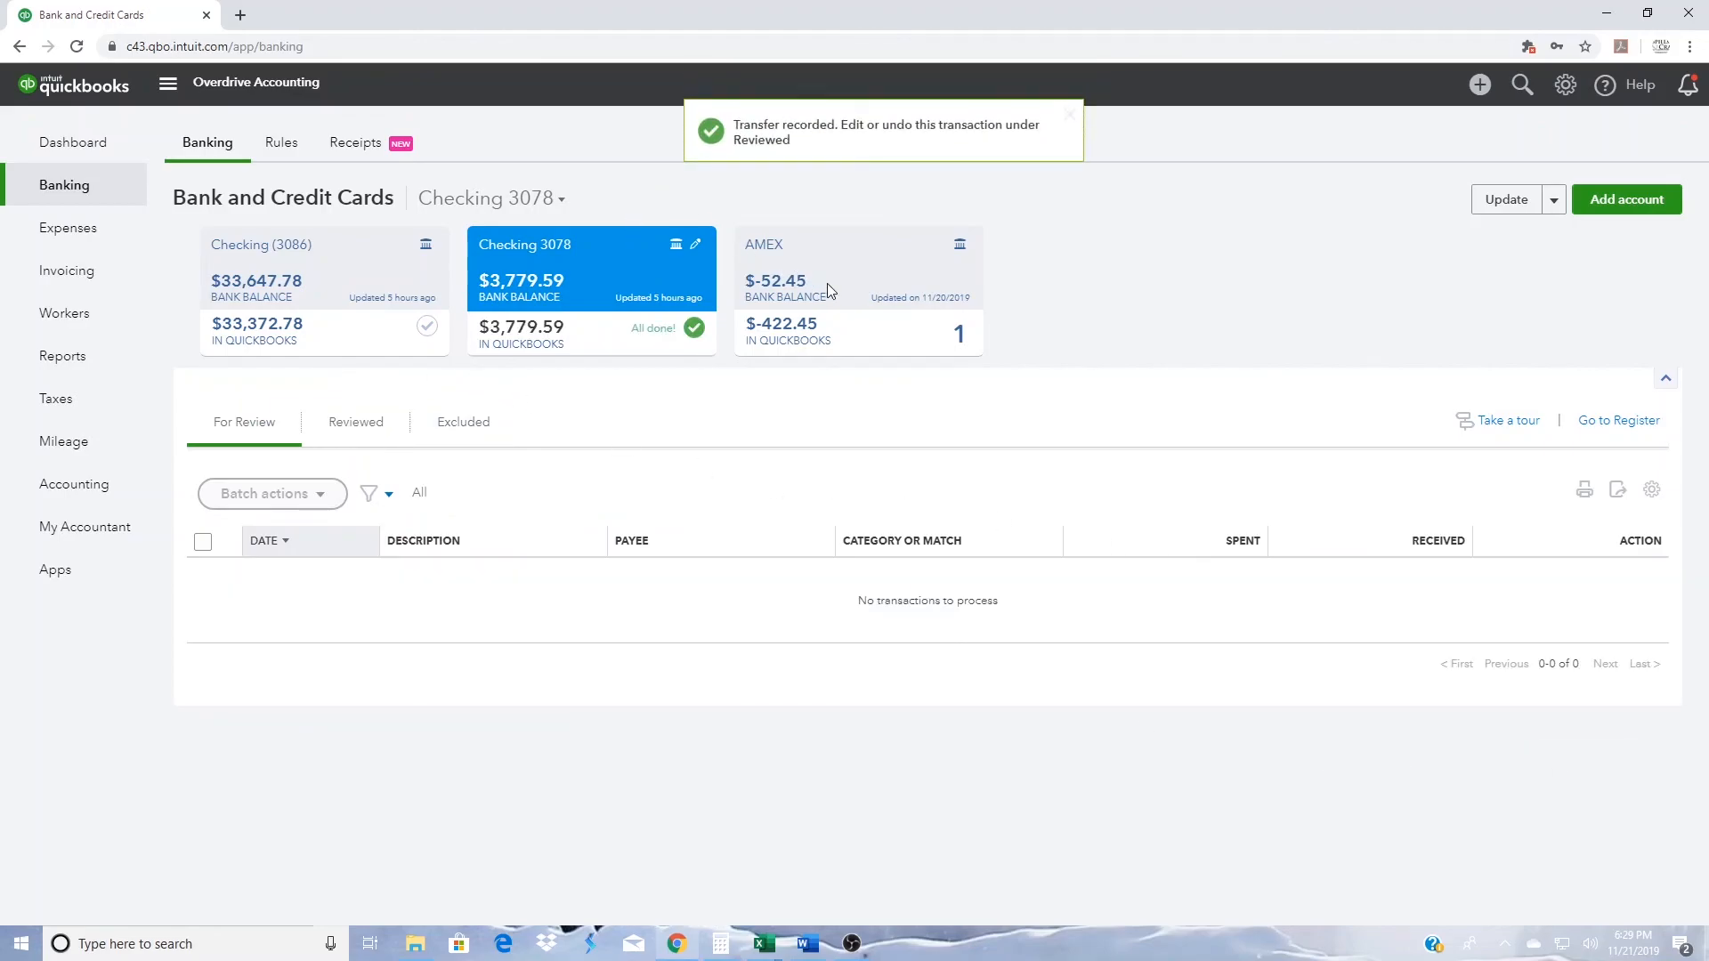
- Open the reviewed $370.00 AMEX credit added to Uncategorized Income, check its bank match, and delete it, accepting the reconciled-transaction deletion
click(826, 283)
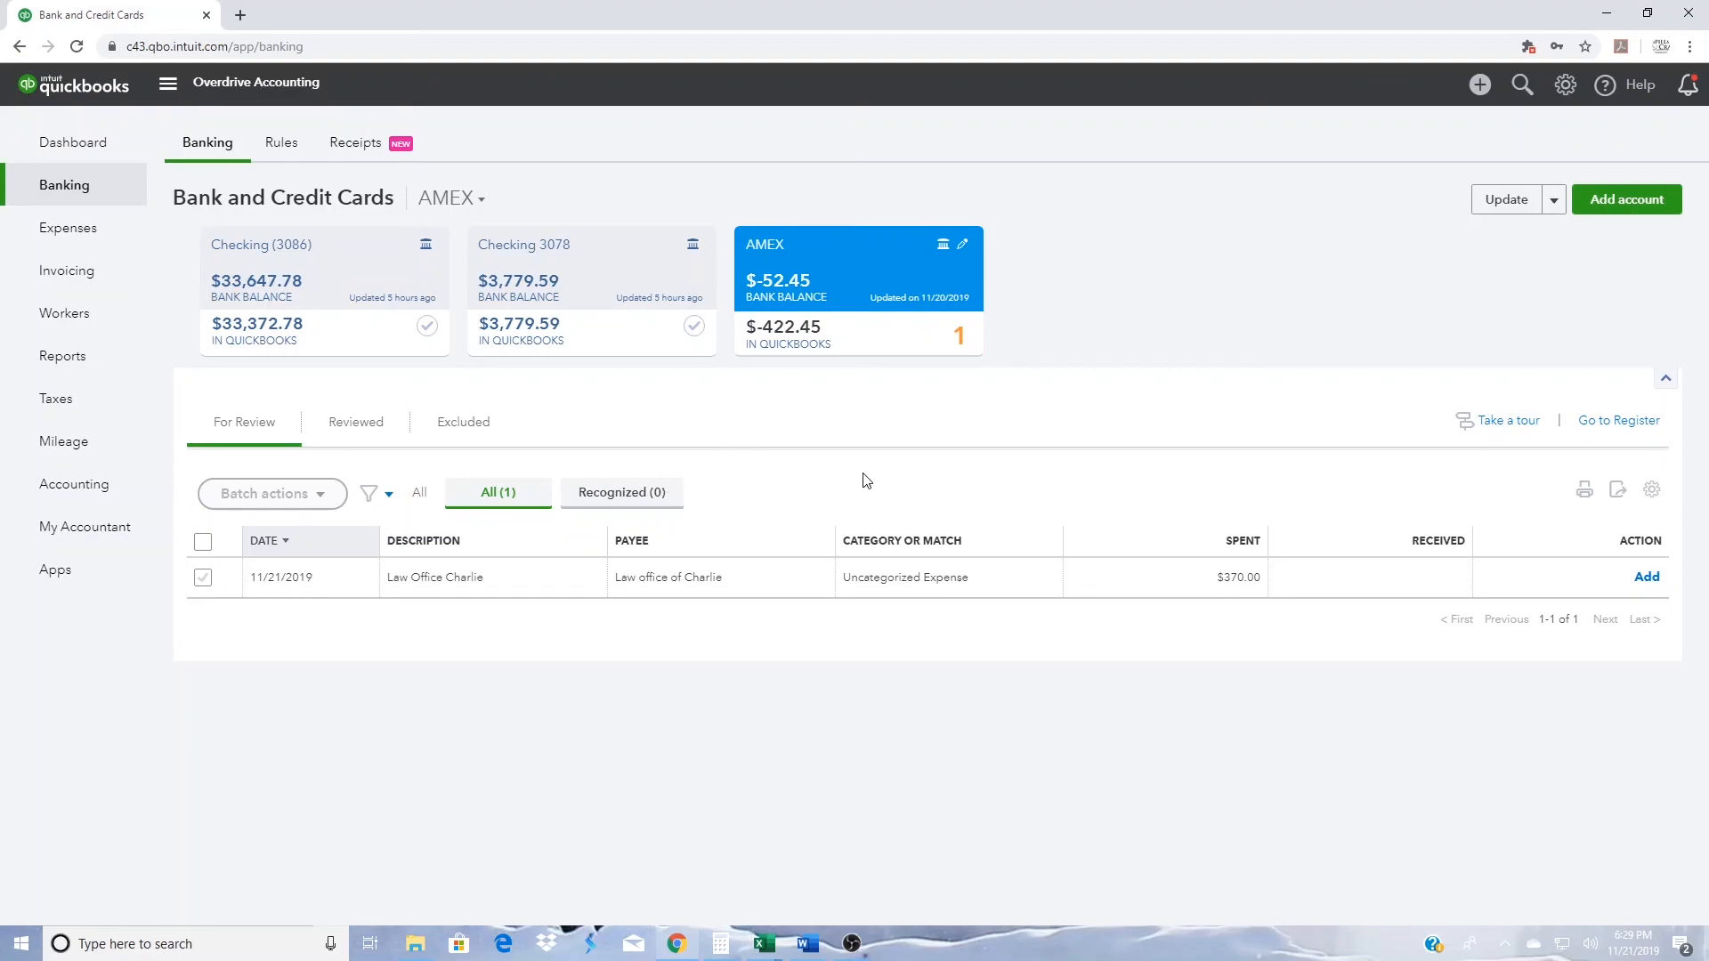
click(362, 435)
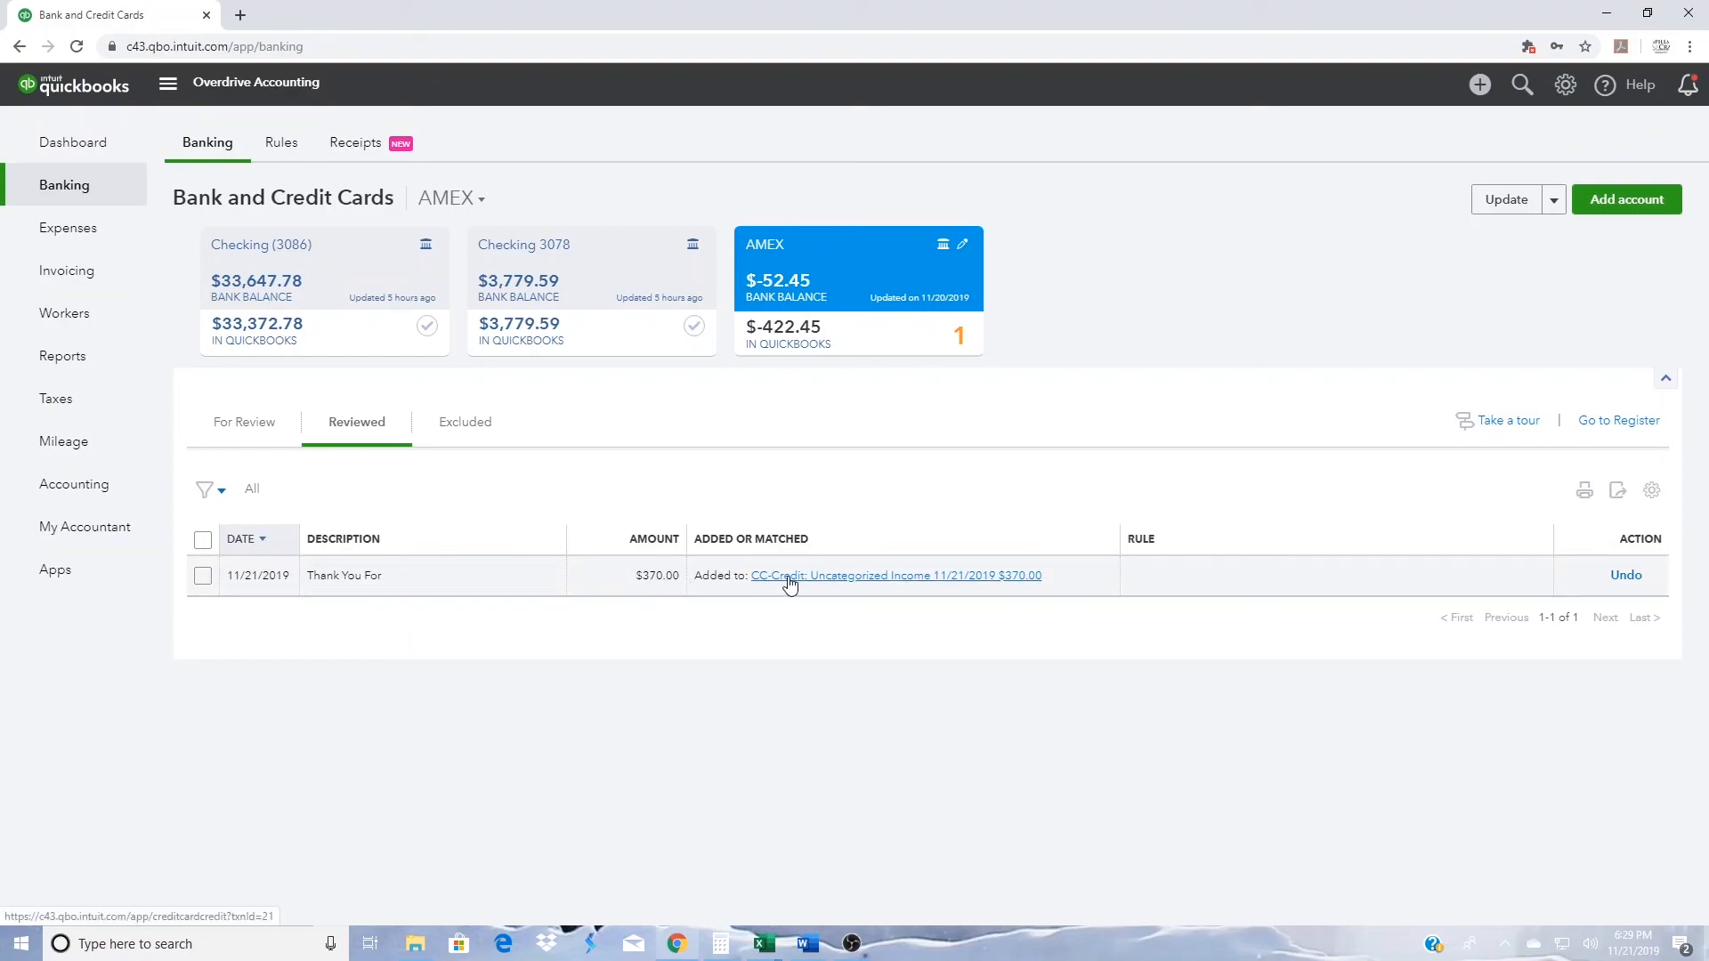
click(987, 585)
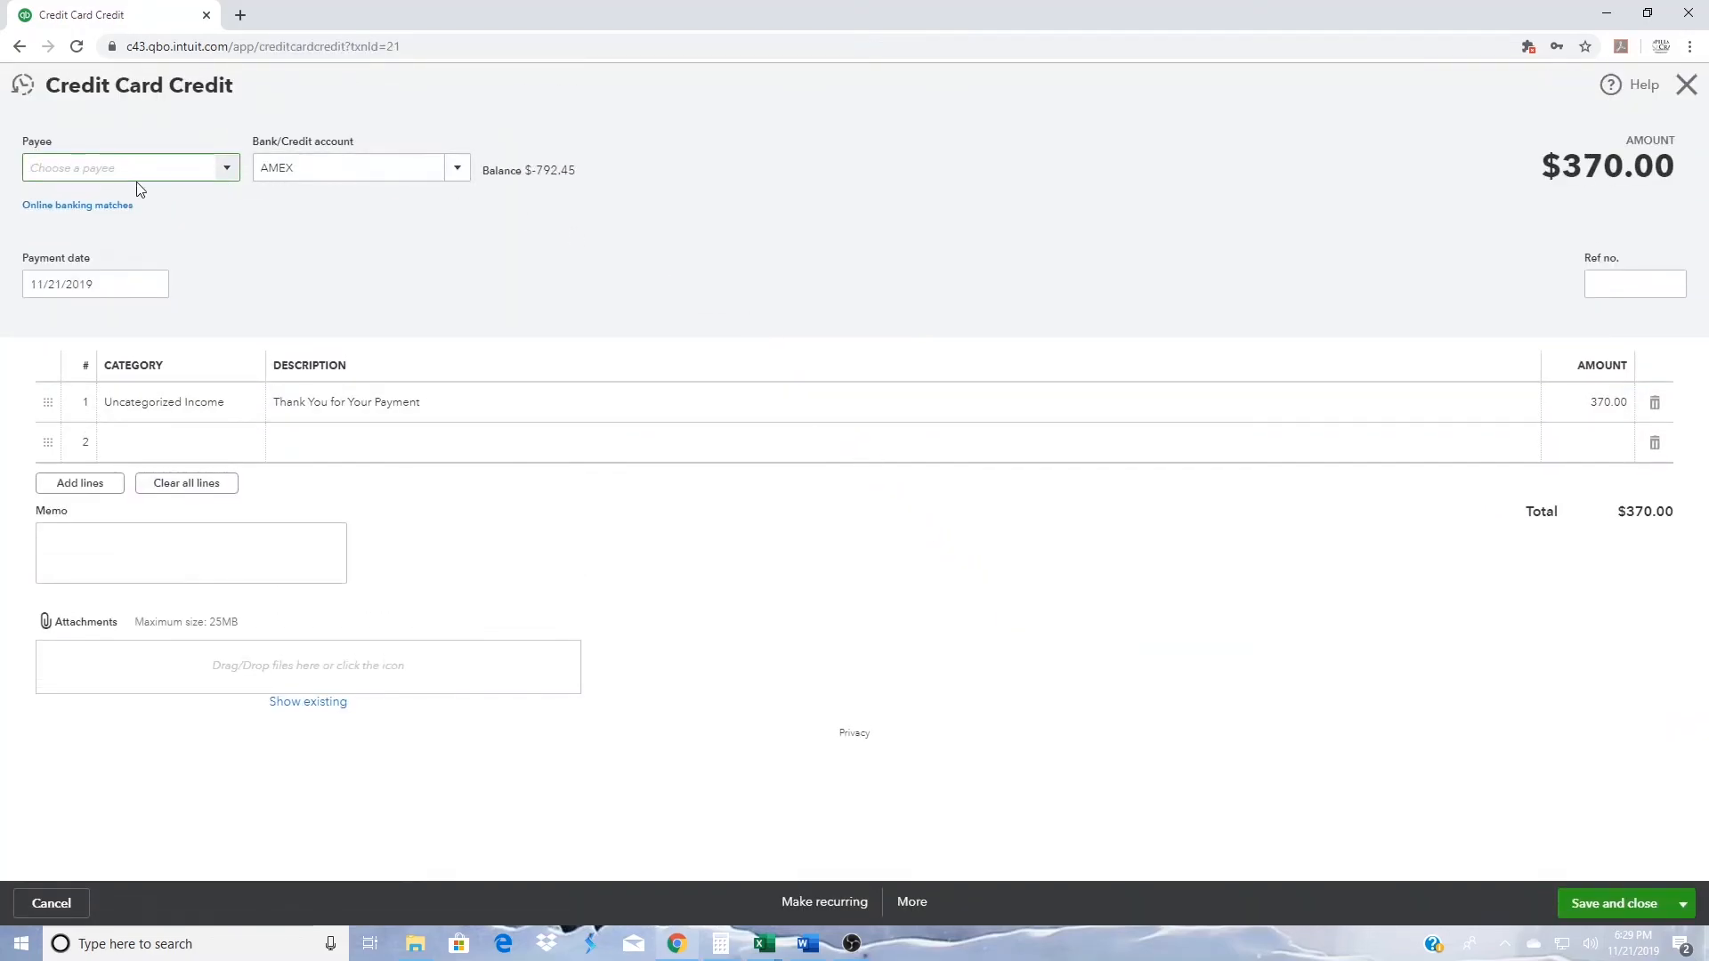
click(101, 209)
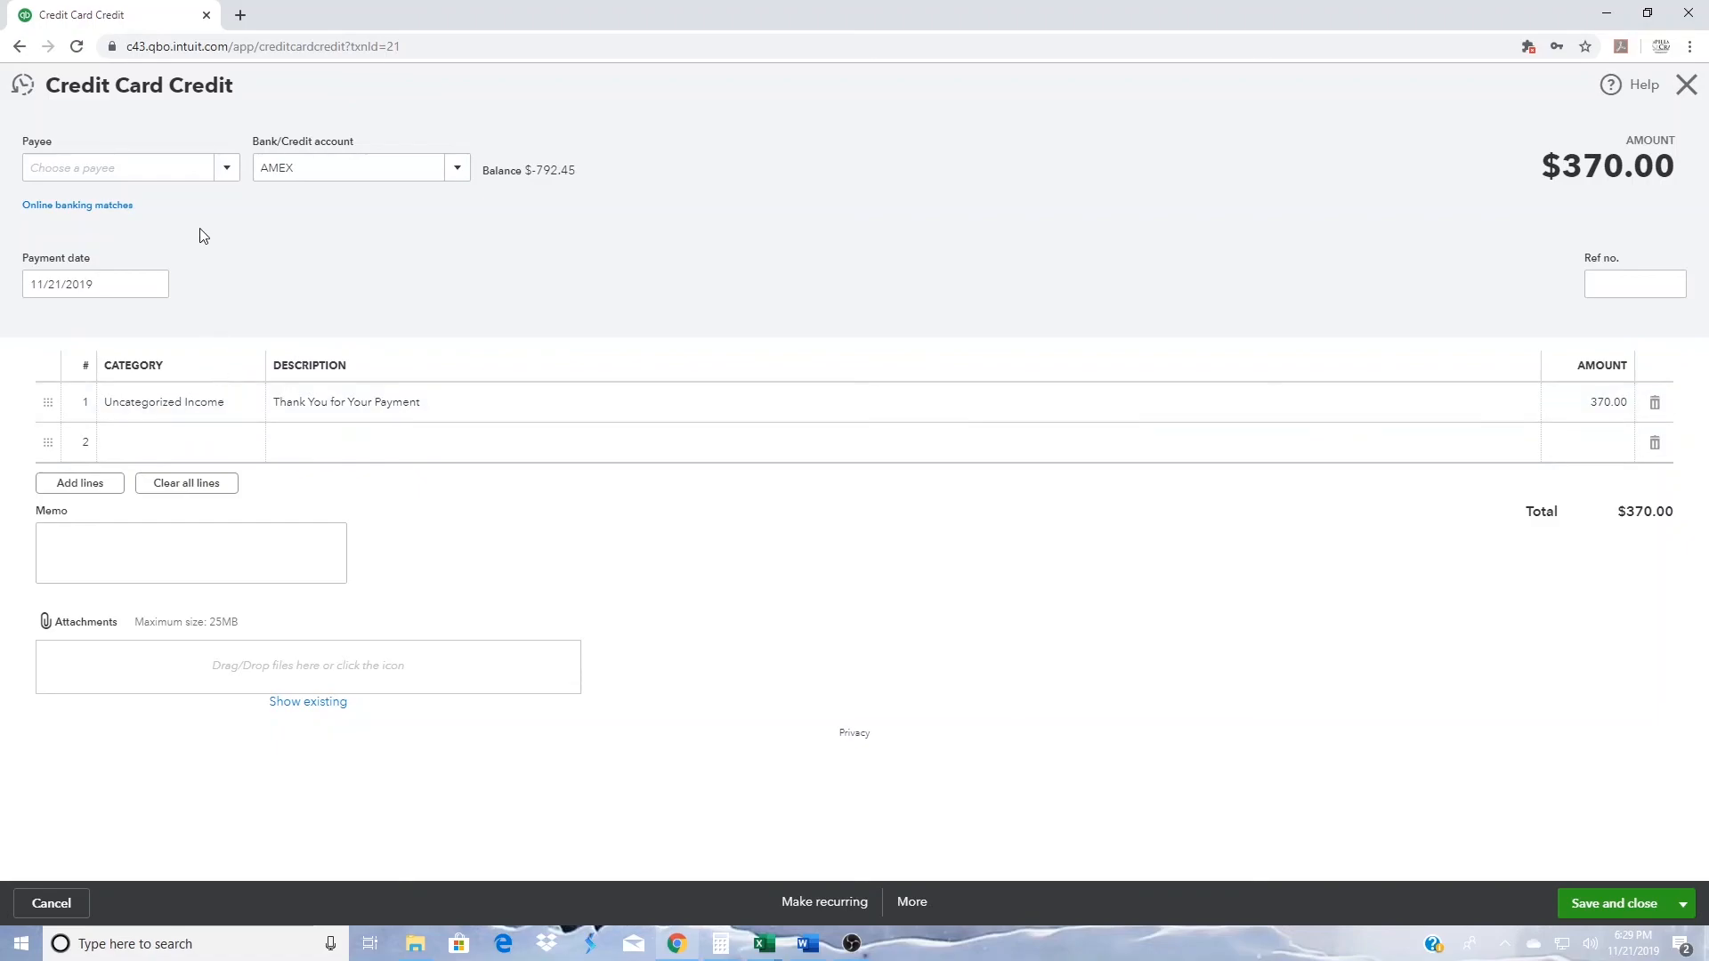
click(109, 206)
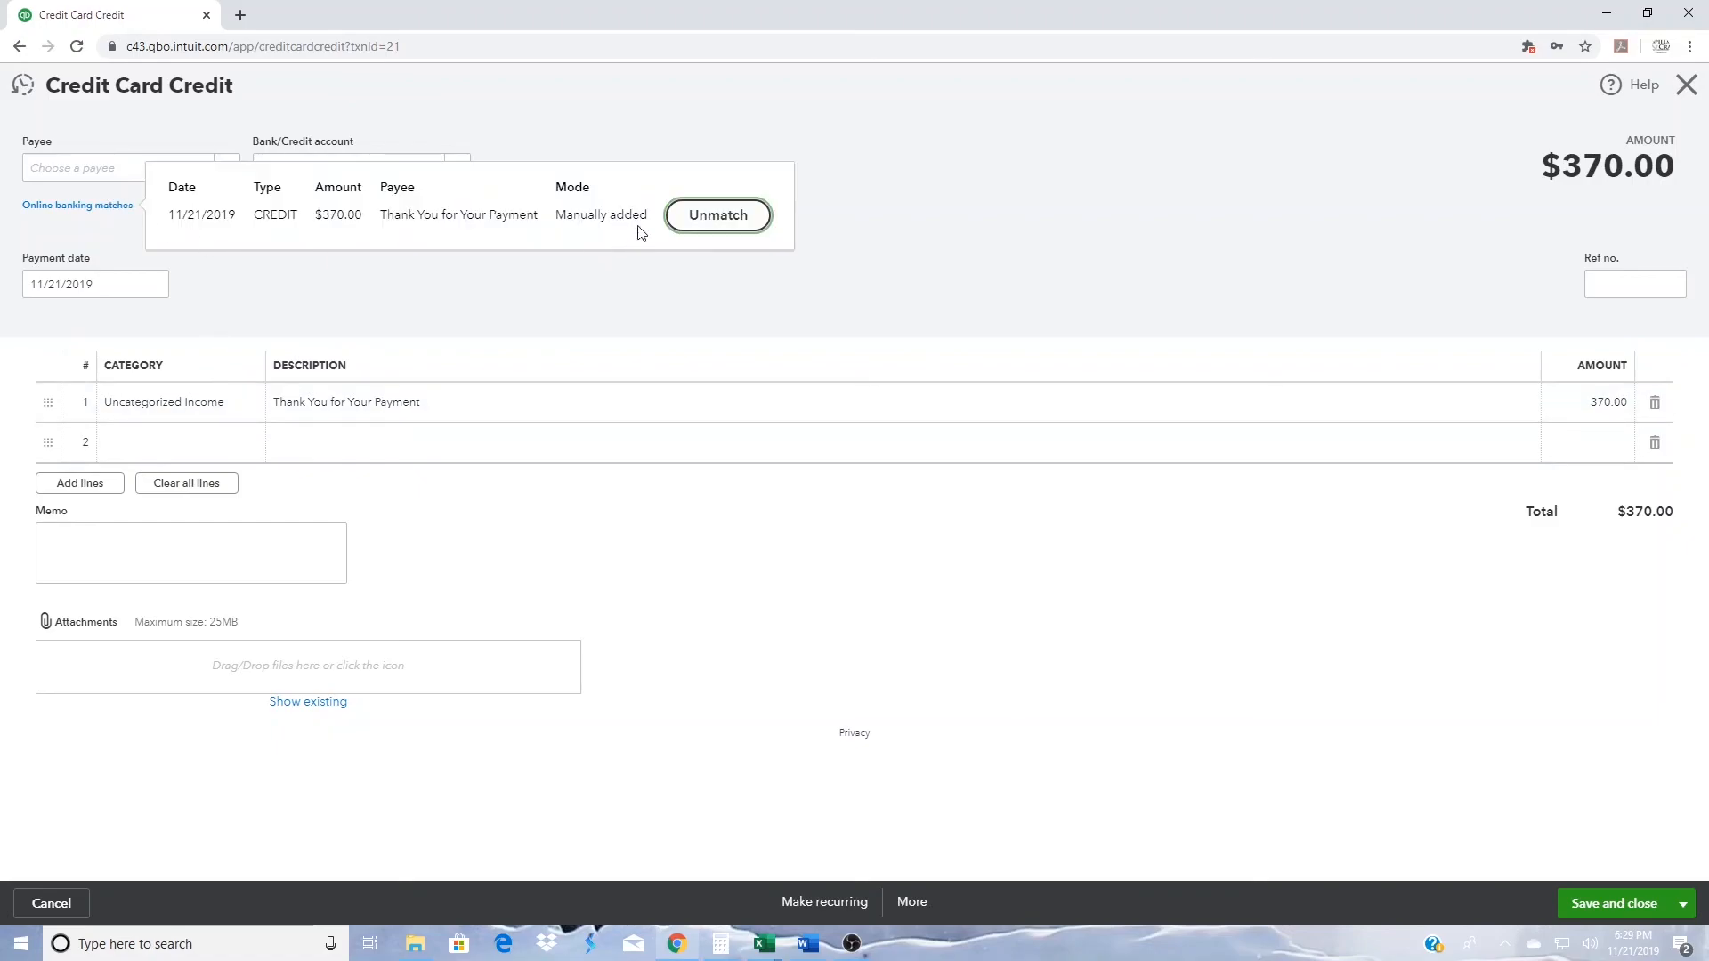
click(990, 239)
click(912, 903)
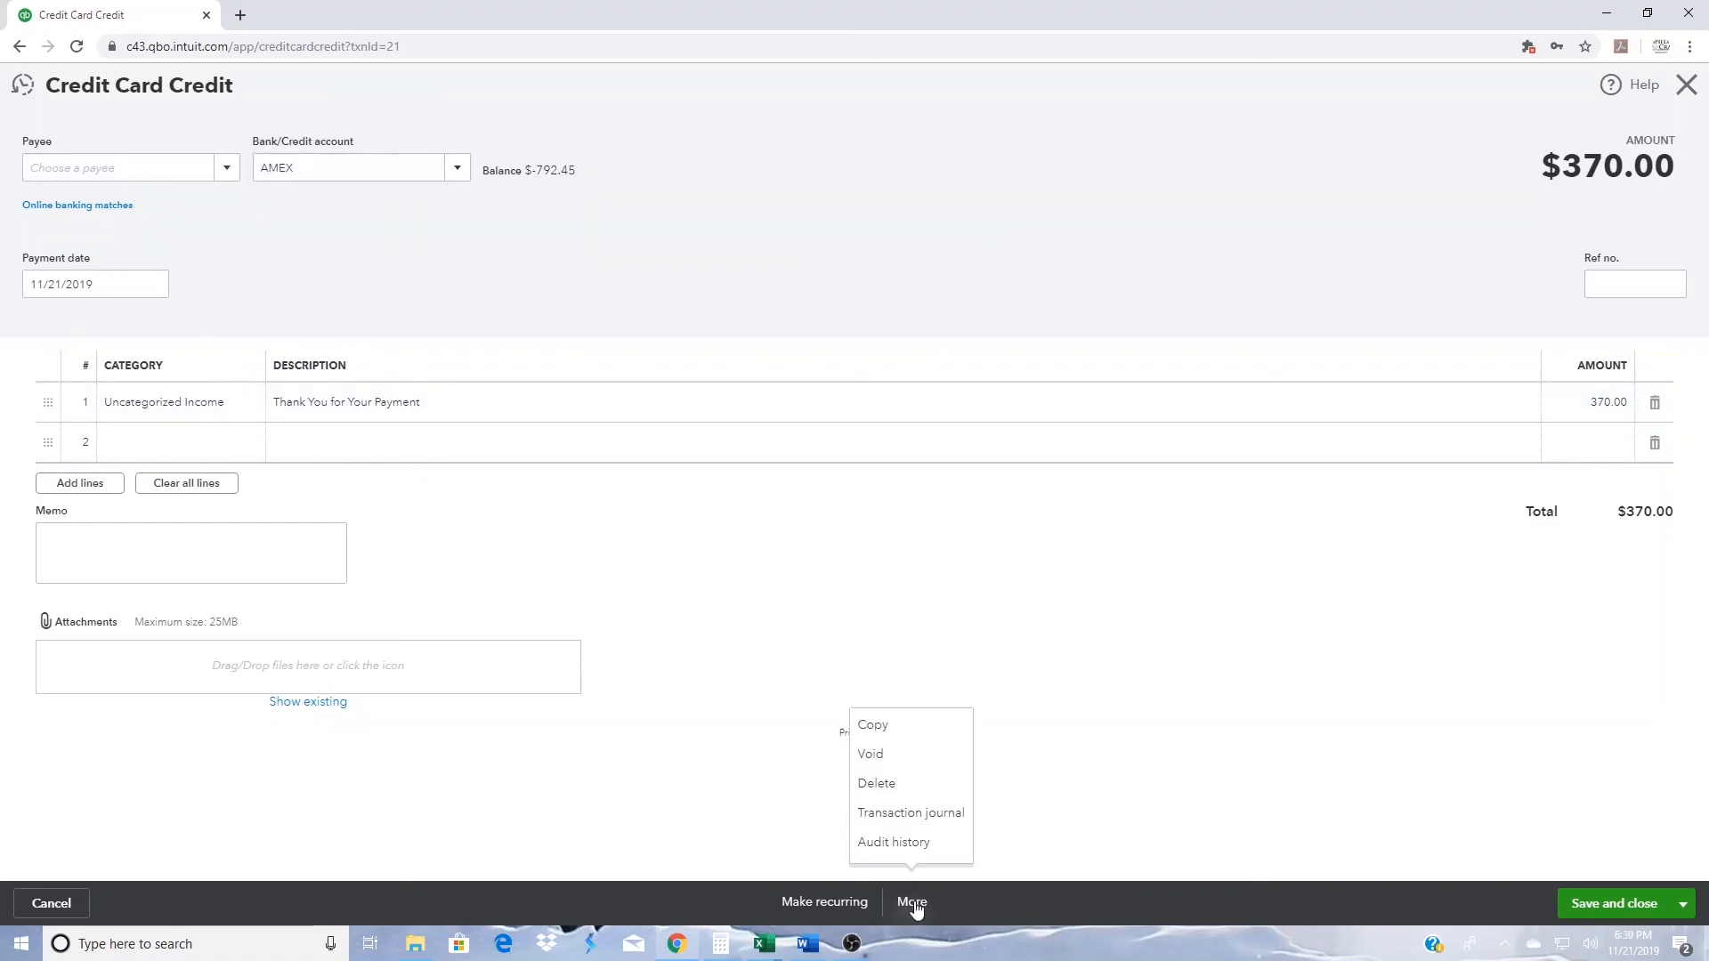
click(901, 781)
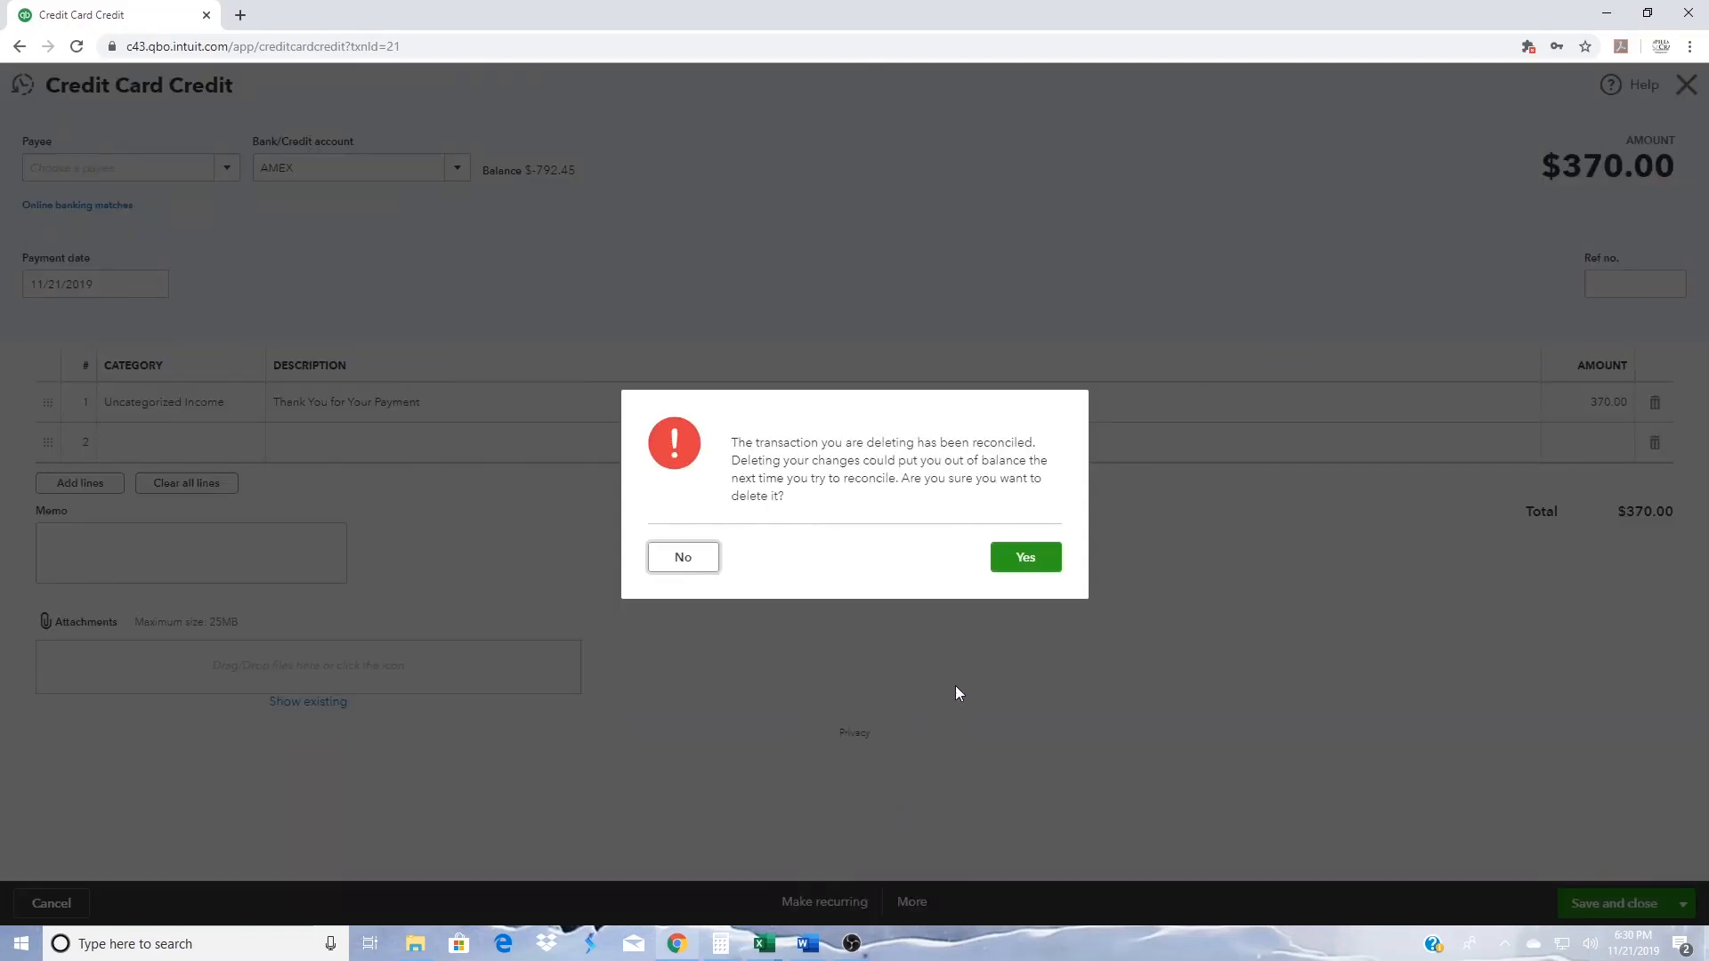
click(1027, 559)
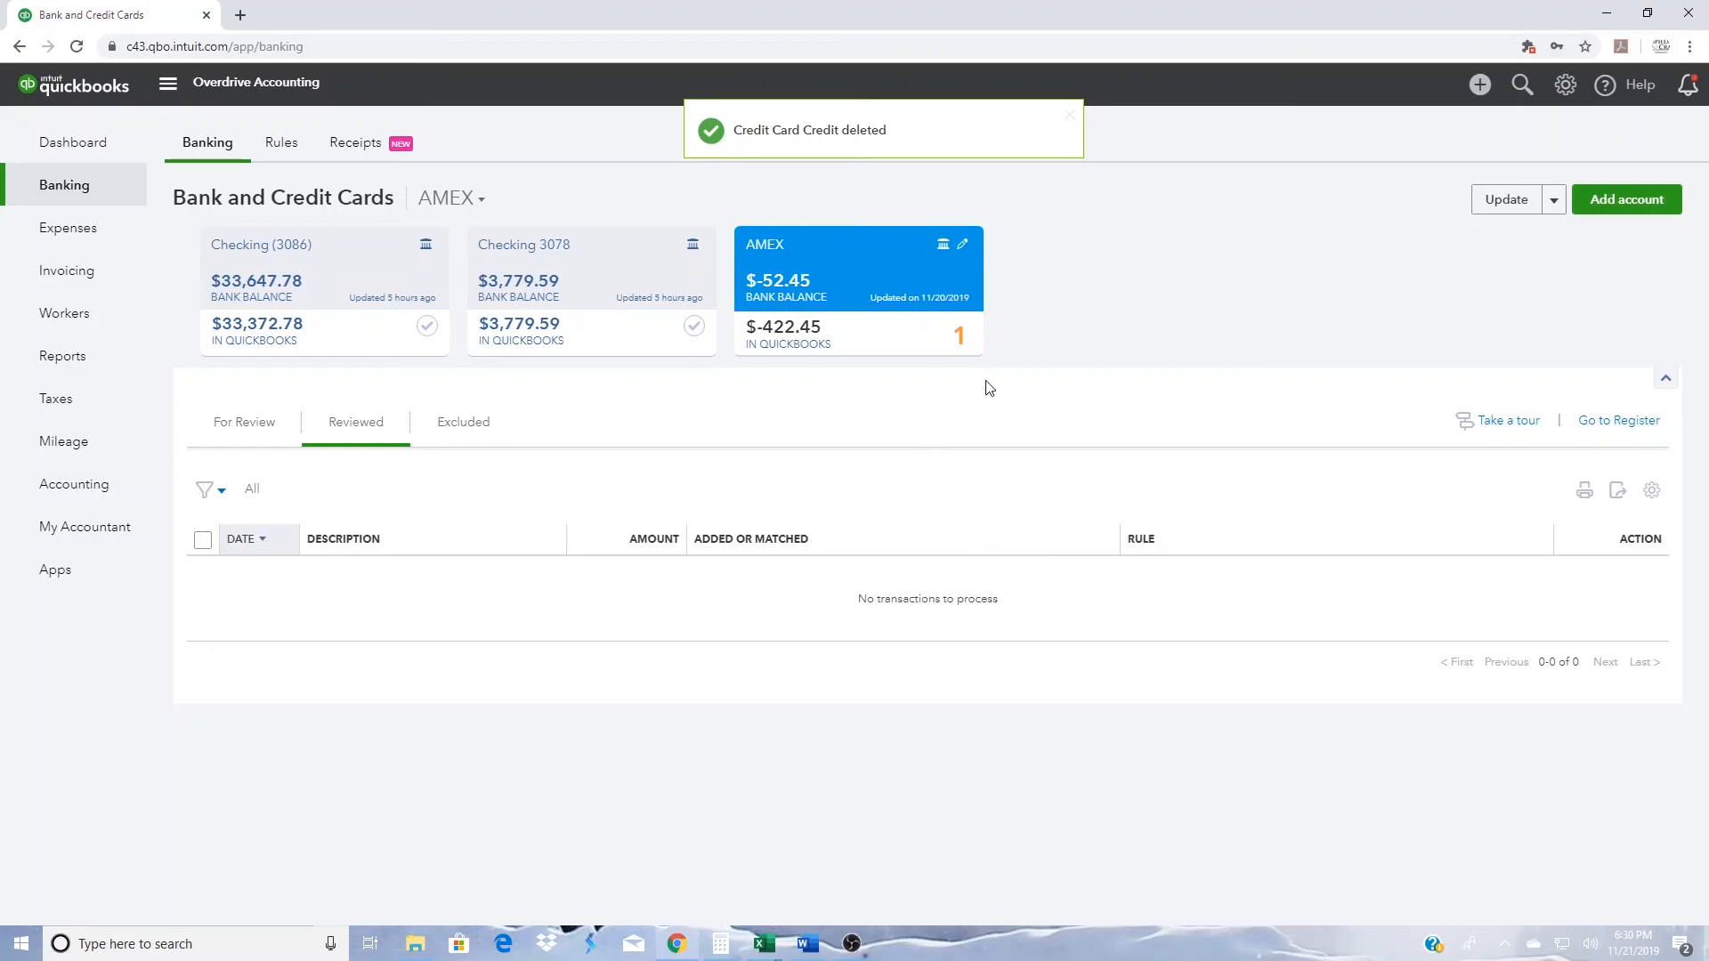
- Match the pending $370.00 AMEX payment to its transfer record, and add the law office charge under Legal & Professional Services
click(247, 432)
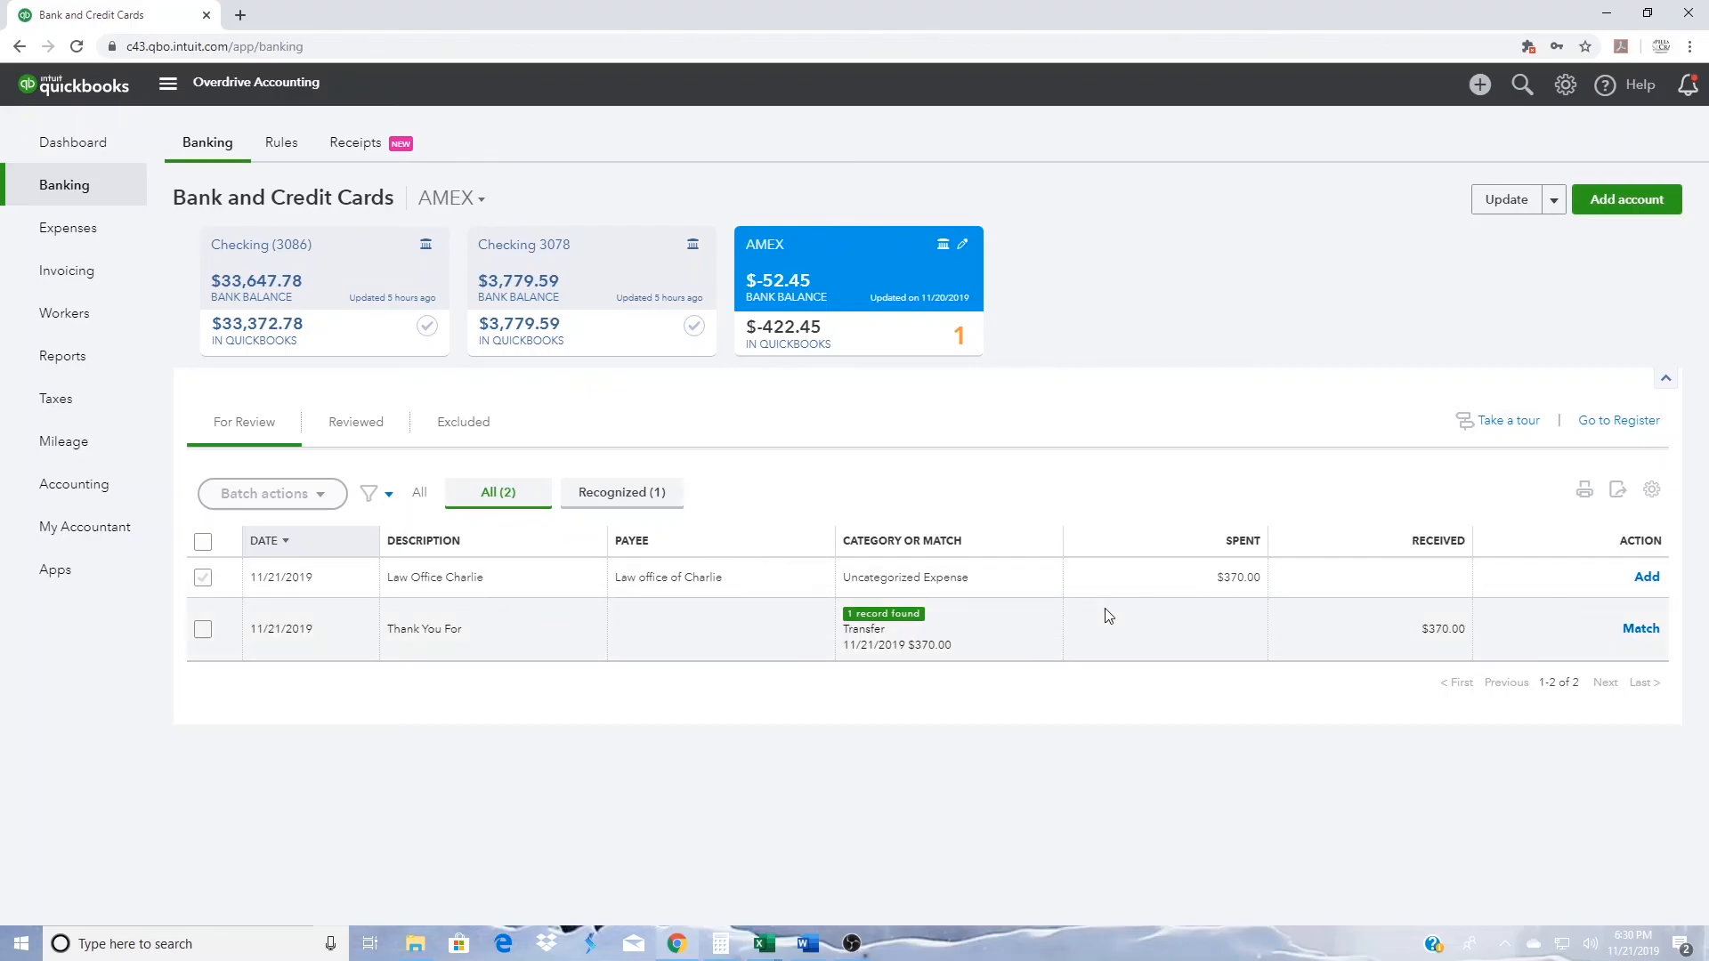
click(1641, 630)
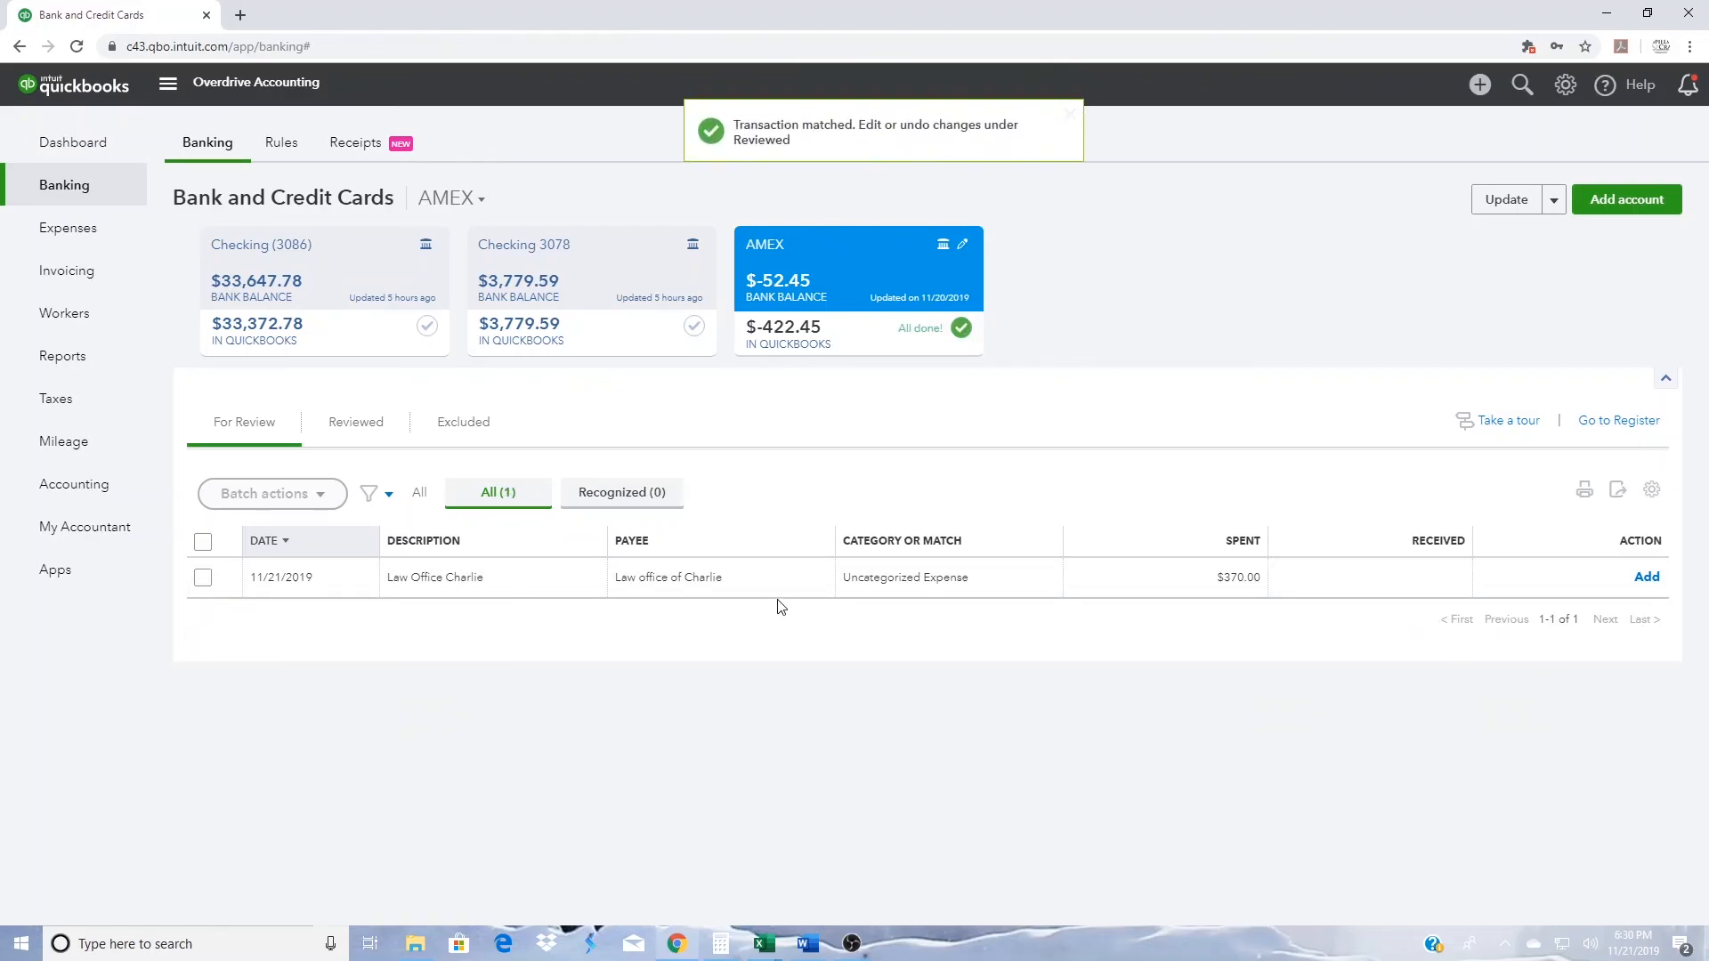
click(562, 588)
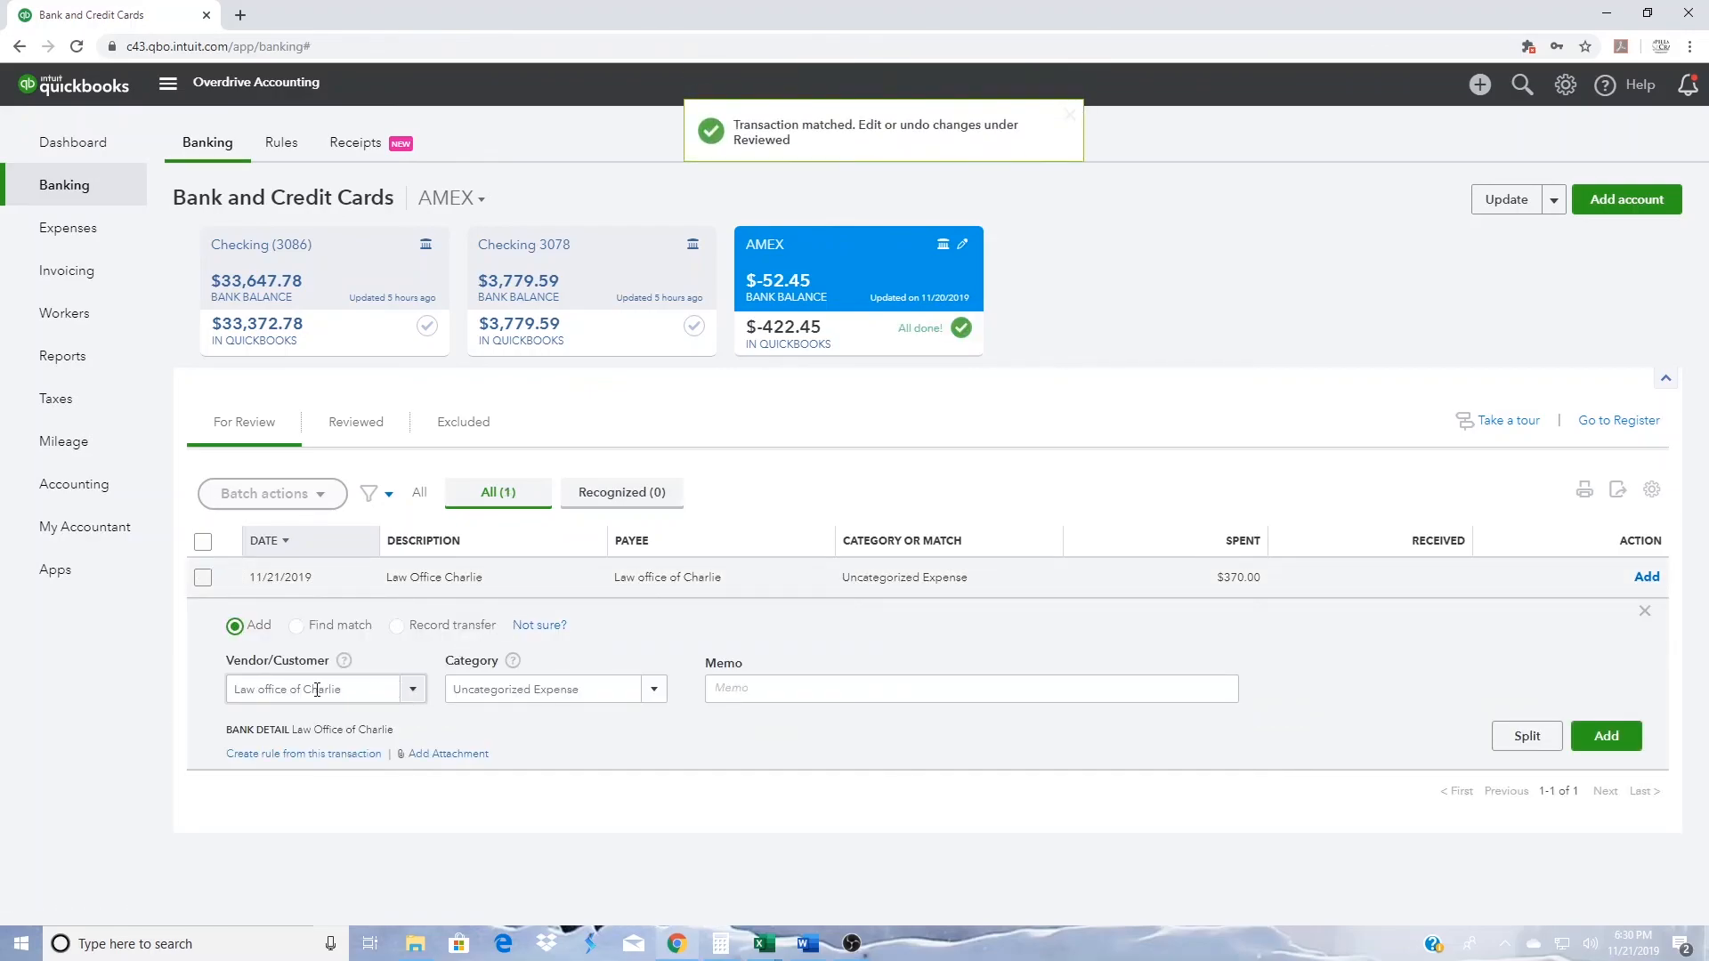
click(465, 699)
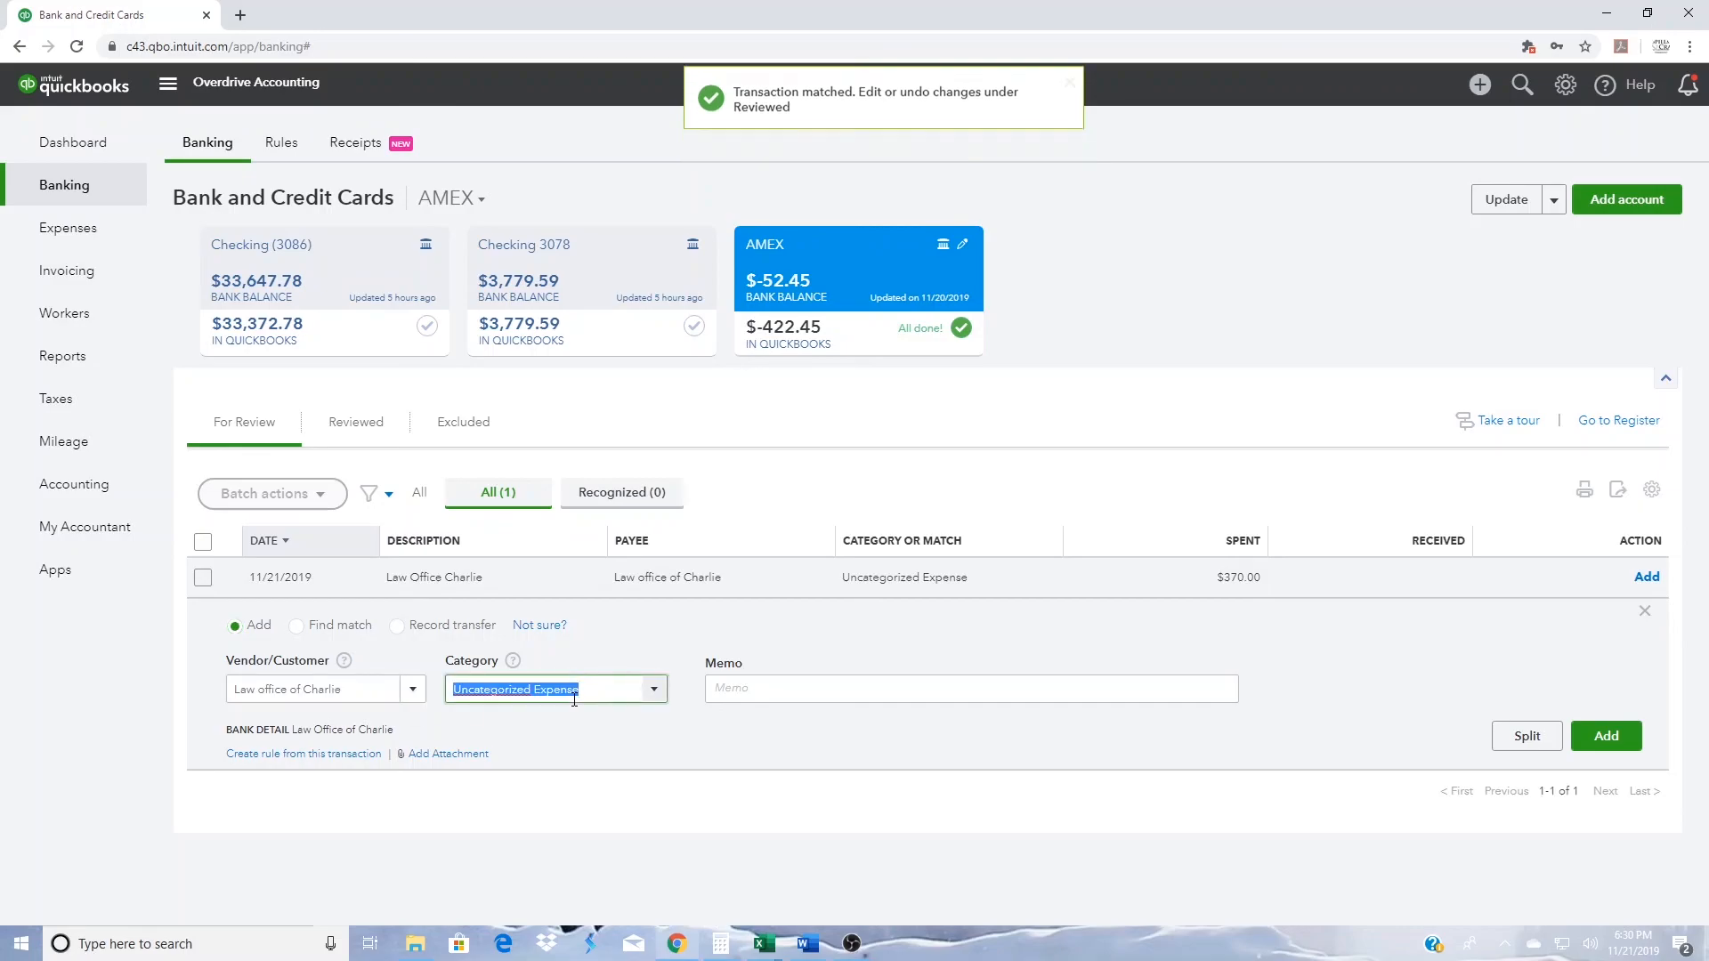
click(654, 697)
scroll(545, 415, down, 5)
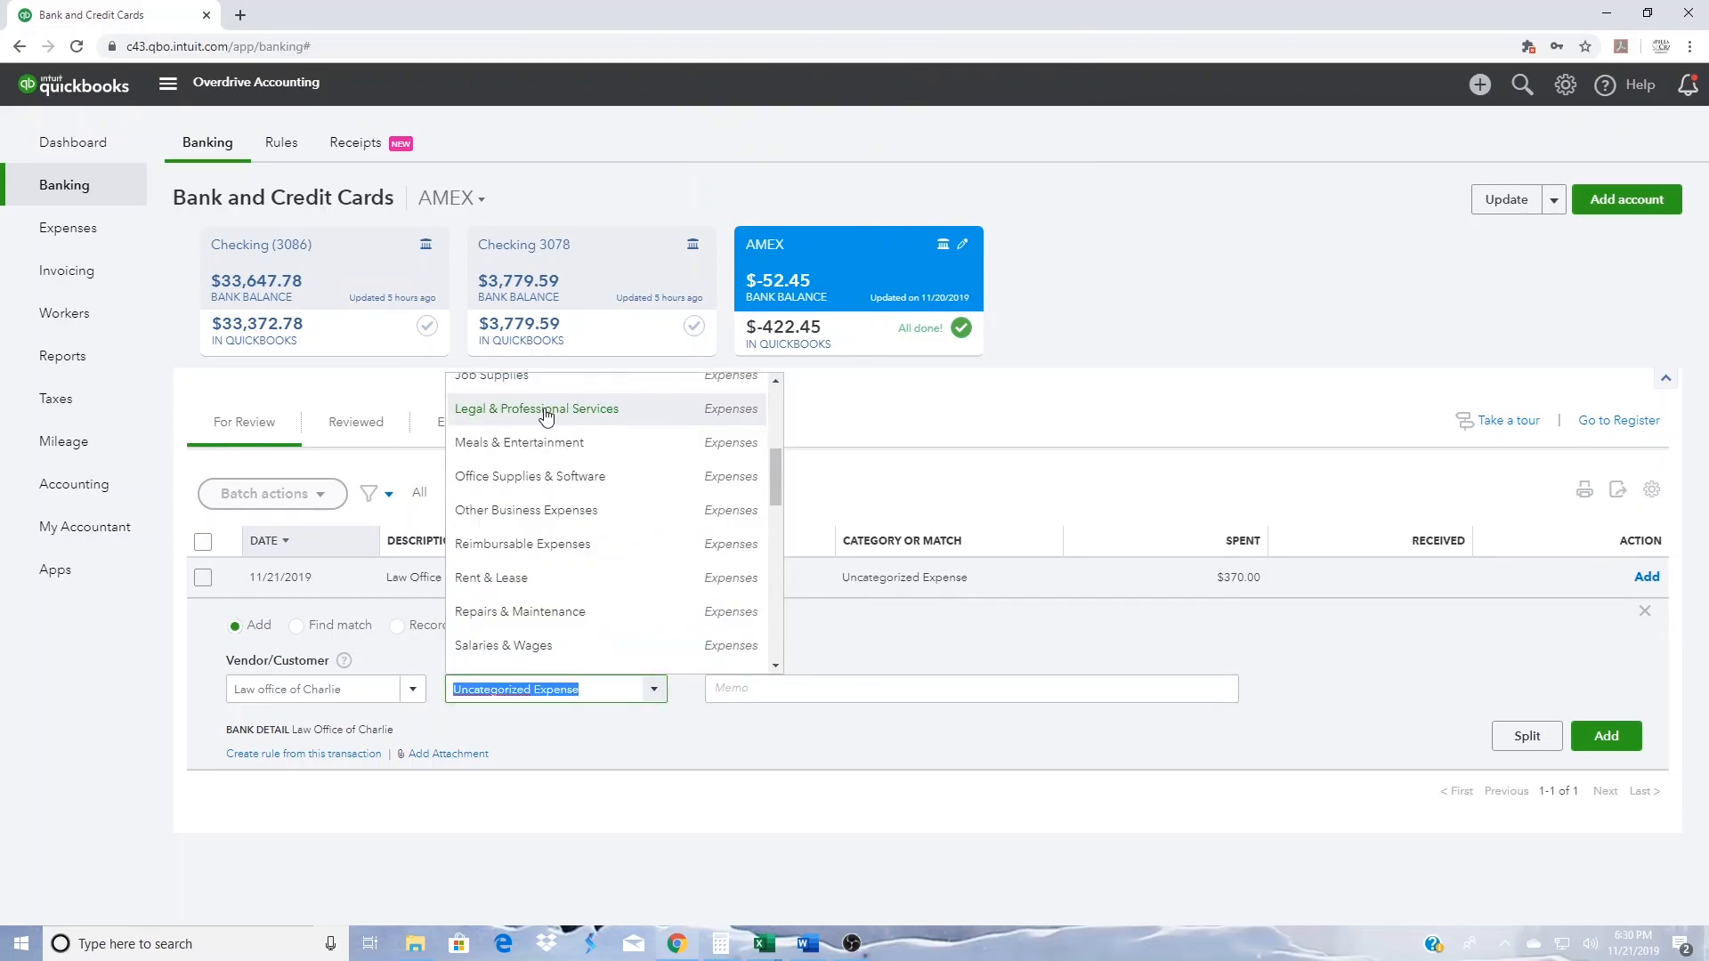
click(546, 411)
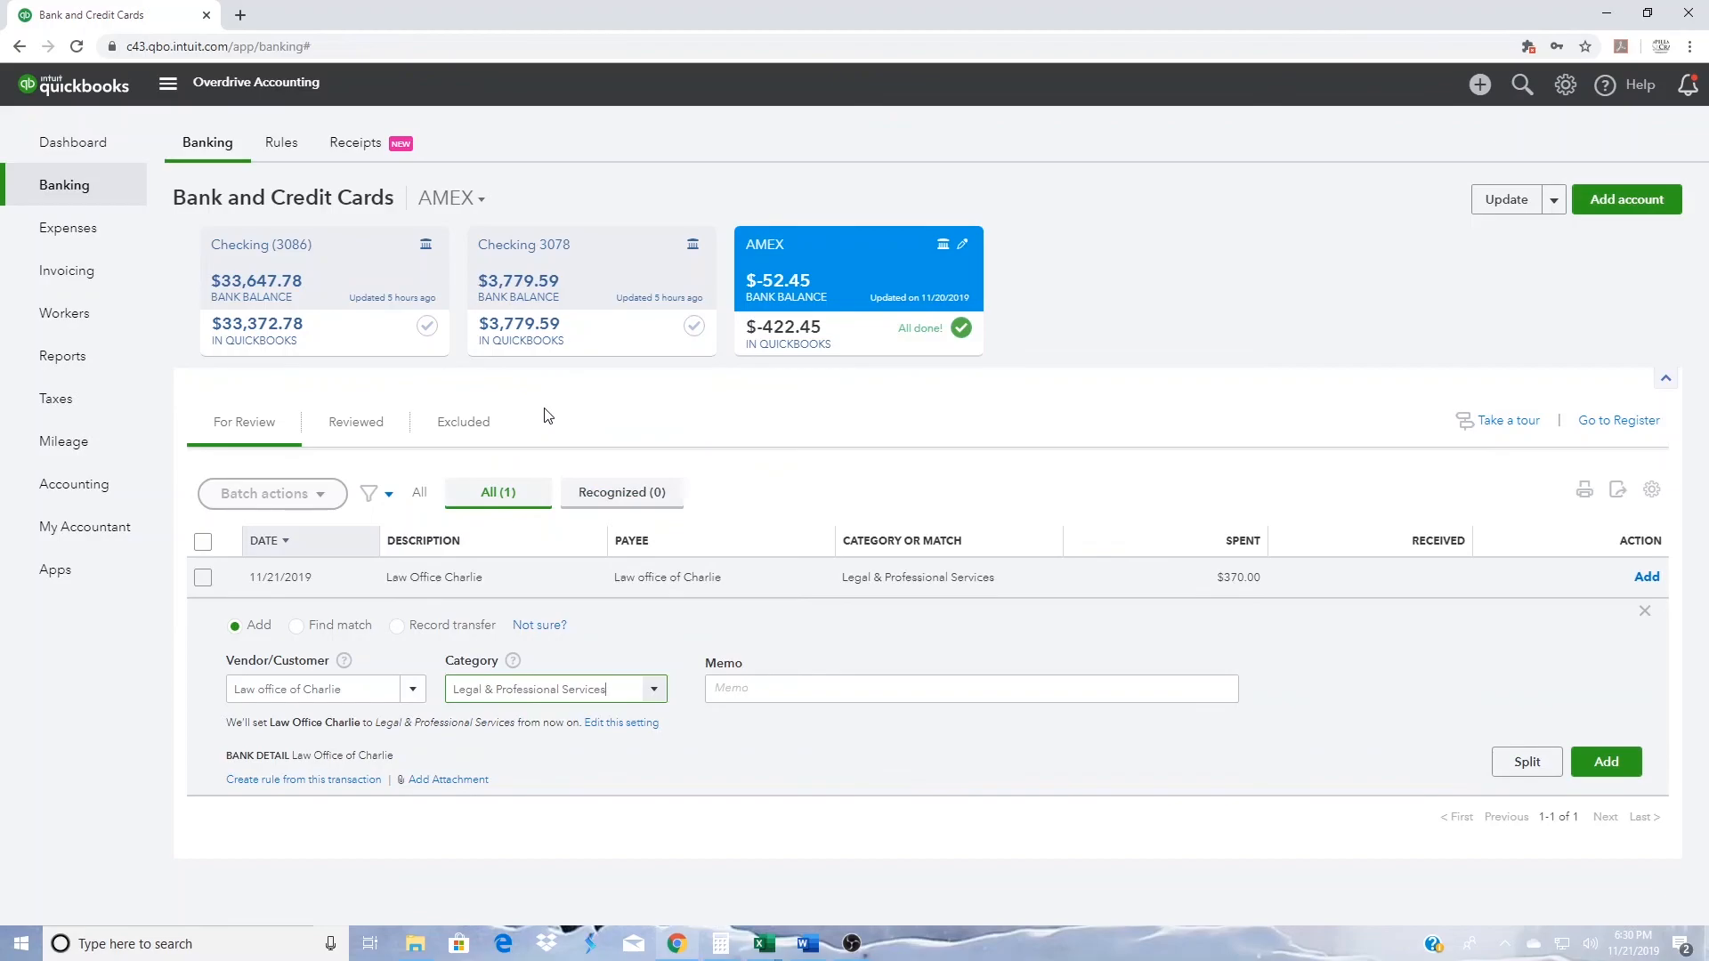
click(1593, 765)
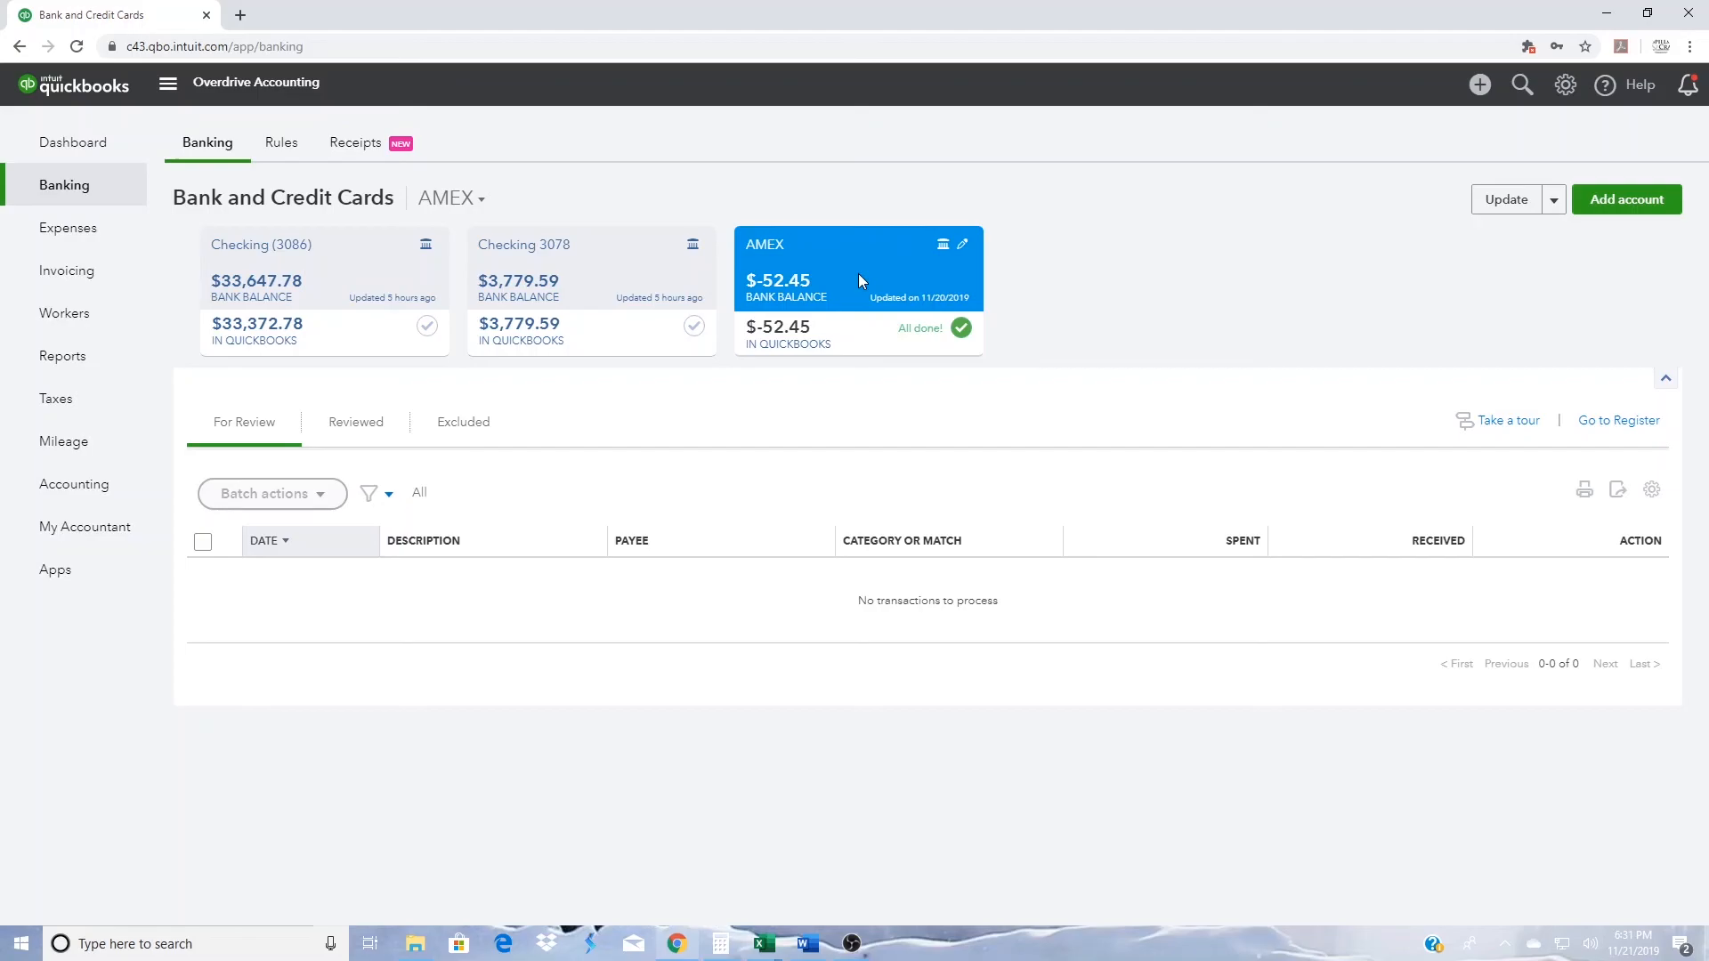
- Run the custom Profit and Loss report and trace Sales to the invoice's payment, checking its online banking match
click(76, 373)
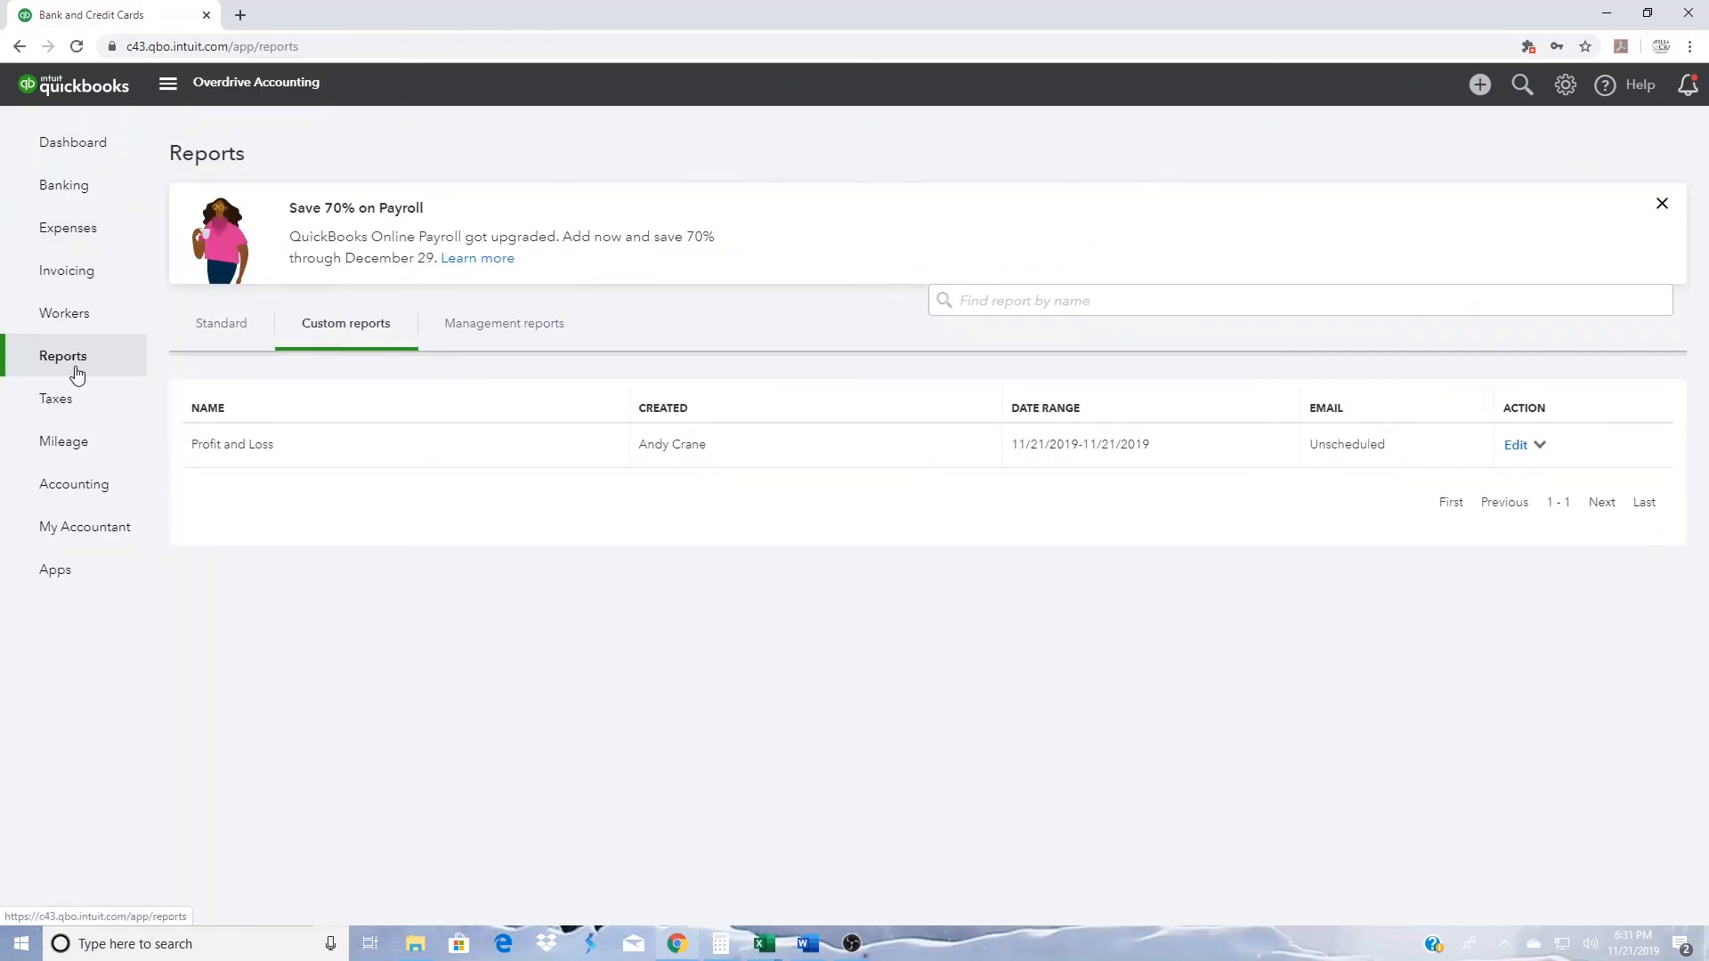
click(249, 450)
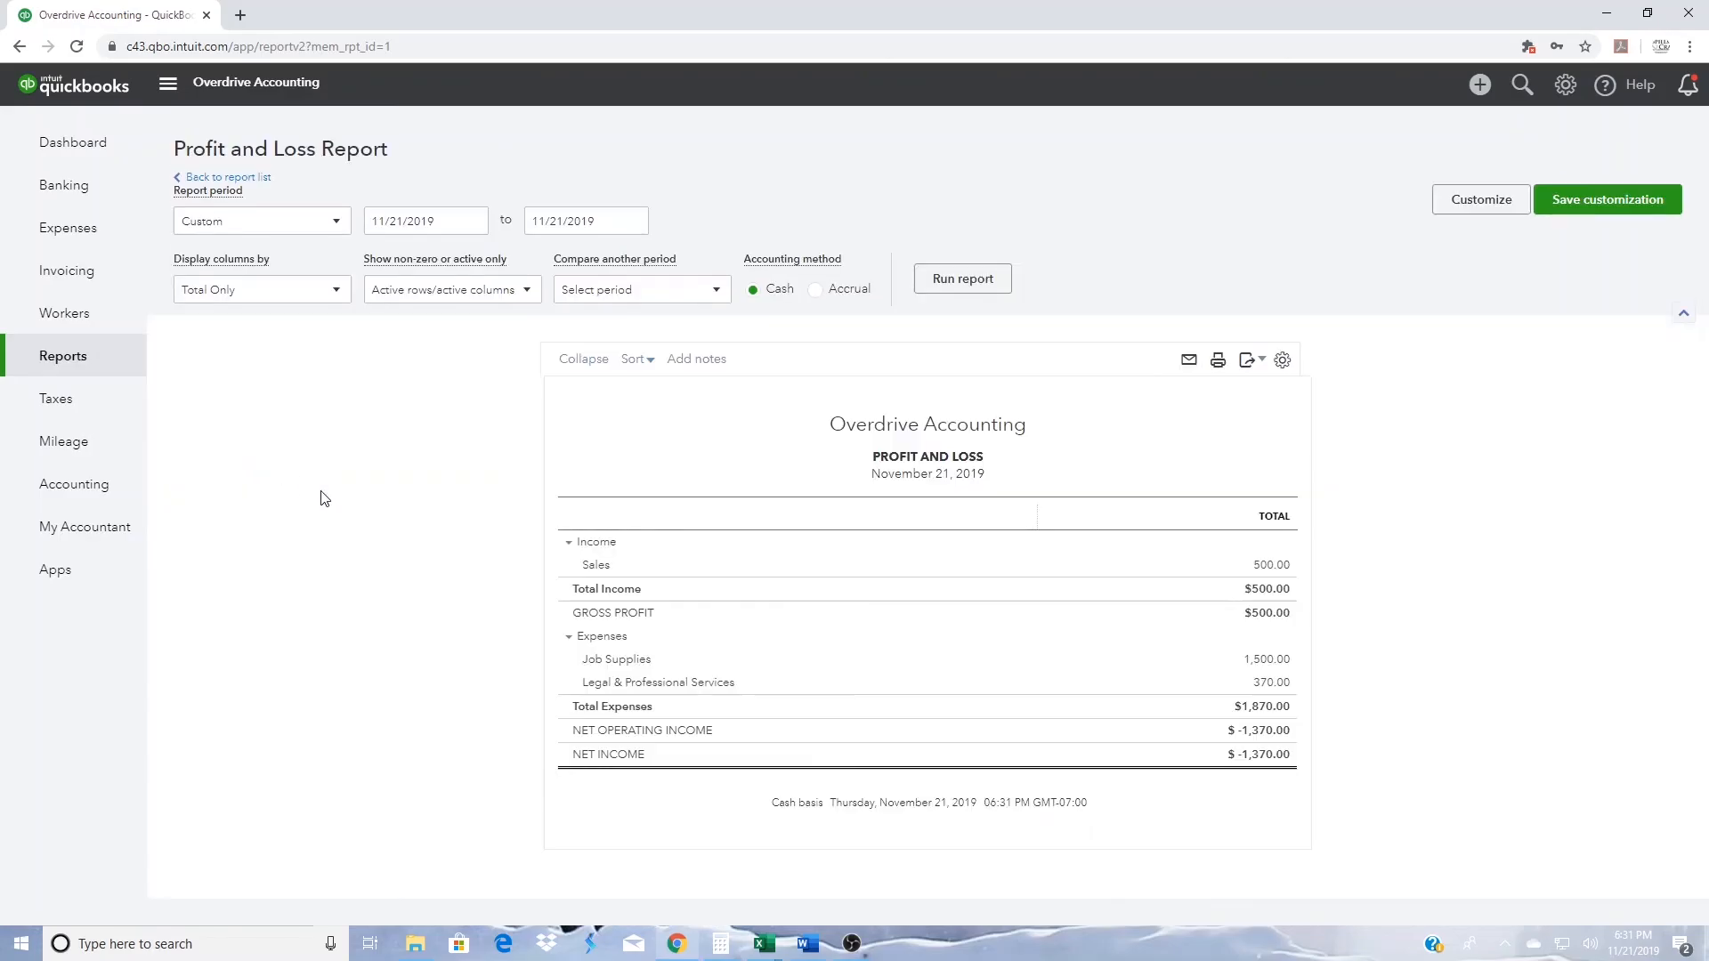
click(1282, 566)
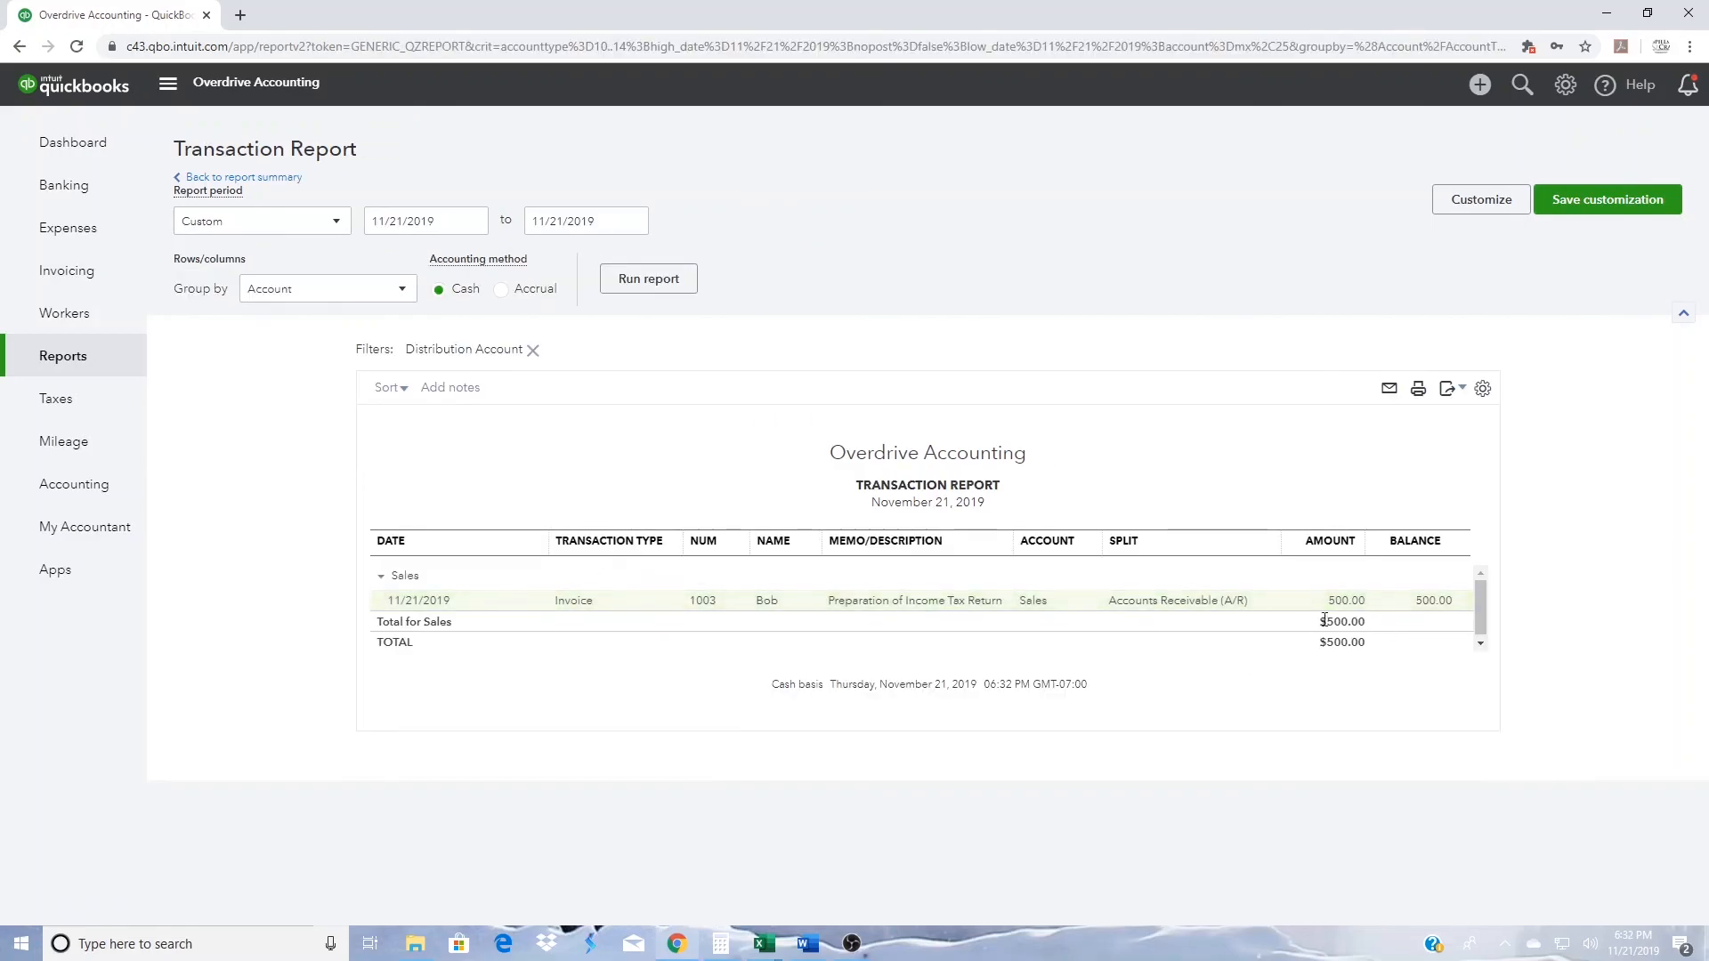
click(1355, 606)
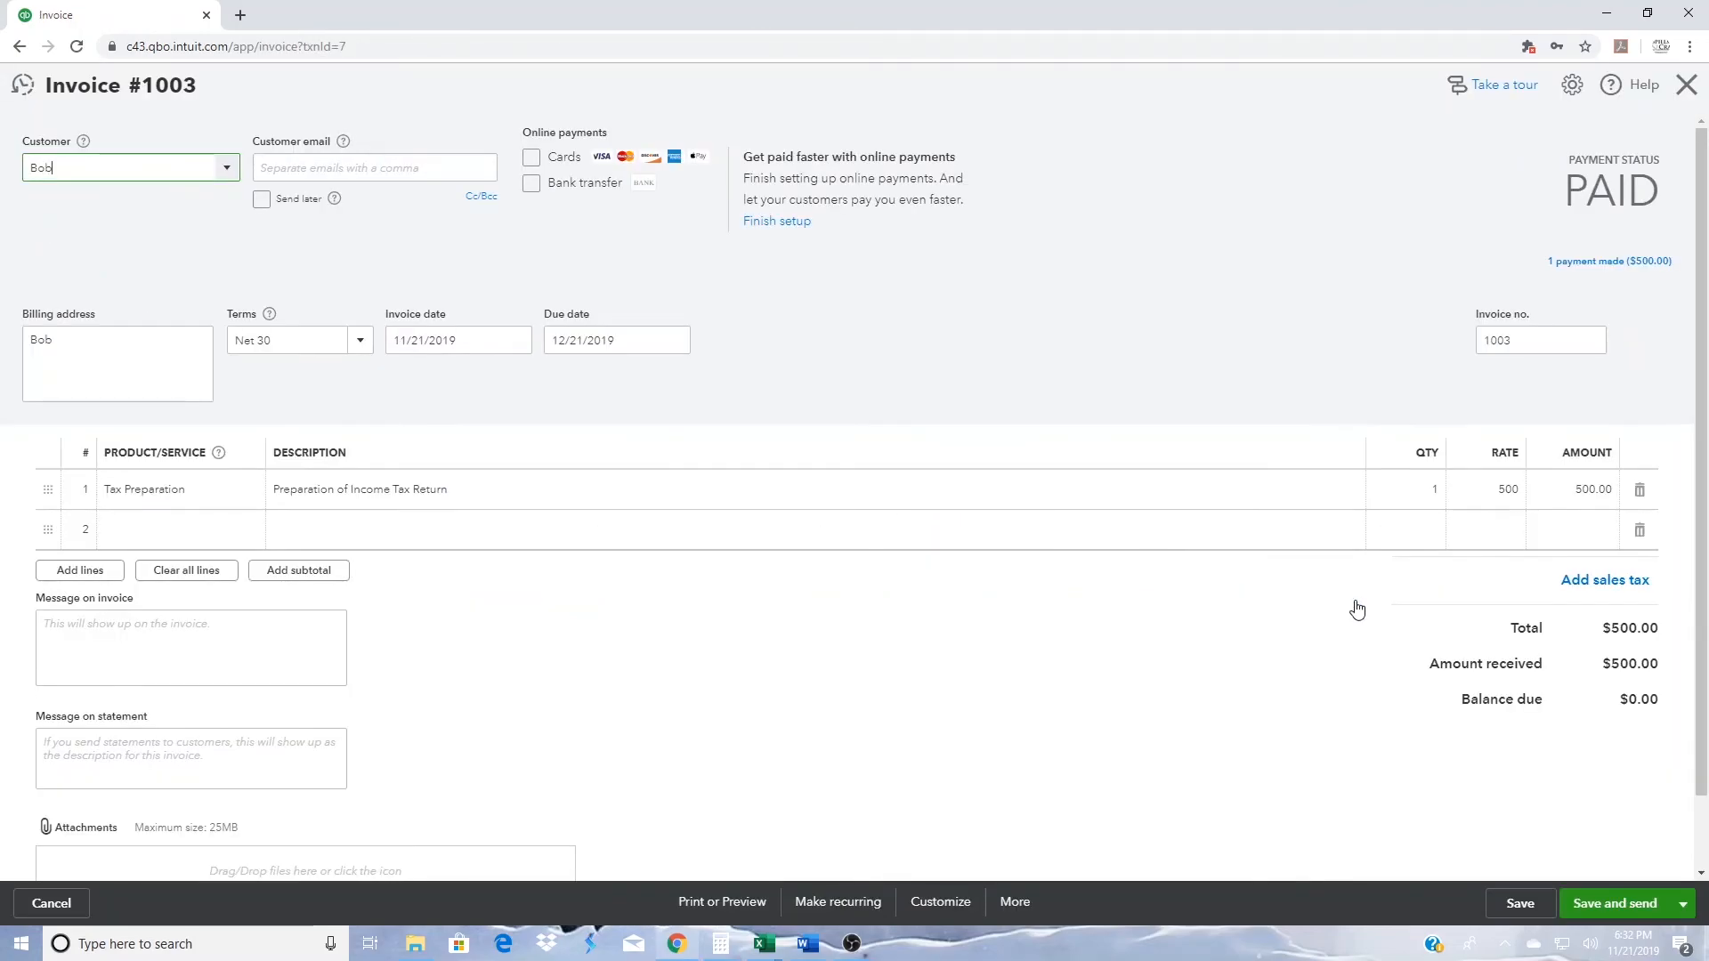
click(1619, 268)
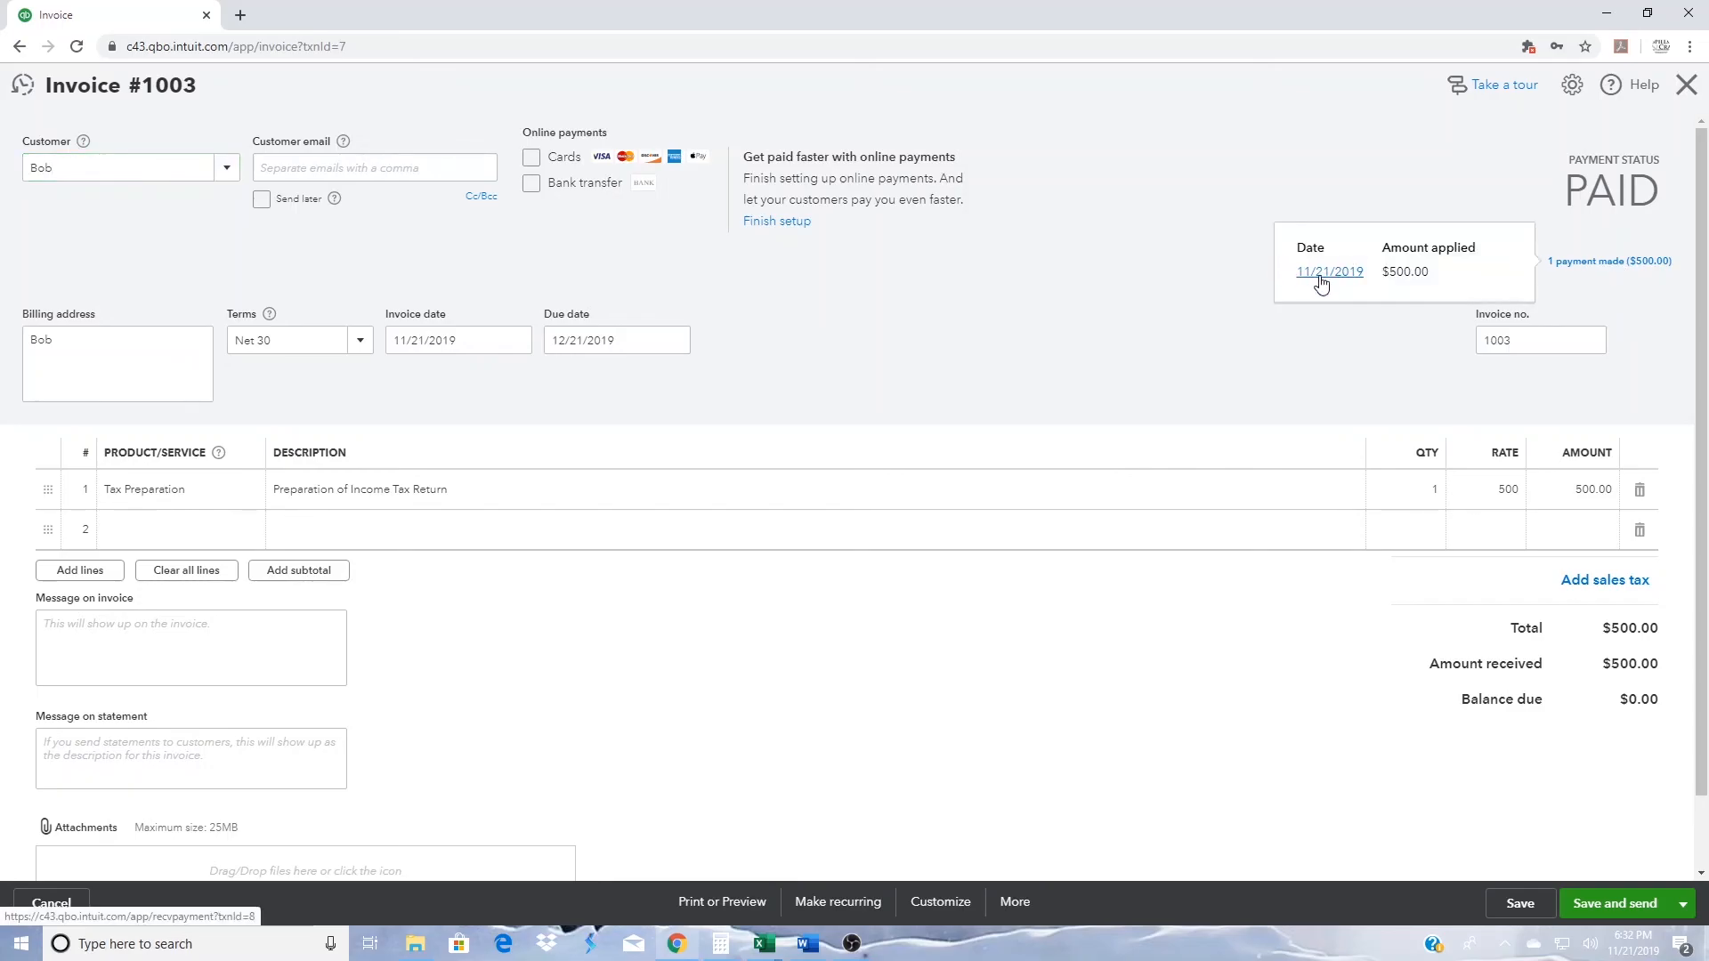
click(1322, 278)
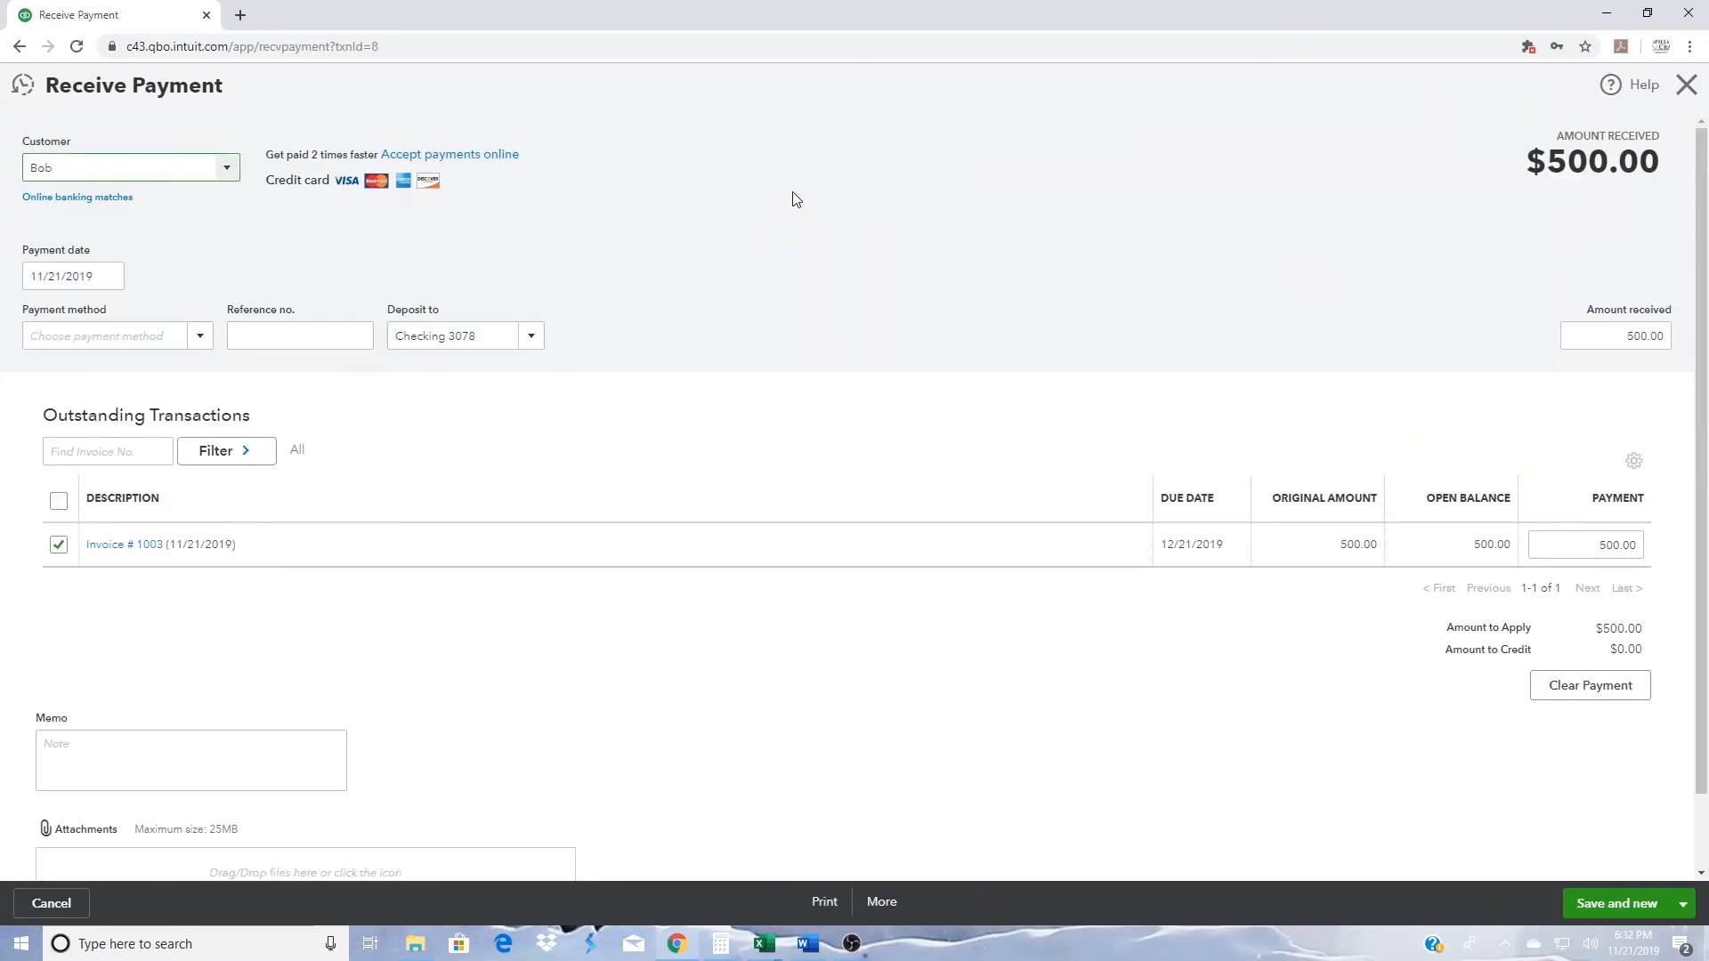
click(94, 200)
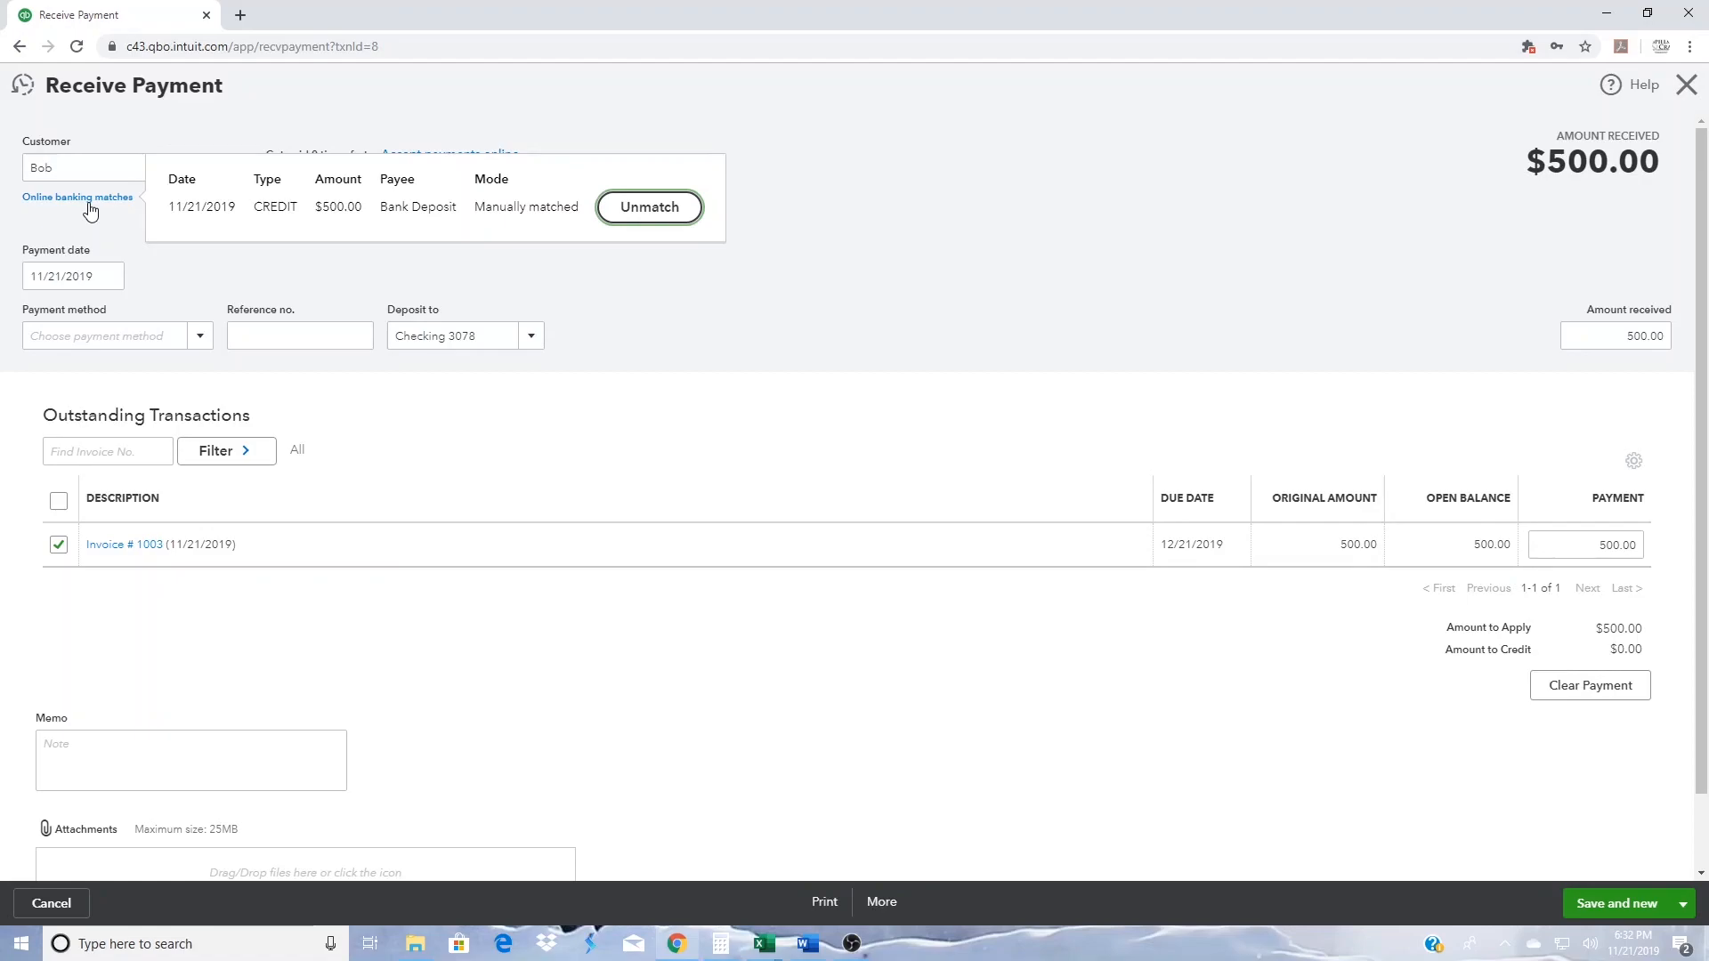
click(1068, 210)
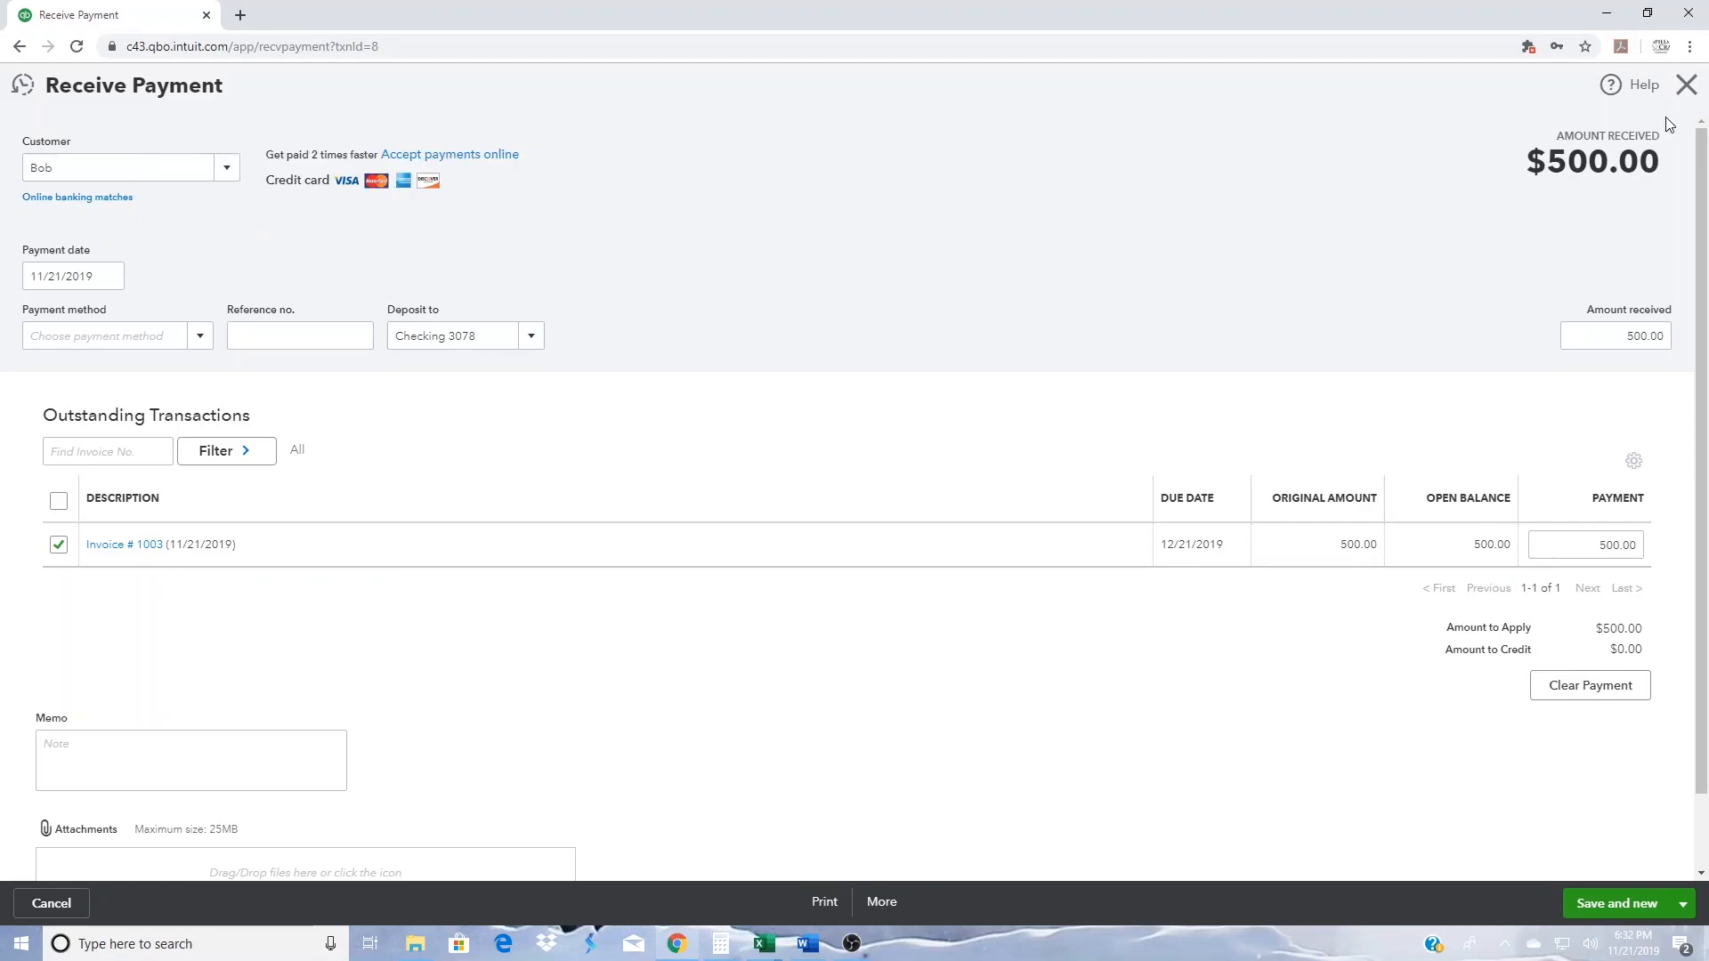
click(1687, 85)
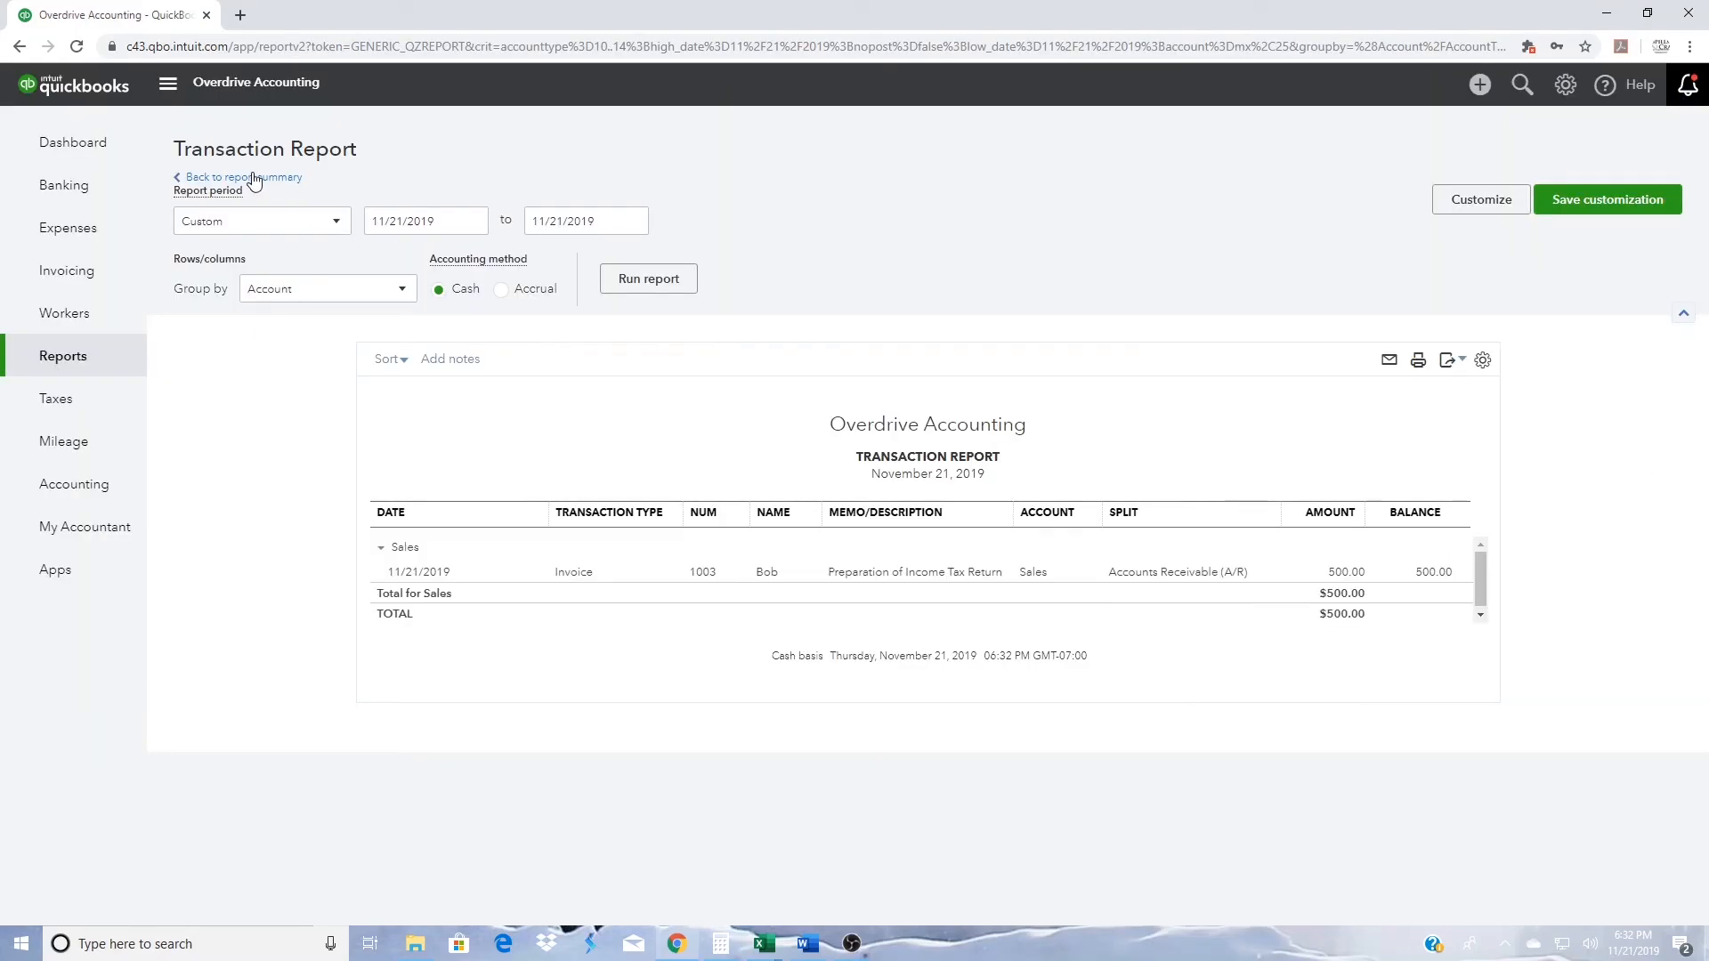
- Trace the report's Job Supplies expense to the Intuit Quickbooks bill payment and check its online banking match
click(257, 180)
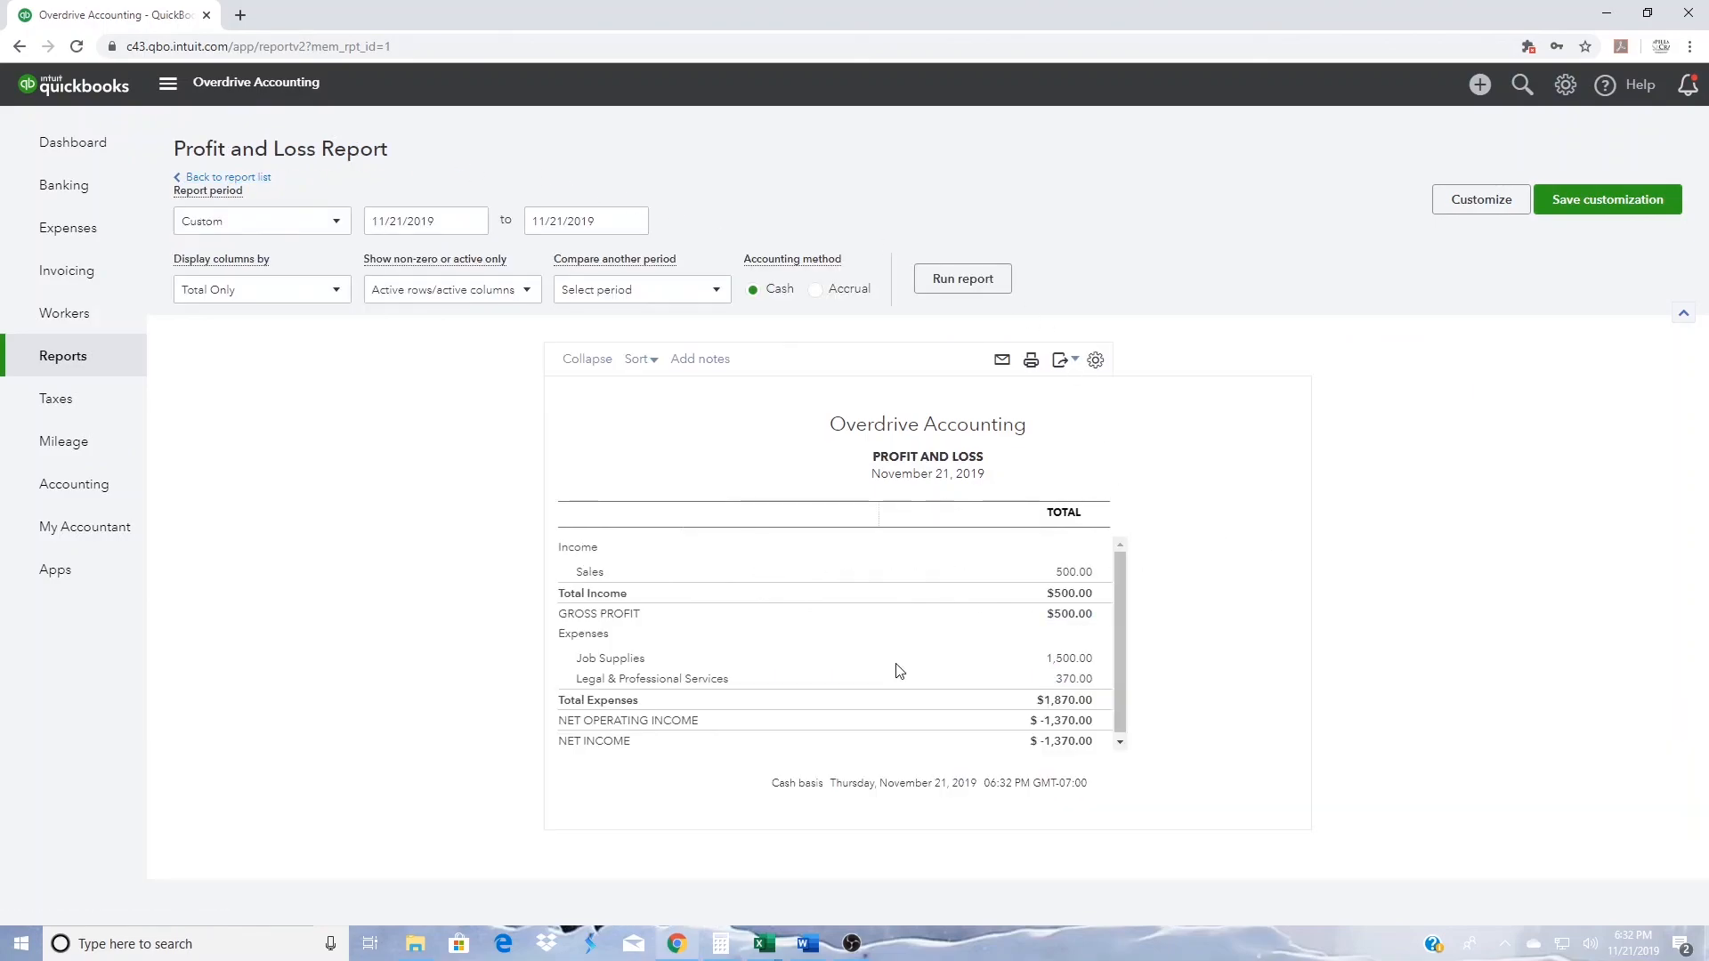
click(1071, 658)
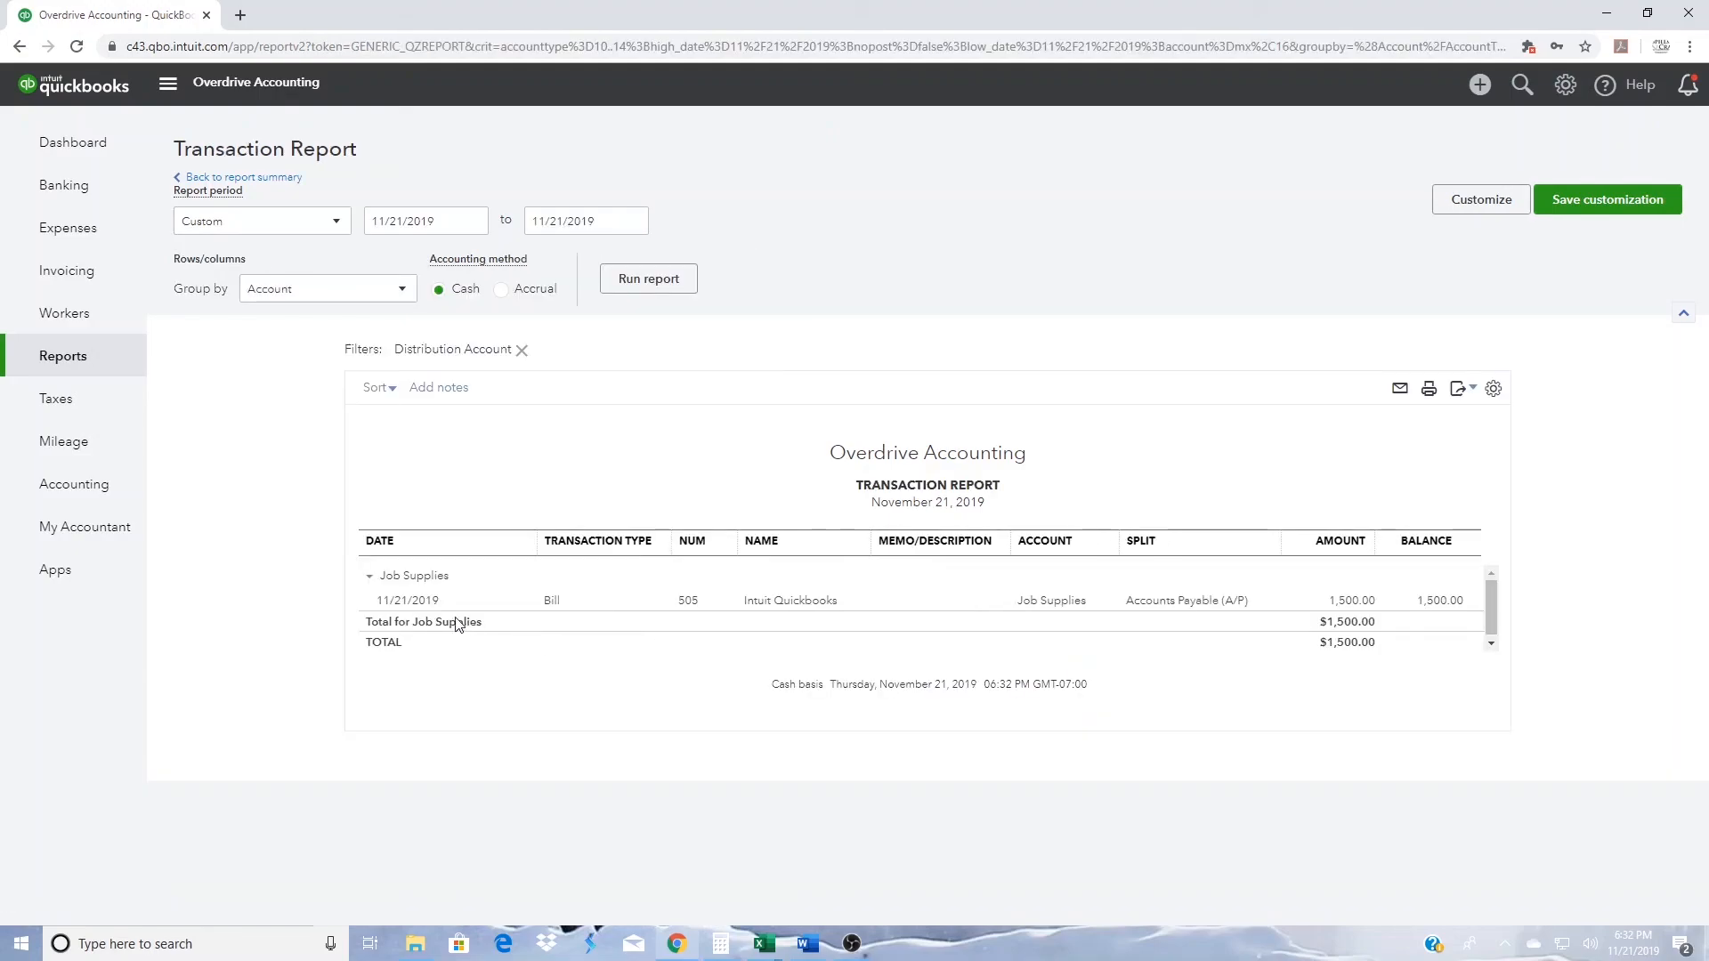
click(1349, 602)
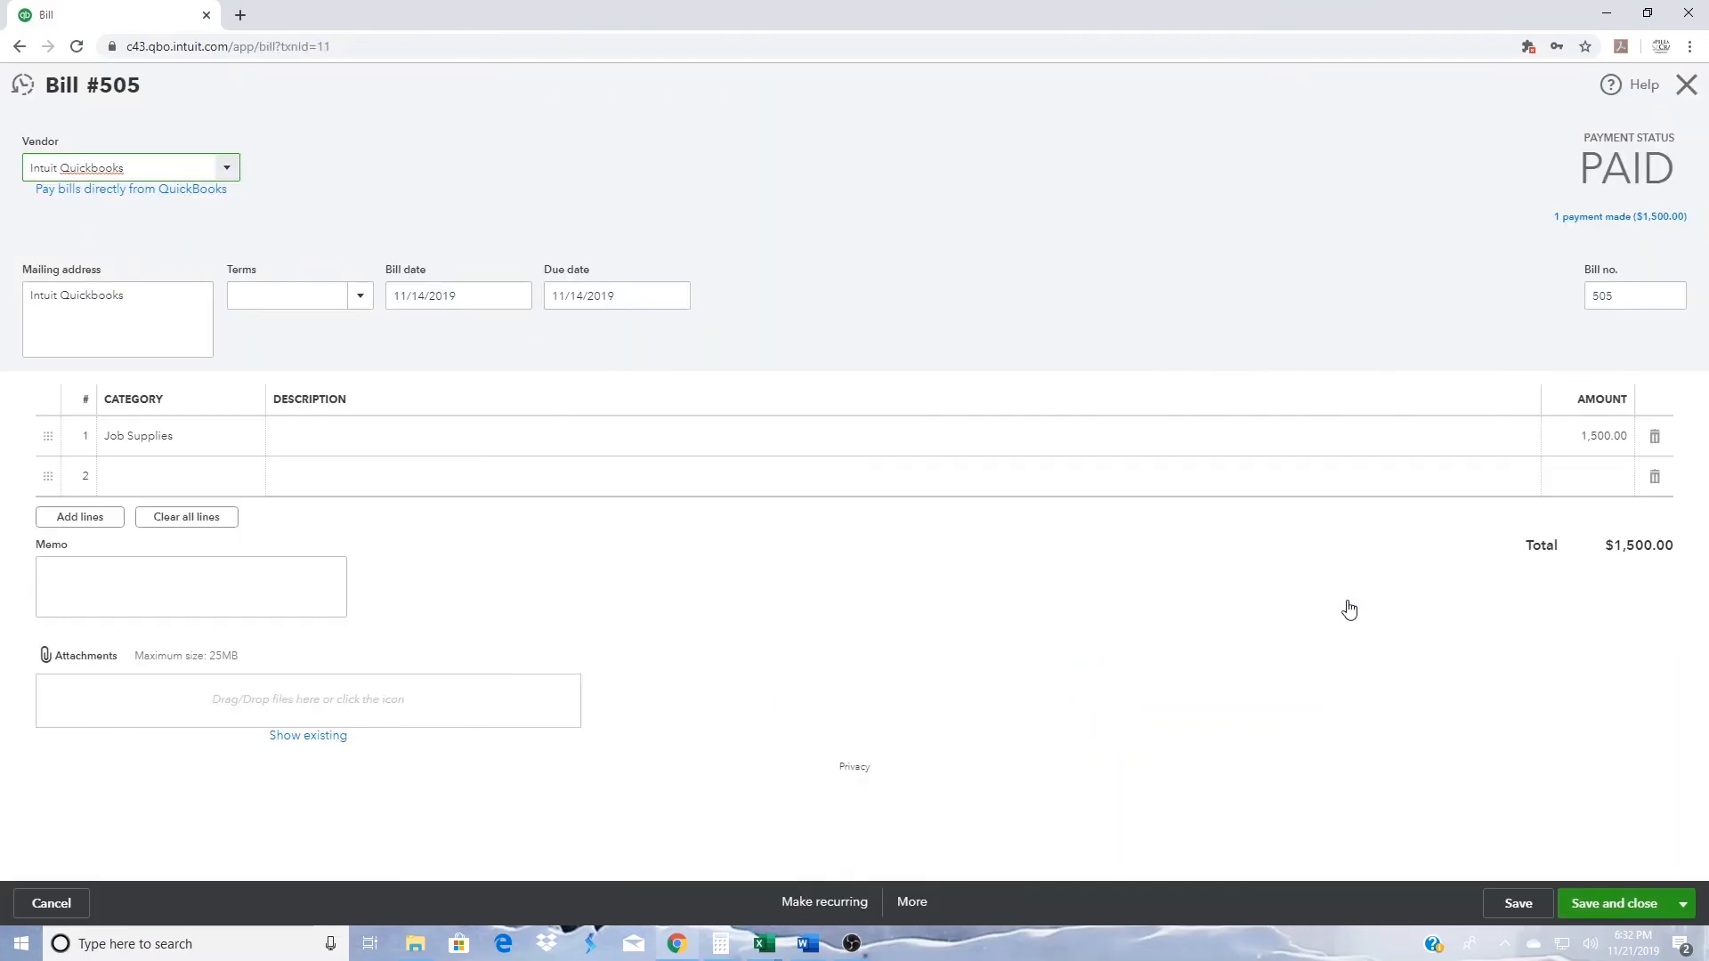
click(1603, 216)
click(1265, 226)
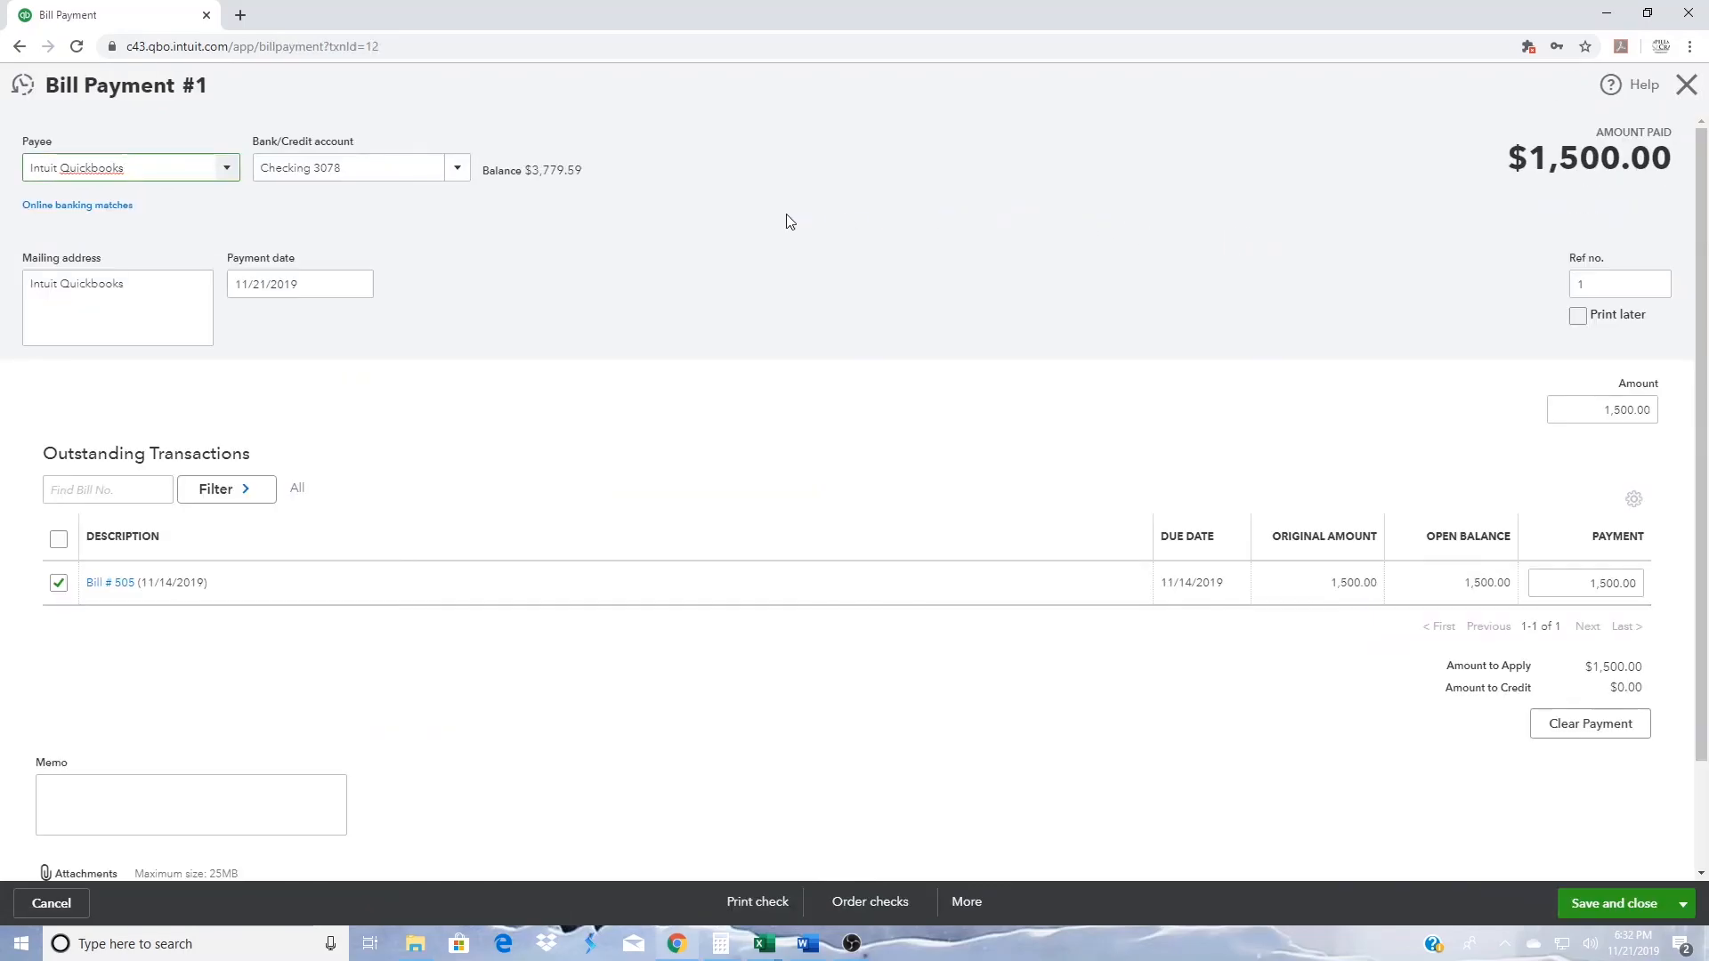
click(103, 207)
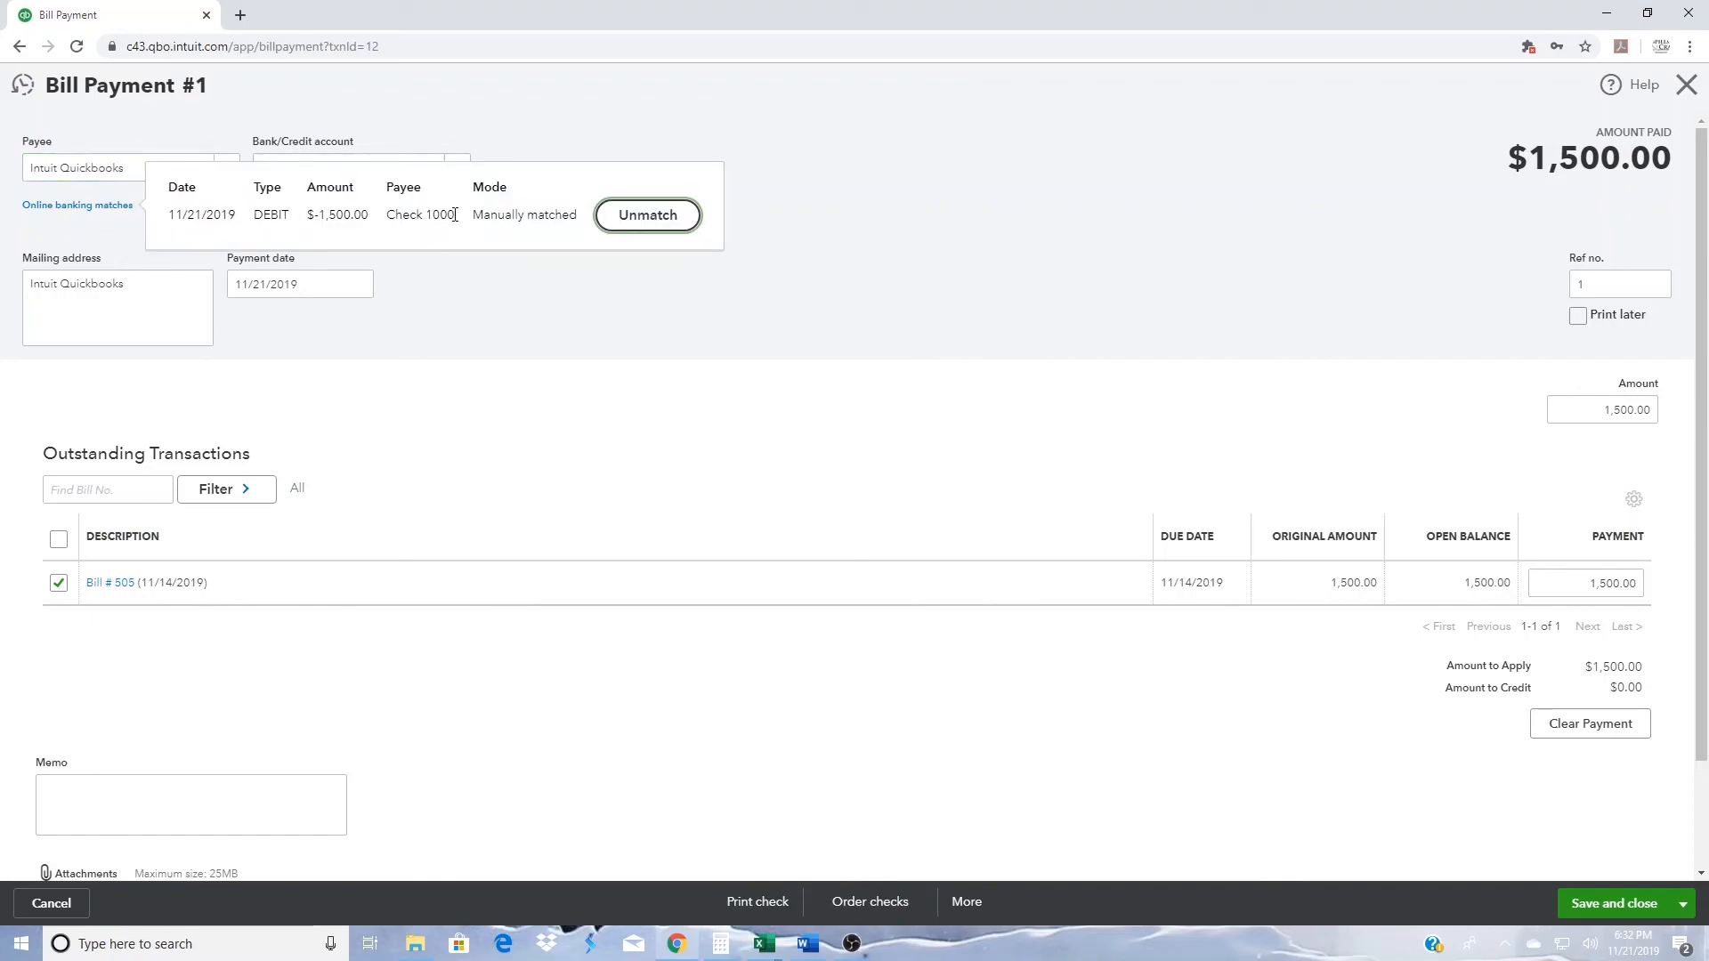
click(1020, 170)
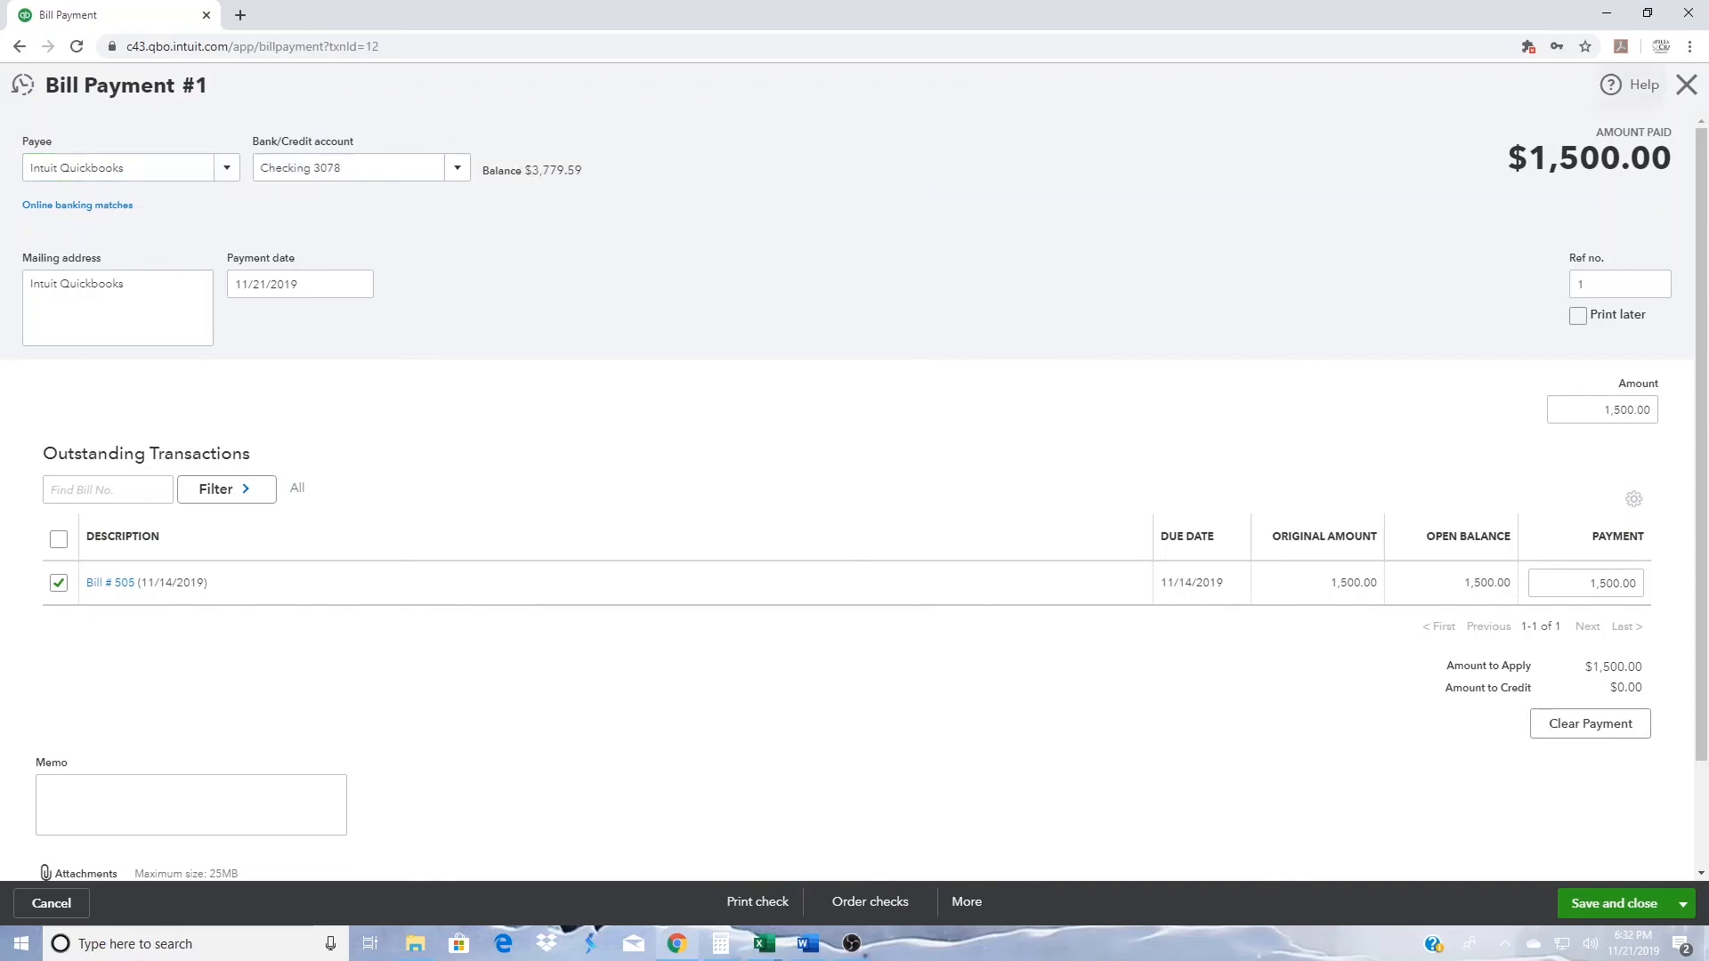
click(1687, 86)
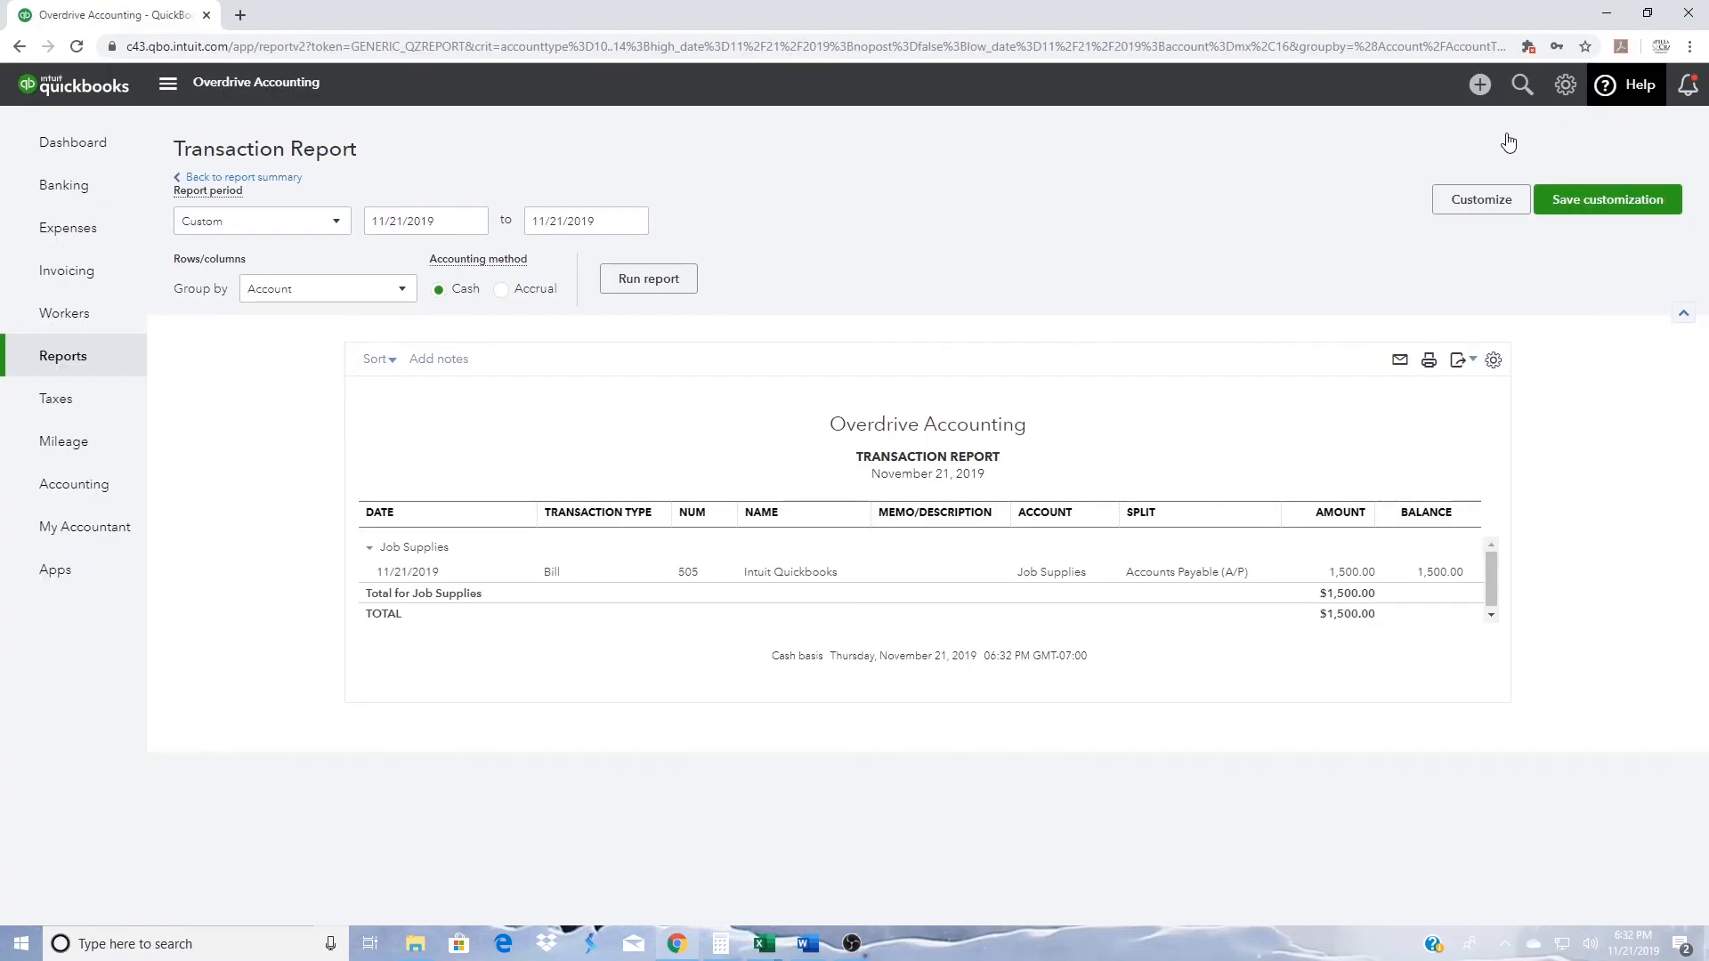
- Trace the report's Legal & Professional Services total to the law office expense and check its online banking match
click(292, 188)
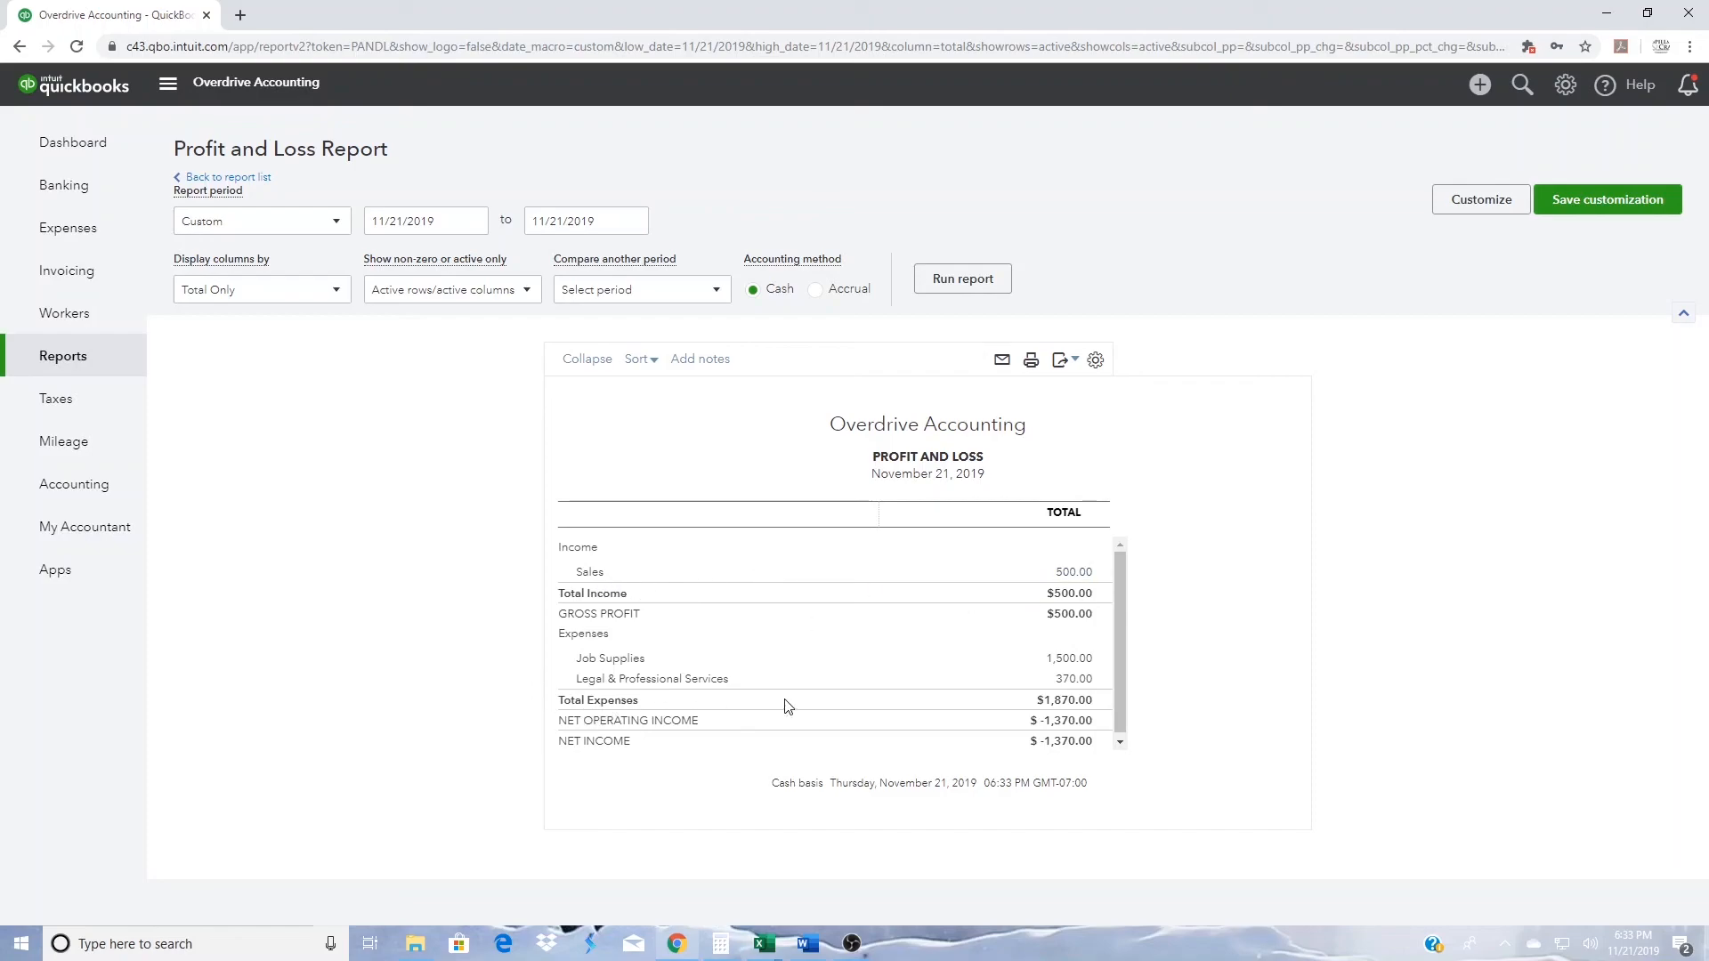
click(1076, 682)
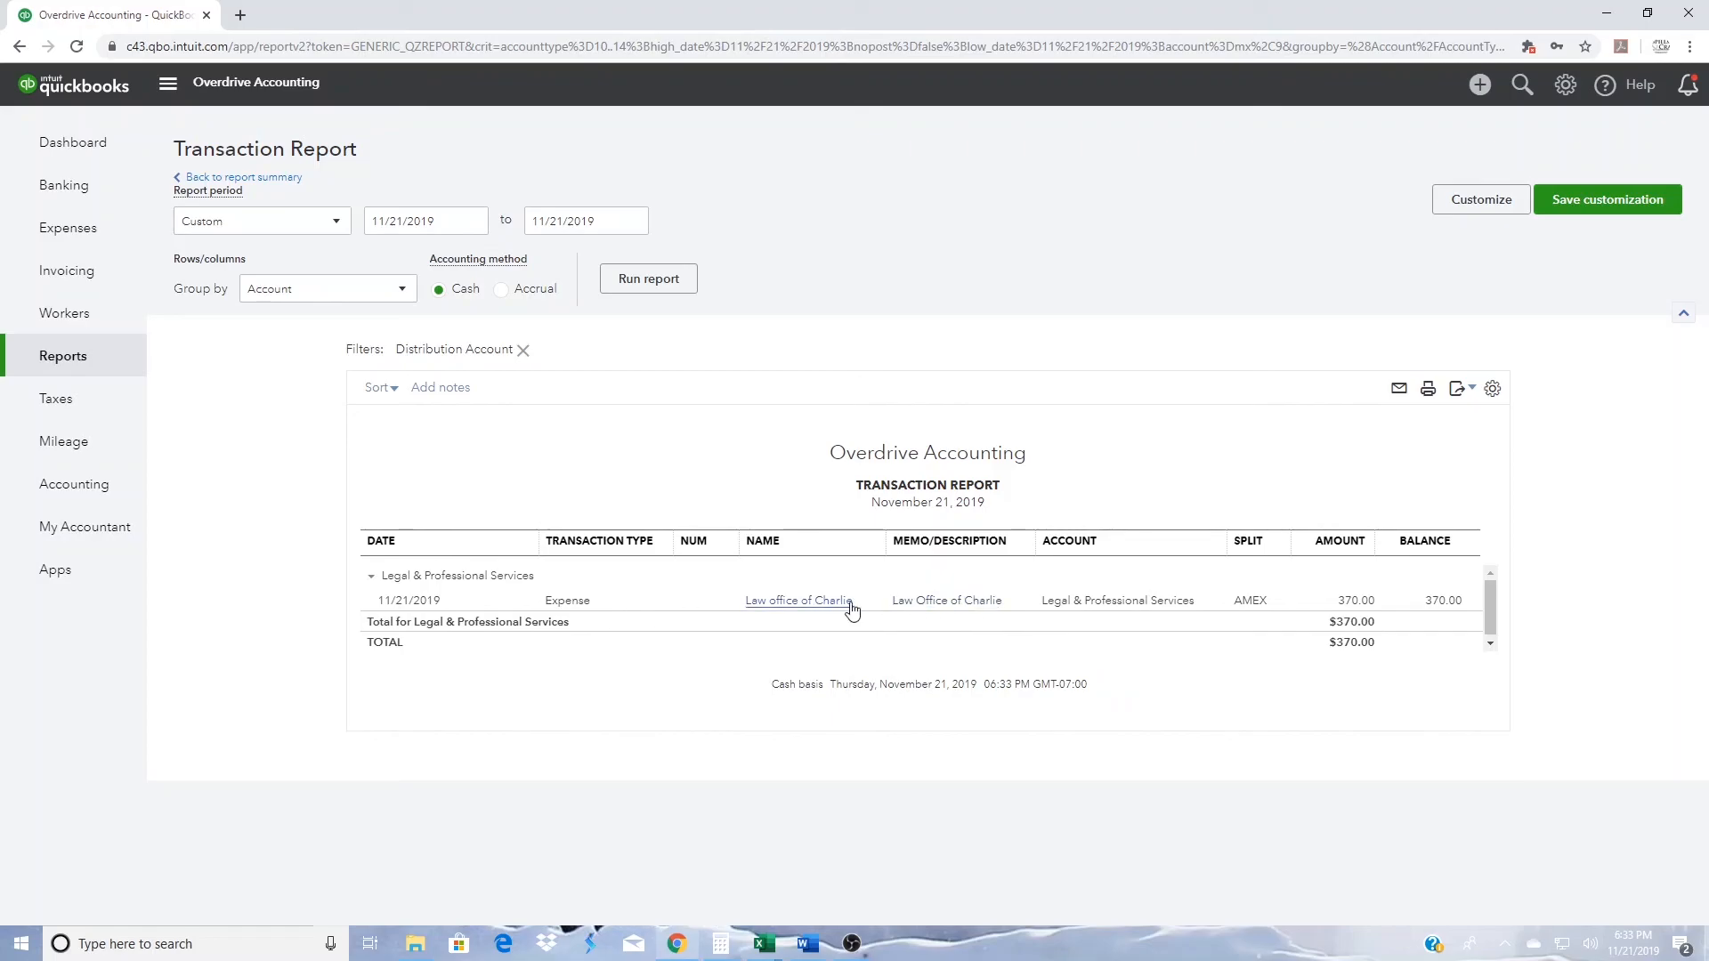
click(1353, 604)
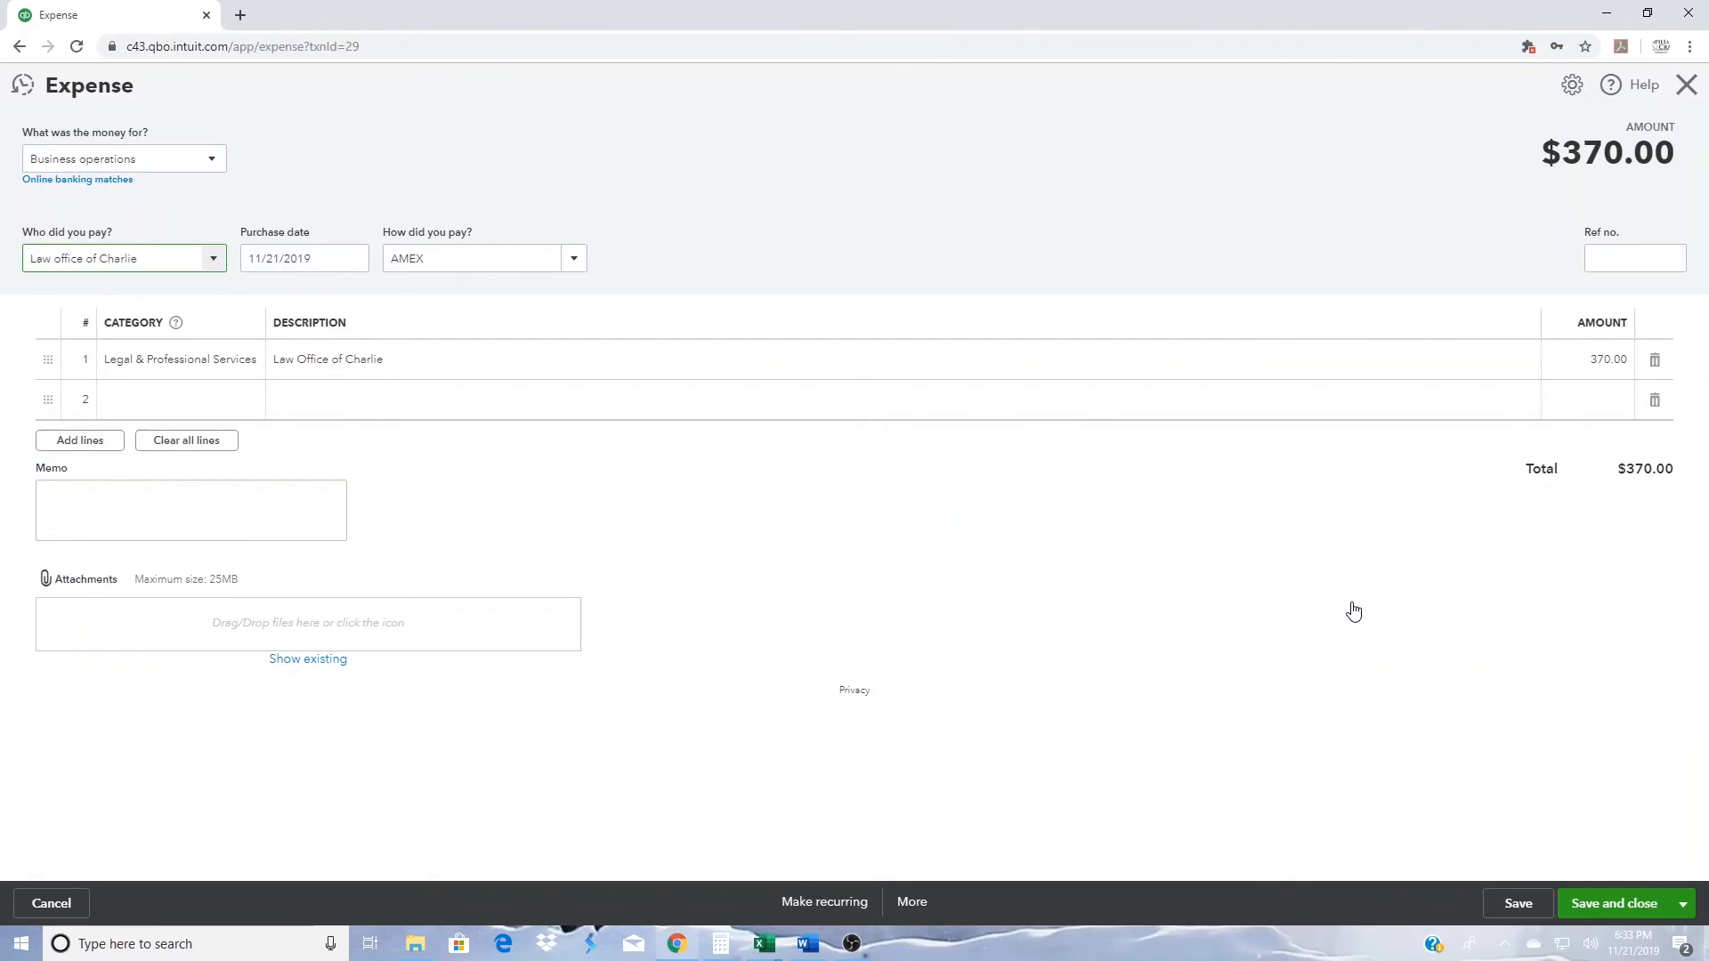
click(95, 181)
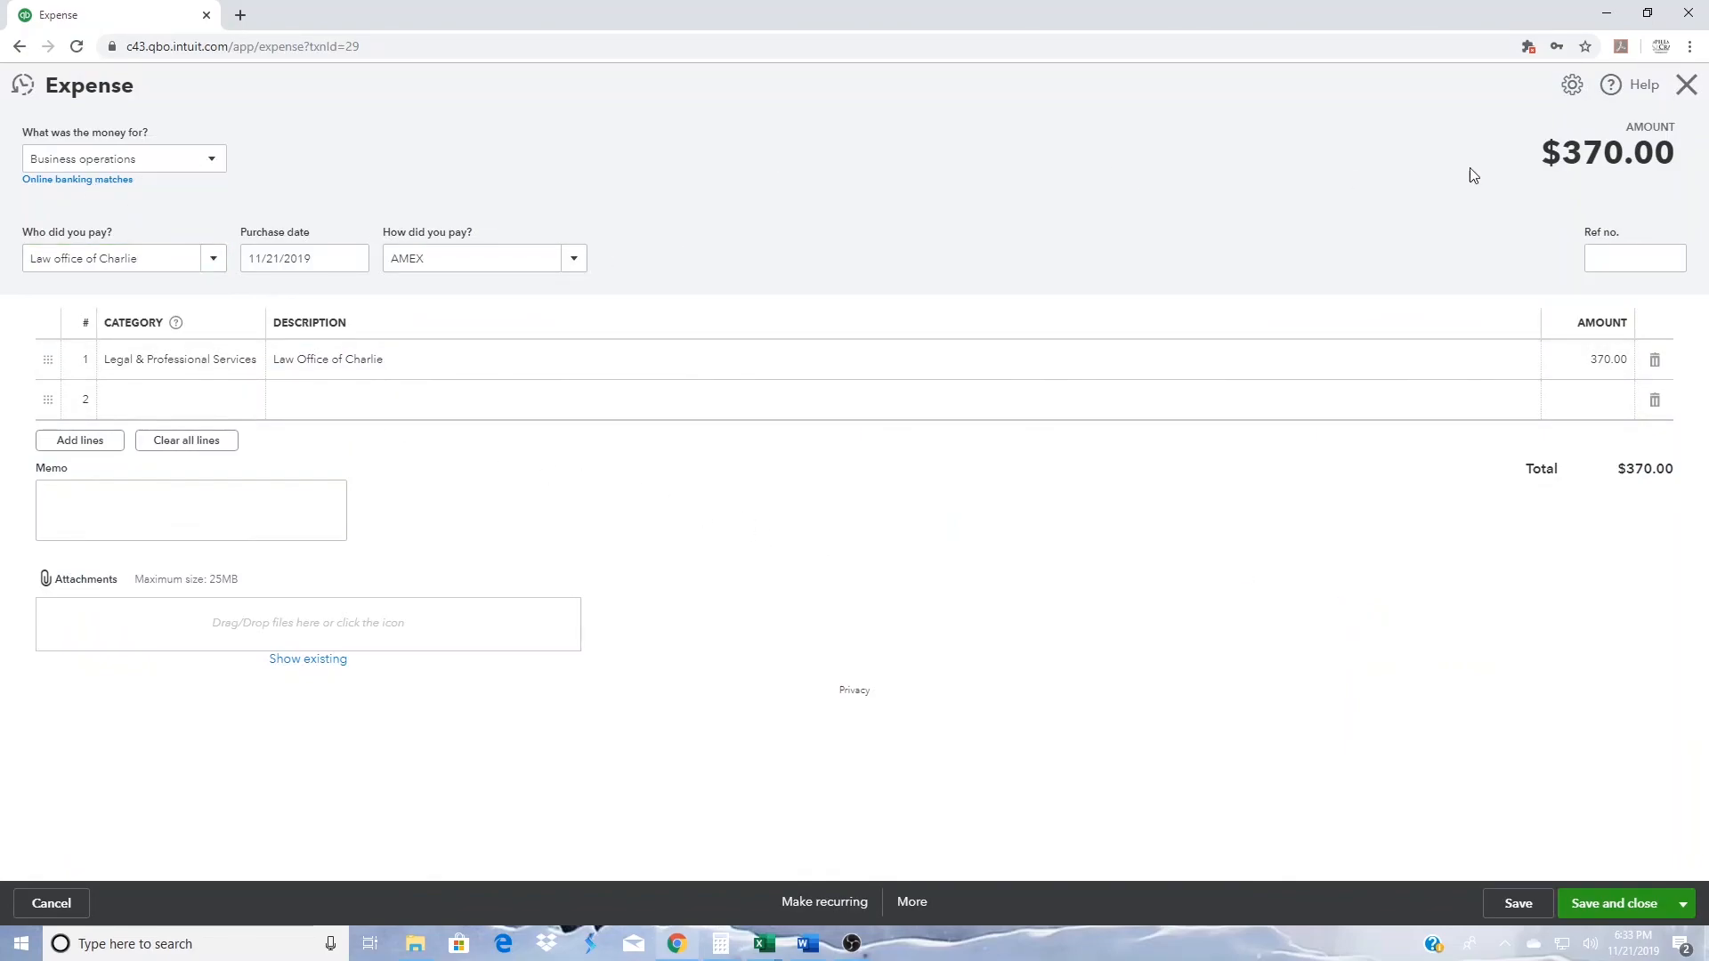
click(1687, 84)
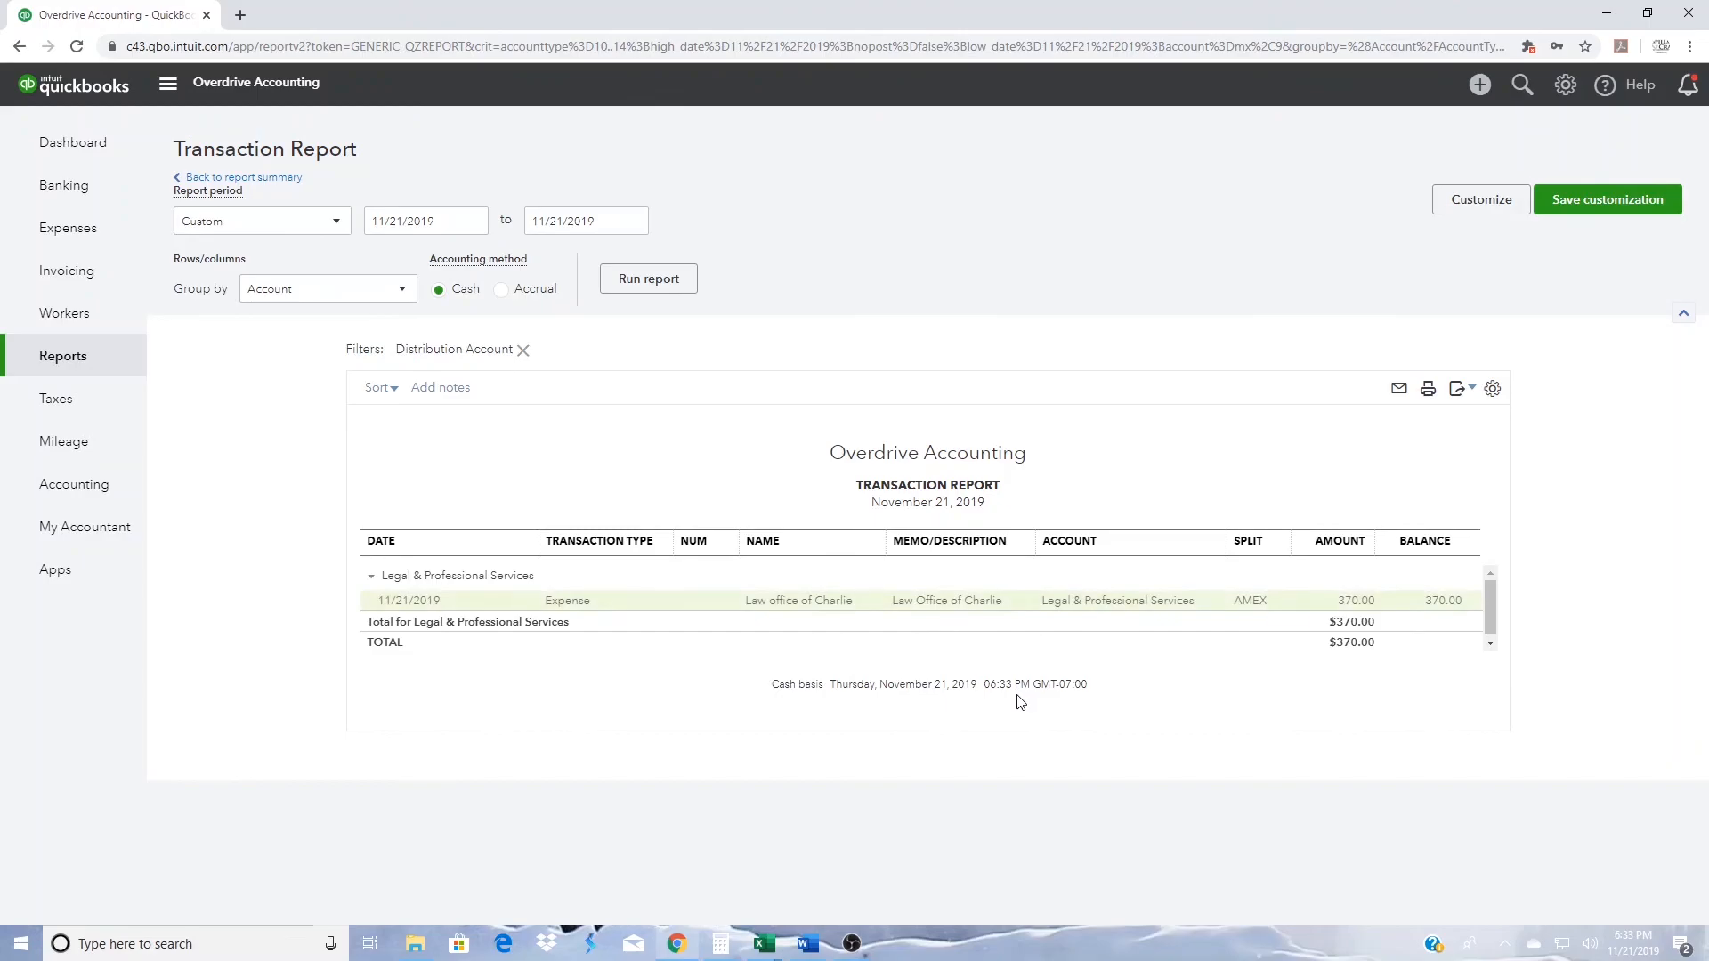
- Open the Reconcile tool and select the checking account used for the bill payment to check its reconciliation status
click(78, 144)
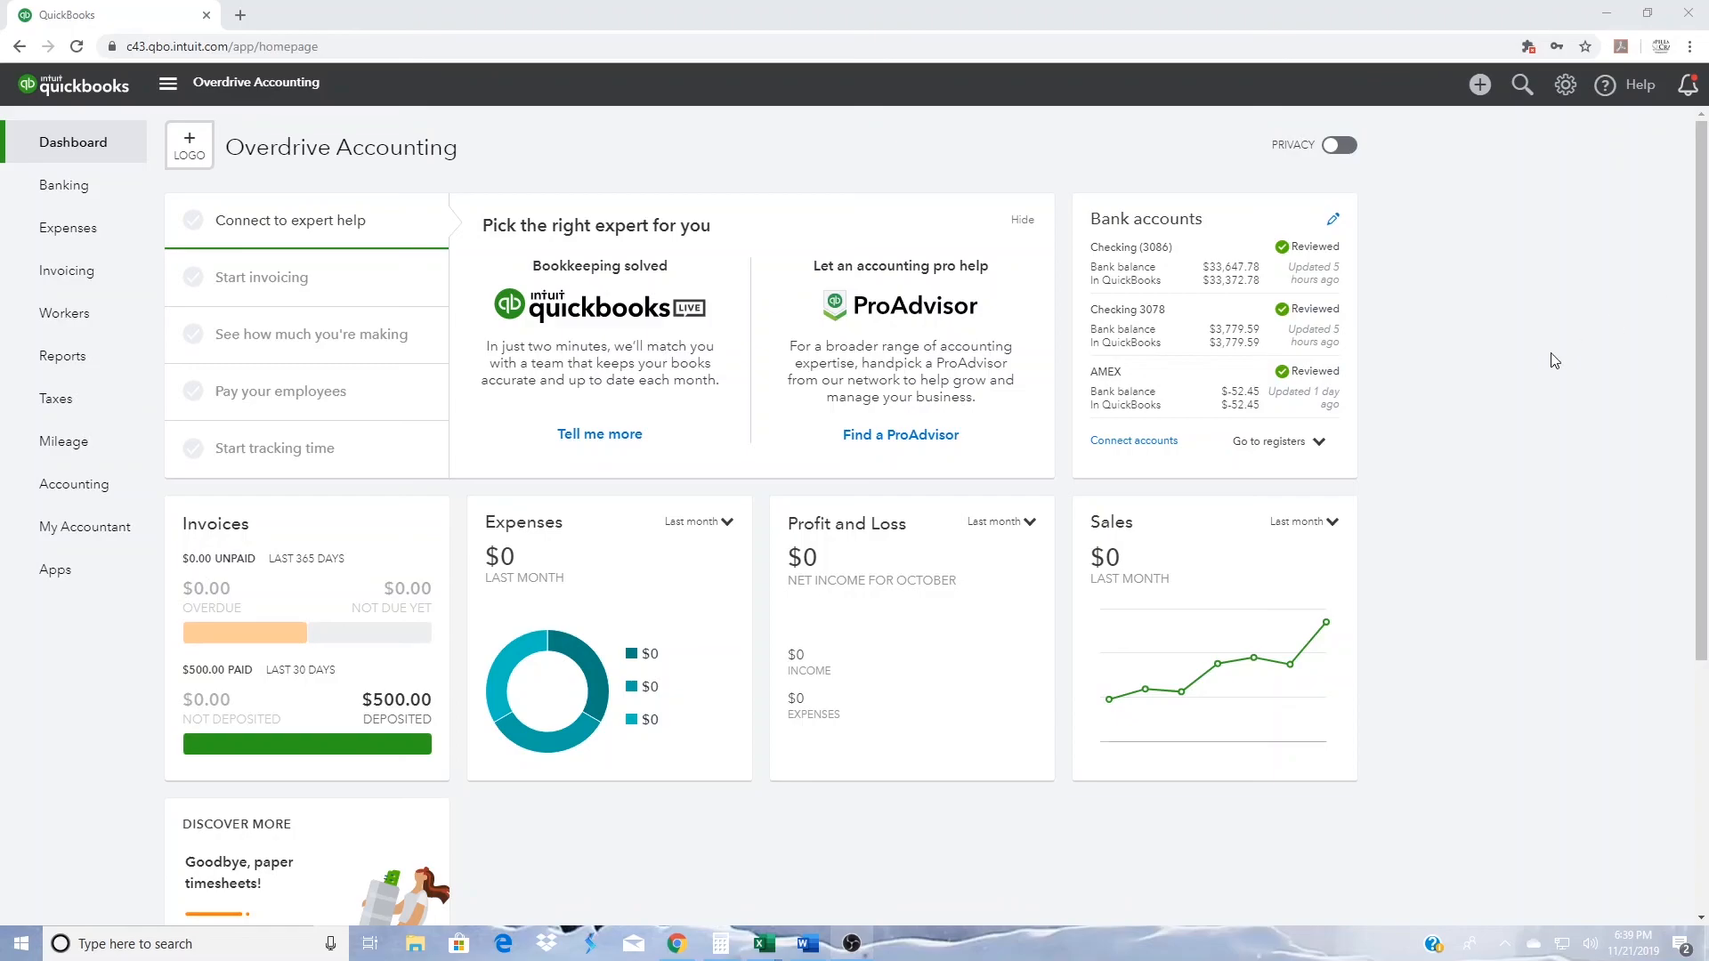
click(1565, 85)
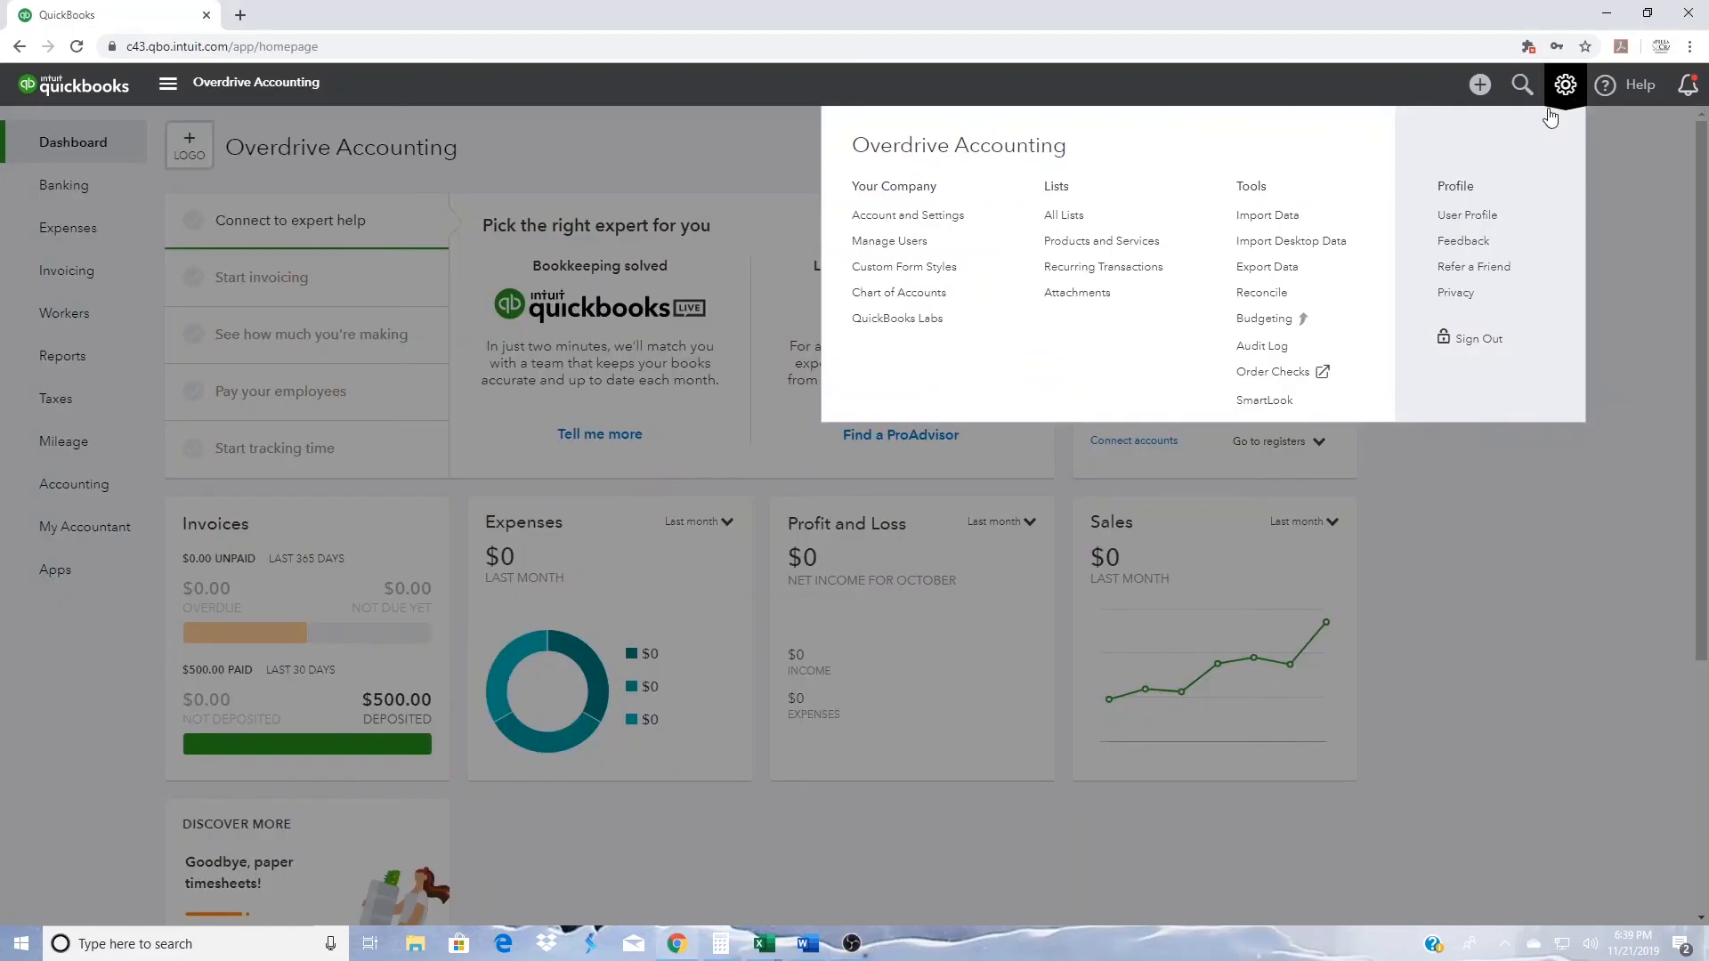
click(1247, 294)
click(997, 630)
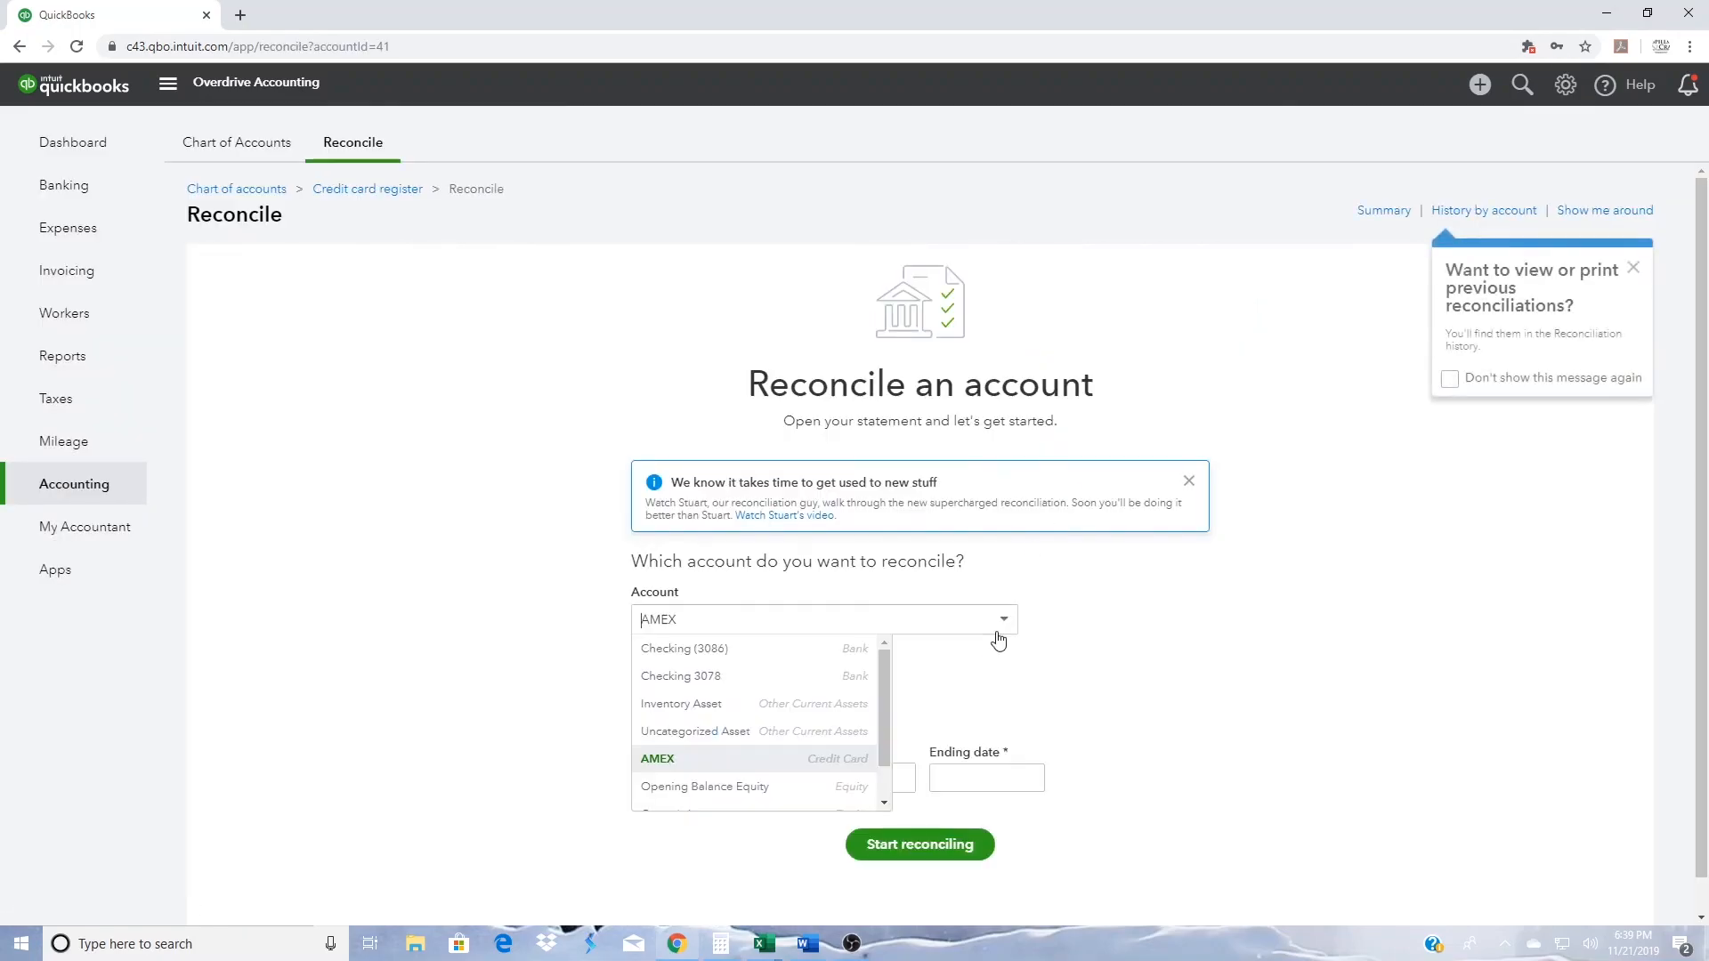
click(783, 683)
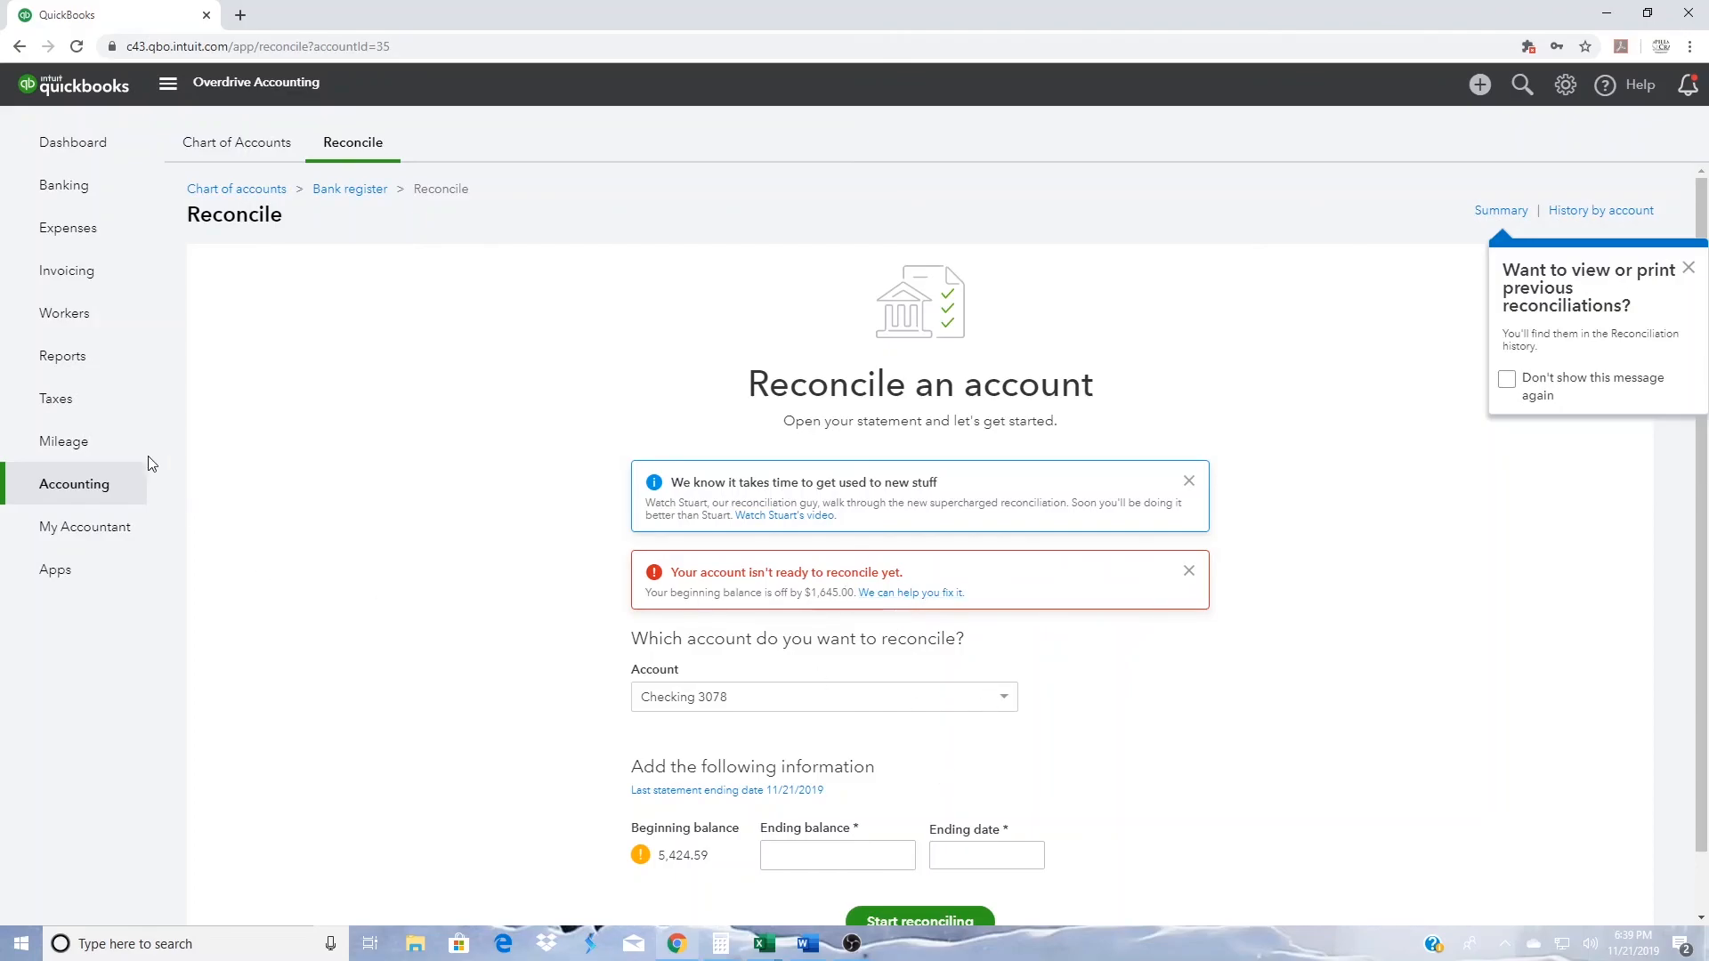
- Open the bank register of the checking account with the $3,779.59 balance to examine its cleared and reconciled entries
click(88, 192)
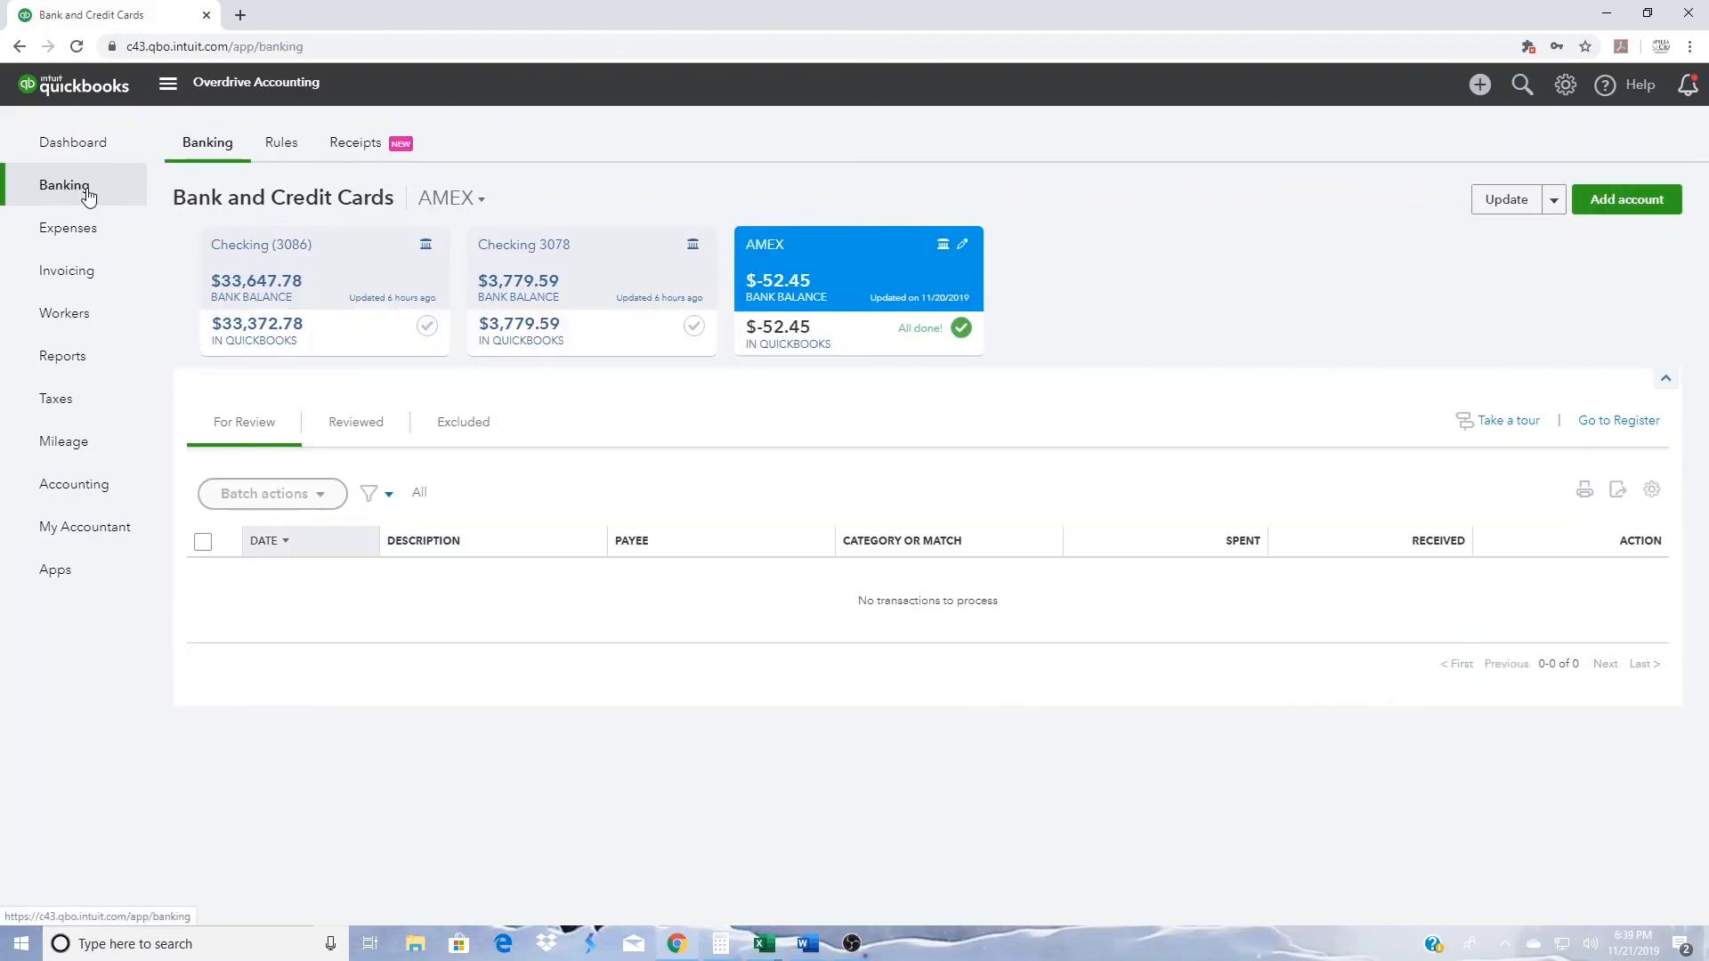
click(639, 279)
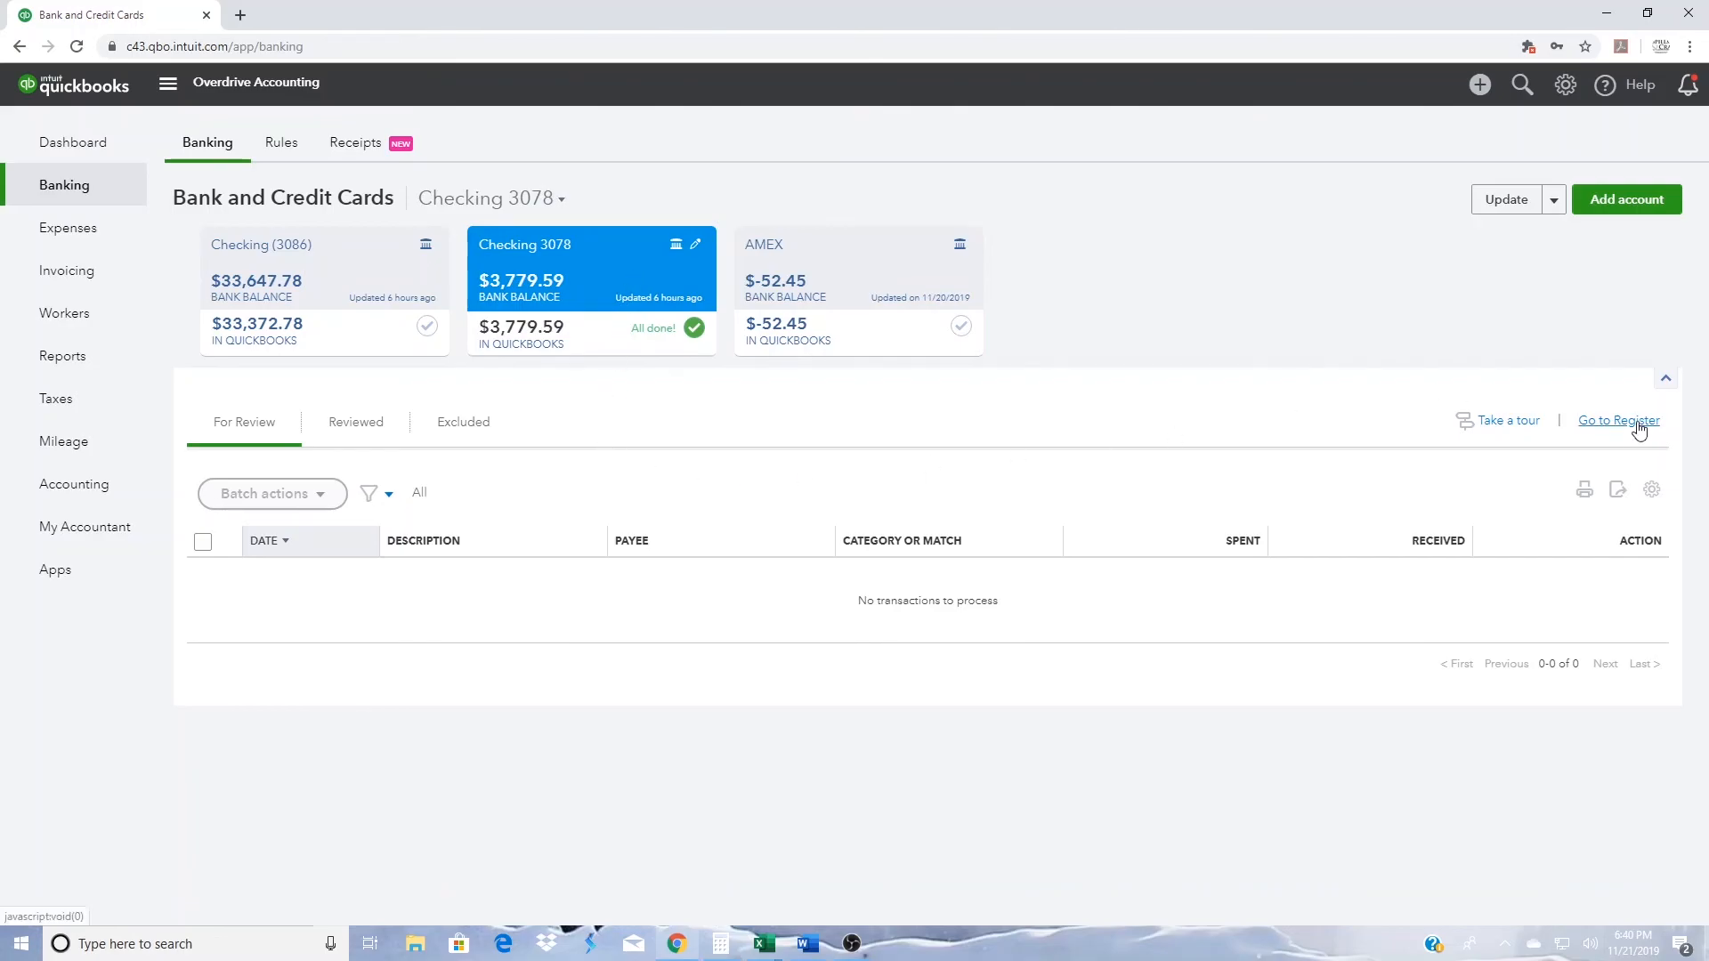
click(1608, 426)
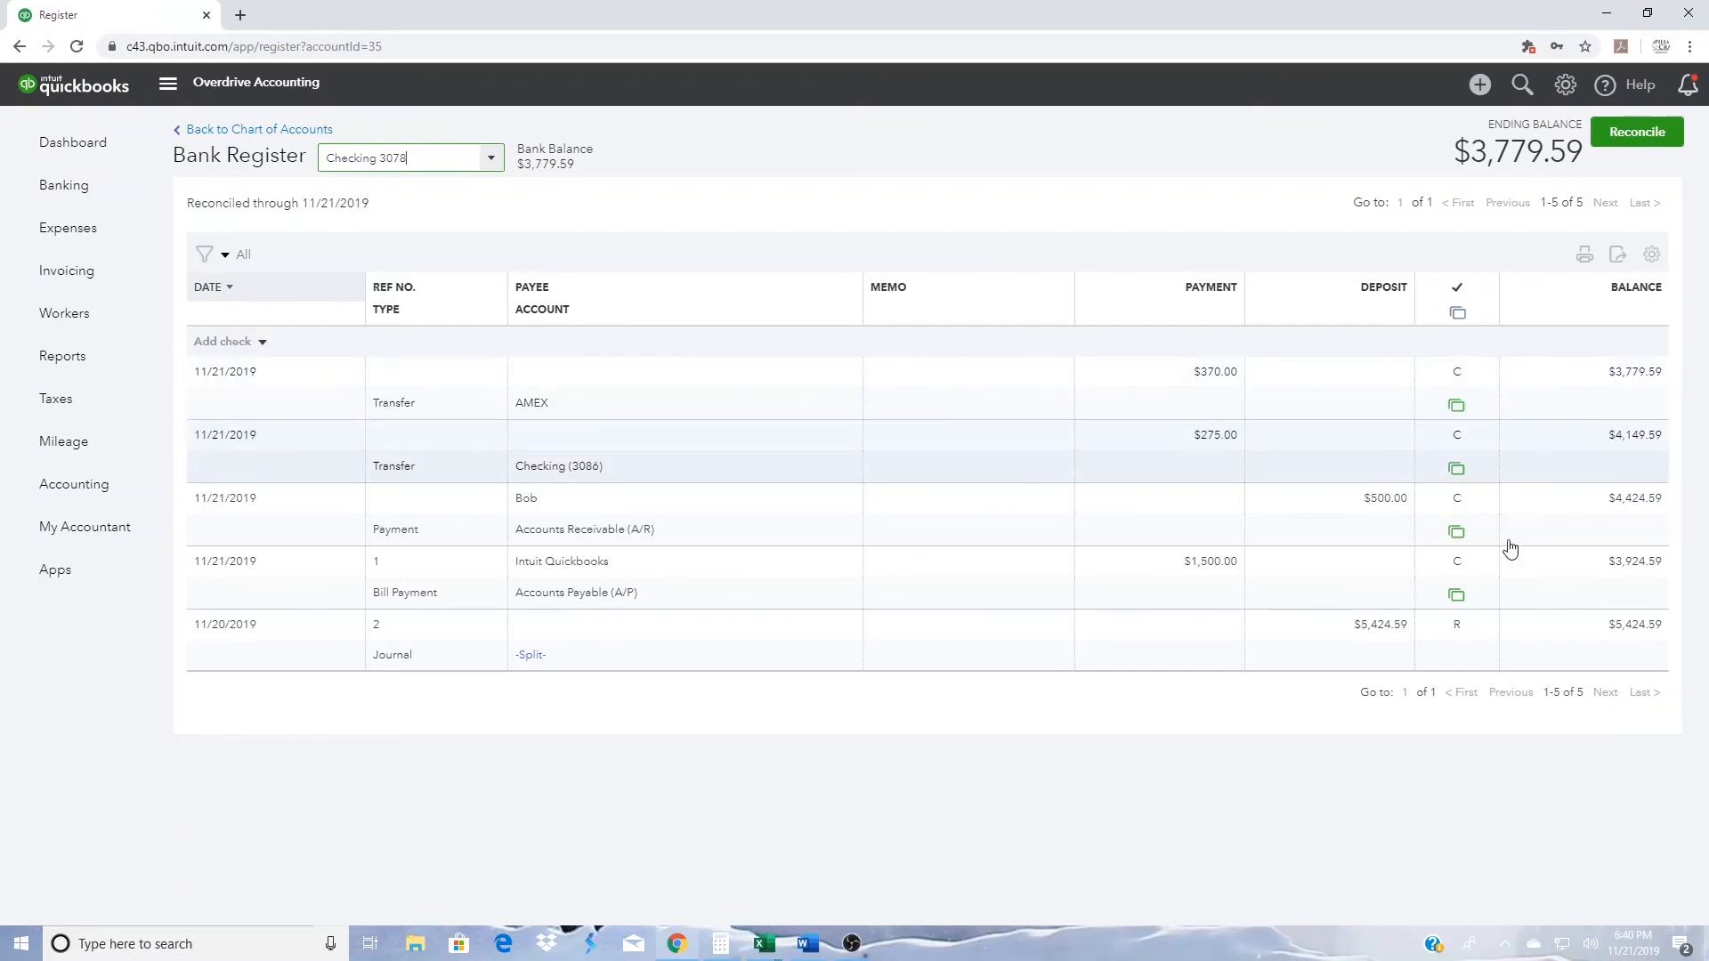
- Manually mark the $1,500.00 Intuit Quickbooks bill payment as reconciled (R), save the change, and turn off the manual reconciliation warning
mouse_move(1476, 607)
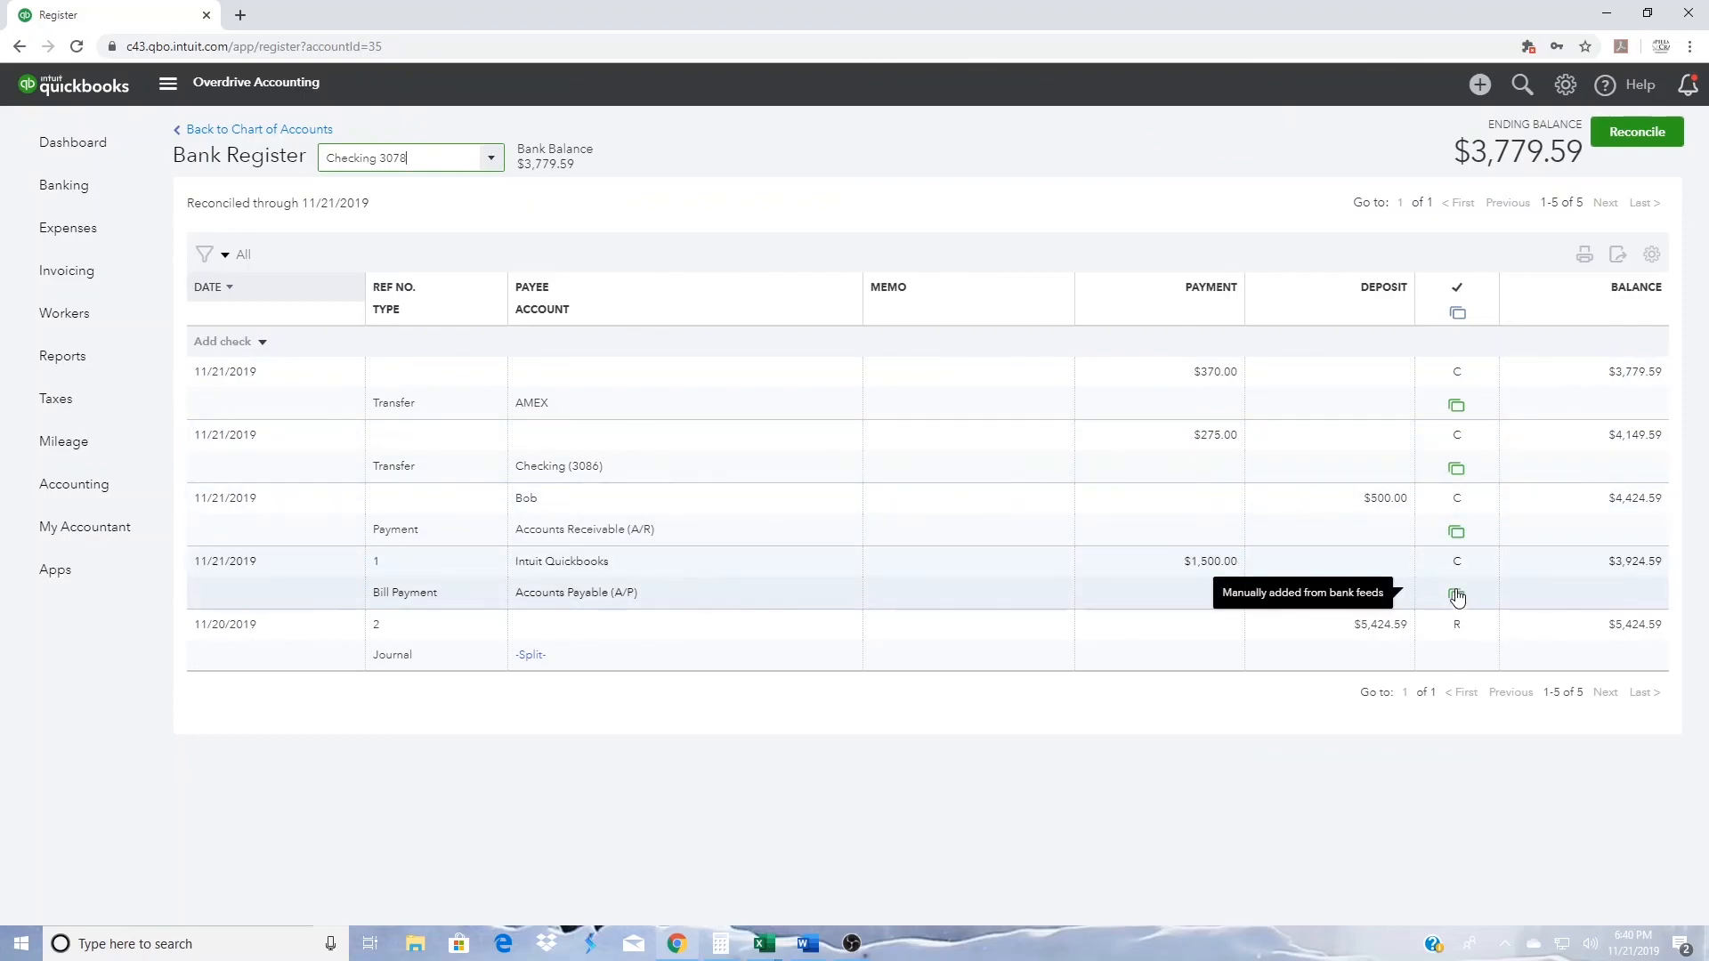
mouse_move(1460, 572)
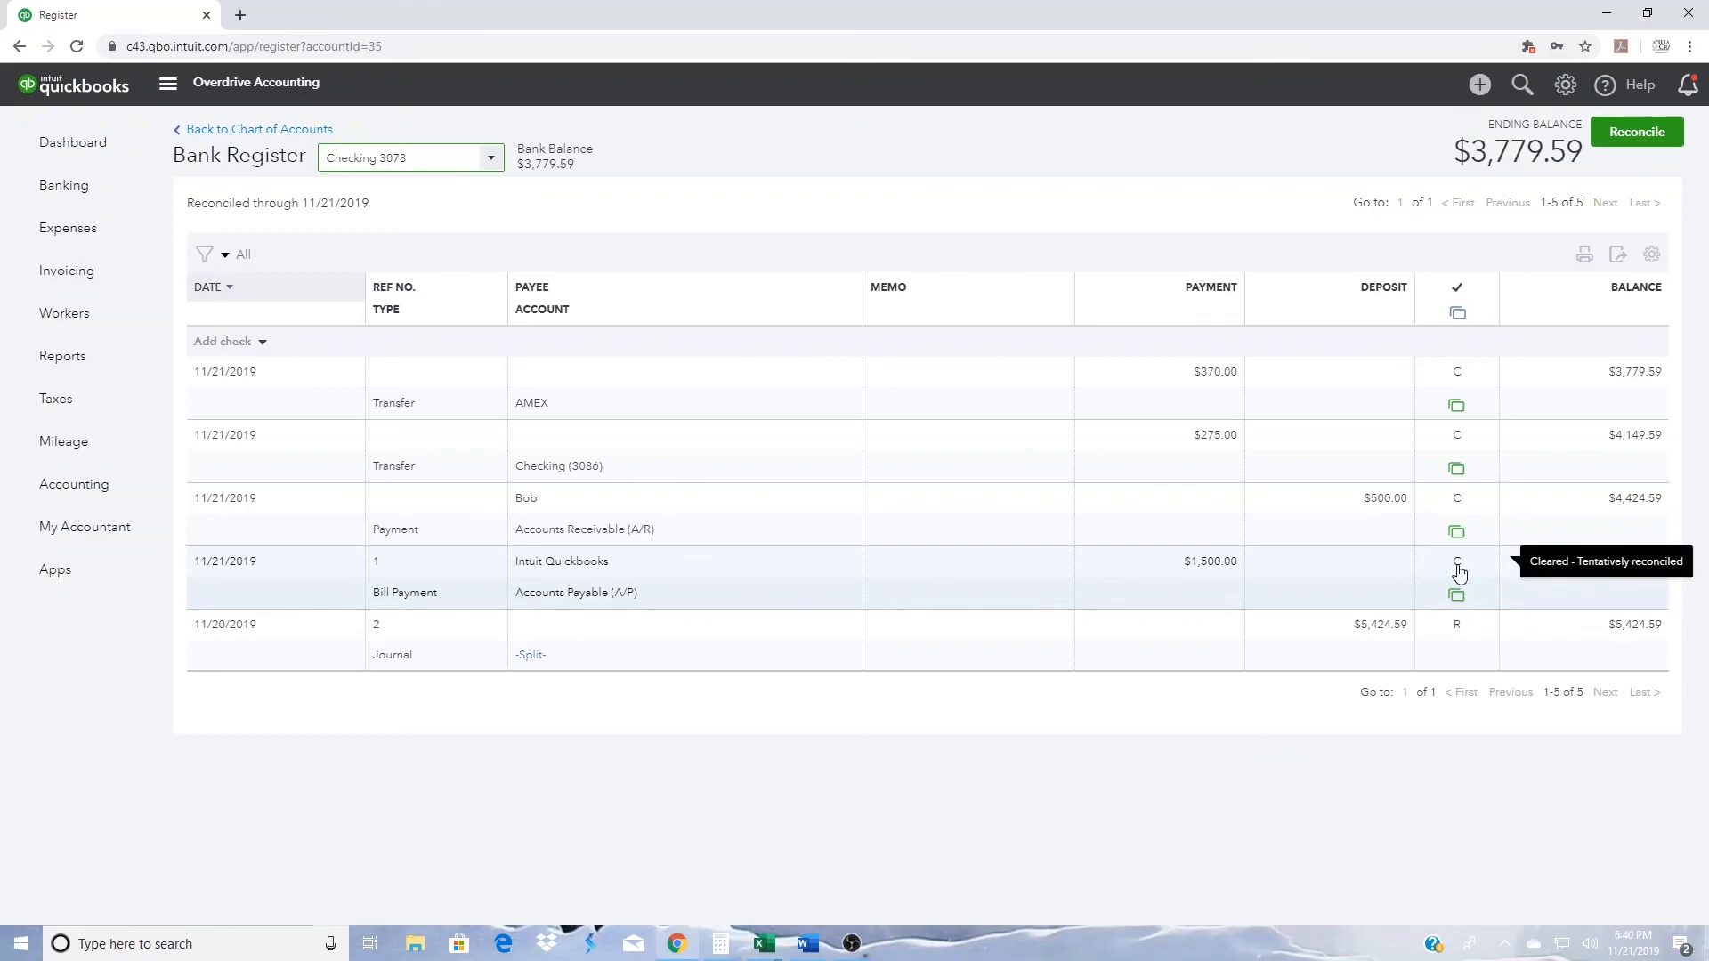
click(1460, 573)
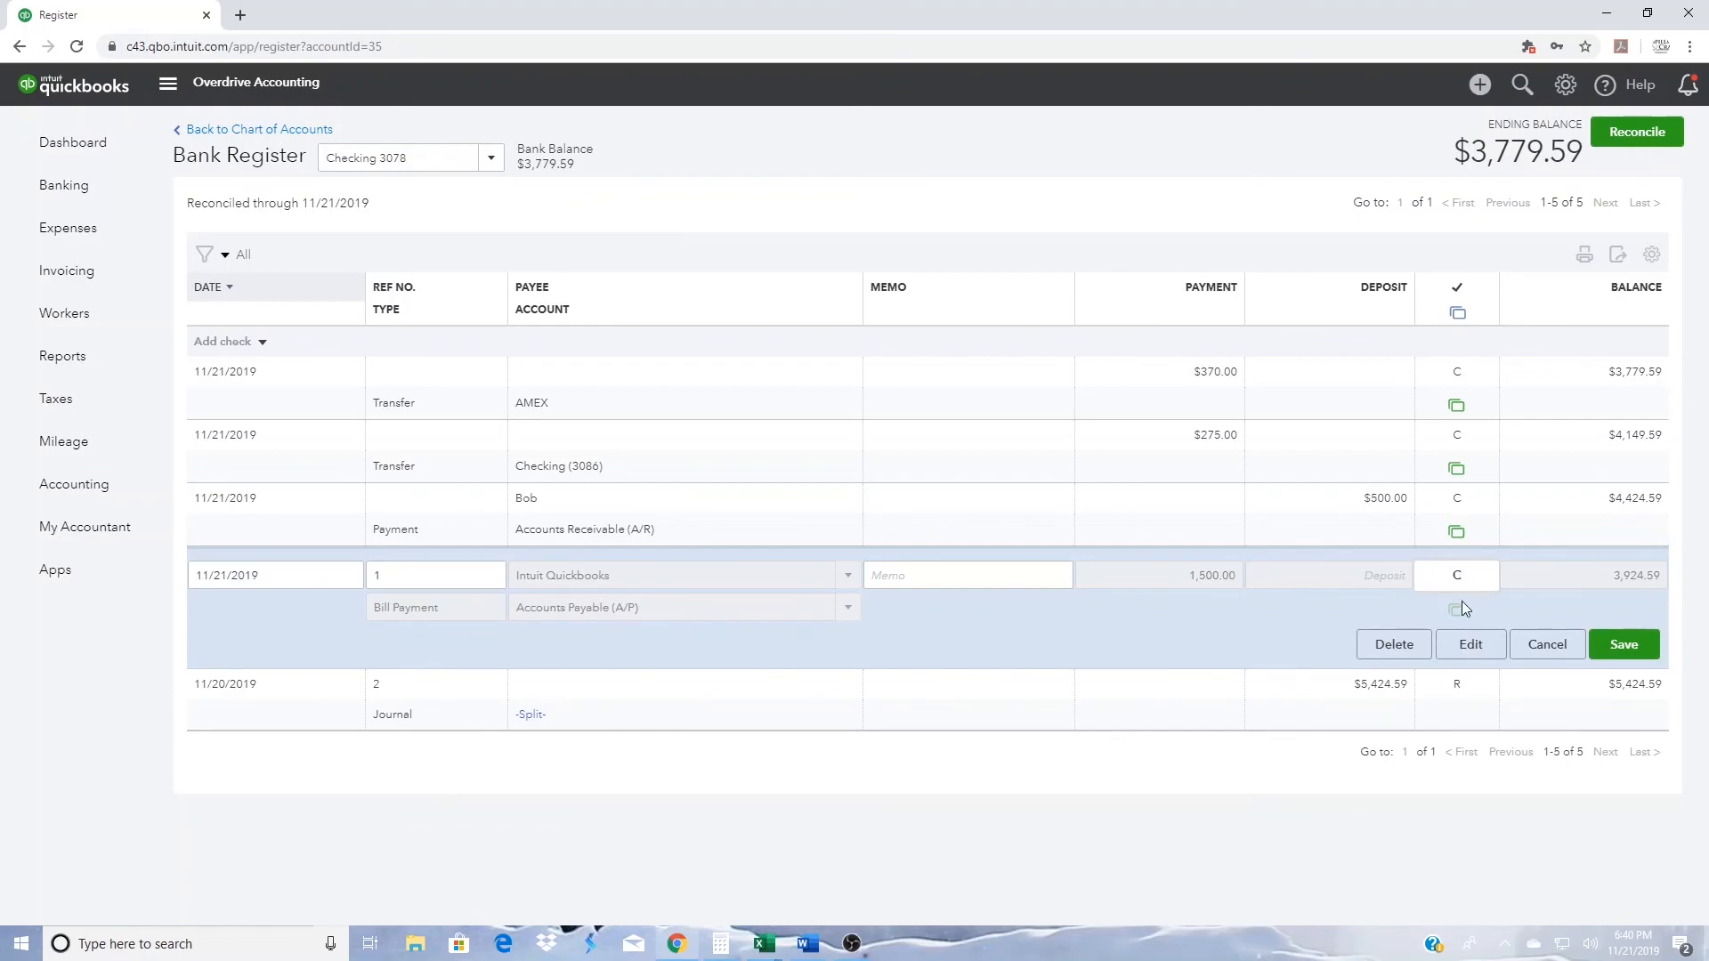
click(1460, 577)
click(1642, 651)
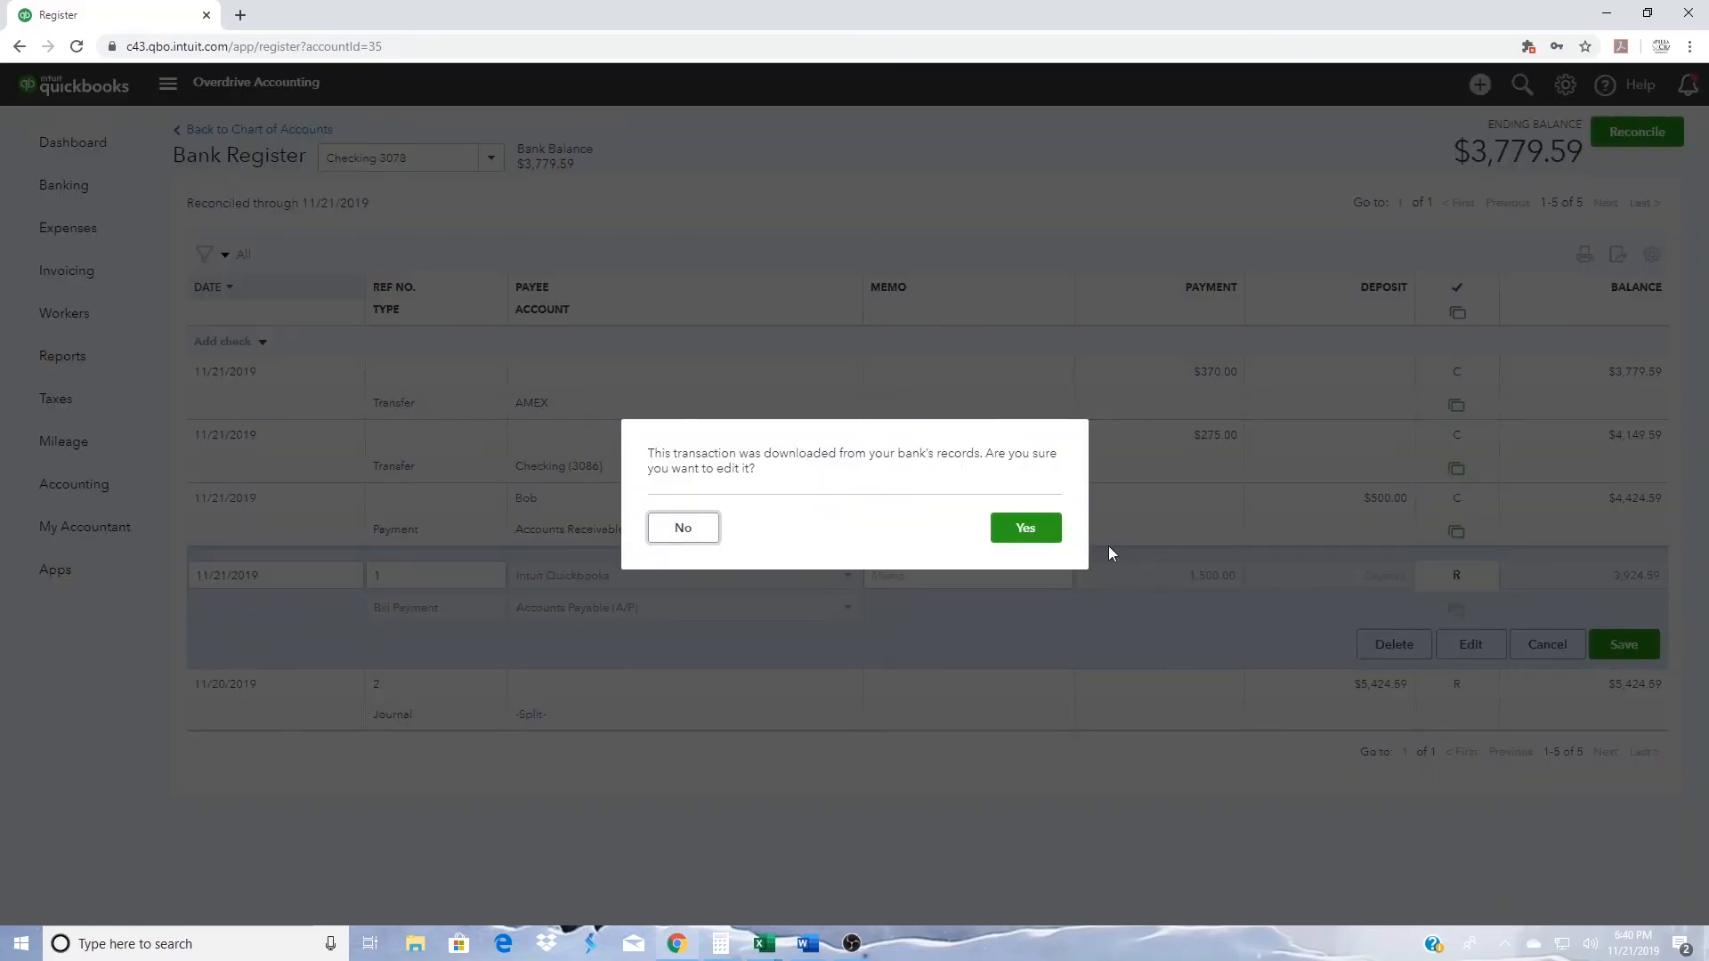
click(1024, 528)
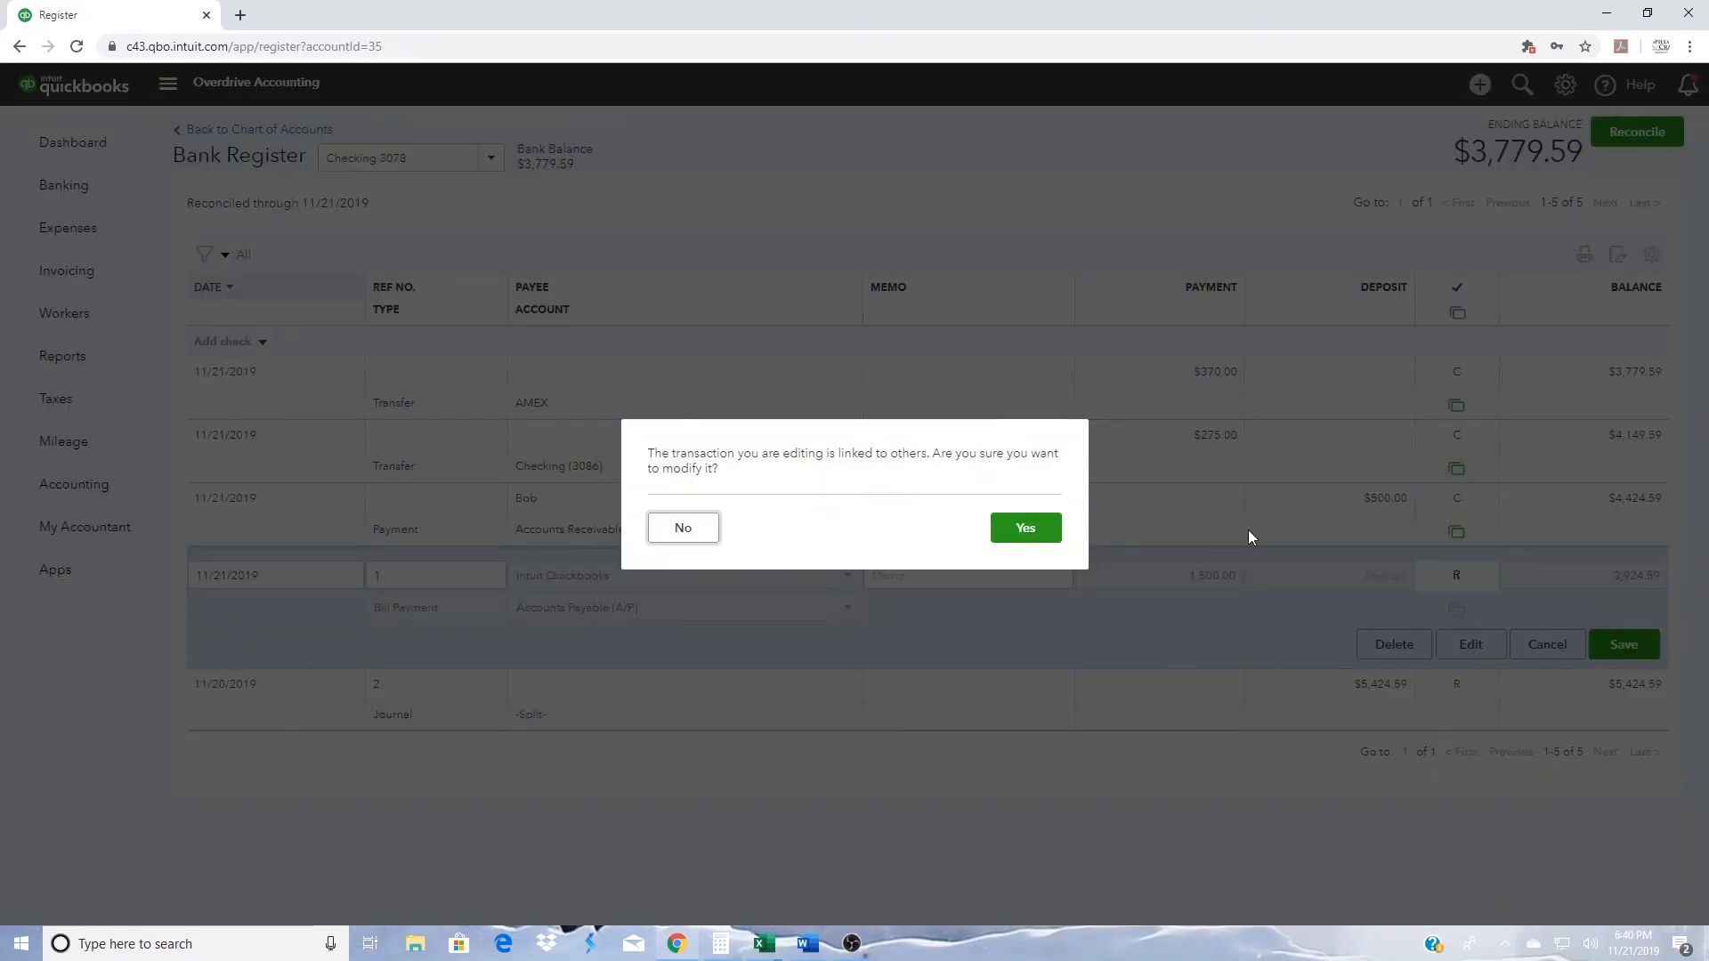
click(1025, 534)
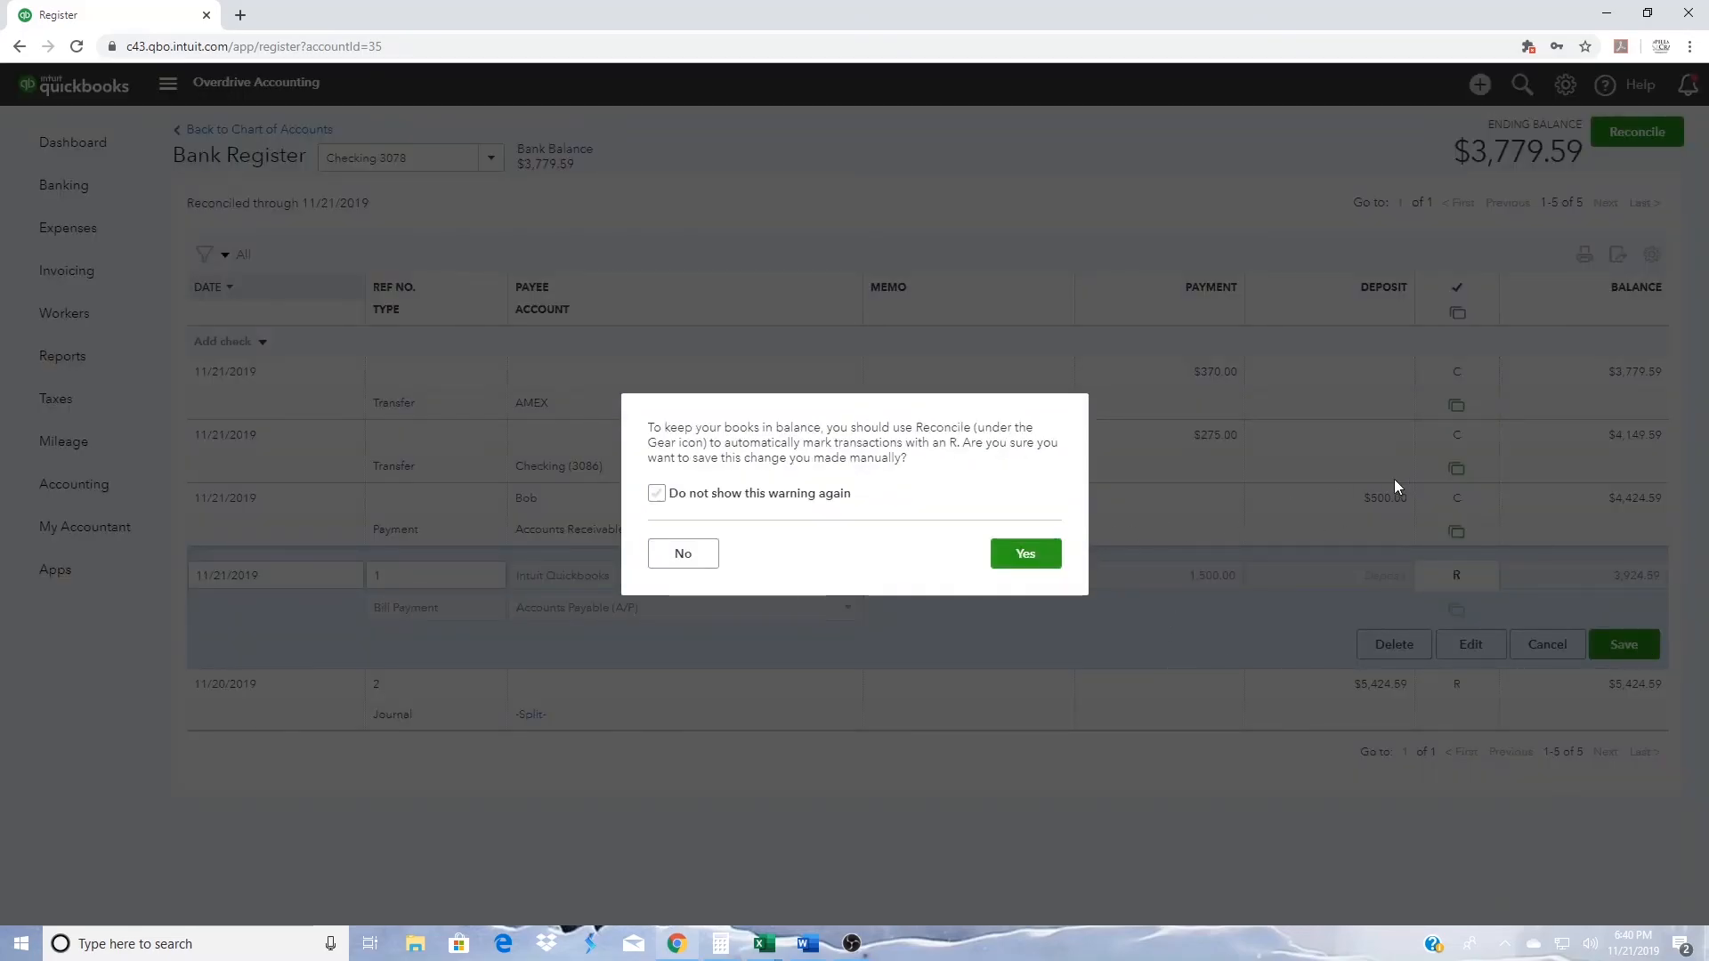
click(657, 494)
click(1029, 557)
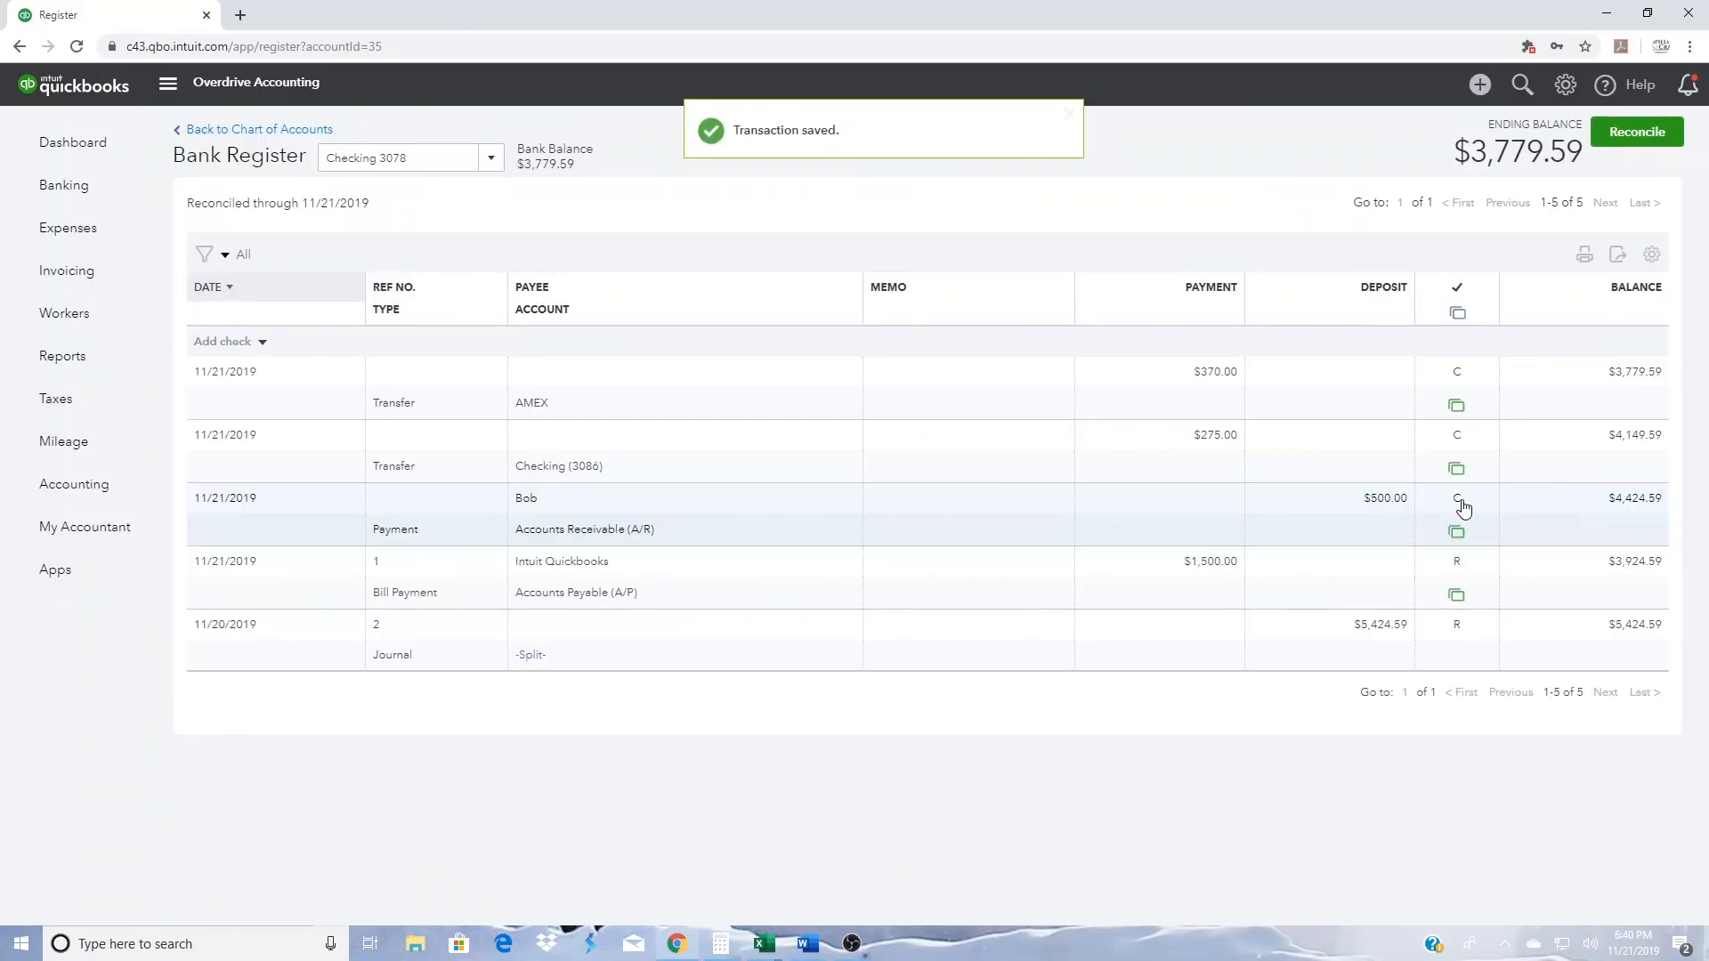
- Mark the $500.00 customer payment in the register as reconciled (R) and save the linked transaction
click(1464, 508)
click(1463, 517)
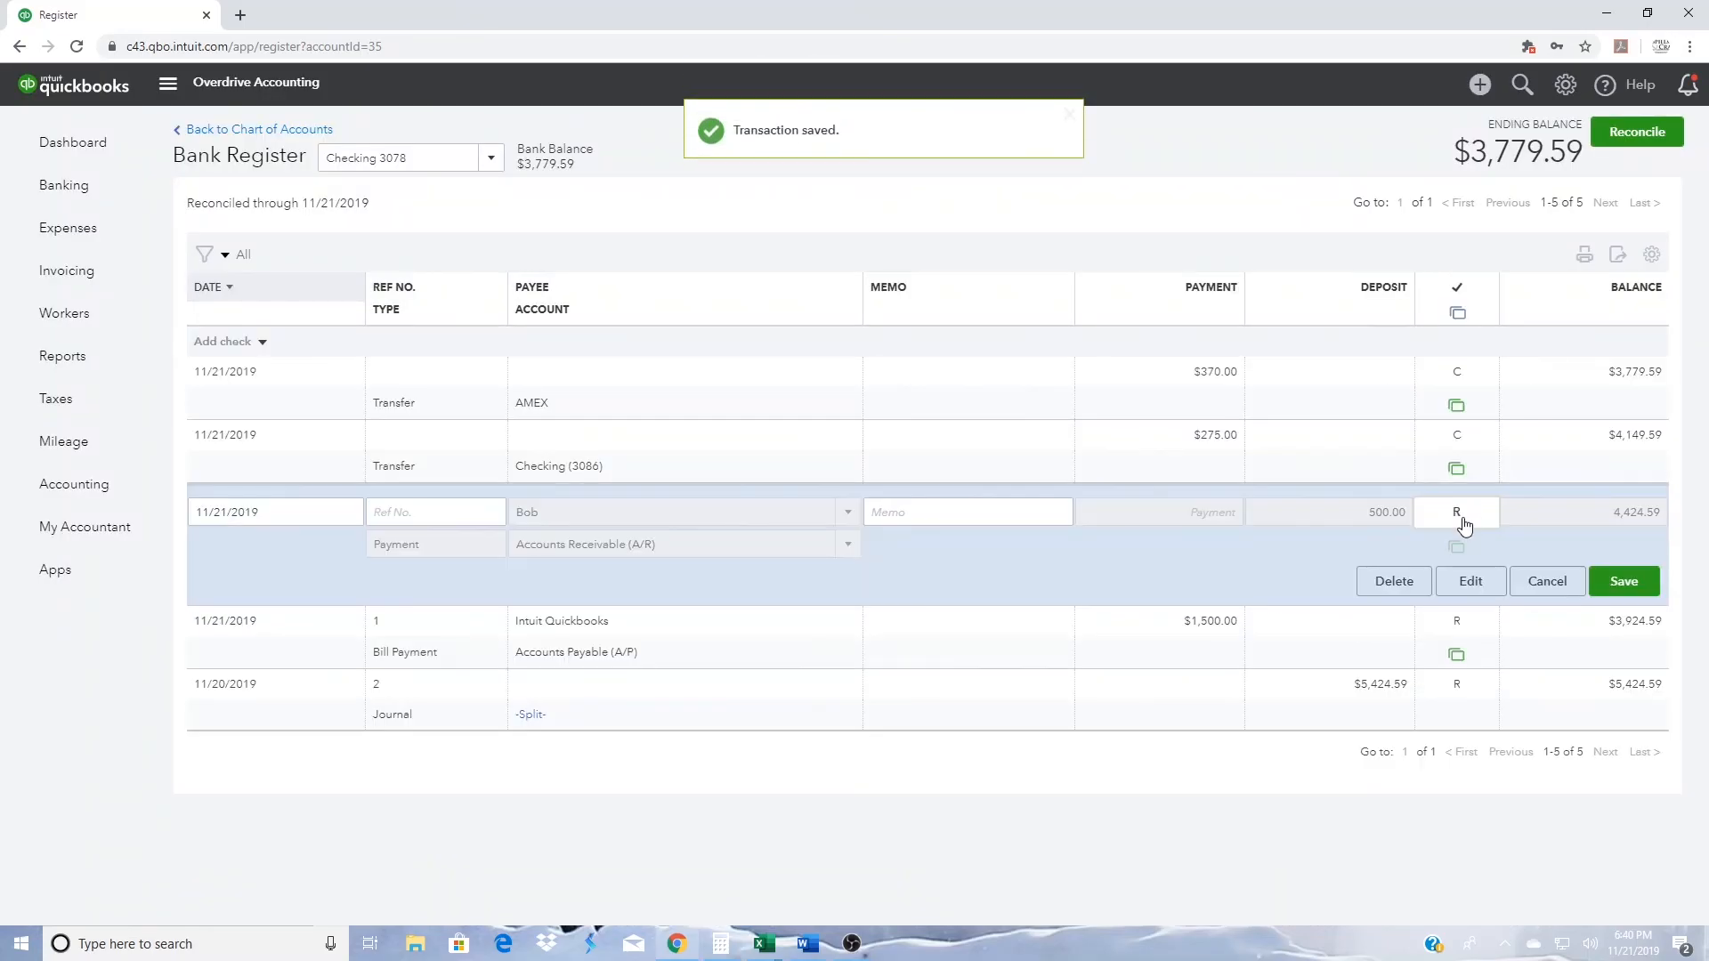
click(1626, 583)
click(1026, 529)
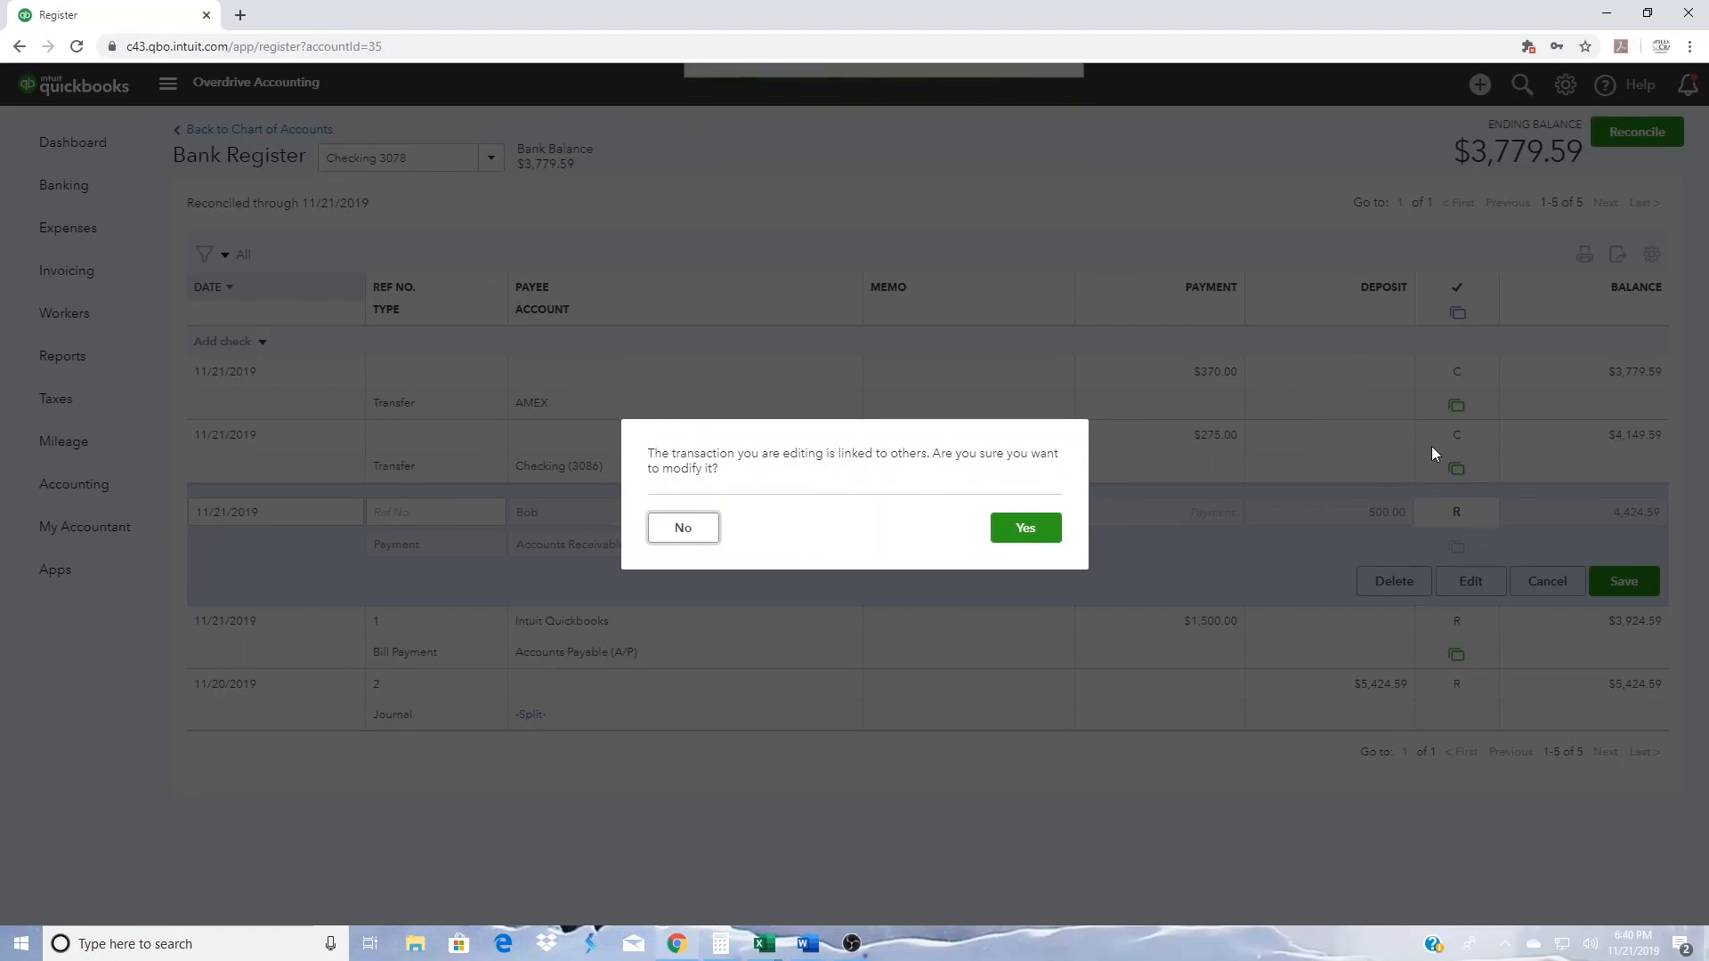
click(1024, 528)
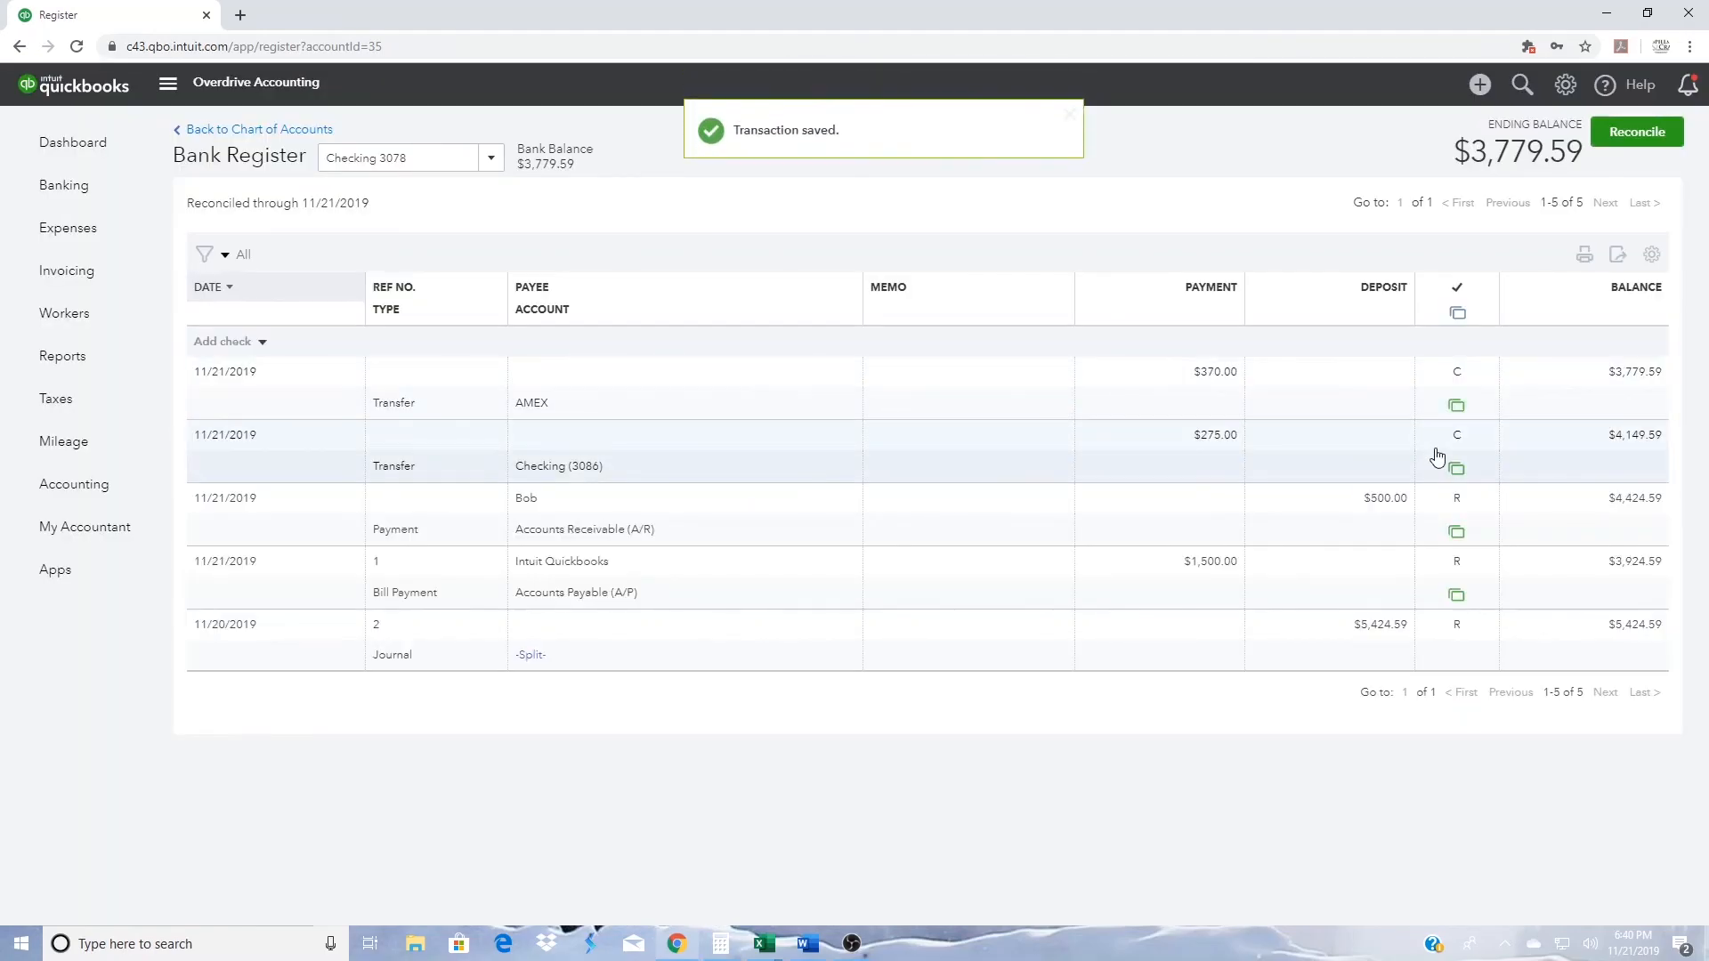
- Mark the $275.00 transfer to the other checking account and the $370.00 AMEX transfer as reconciled (R), saving each
click(1456, 443)
click(1460, 449)
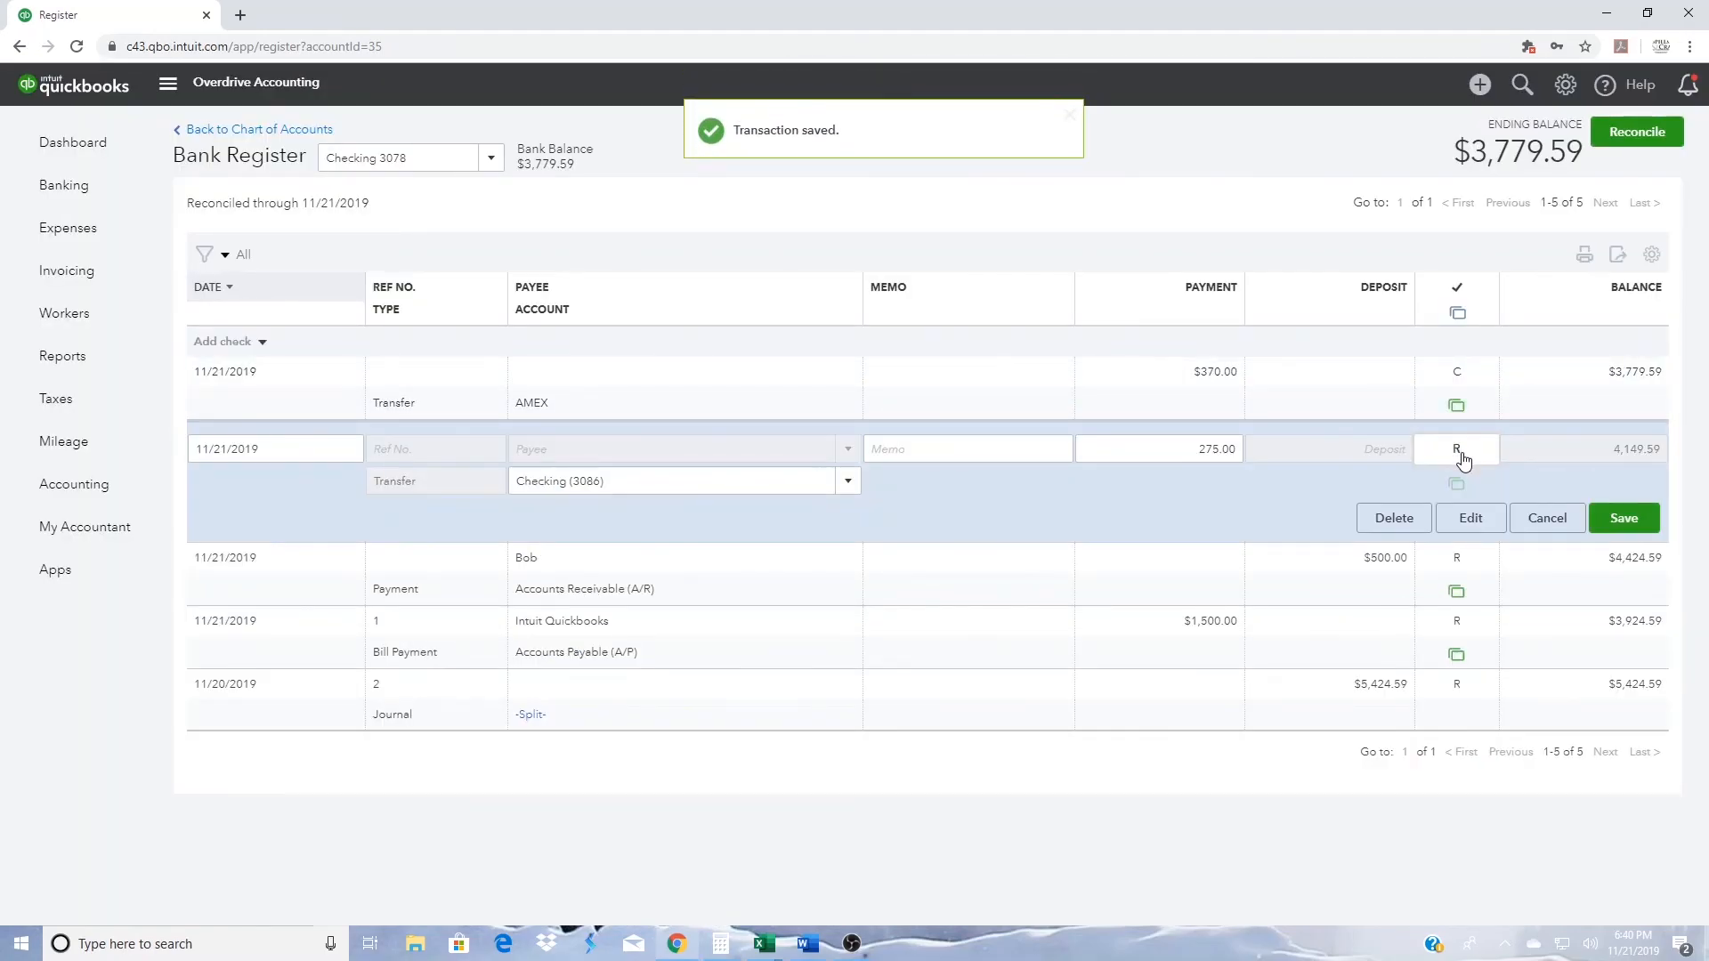
click(1620, 520)
click(1034, 532)
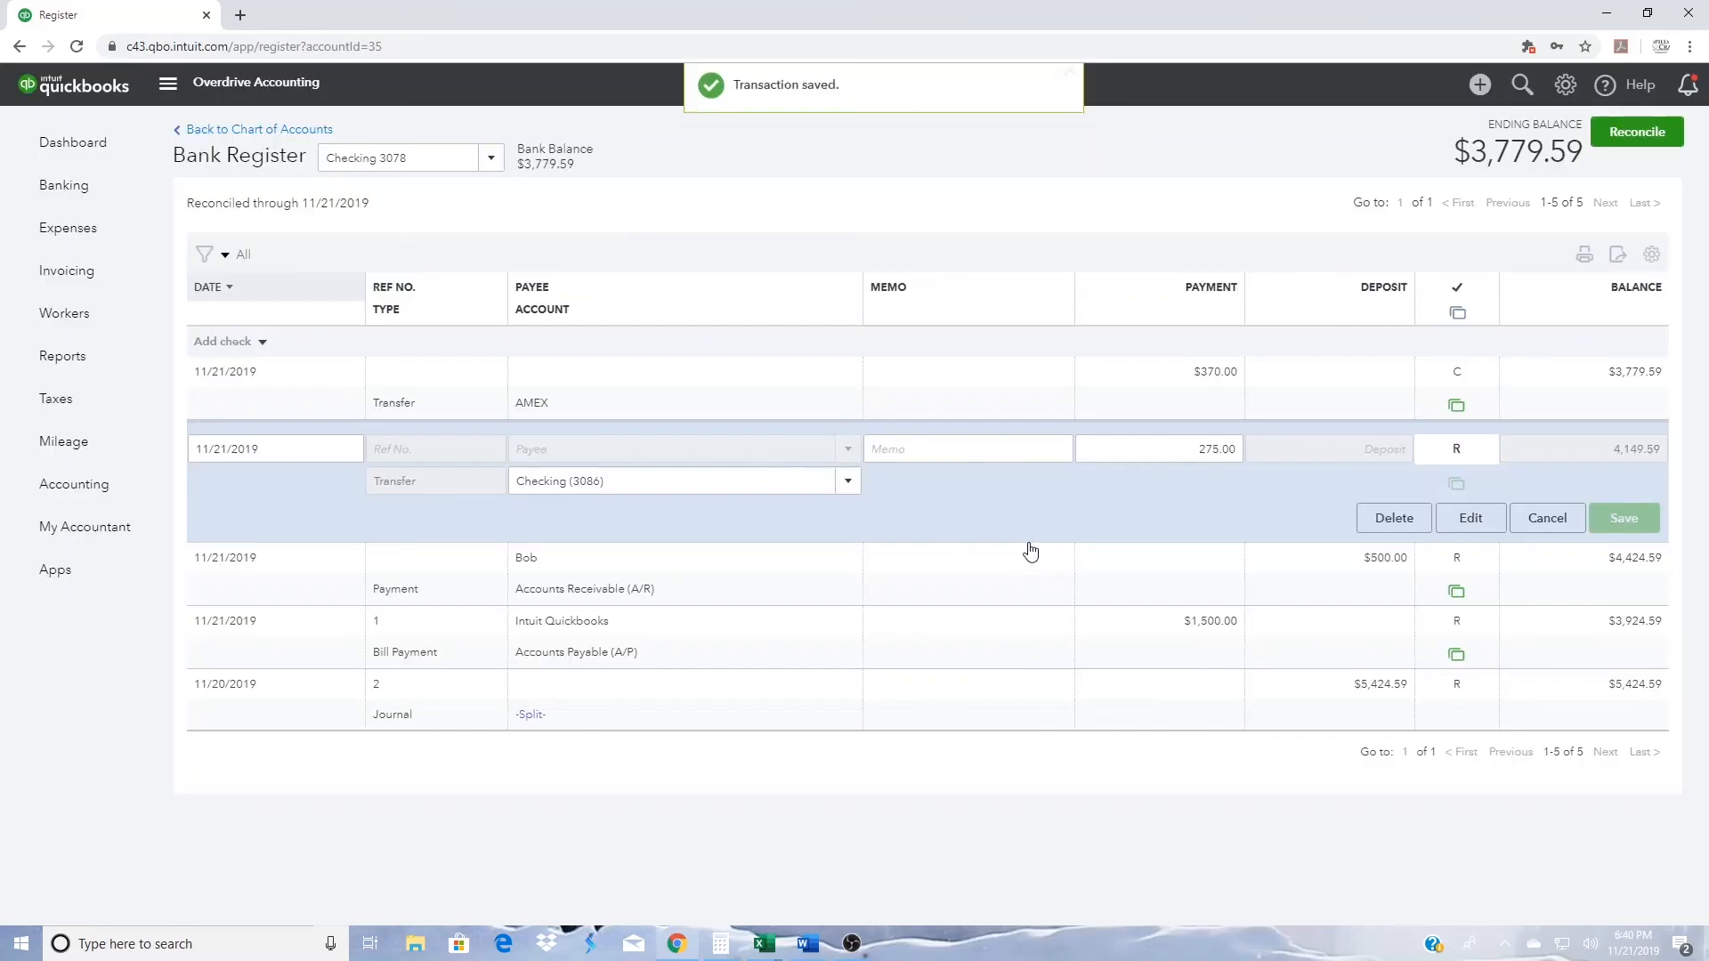
click(1461, 386)
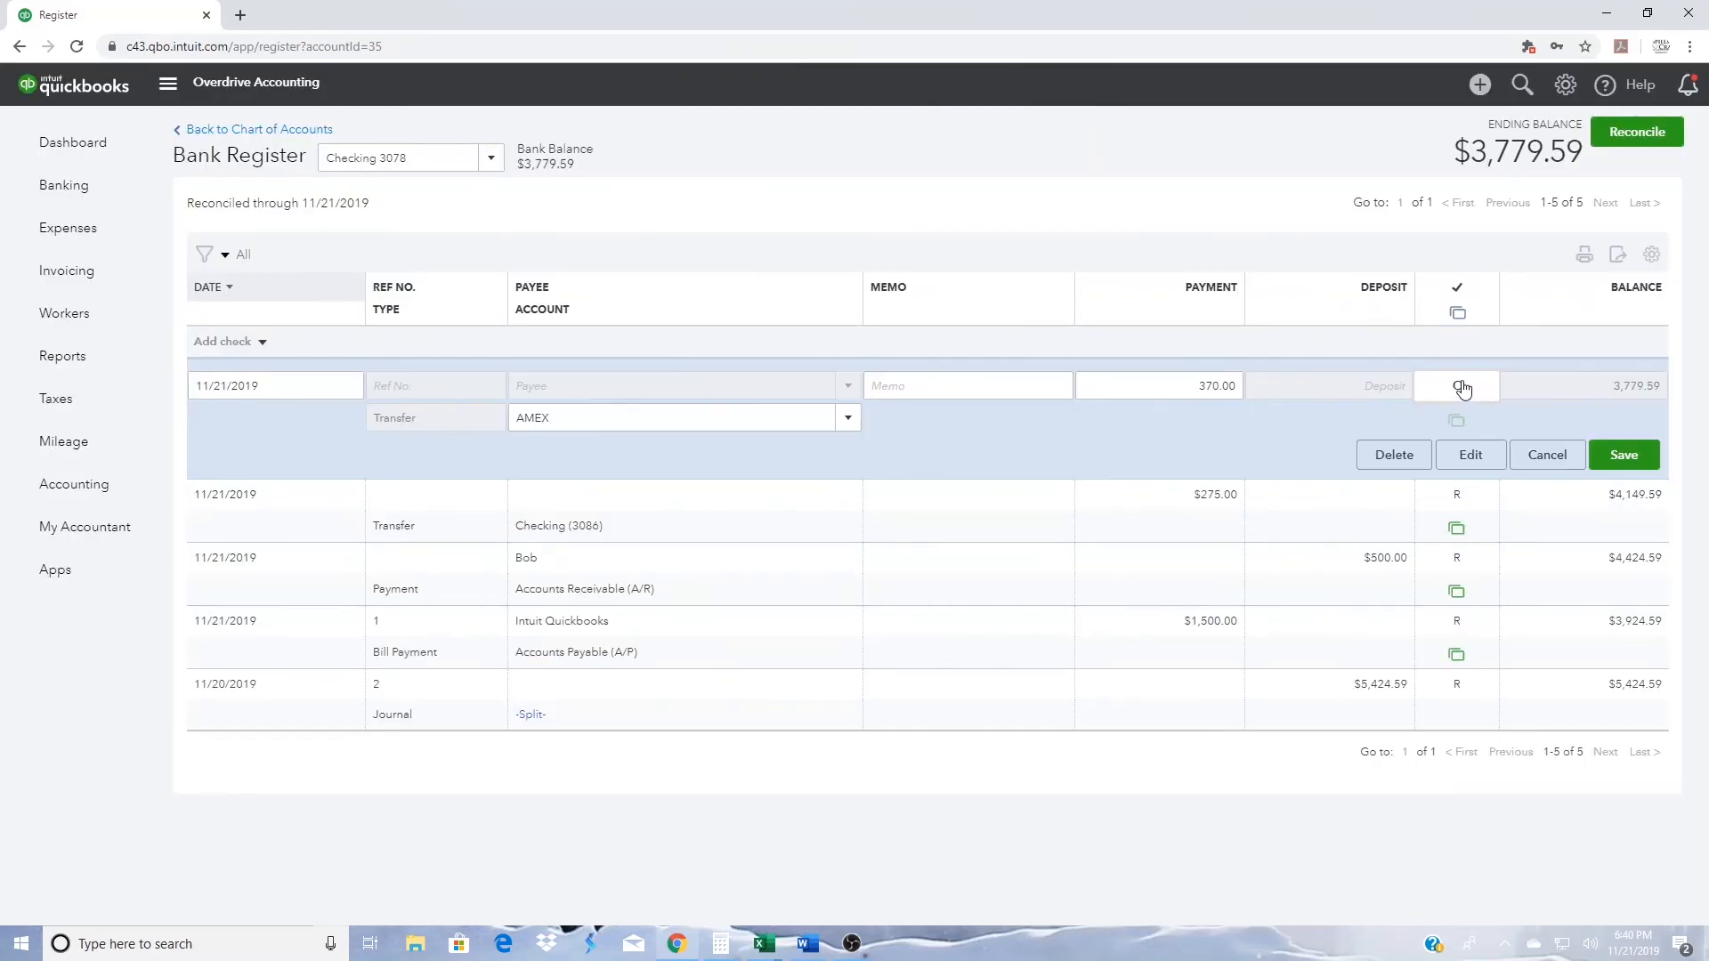
click(1625, 456)
click(1024, 531)
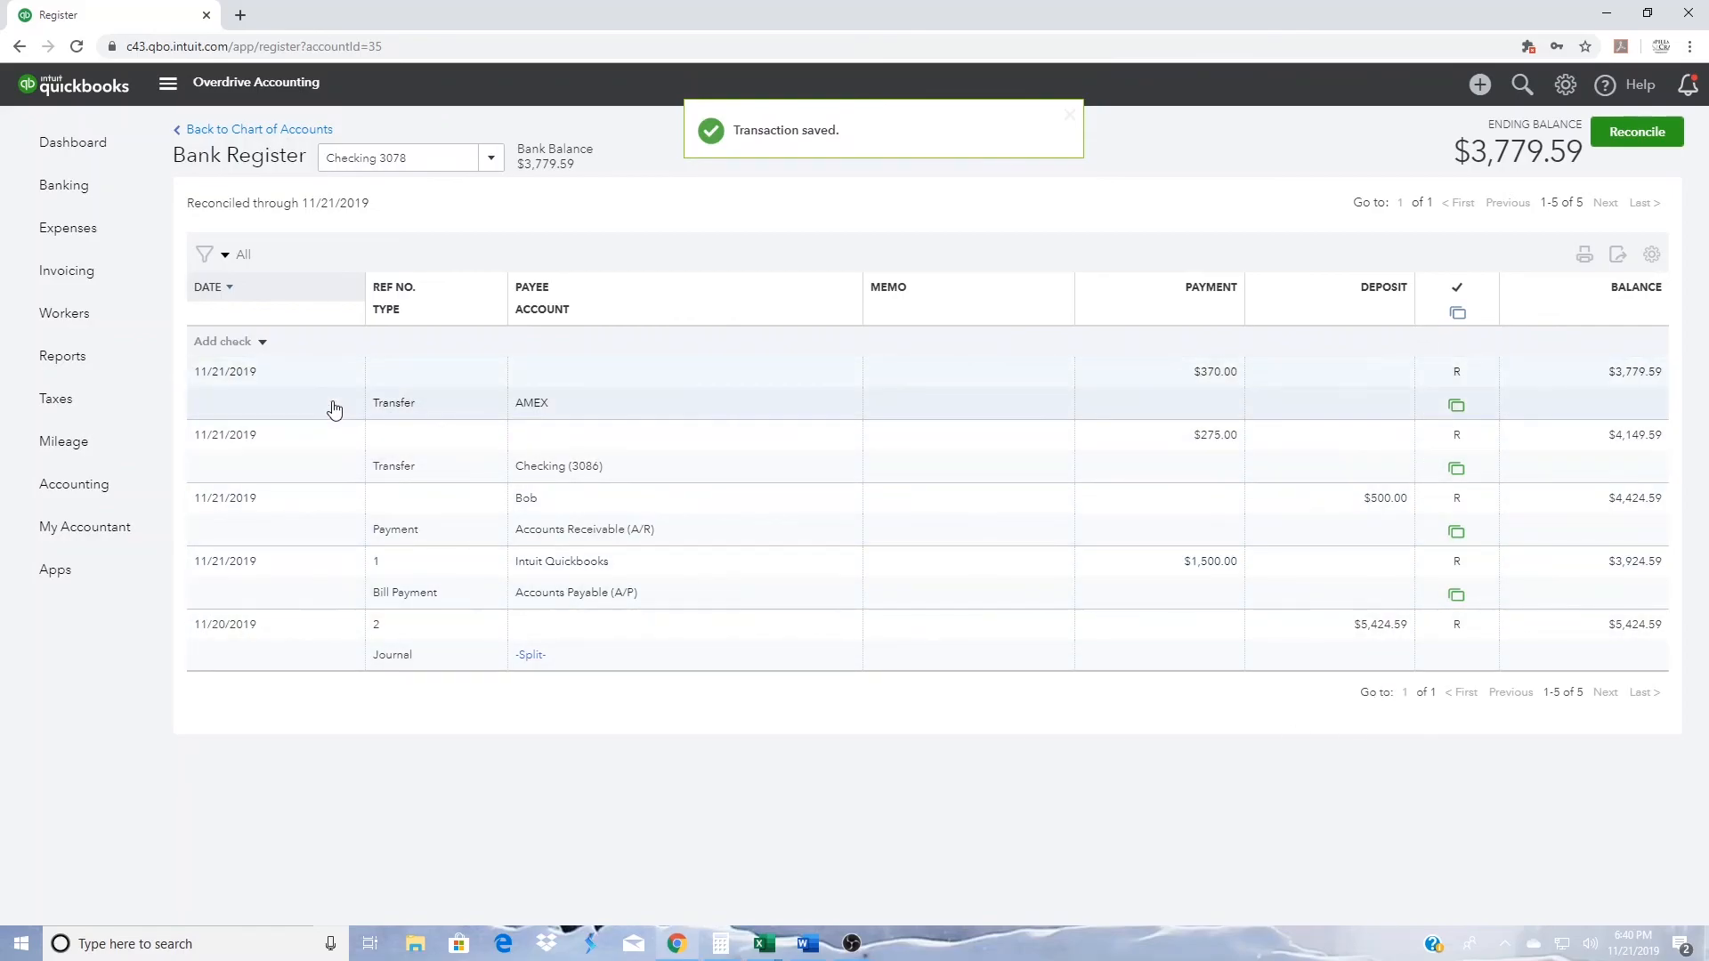
- Open the Reconcile tool and select the checking account whose register entries were marked R to check its beginning balance
click(1560, 89)
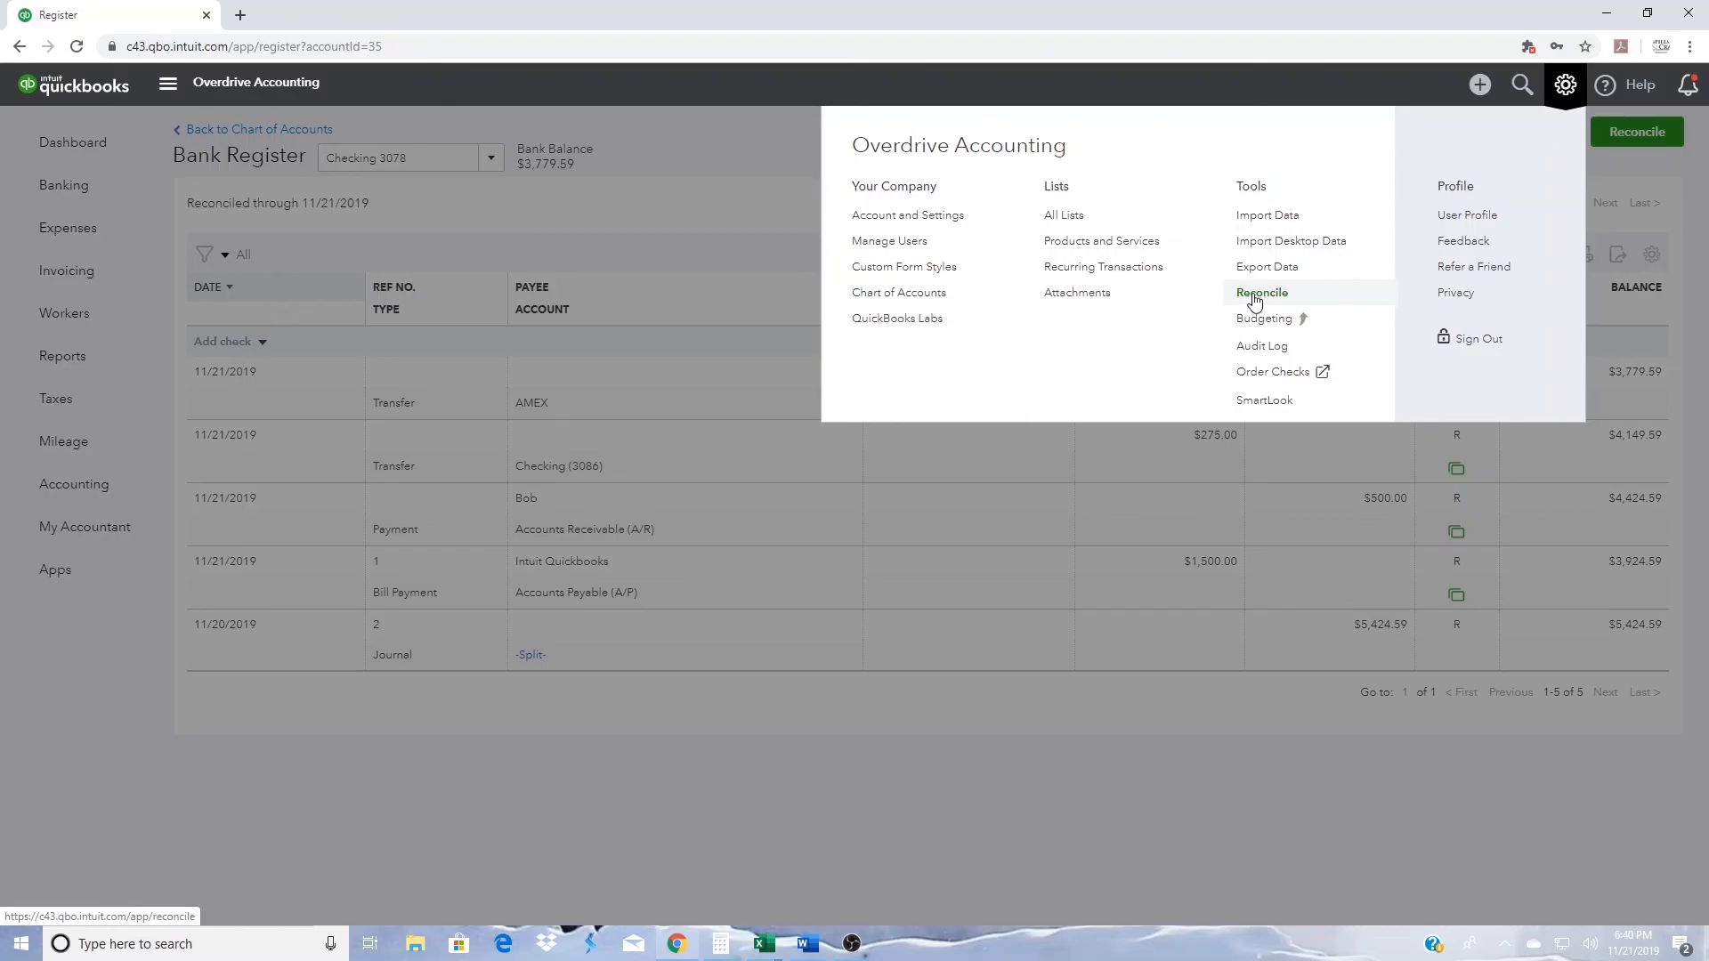
click(1255, 296)
click(950, 625)
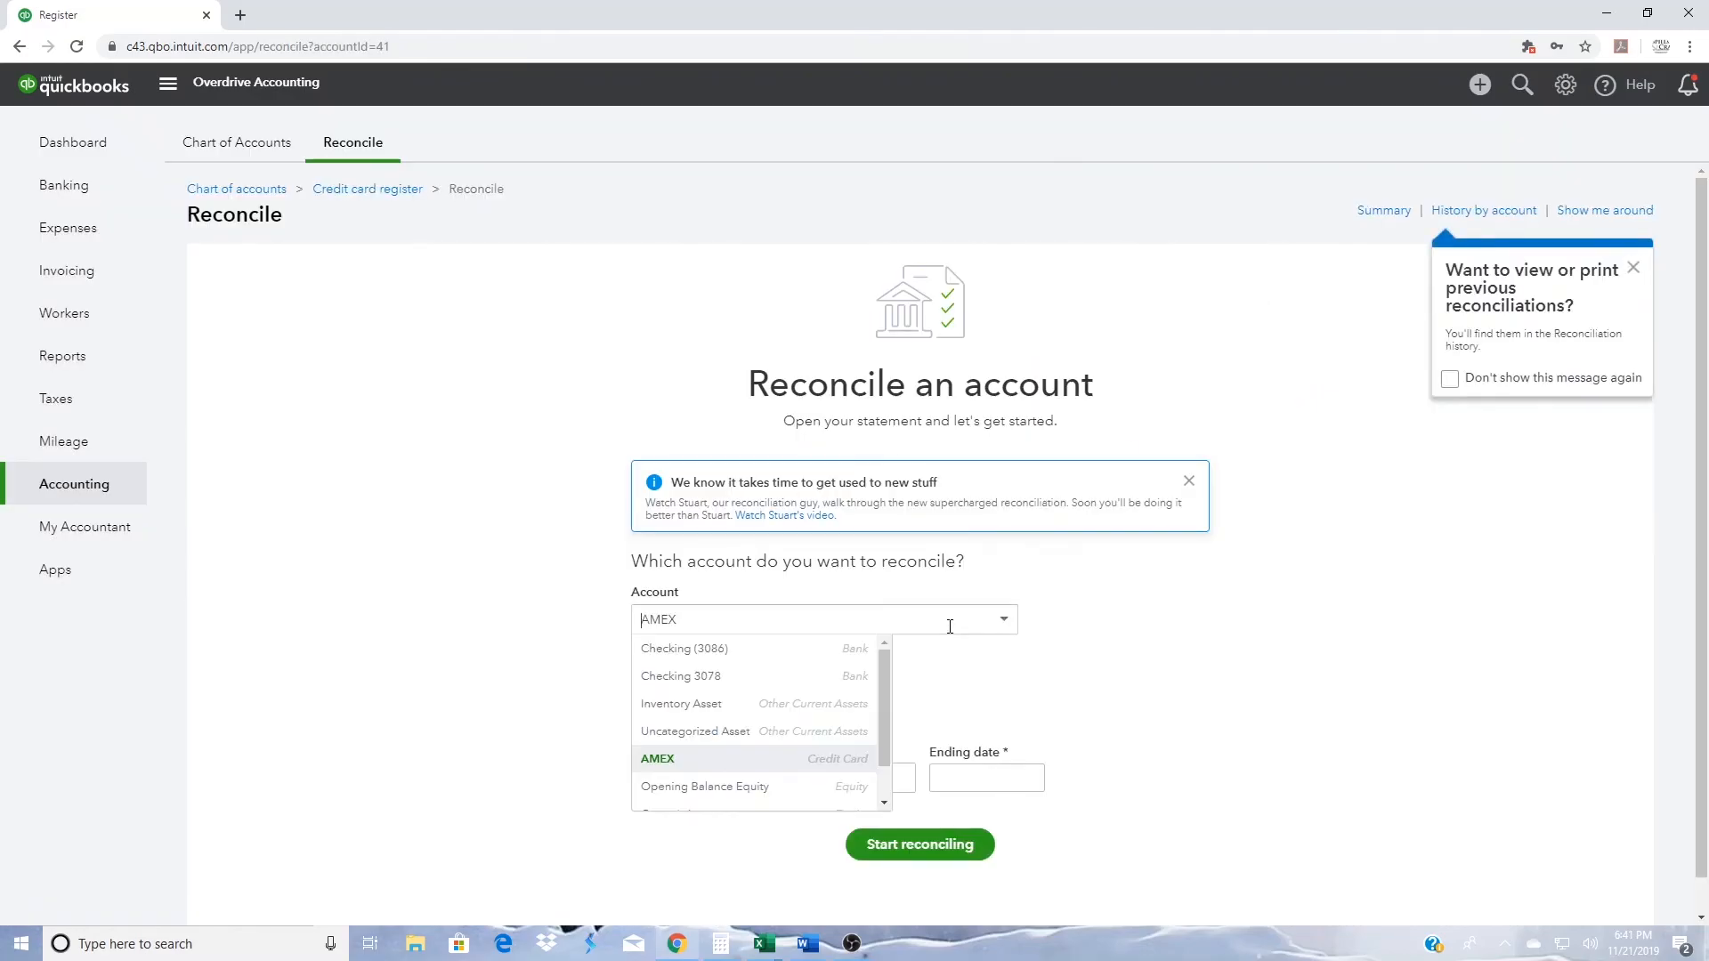
click(716, 681)
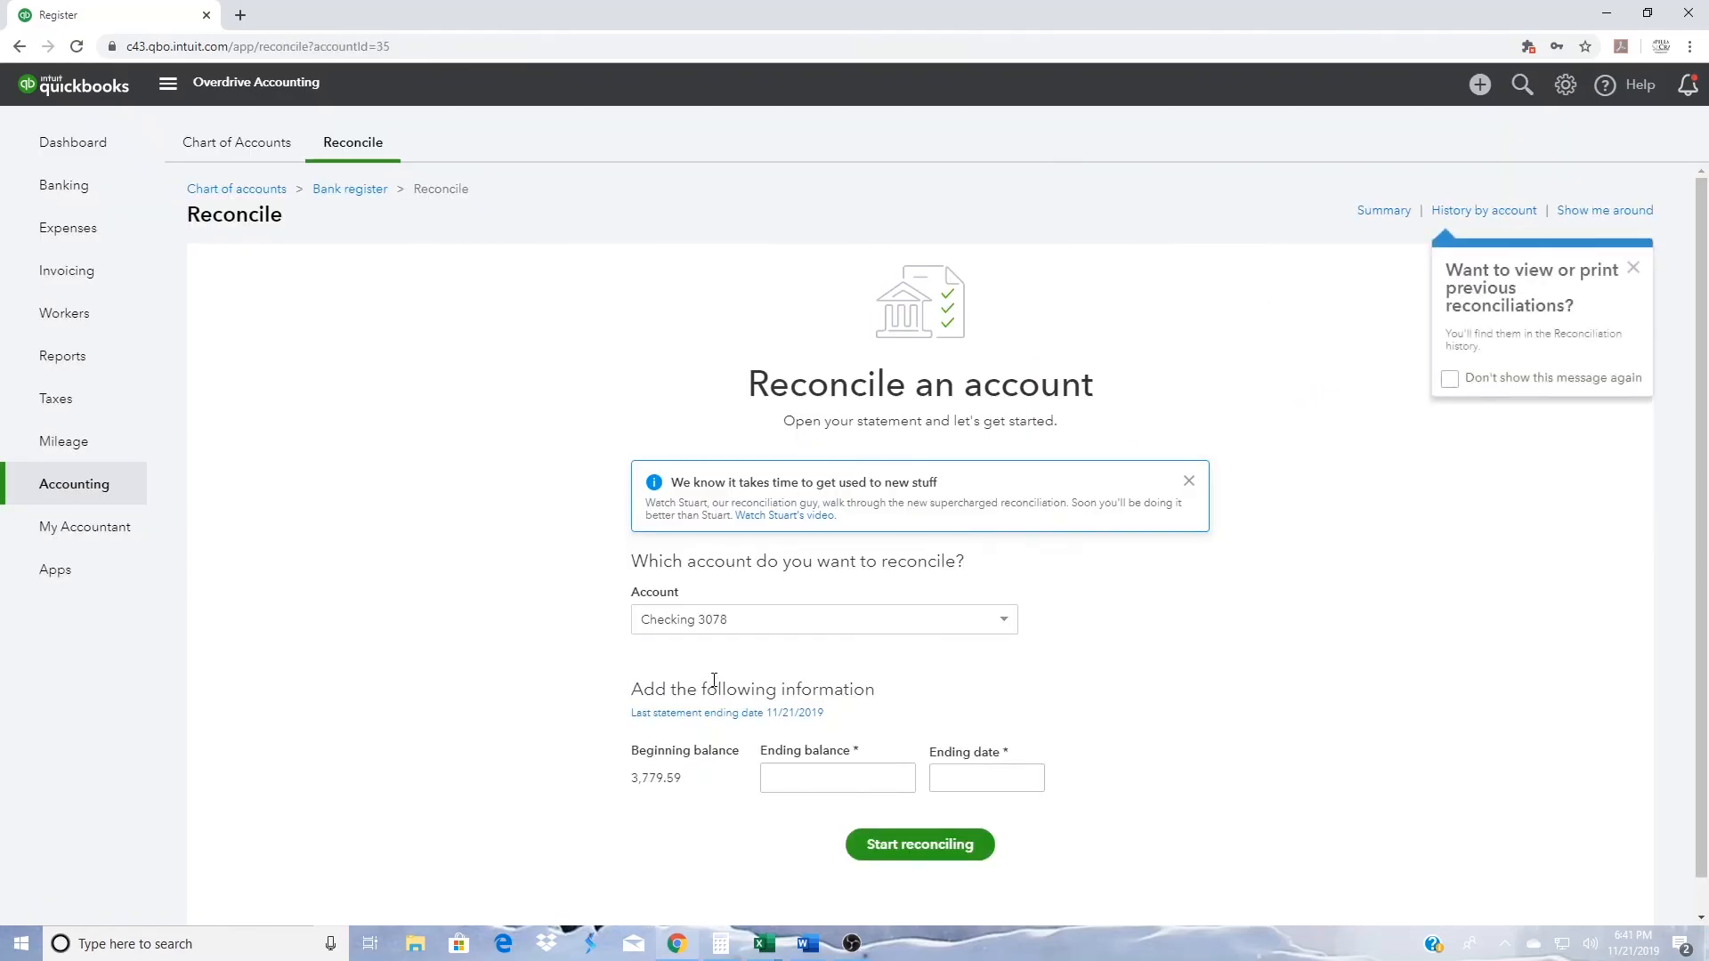